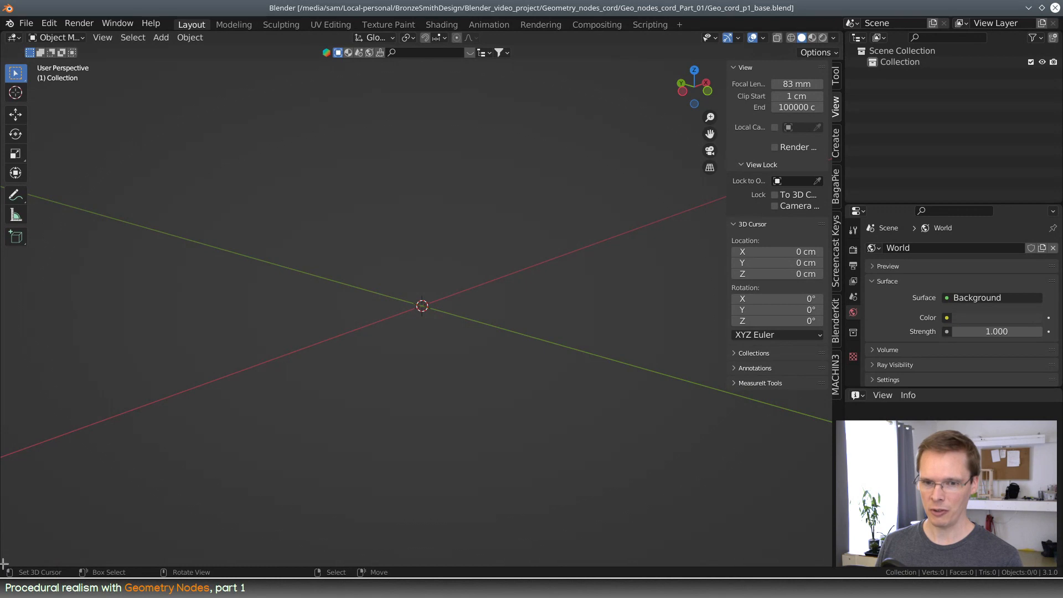
- Split the 3D viewport horizontally into a taller upper area and a shorter lower area
left_click_drag(4, 563, 53, 299)
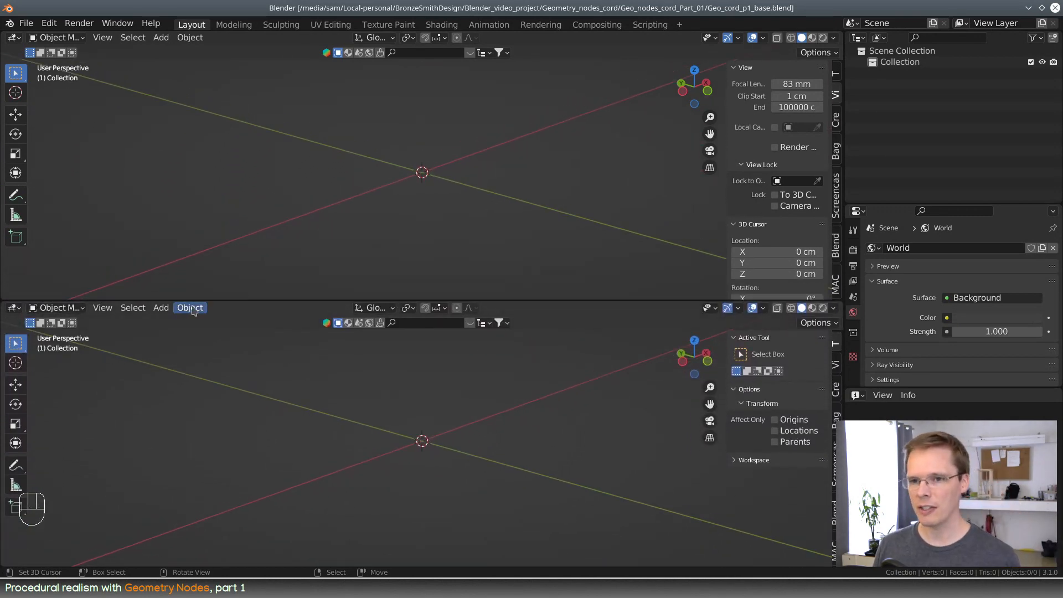
left_click_drag(195, 301, 204, 404)
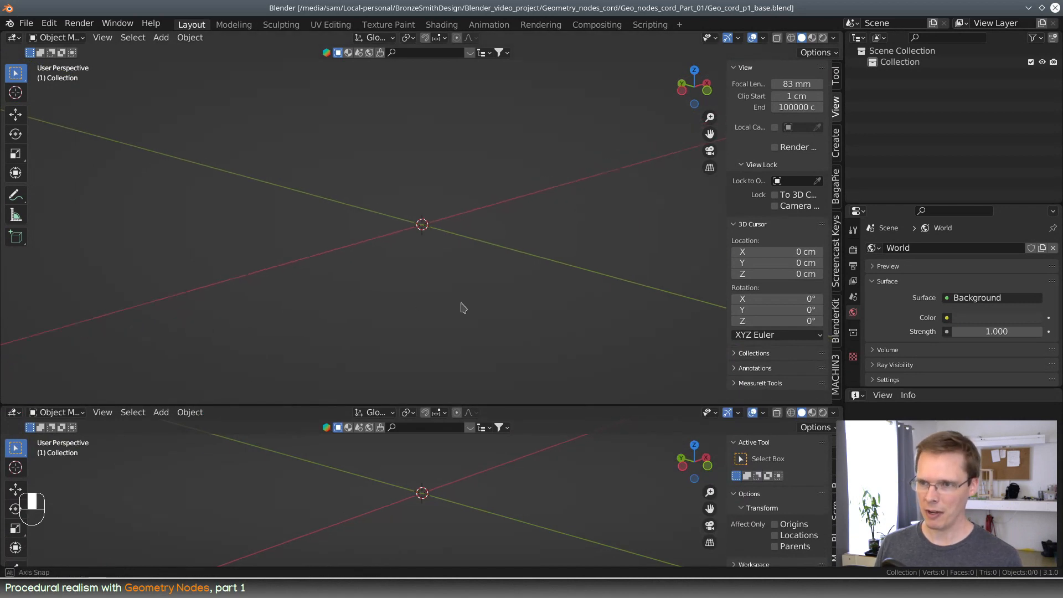
- Add a mesh cube and lower it to about -0.89 cm in Z
key("space")
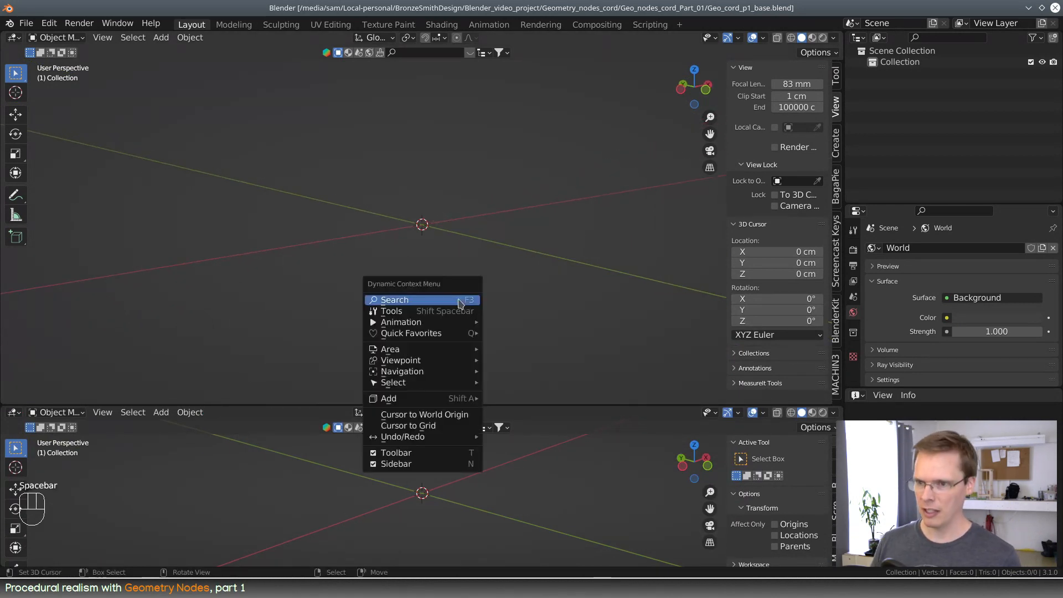
mouse_move(446, 400)
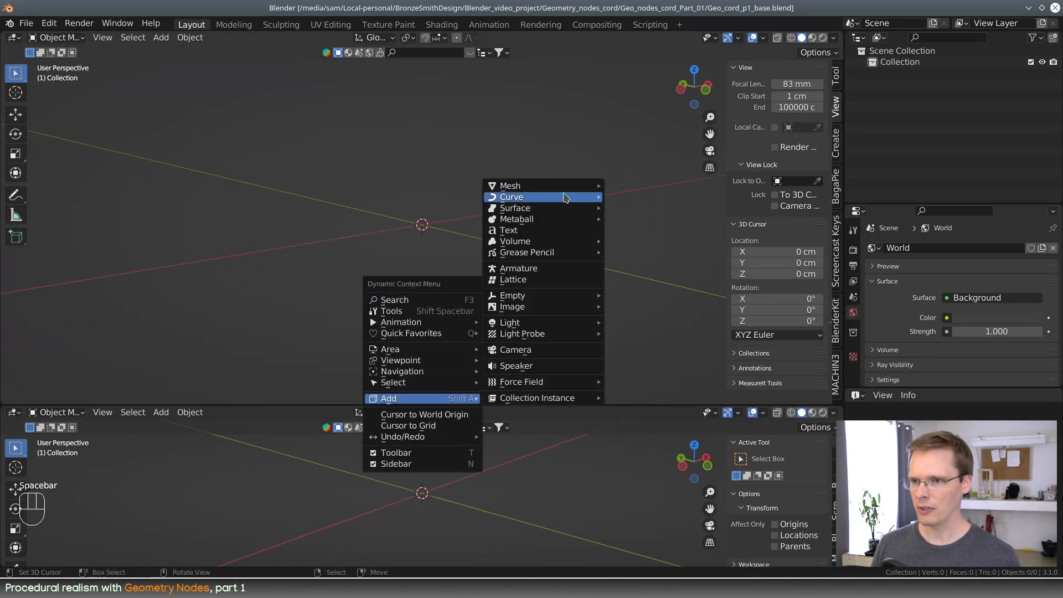
mouse_move(559, 186)
left_click(633, 197)
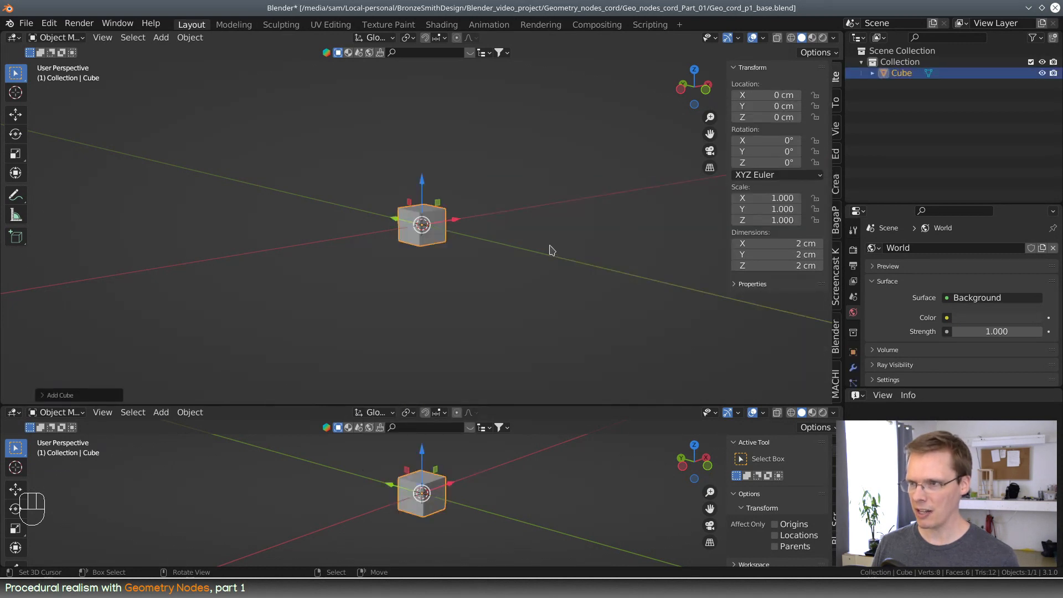
scroll(550, 250, "down", 3)
scroll(551, 252, "up", 2)
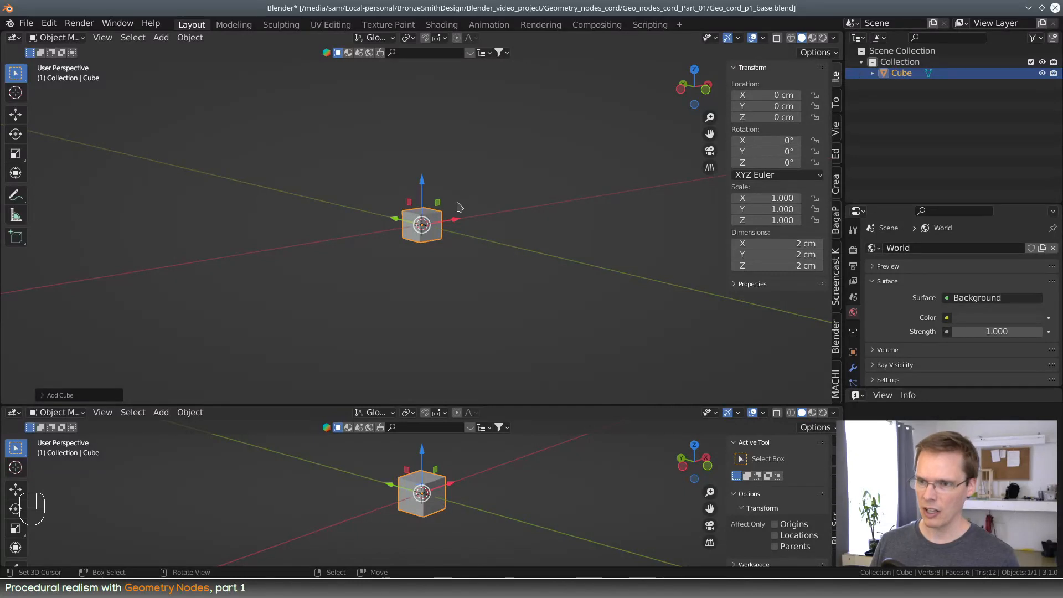
left_click_drag(422, 187, 422, 202)
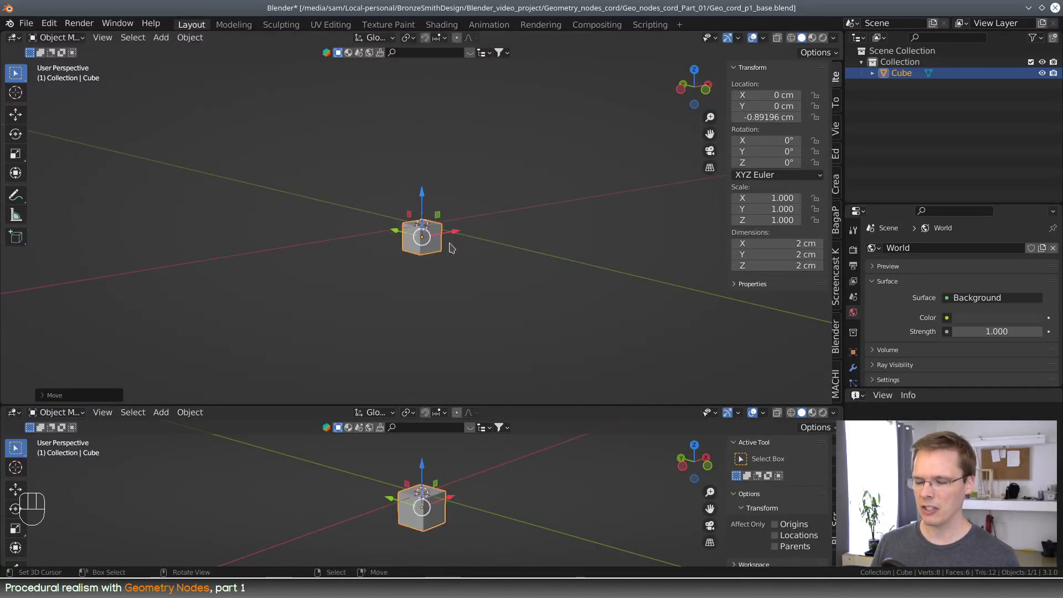
- Duplicate the cube and move the copy to about X 10.4, Y 6.1 and Z 12.2 cm
mouse_move(451, 246)
middle_mouse_down()
mouse_move(508, 244)
mouse_move(446, 235)
middle_mouse_up()
key("shift+d")
right_click(494, 242)
left_click_drag(442, 219, 572, 63)
middle_click_drag(565, 116, 572, 153)
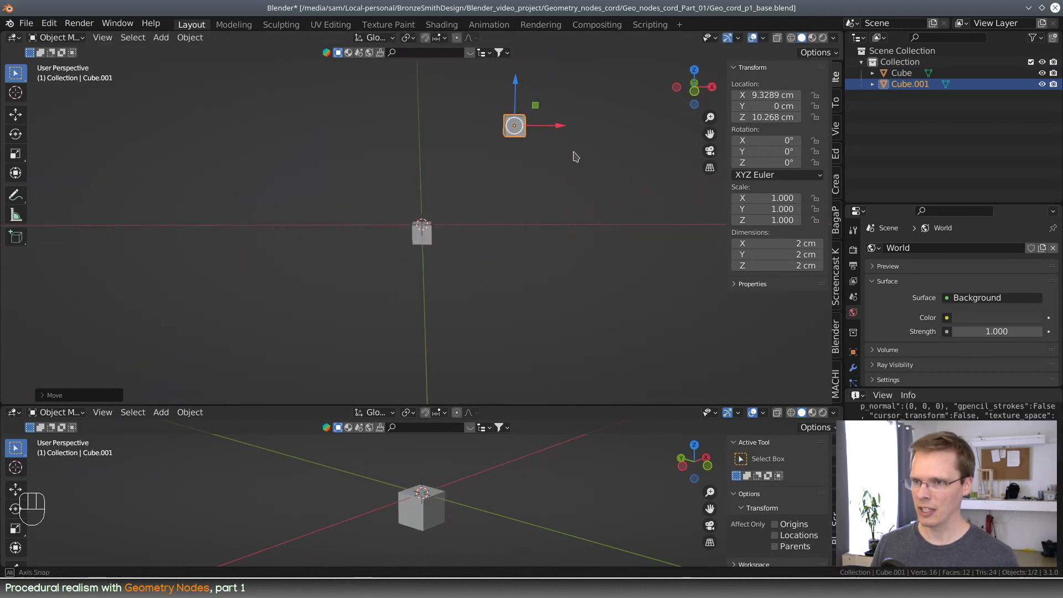
left_click_drag(537, 108, 548, 86)
middle_click_drag(547, 94, 497, 146)
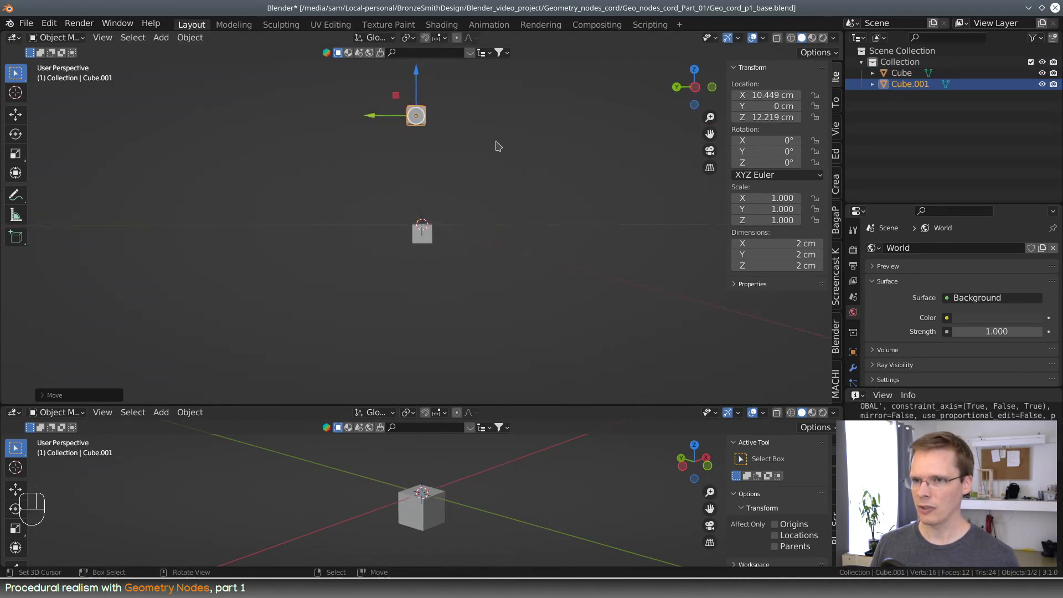
left_click_drag(382, 114, 328, 114)
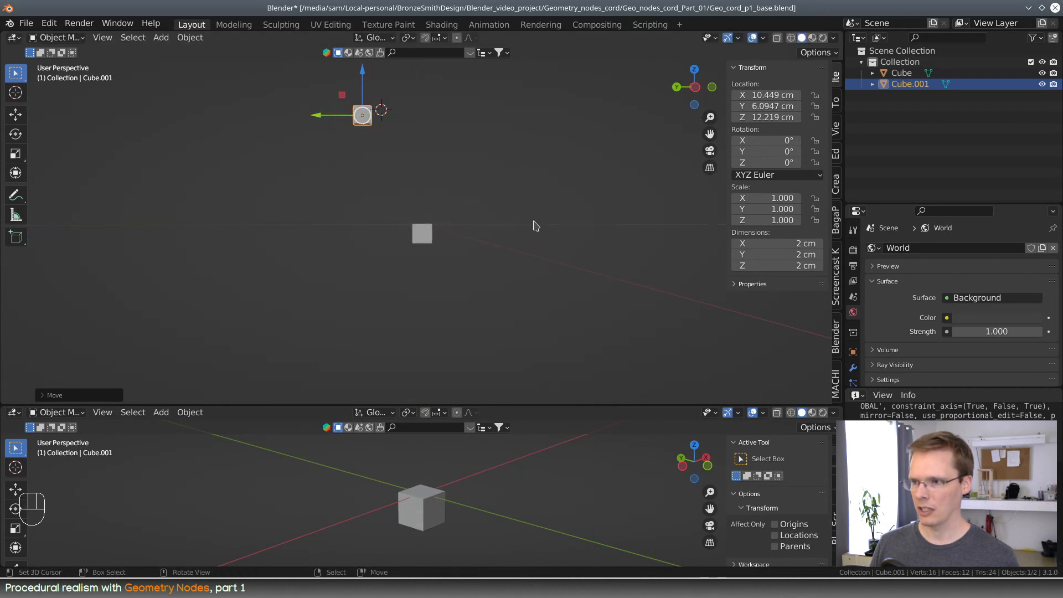
middle_click_drag(534, 226, 659, 293)
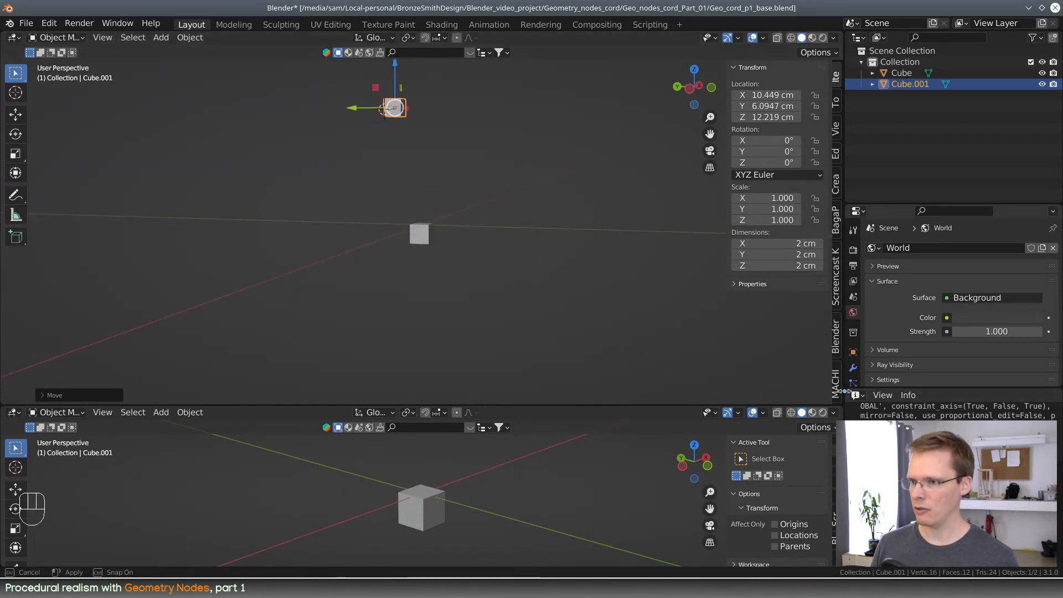
- Widen the column holding the Outliner and Properties editor slightly, and make the Properties editor a little taller
left_click_drag(843, 390, 845, 392)
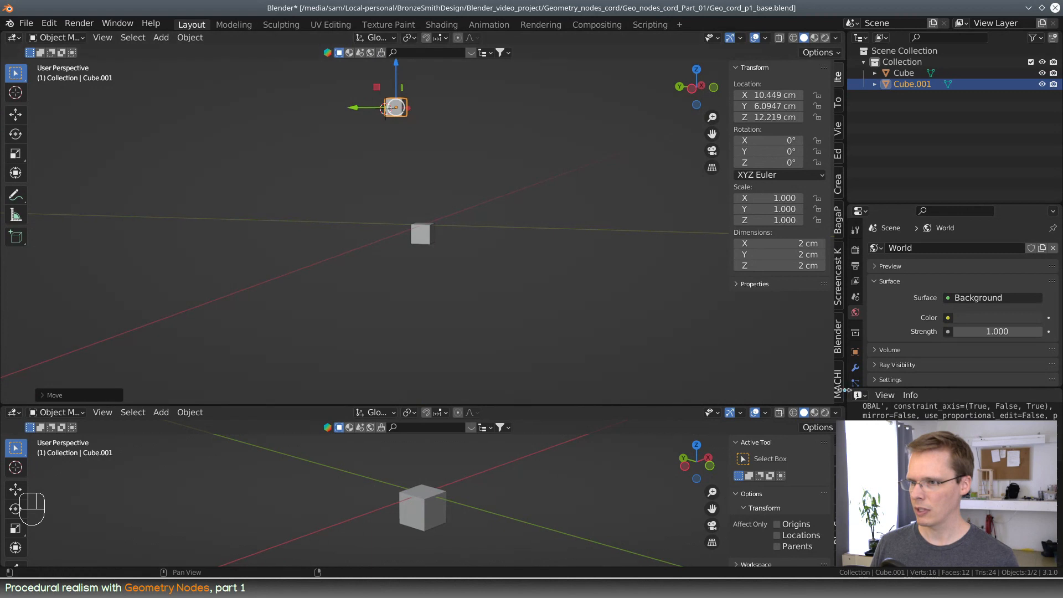
left_click_drag(845, 394, 828, 394)
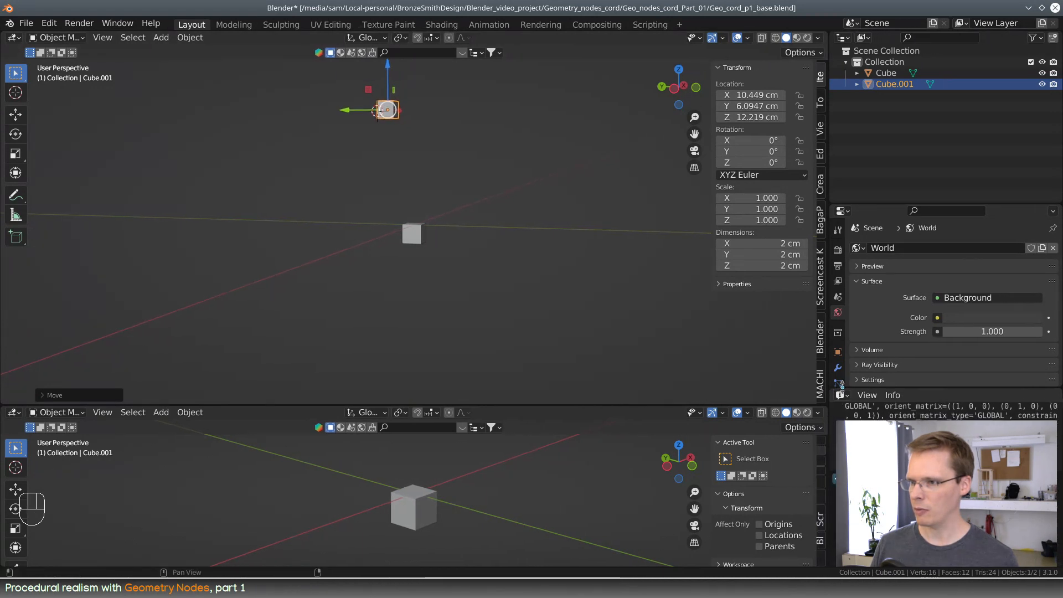
left_click_drag(898, 384, 897, 391)
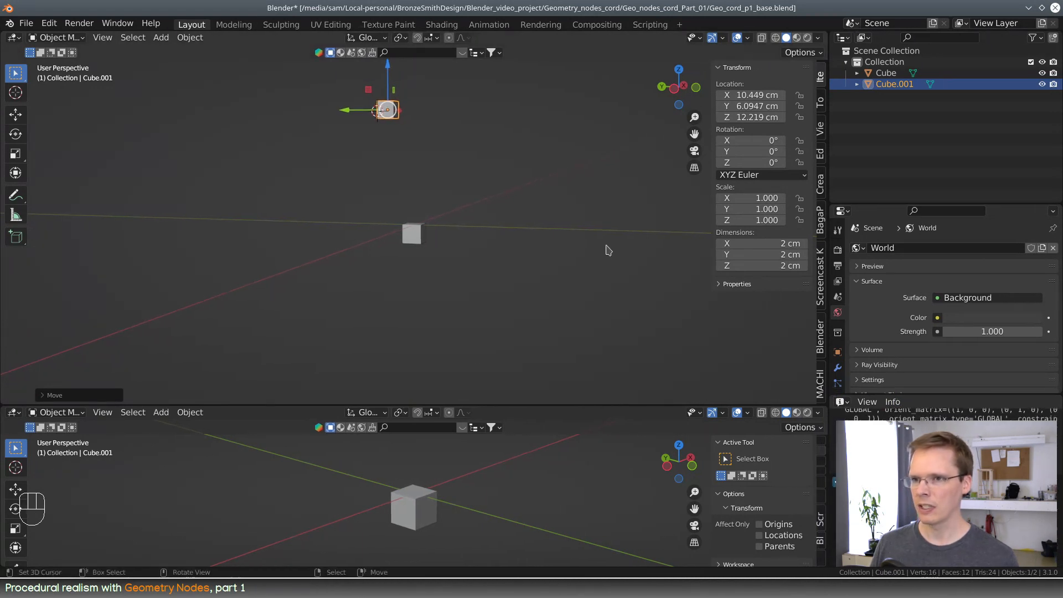
- Add a Bezier curve at the 3D cursor
middle_click_drag(605, 244, 573, 258)
key("space")
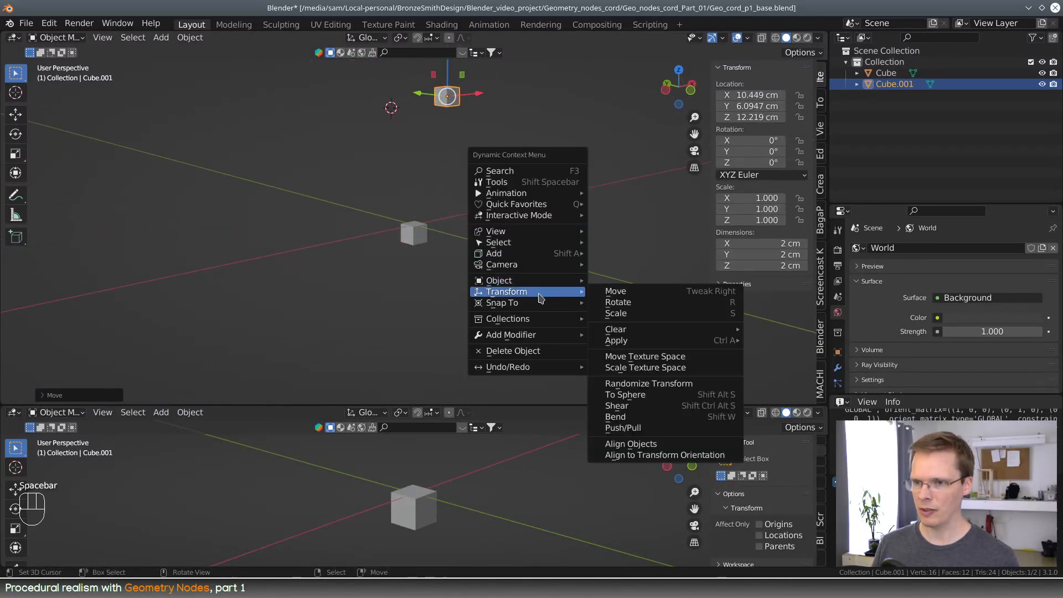
left_click(161, 38)
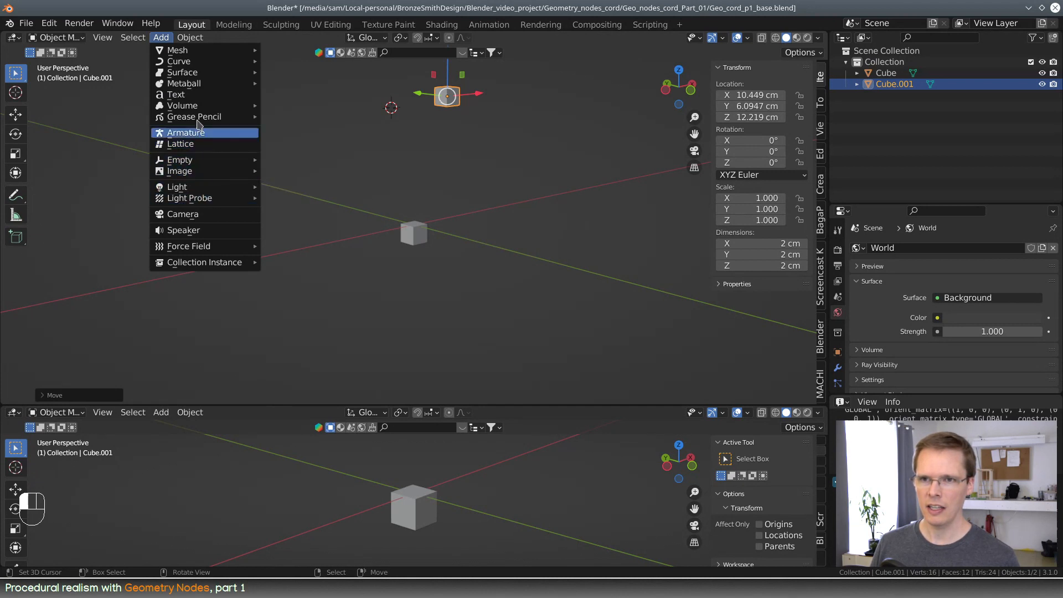
mouse_move(192, 62)
left_click(296, 63)
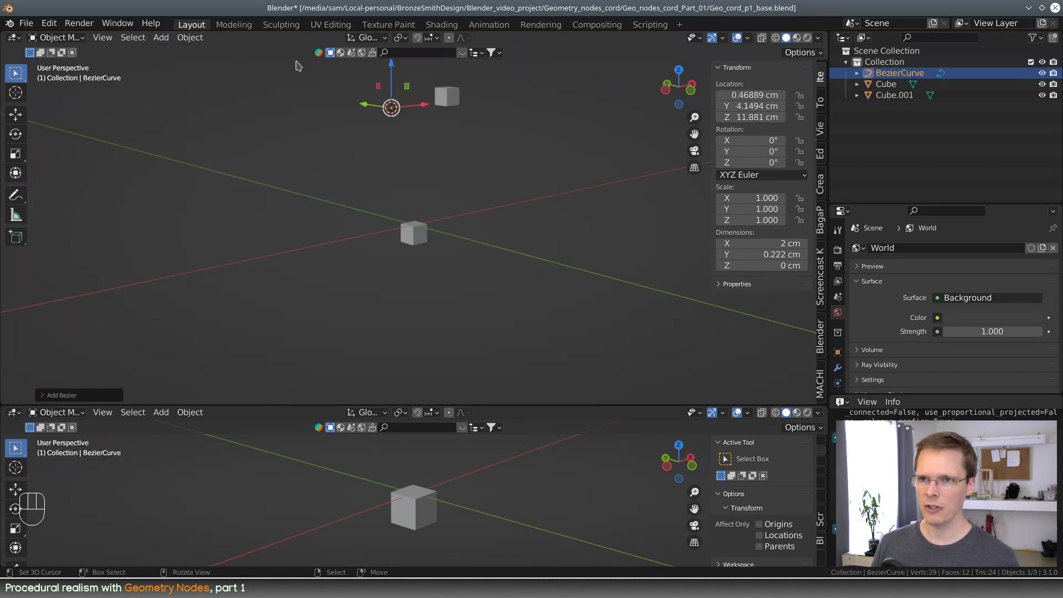
- Set the Bezier curve's X dimension to 2 m
mouse_move(473, 191)
middle_mouse_down()
mouse_move(498, 180)
mouse_move(488, 190)
middle_mouse_up()
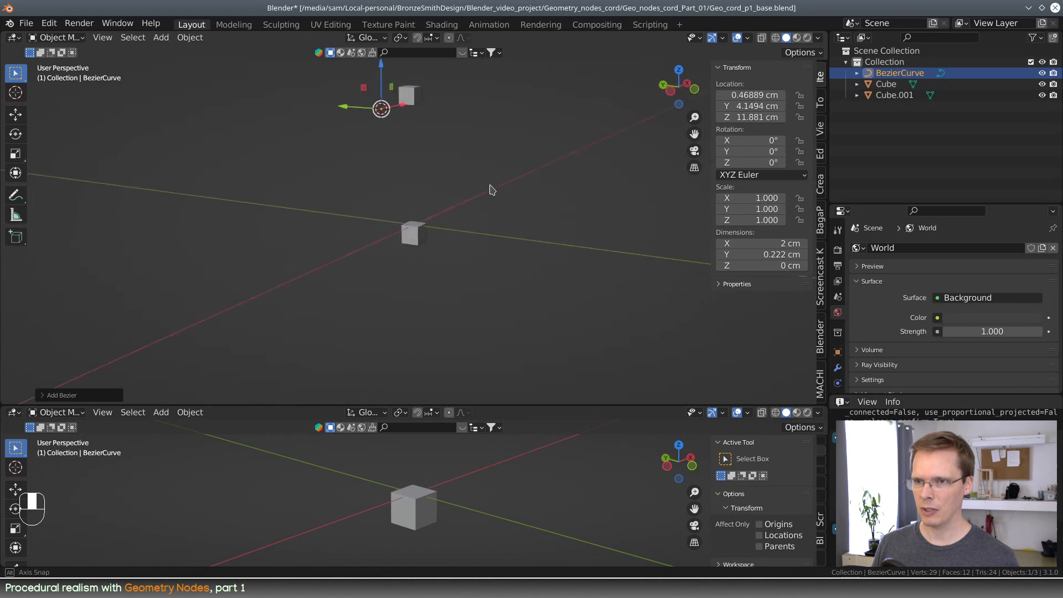
key("space")
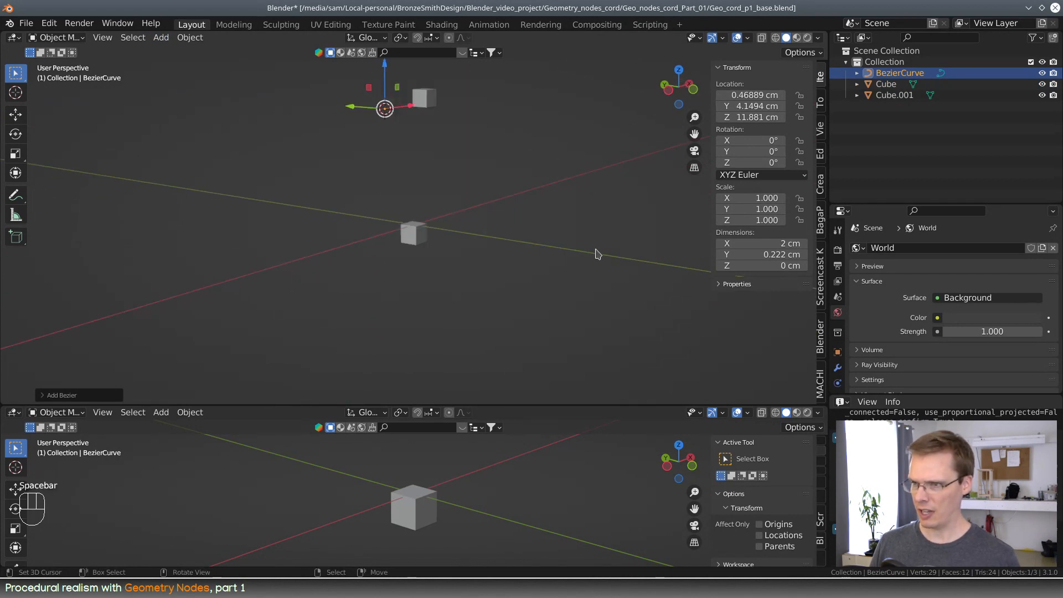
left_click(758, 244)
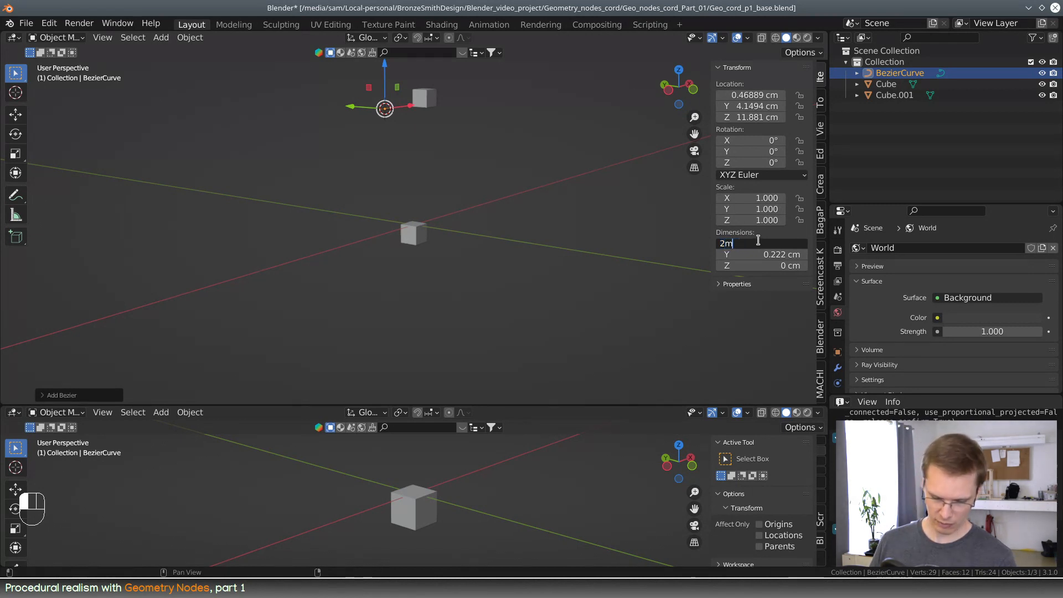
key("Return")
scroll(564, 183, "down", 3)
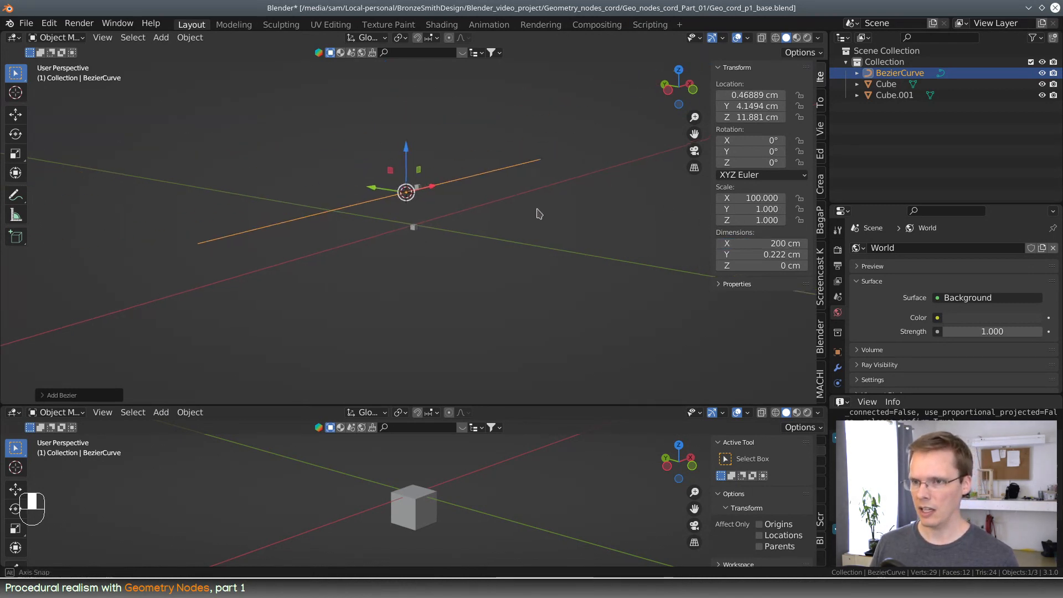
- Apply the scale transform to the Bezier curve
middle_click_drag(537, 213, 504, 205)
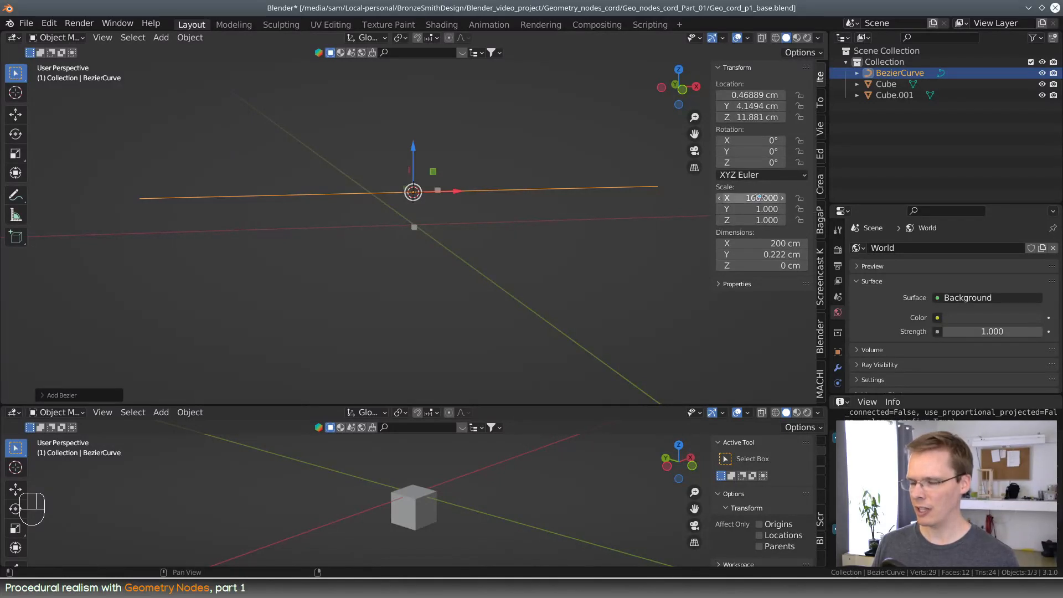
key("space")
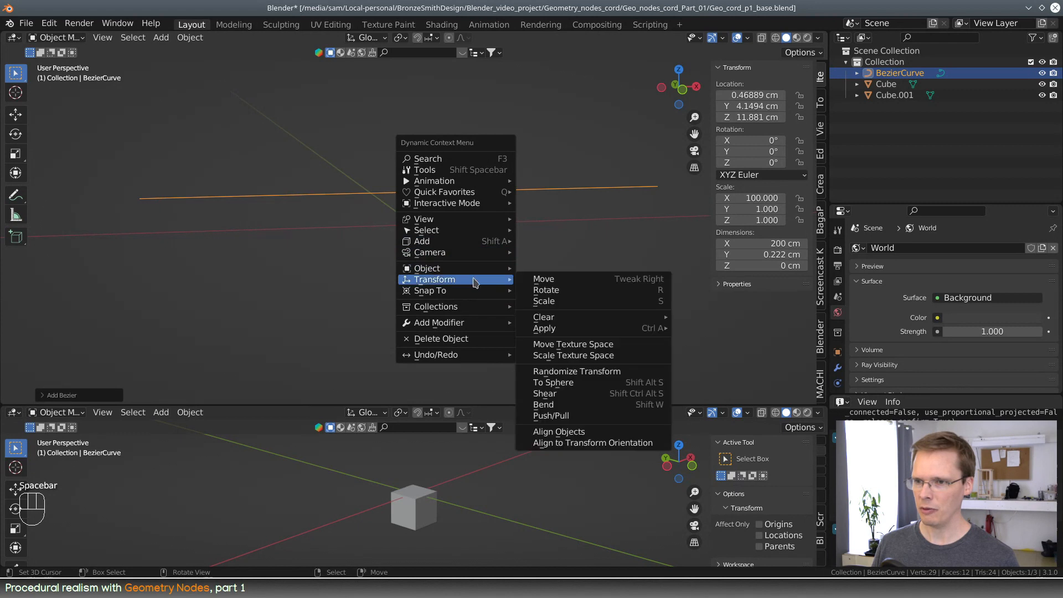
mouse_move(465, 280)
mouse_move(597, 329)
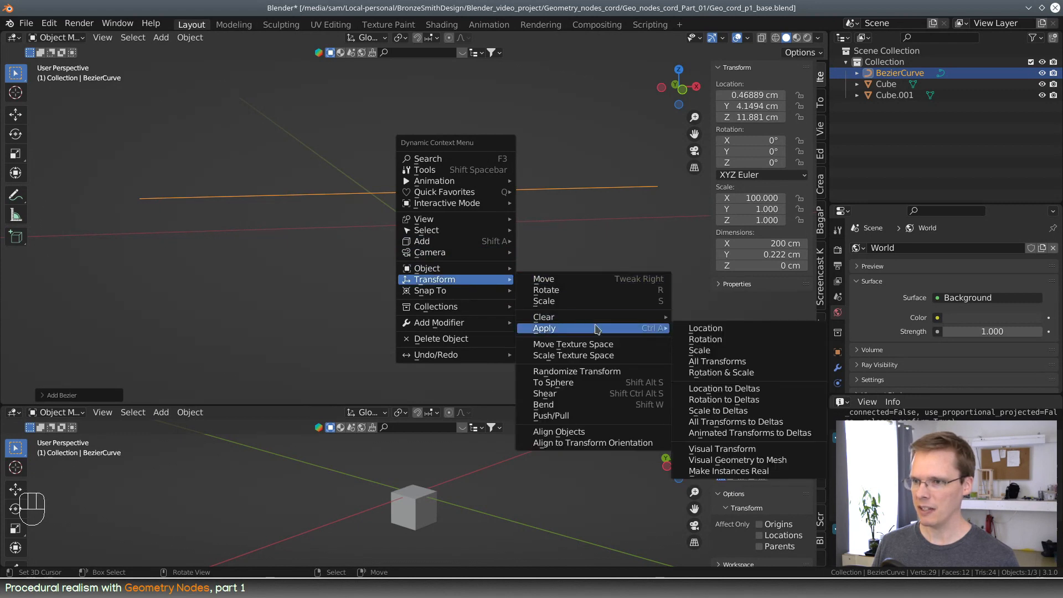
left_click(717, 351)
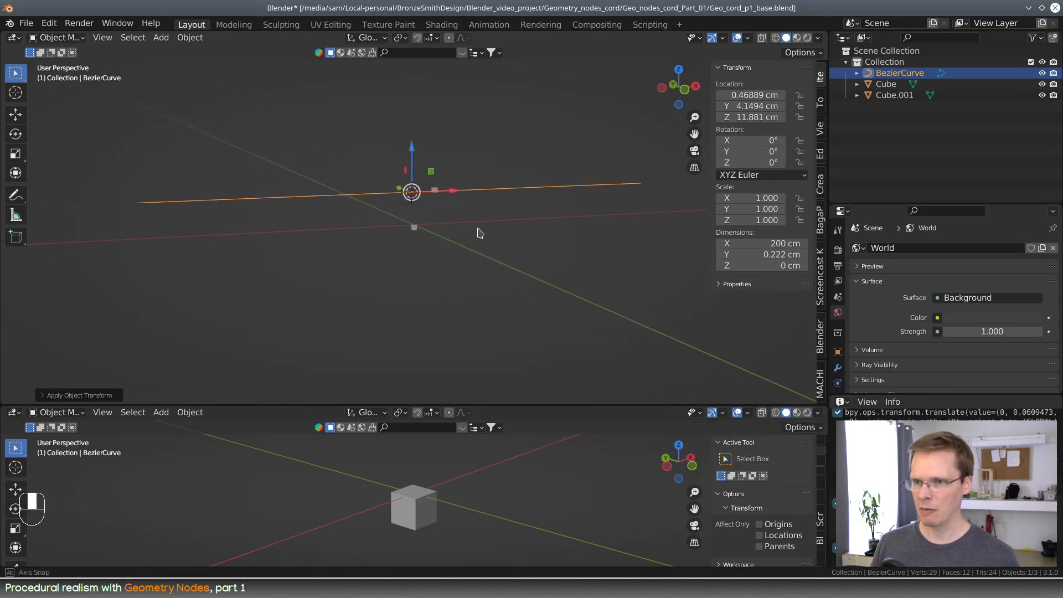
- Select both cubes and scale them up together by about 4.72
left_click(435, 179)
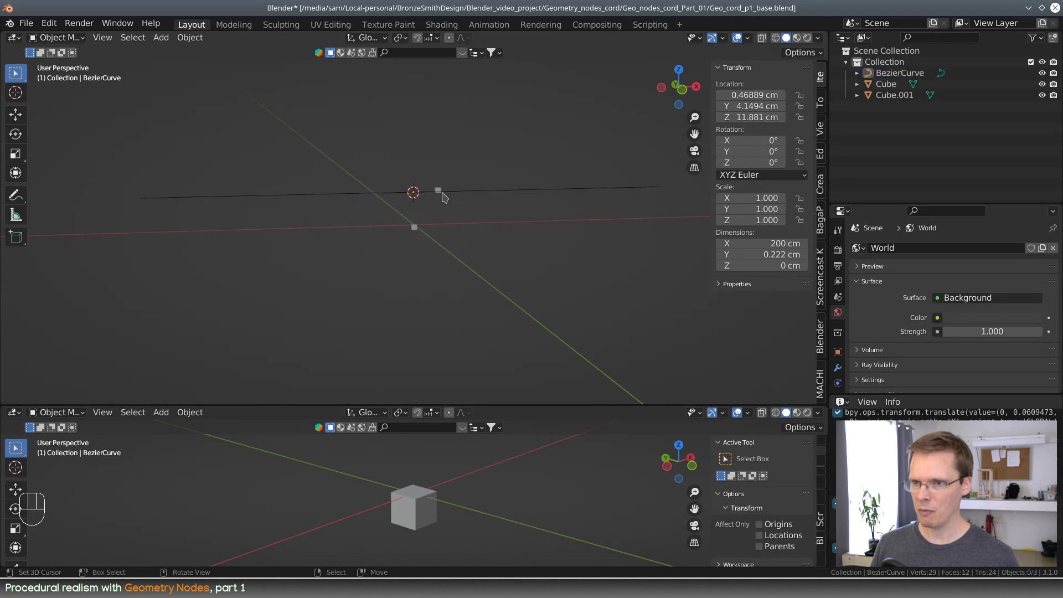
left_click(442, 196)
left_click(438, 192)
left_click(416, 226, "shift")
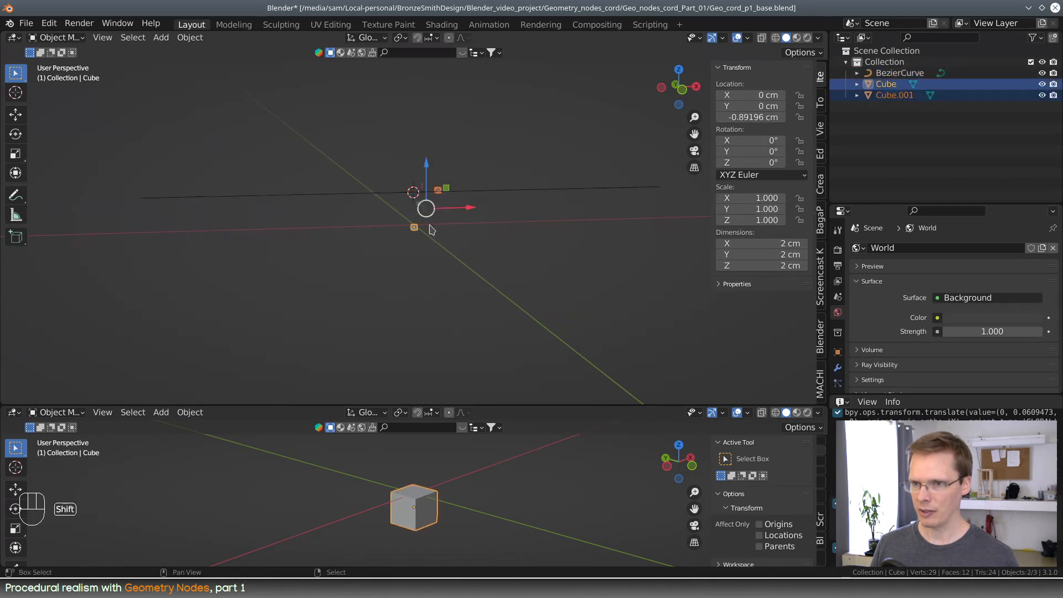
key("s")
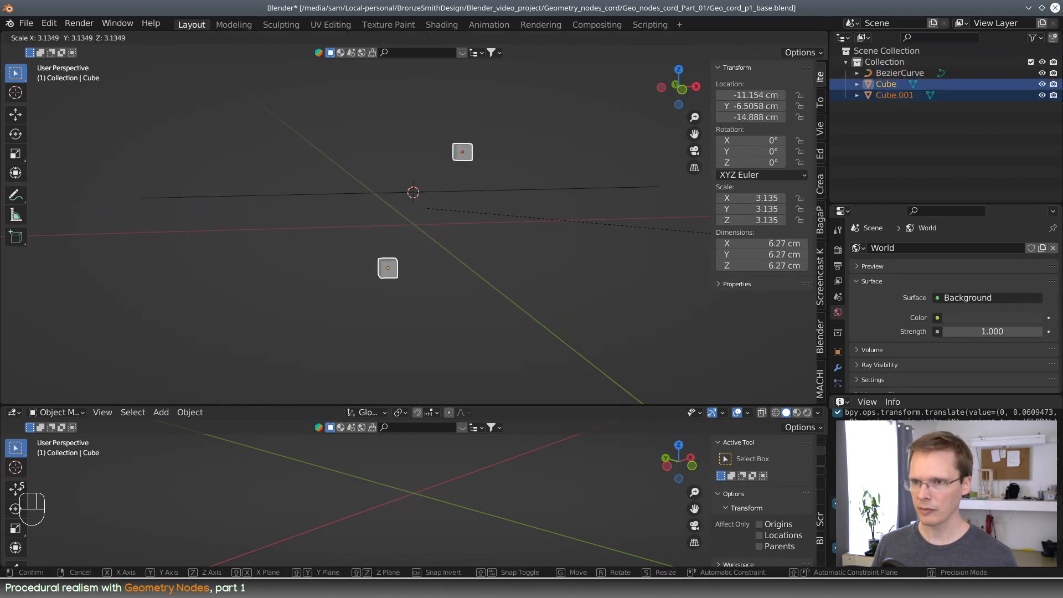
left_click(367, 254)
- Move the lower cube back near the world origin, just below the middle of the curve
middle_click_drag(364, 255, 410, 304)
left_click(369, 302)
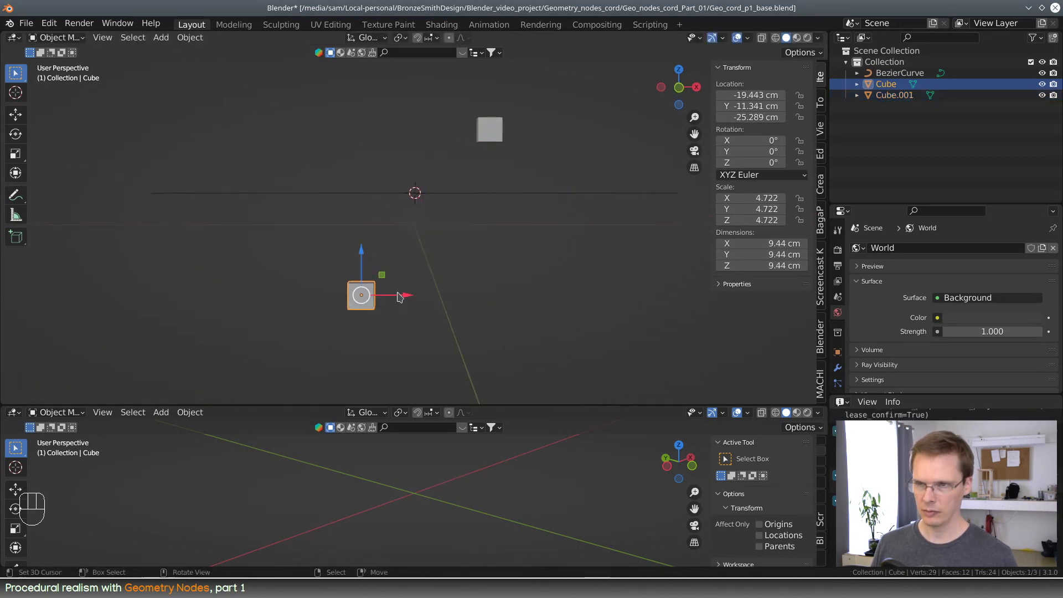
key("g")
left_click(473, 226)
- Reposition the upper cube well above the curve, finishing with a move constrained to the X axis
left_click(489, 131)
key("g")
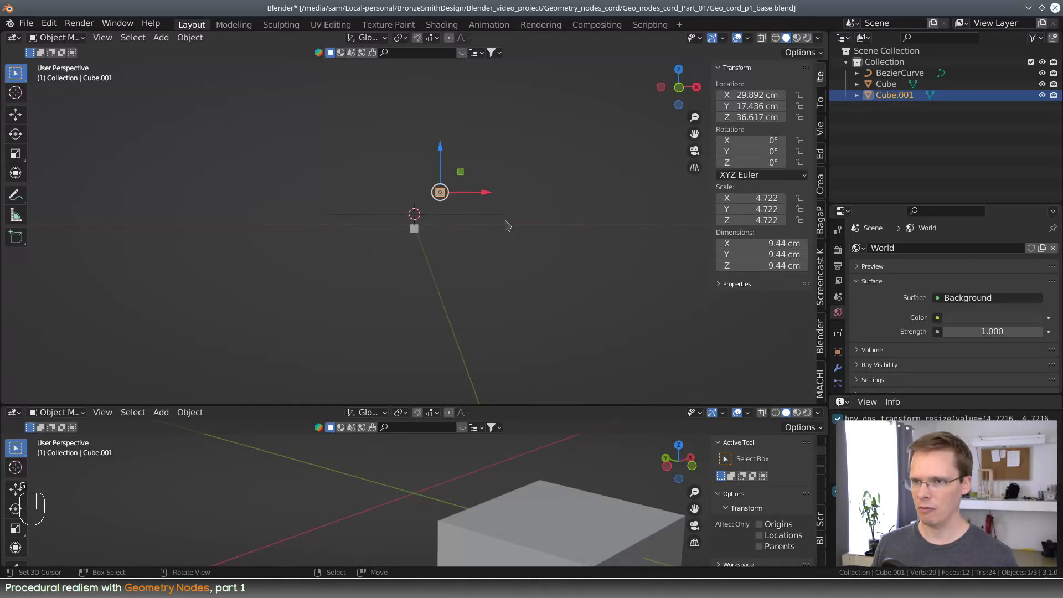
left_click(467, 171)
middle_click_drag(467, 171, 455, 210)
key("g")
key("x")
left_click(455, 165)
- In Edit Mode, move the Bezier curve's negative-X control point onto the lower cube and rotate its handles to vertical
left_click(455, 209)
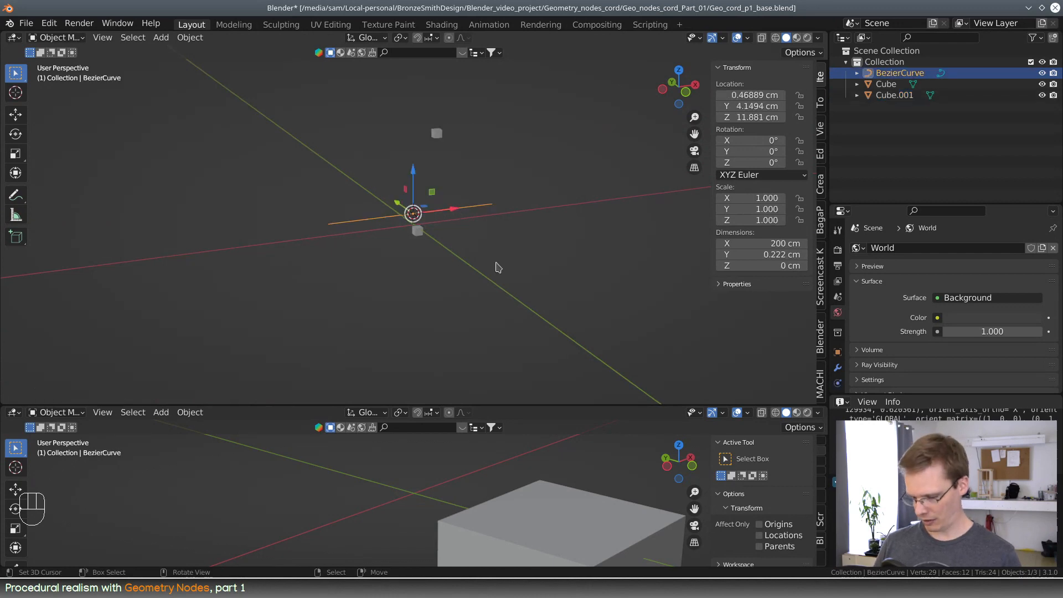
key("KP_1")
middle_click_drag(481, 272, 467, 254)
key("Tab")
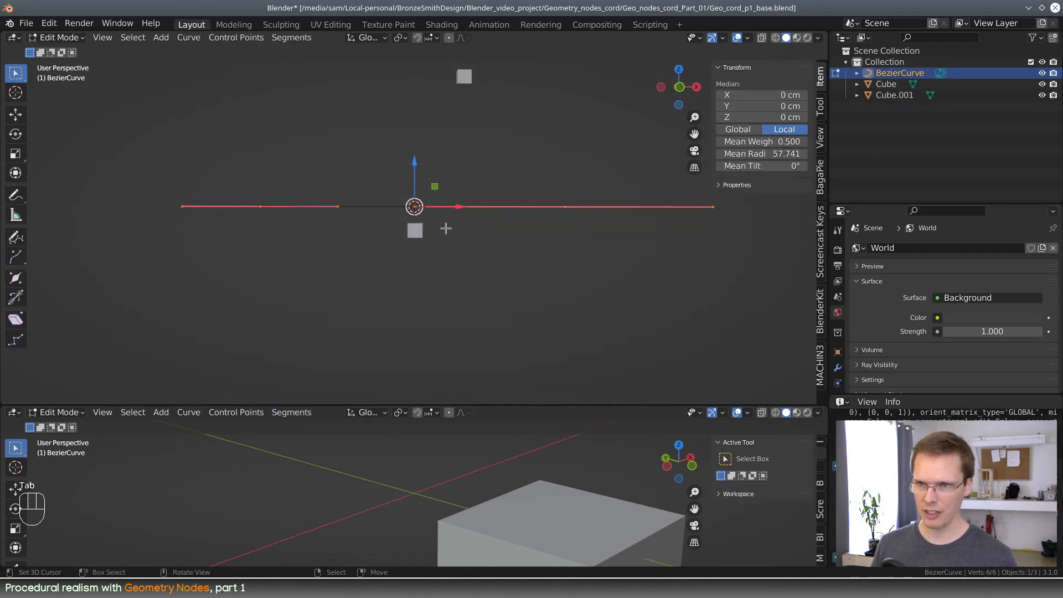
left_click(261, 207)
key("g")
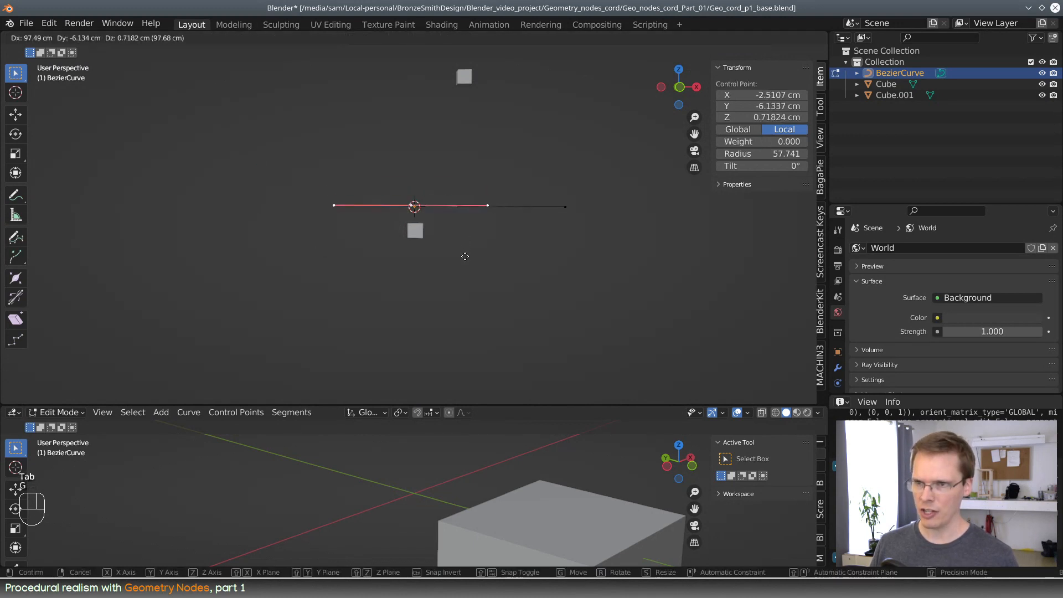
left_click(469, 267)
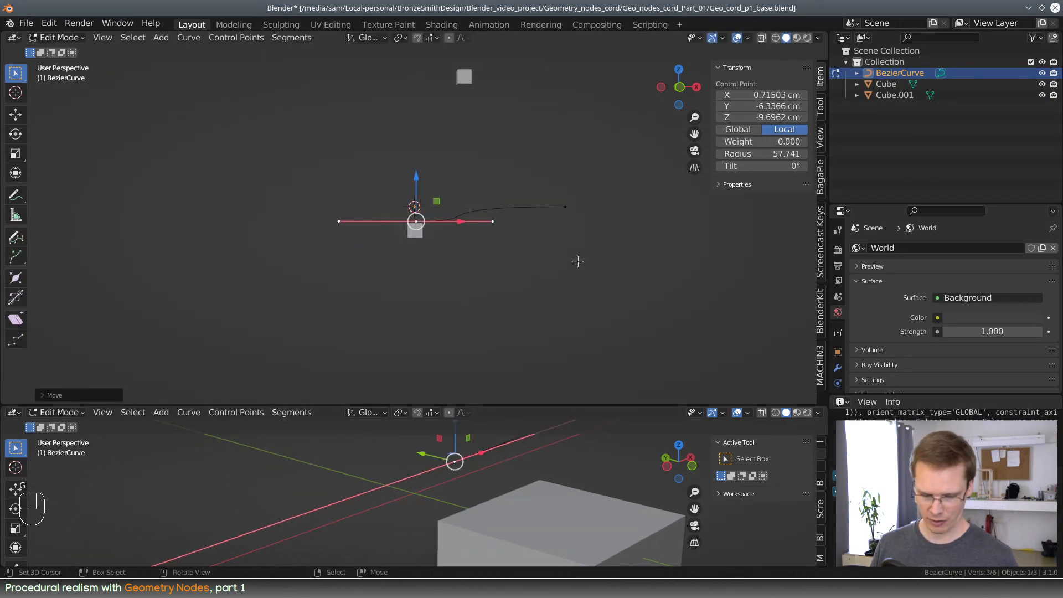
key("r")
left_click(416, 156)
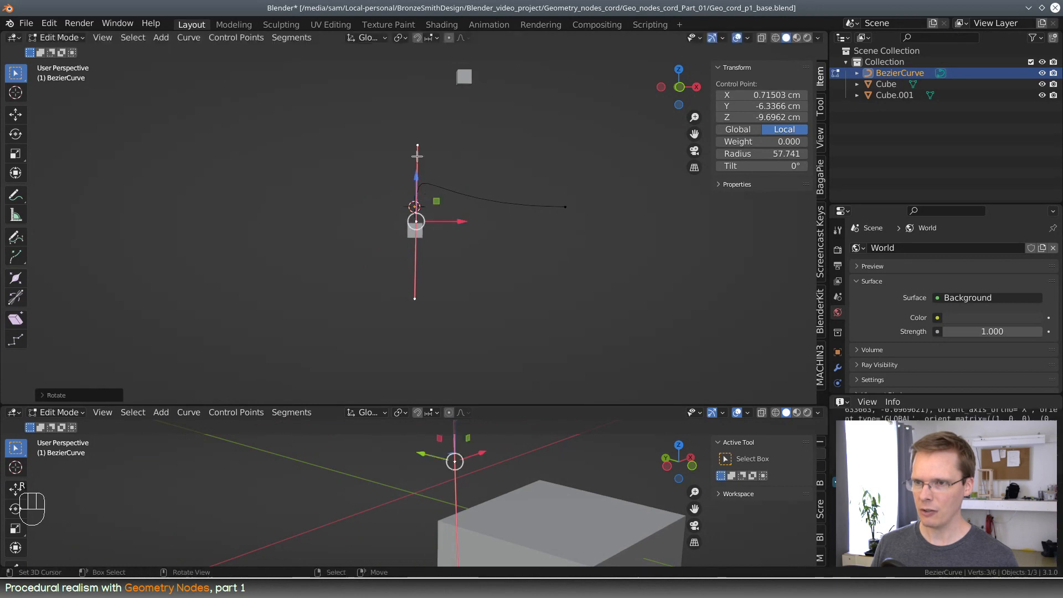
- Scale the lower control point's handles down to about 0.37 and move the point onto the top of the lower cube
key("s")
left_click(456, 214)
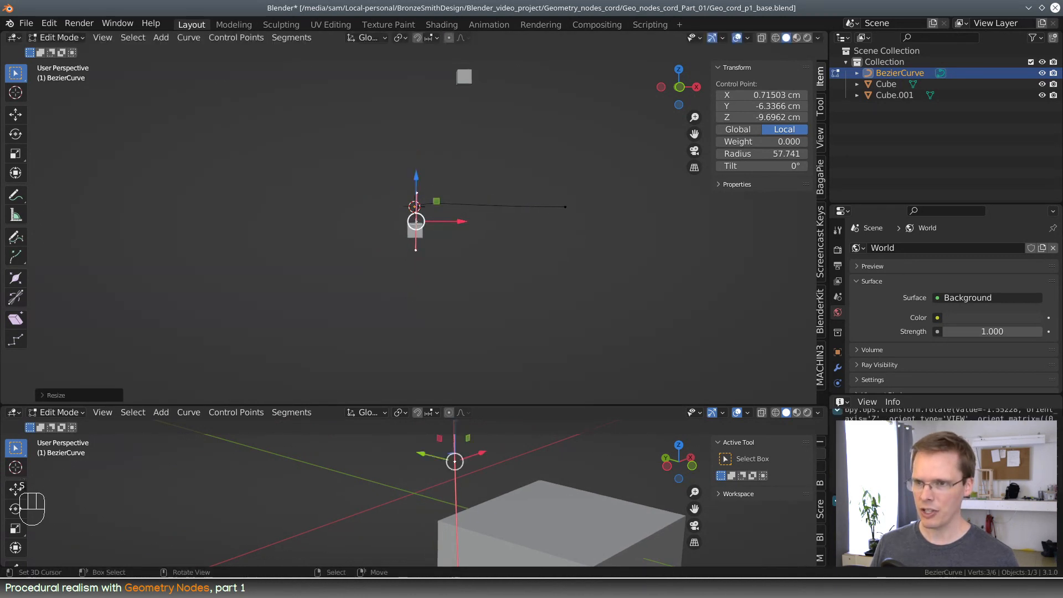
key("s")
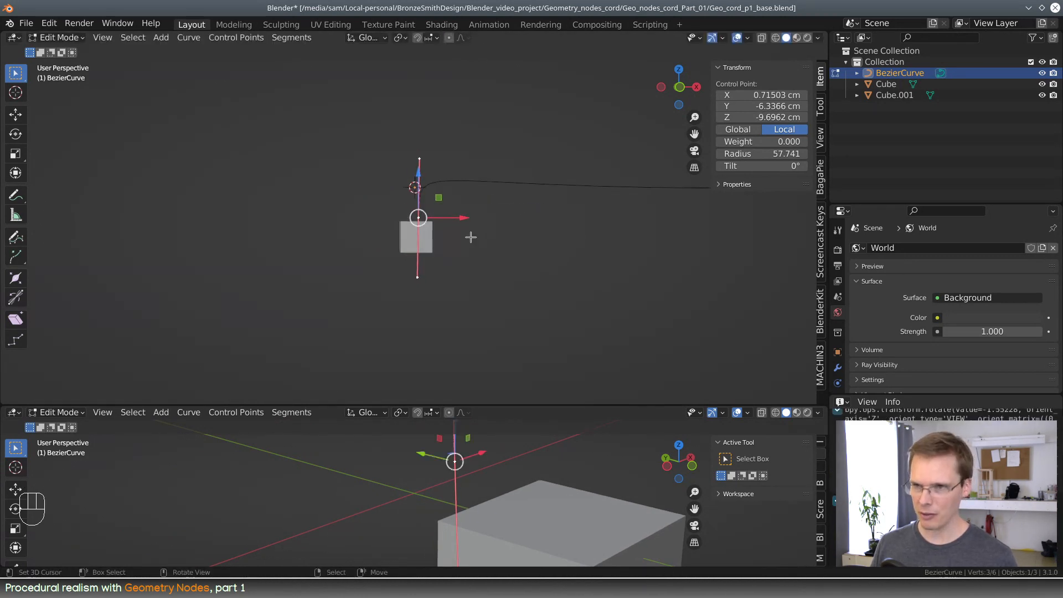
left_click(471, 236)
key("g")
left_click(469, 239)
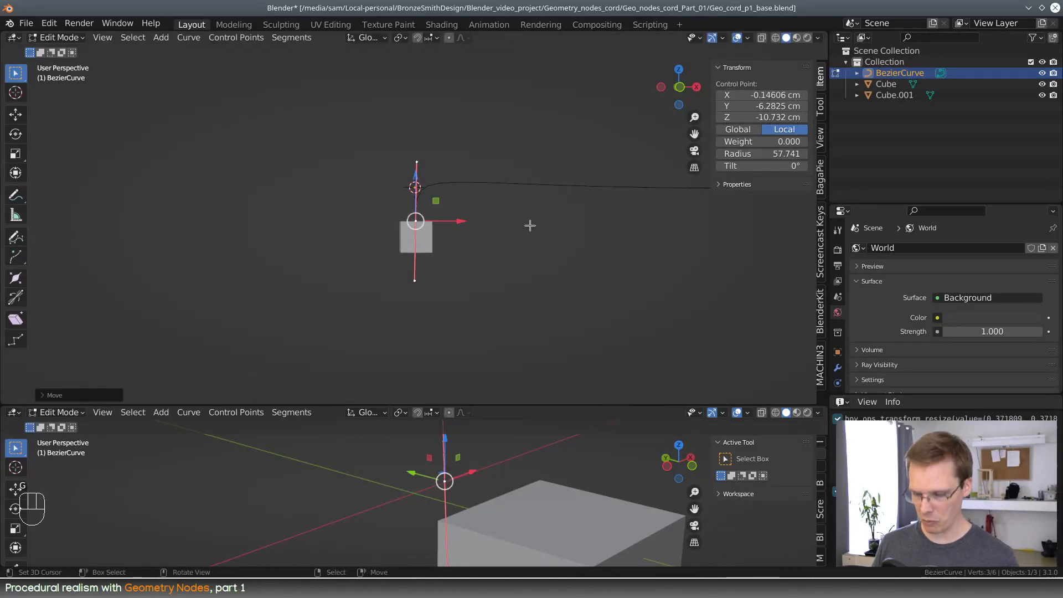
- In front view, select the curve's other control point and scale its handles down to about 0.117
key("KP_1")
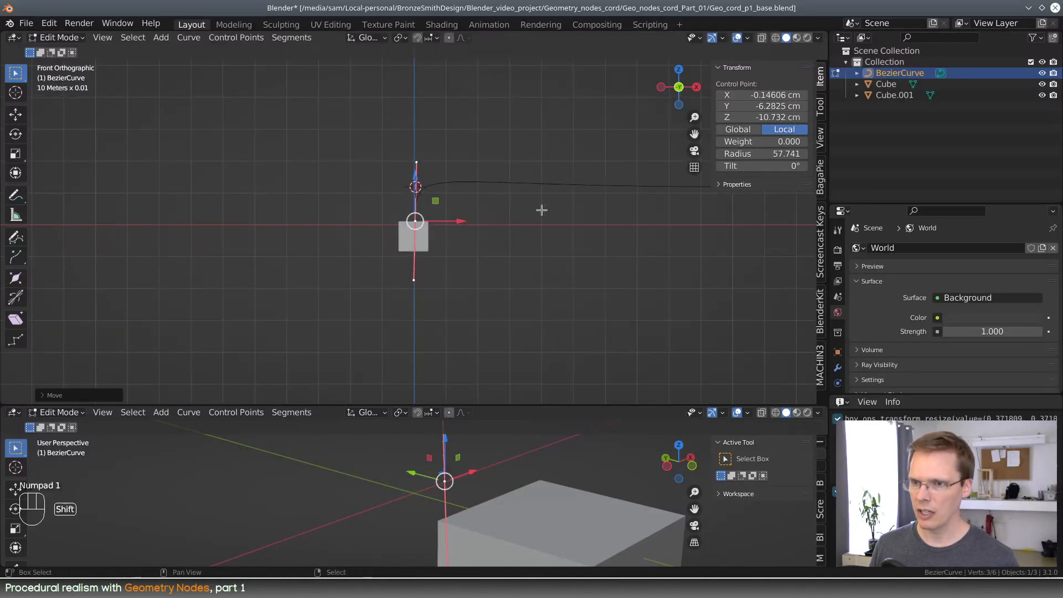
middle_click_drag(541, 209, 507, 256, "shift")
scroll(636, 250, "down", 3)
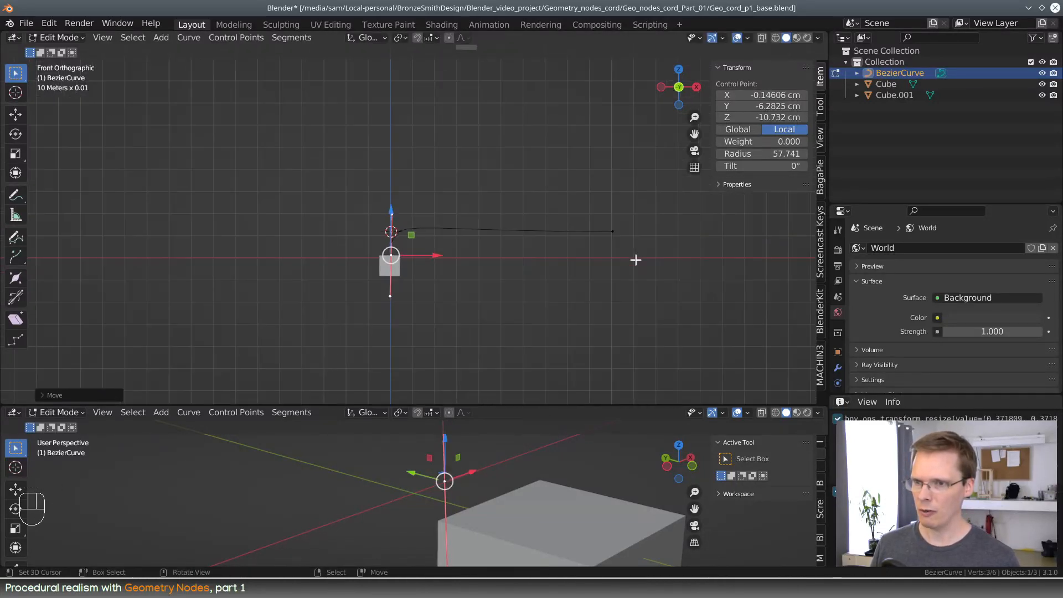
left_click(591, 228)
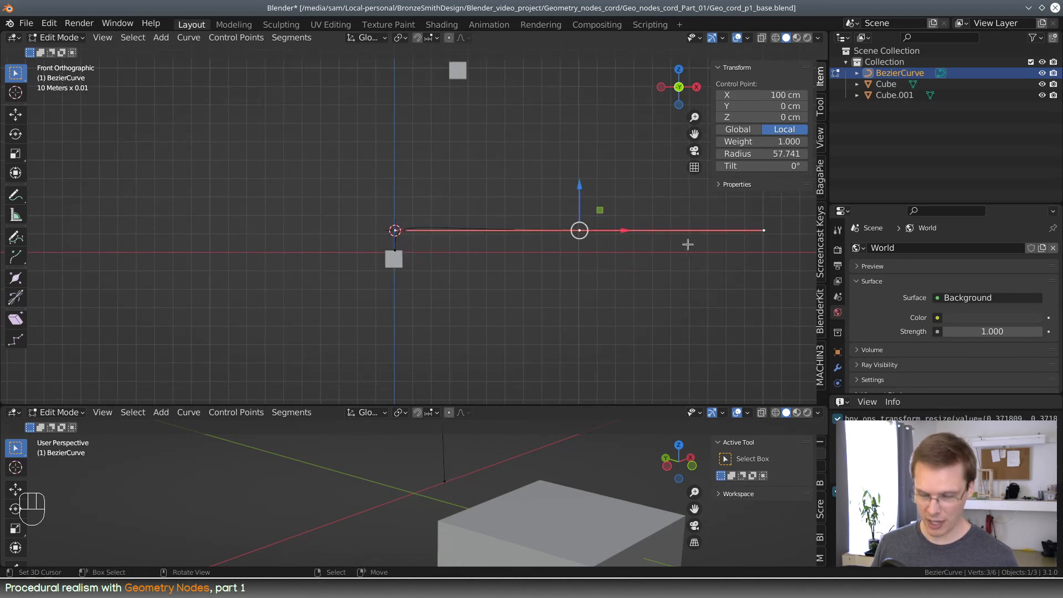
key("s")
left_click(580, 230)
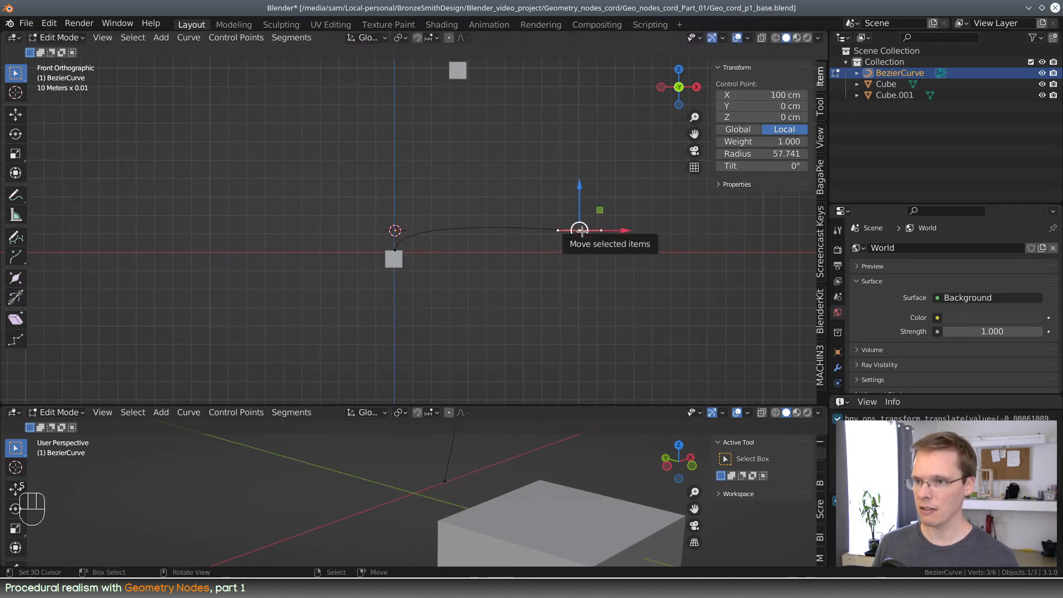
- Move this control point to the upper cube's underside, about X 33.6 cm and Z 82.3 cm, and rotate its handles to vertical
key("g")
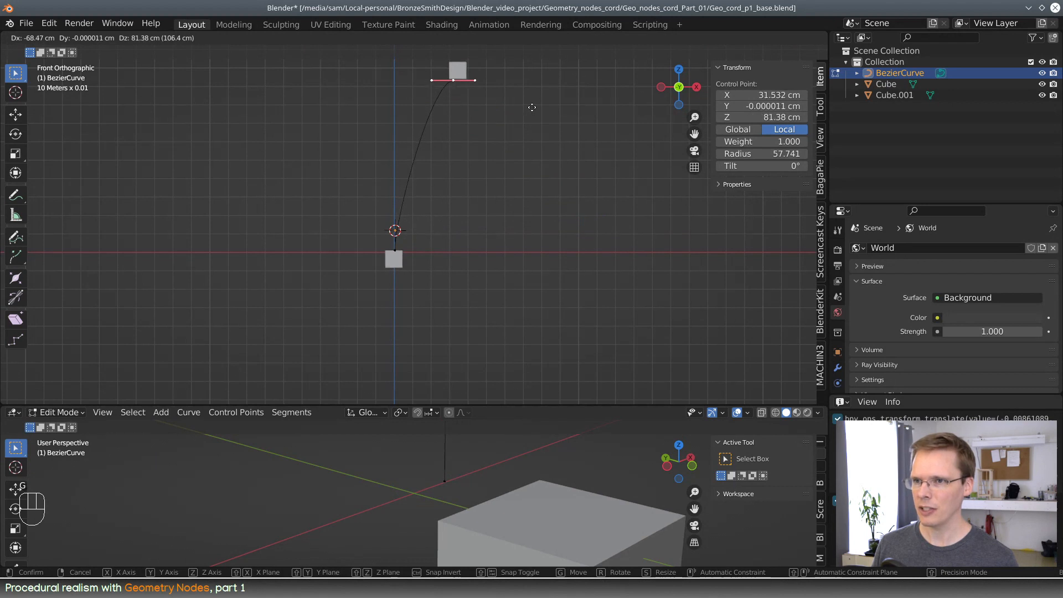
left_click(535, 106)
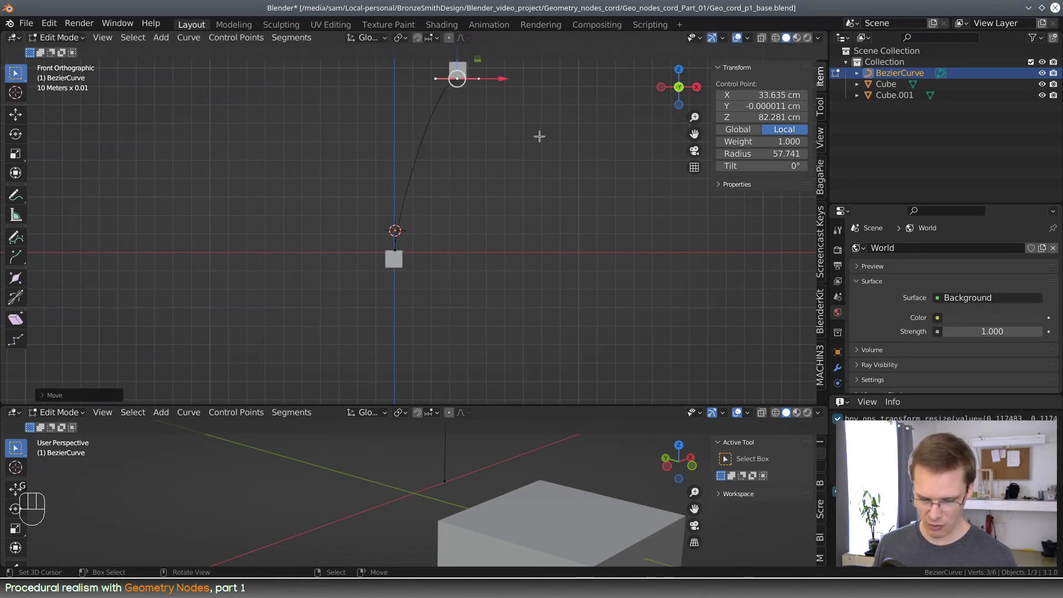
key("r")
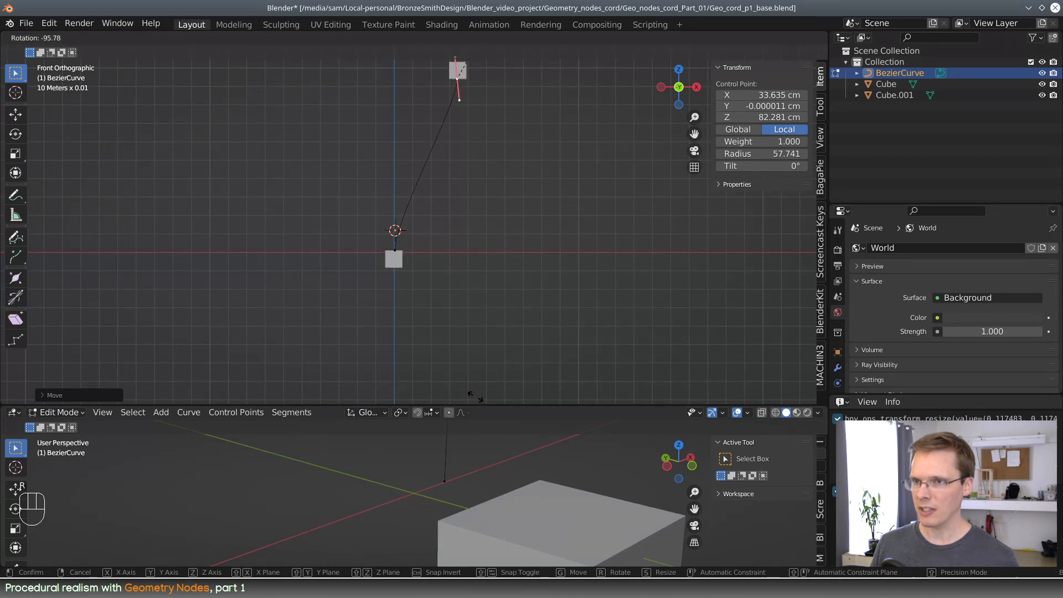
left_click(478, 399)
- Move the upper control point along Y to about 12.5 cm, and align the lower one with its cube along Y
middle_click_drag(451, 325, 583, 327)
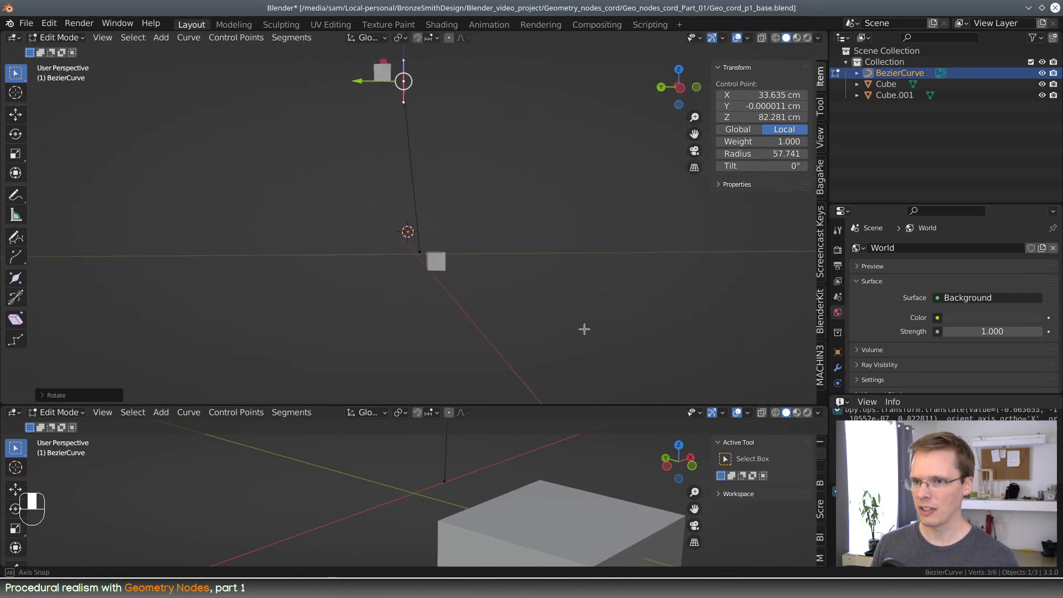
middle_click_drag(451, 275, 496, 166)
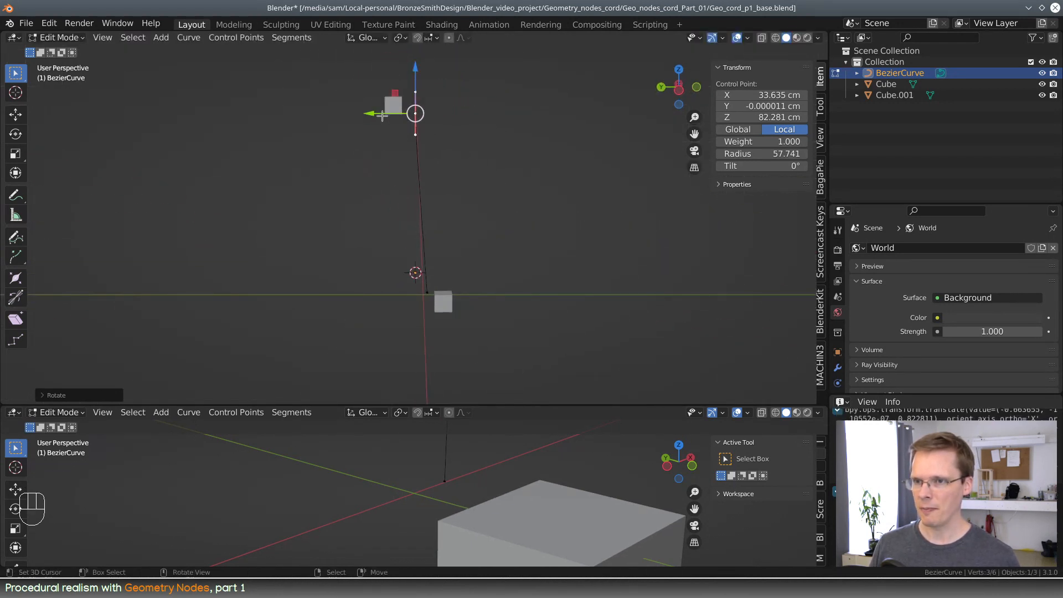
left_click_drag(383, 113, 360, 117)
left_click(430, 294)
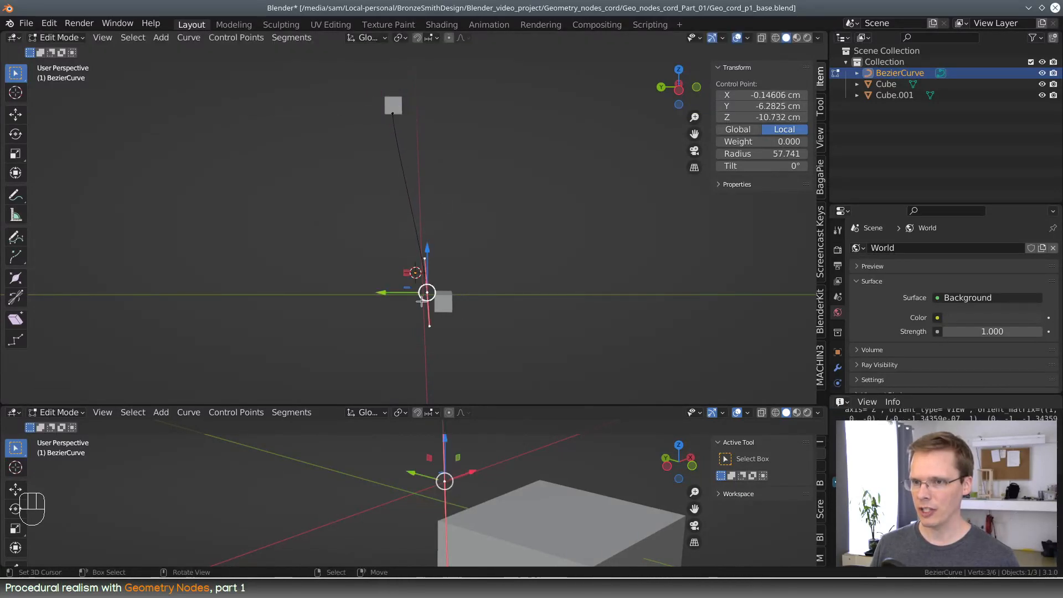
left_click_drag(410, 290, 416, 258)
- Check the upper control point's alignment from several angles, fine-tune its position along Y, and return to Object Mode
left_click(396, 117)
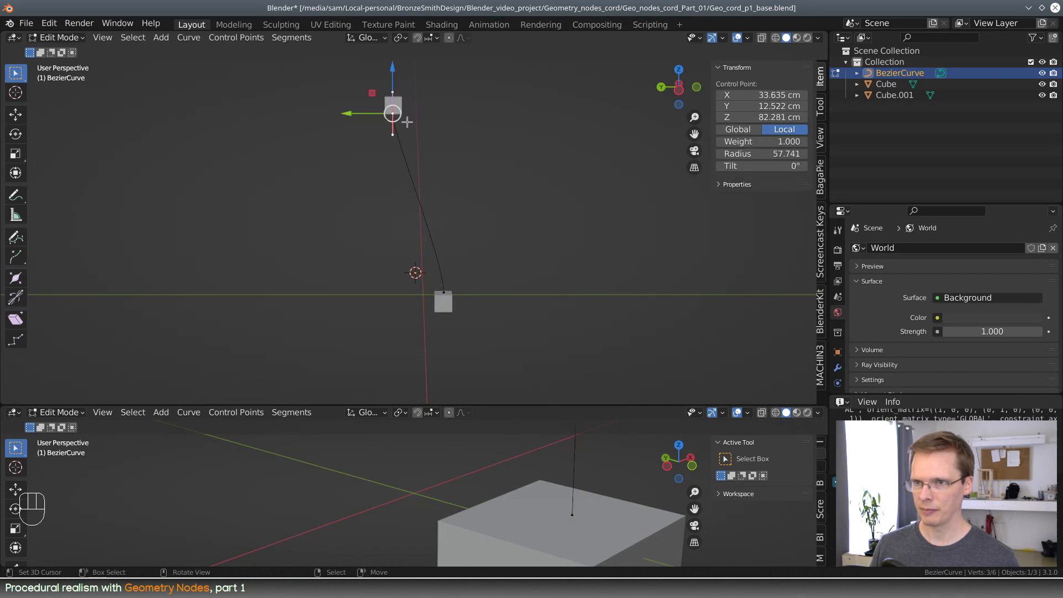
middle_click_drag(534, 213, 491, 235)
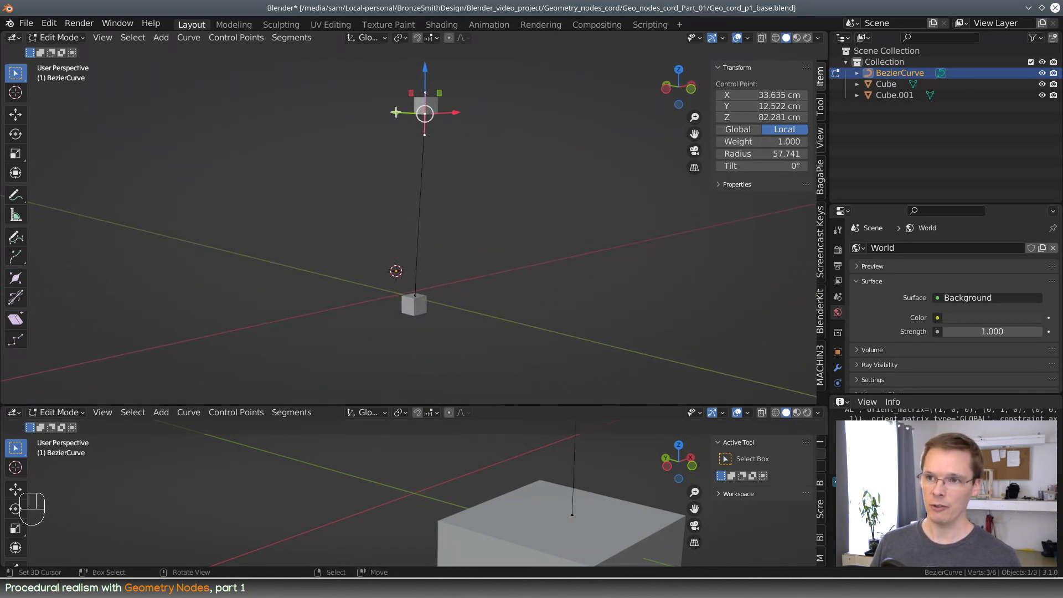
middle_click_drag(395, 113, 469, 133)
left_click_drag(357, 114, 358, 114)
middle_click_drag(485, 200, 510, 251)
key("Tab")
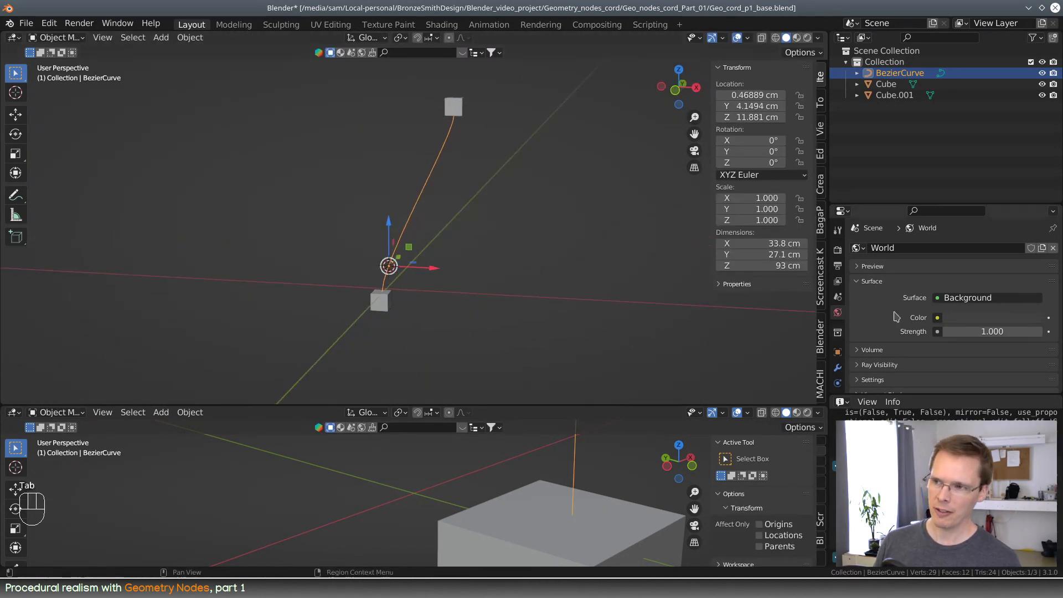
- Enlarge the properties editor and show the Bezier curve's object data settings
left_click_drag(893, 200, 893, 92)
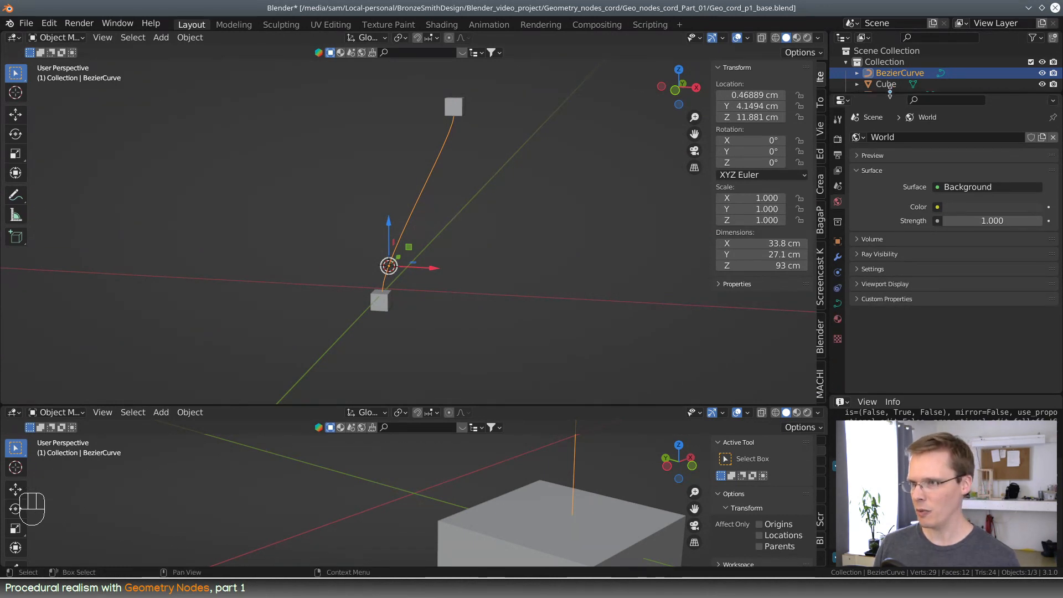
left_click(837, 303)
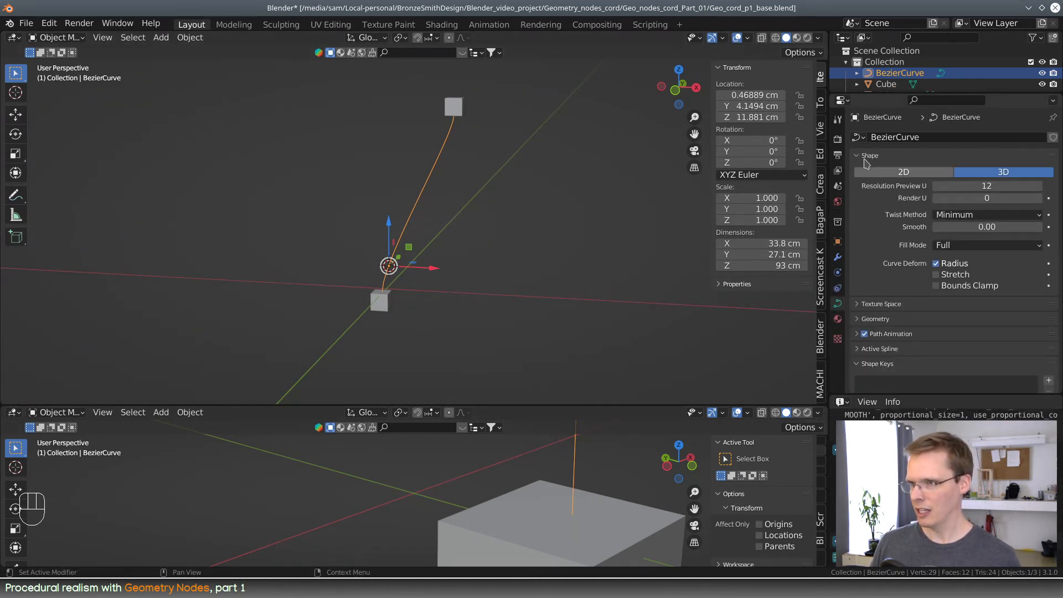
left_click(840, 101)
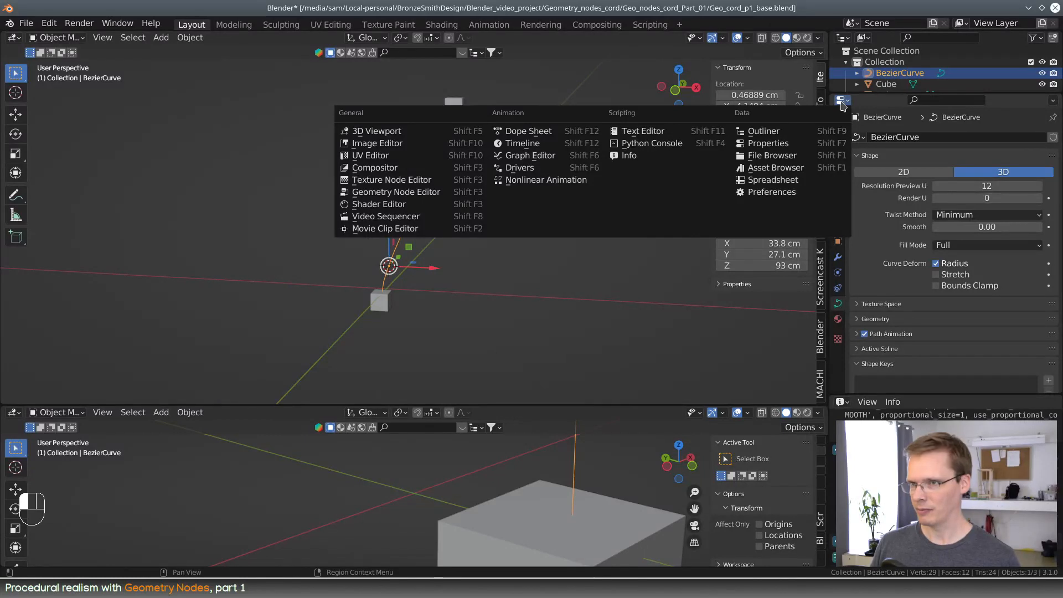
left_click(841, 103)
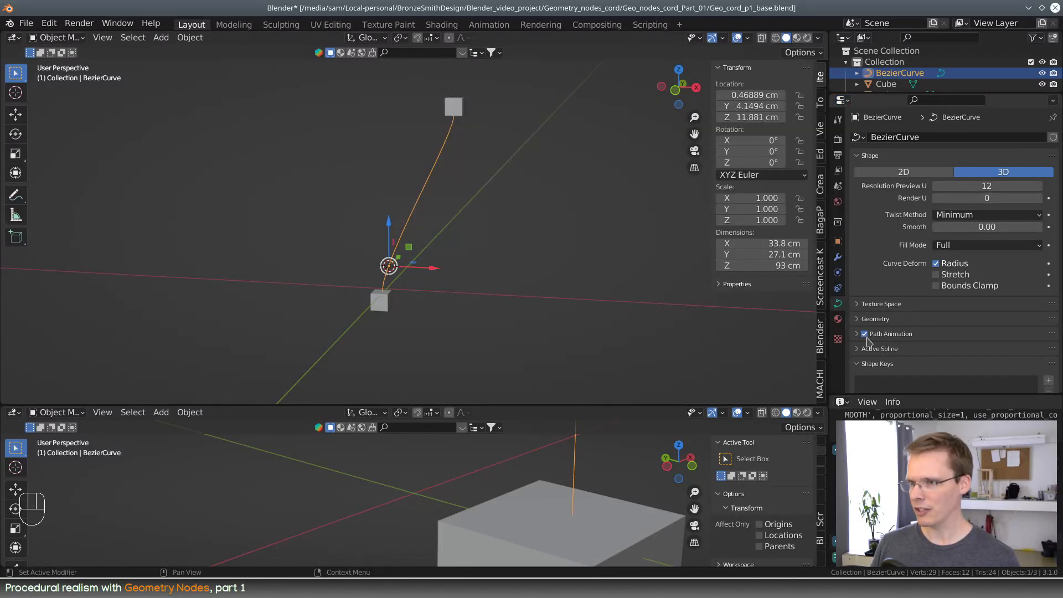
scroll(862, 280, "down", 2)
scroll(864, 282, "up", 2)
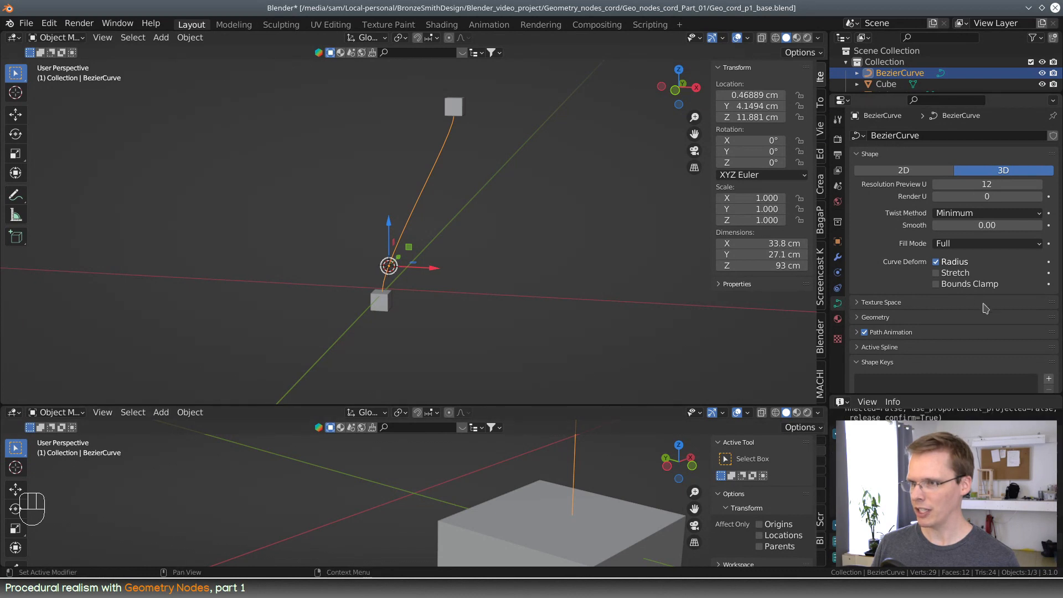
scroll(891, 275, "up", 1)
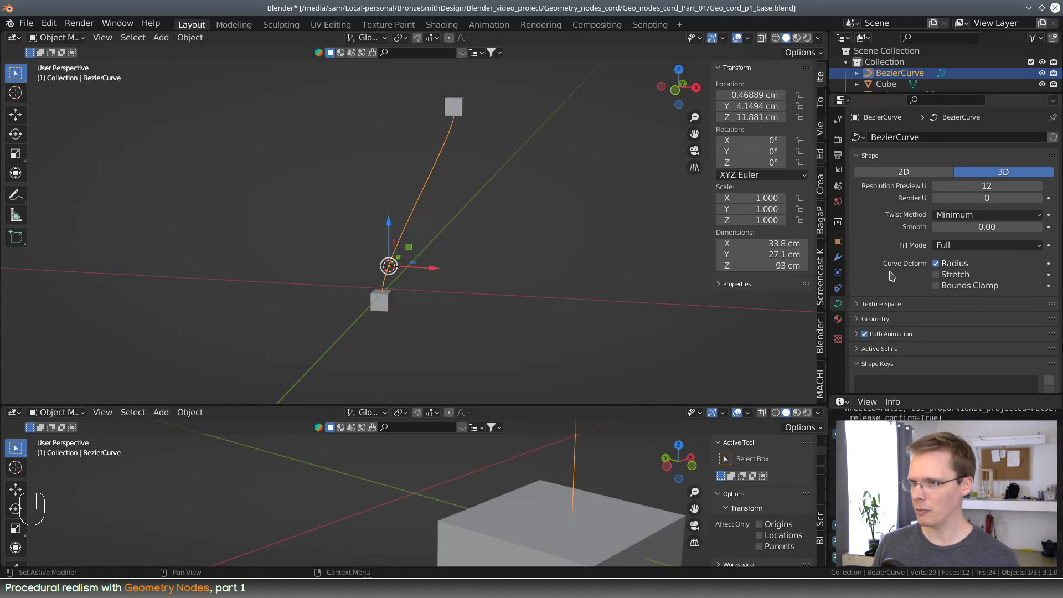
- Expand the curve's Geometry settings and give it a round bevel with a depth of 0.1 cm
left_click(862, 321)
scroll(864, 310, "down", 5)
scroll(893, 297, "down", 3)
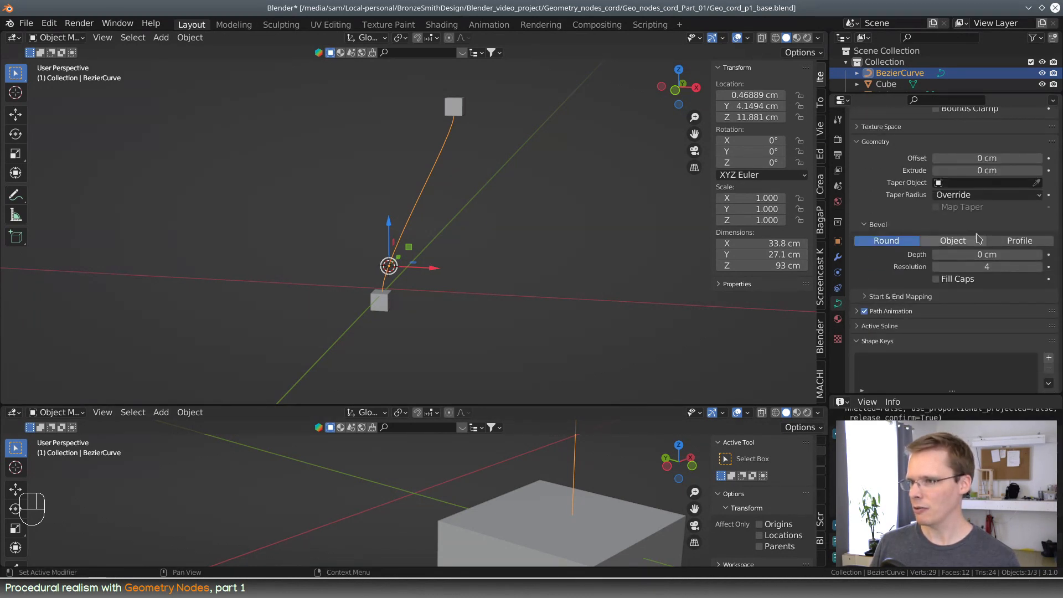
left_click(994, 254)
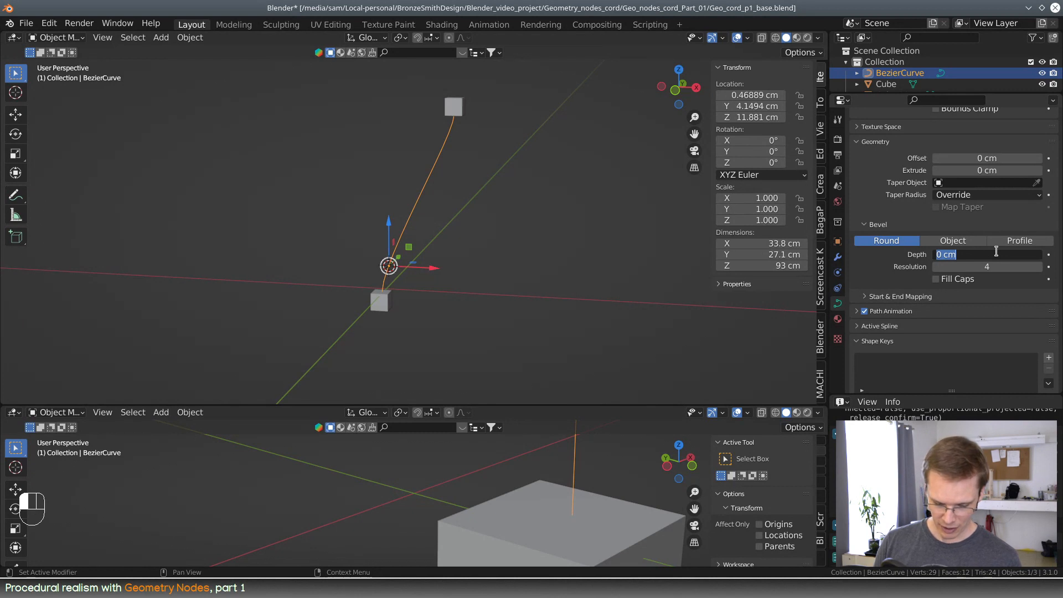
type("1")
key("Return")
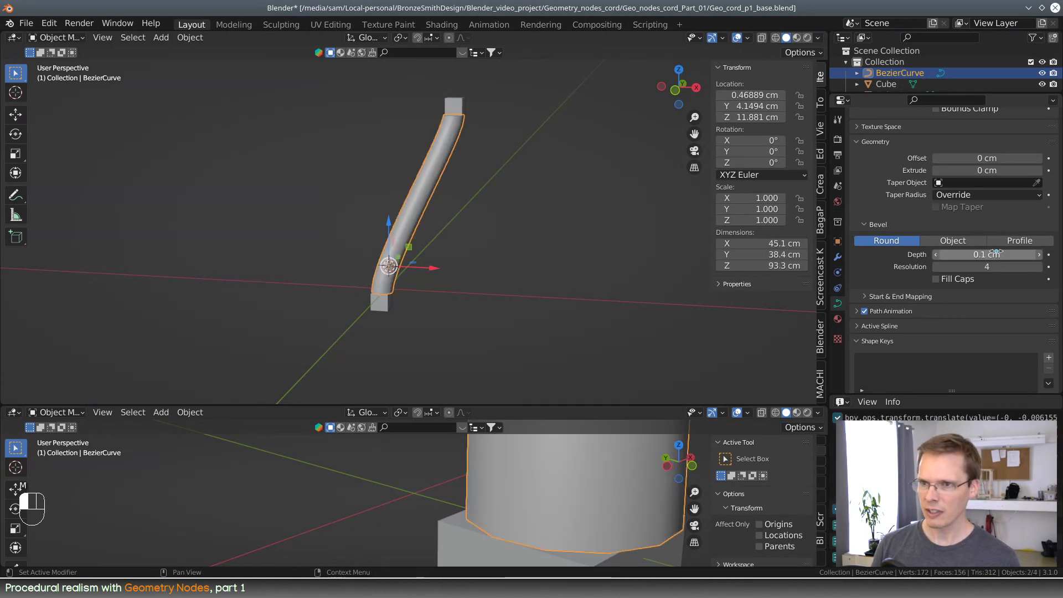
- Reduce the curve's bevel depth, trying 0.01 mm before setting it to 0.01 cm
left_click(994, 252)
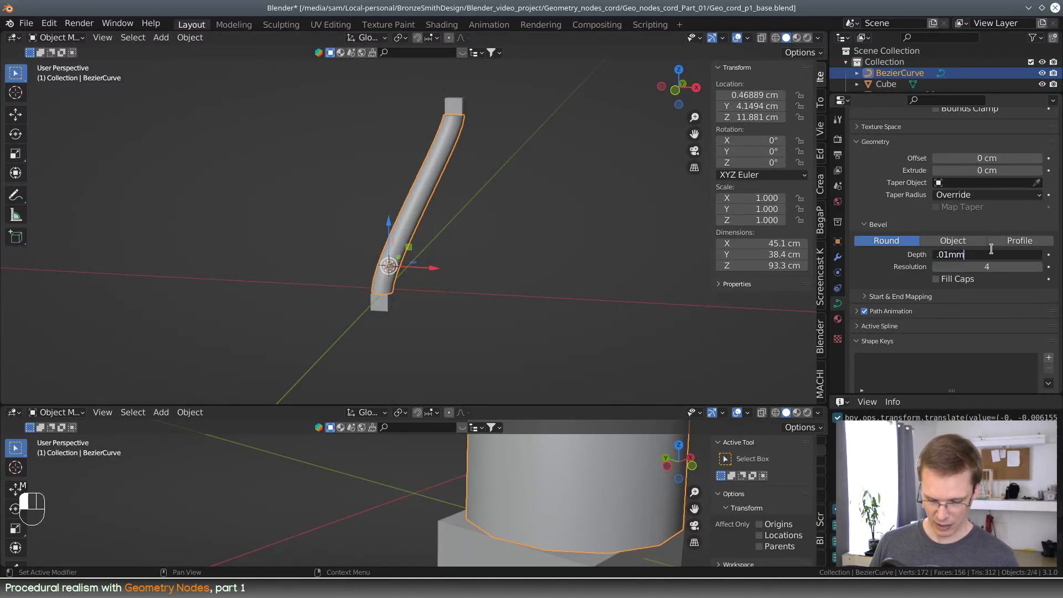
type(".01mm")
key("Return")
left_click(959, 256)
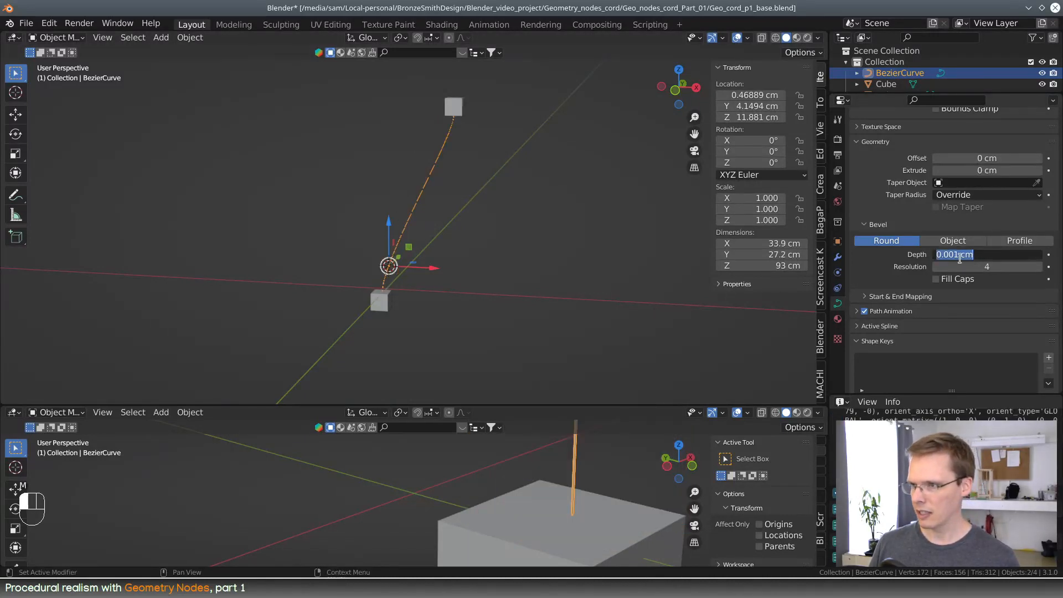
left_click(949, 255)
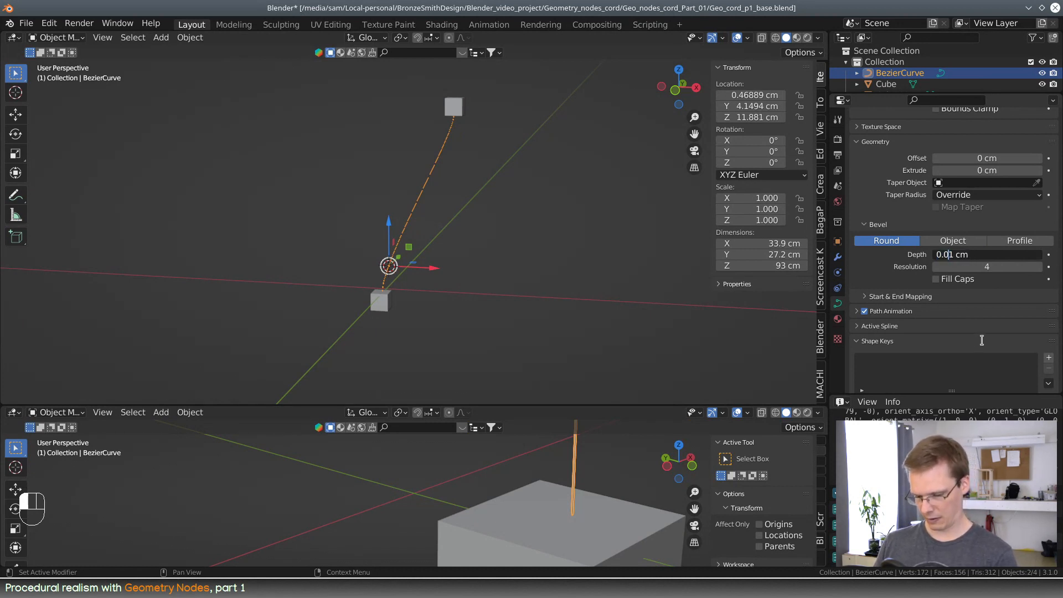
key("Return")
- Switch the main viewport to Wireframe shading and inspect the segments of the bevelled curve up close
mouse_move(531, 211)
middle_mouse_down()
mouse_move(444, 211)
mouse_move(515, 205)
middle_mouse_up()
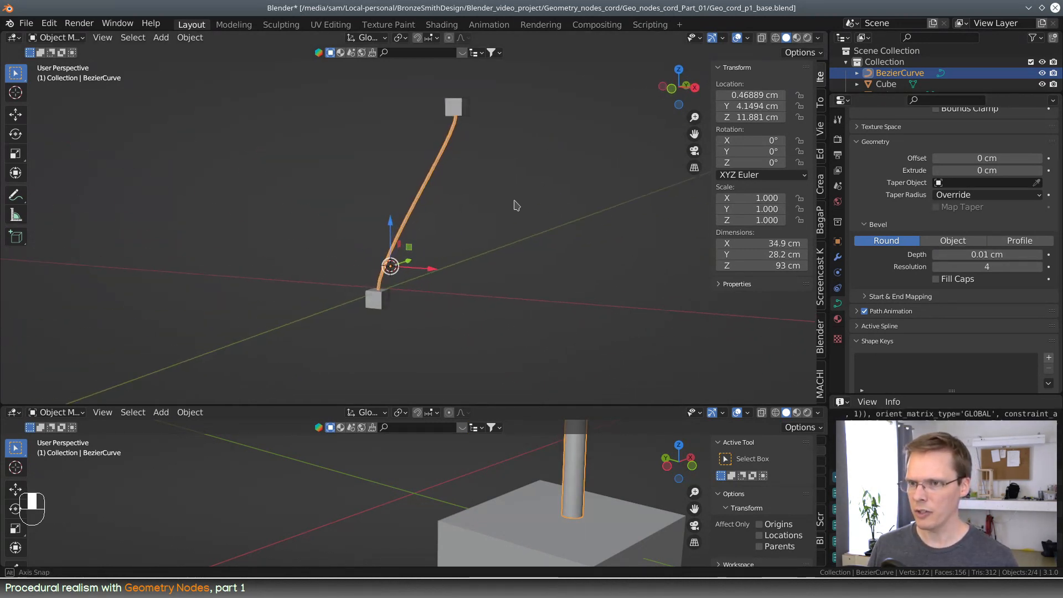
scroll(473, 223, "up", 5)
middle_click_drag(438, 247, 501, 152, "shift")
middle_click_drag(451, 265, 510, 264)
key("z")
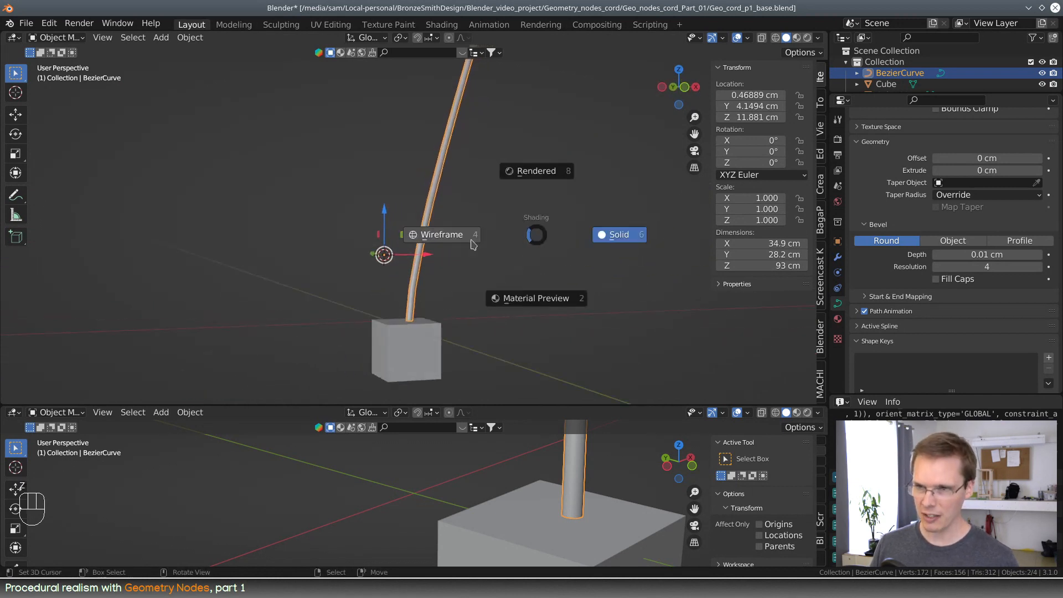
left_click(434, 237)
middle_click_drag(529, 210, 517, 231, "shift")
scroll(474, 252, "up", 3)
scroll(481, 299, "up", 3)
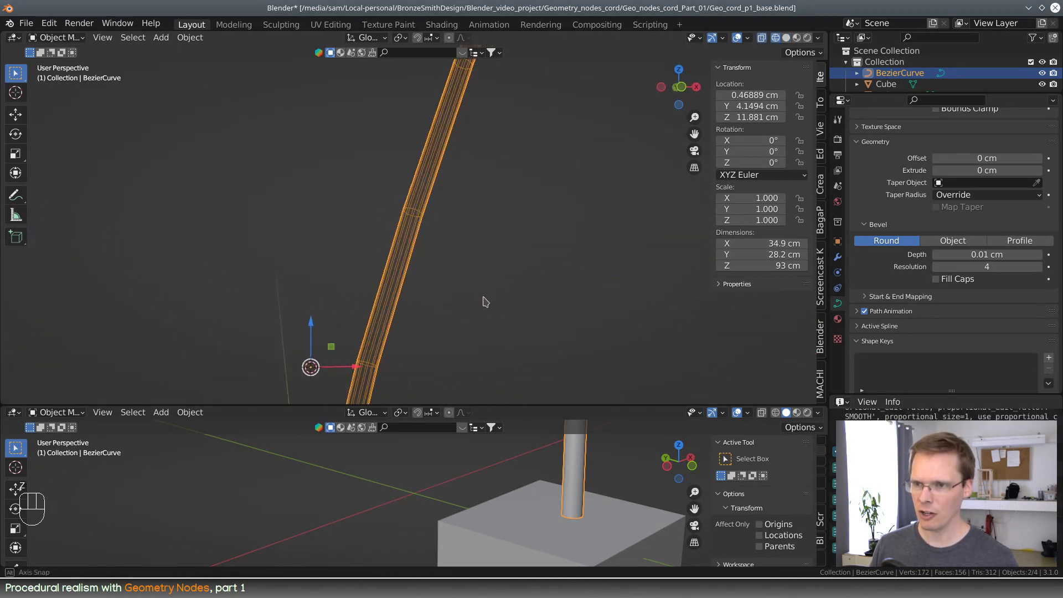
- Increase the curve's Resolution Preview U to 21
scroll(914, 239, "up", 5)
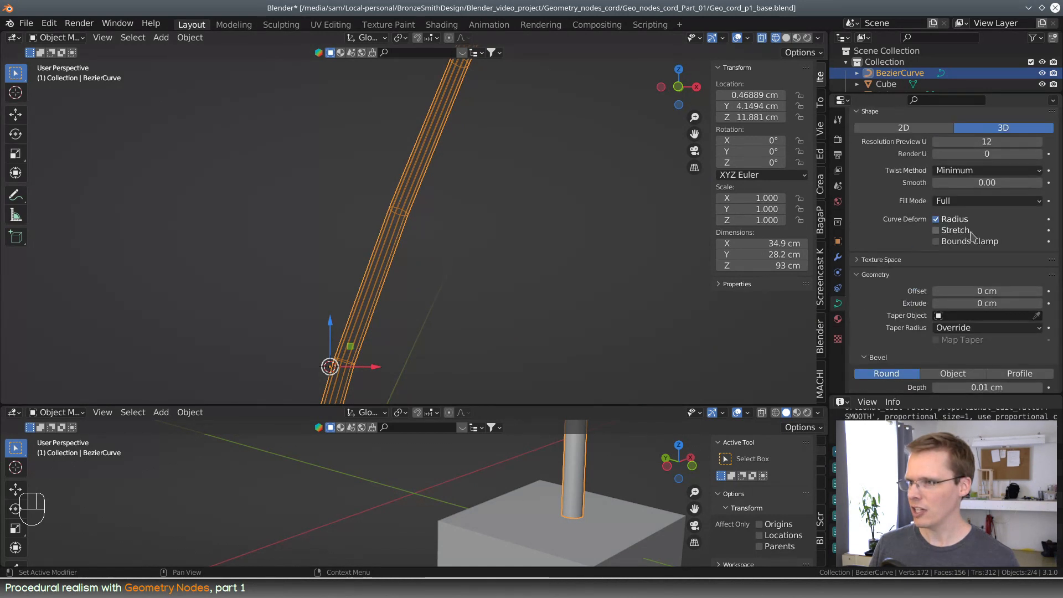
scroll(969, 237, "up", 1)
mouse_move(994, 164)
left_mouse_down()
mouse_move(1018, 164)
mouse_move(954, 164)
mouse_move(976, 164)
left_mouse_up()
- In Edit Mode, select all of the curve's control points and subdivide the curve once
scroll(534, 186, "down", 6)
middle_click_drag(535, 191, 515, 223)
key("Tab")
key("a")
key("w")
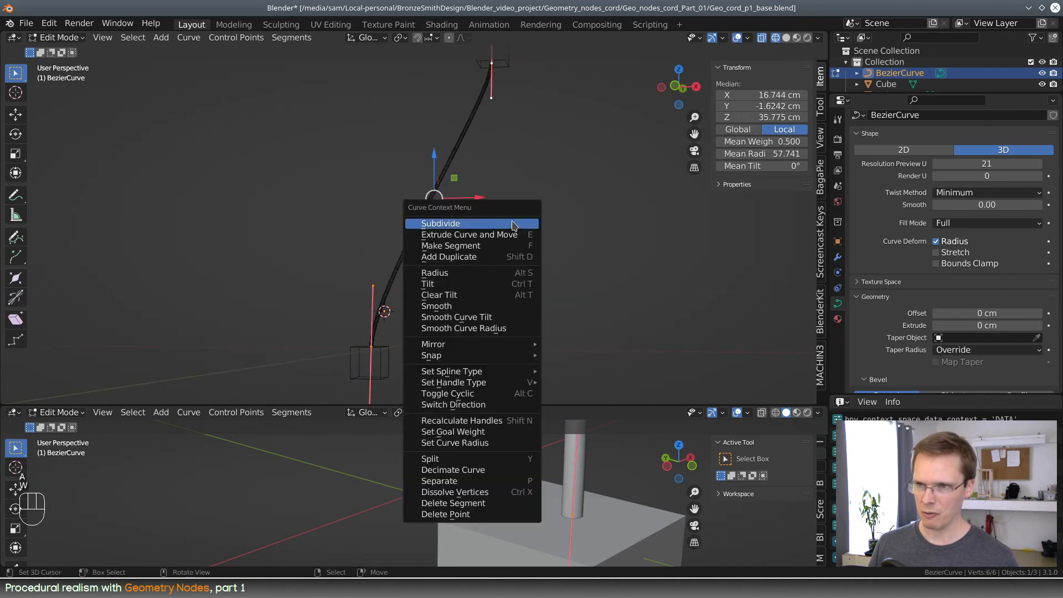
left_click(513, 226)
- Select the curve's middle and lower control points, subdivide the segment between them, and inspect the curve in Object Mode
scroll(490, 235, "up", 3)
middle_click_drag(489, 261, 524, 172)
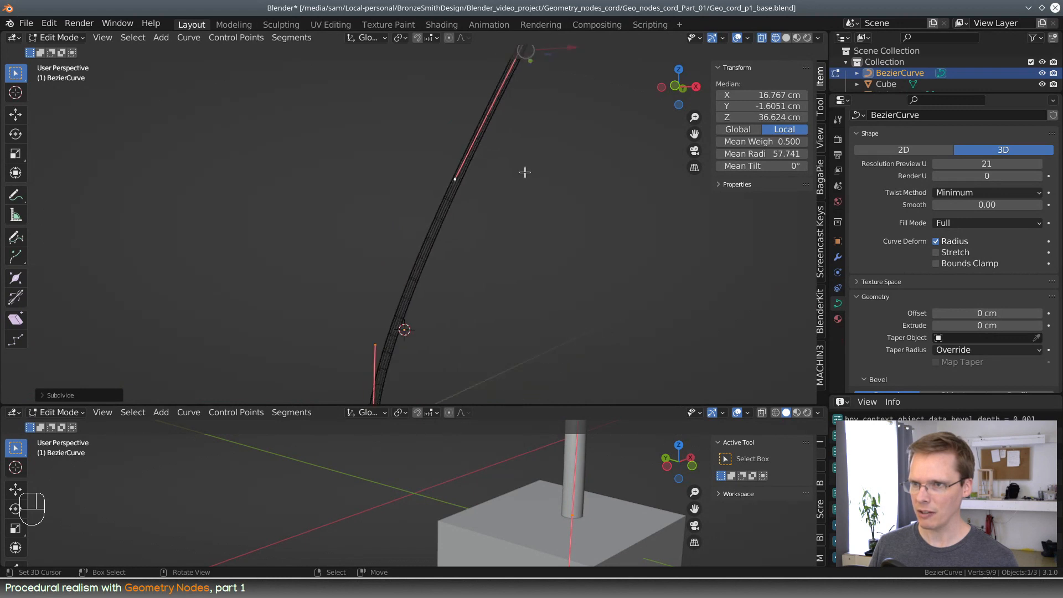
scroll(535, 123, "down", 2)
right_click(493, 99)
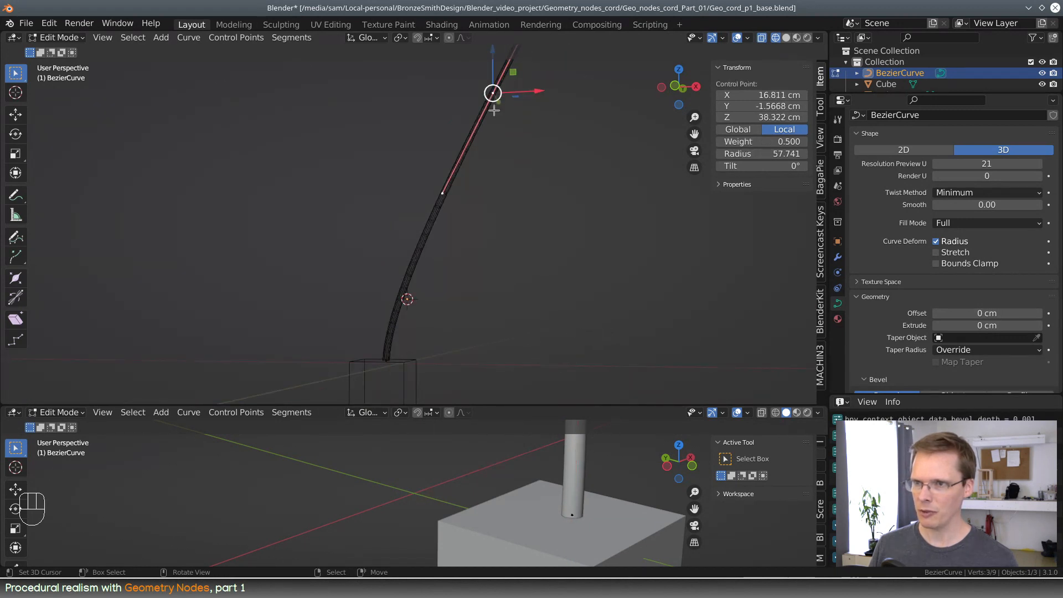
right_click(394, 358, "shift")
scroll(429, 308, "up", 1)
scroll(430, 309, "up", 2)
key("w")
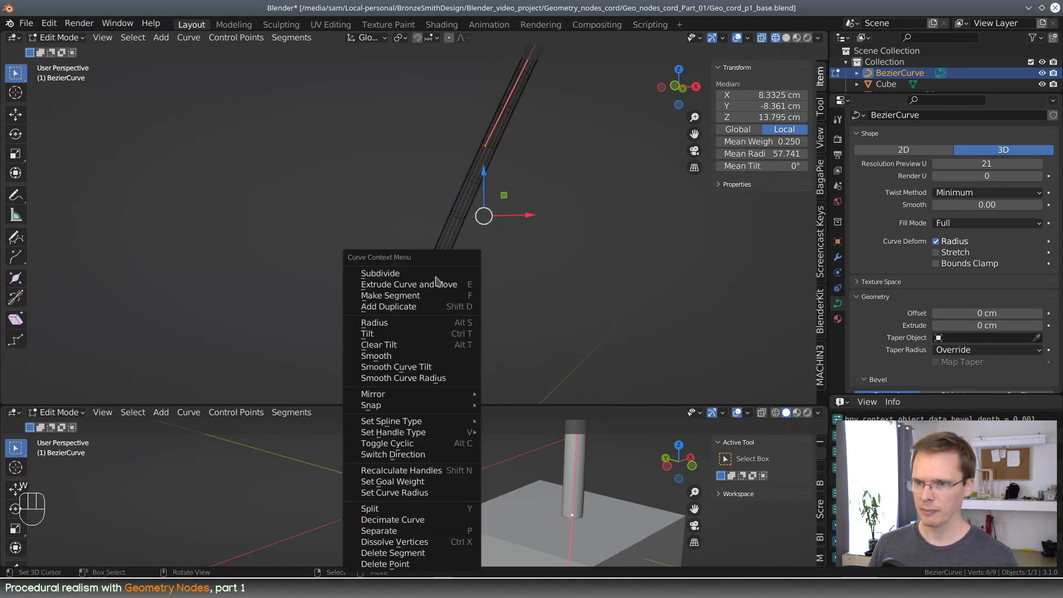
left_click(426, 273)
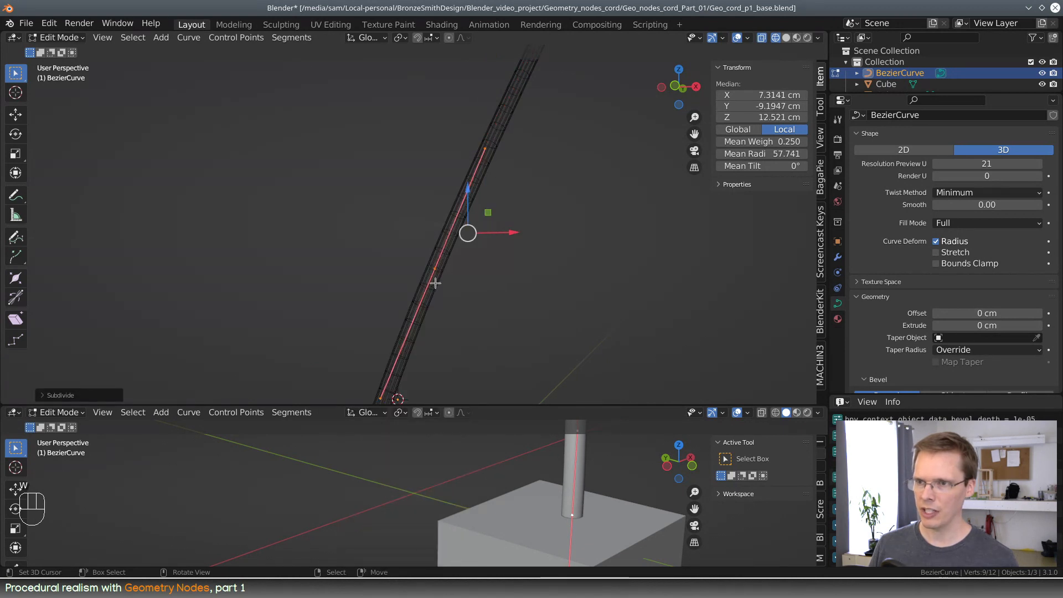
middle_click_drag(435, 282, 510, 146)
key("Tab")
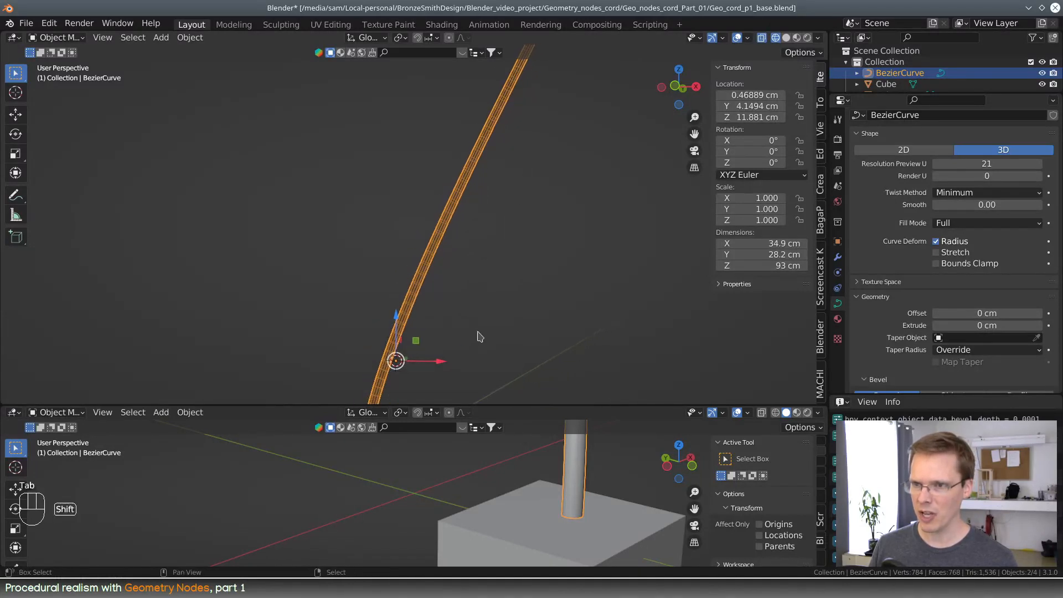
middle_click_drag(477, 334, 500, 266)
- In Edit Mode, delete the control point added between the curve's middle and lower end points
key("Tab")
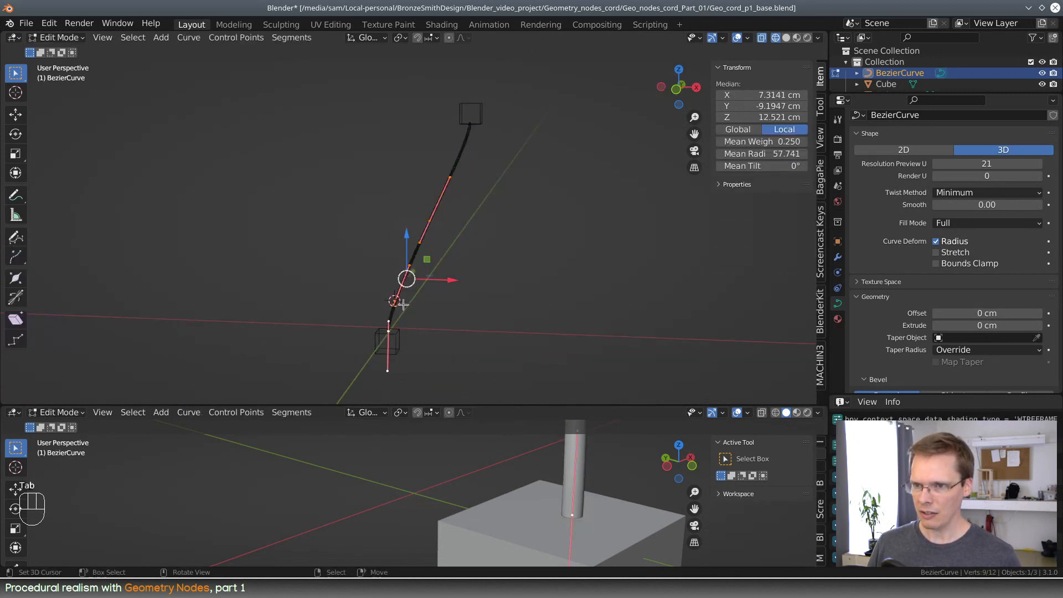
right_click(403, 304)
right_click(404, 290)
key("x")
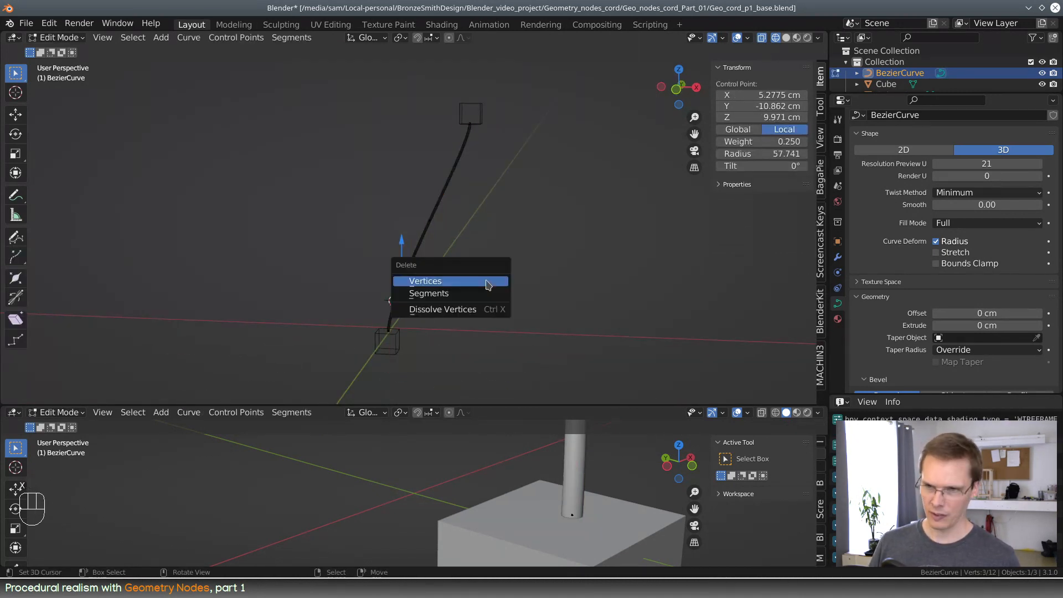
left_click(487, 281)
- Return to Object Mode and set the curve's bevel depth to 0 cm
middle_click_drag(448, 254, 477, 261)
key("Tab")
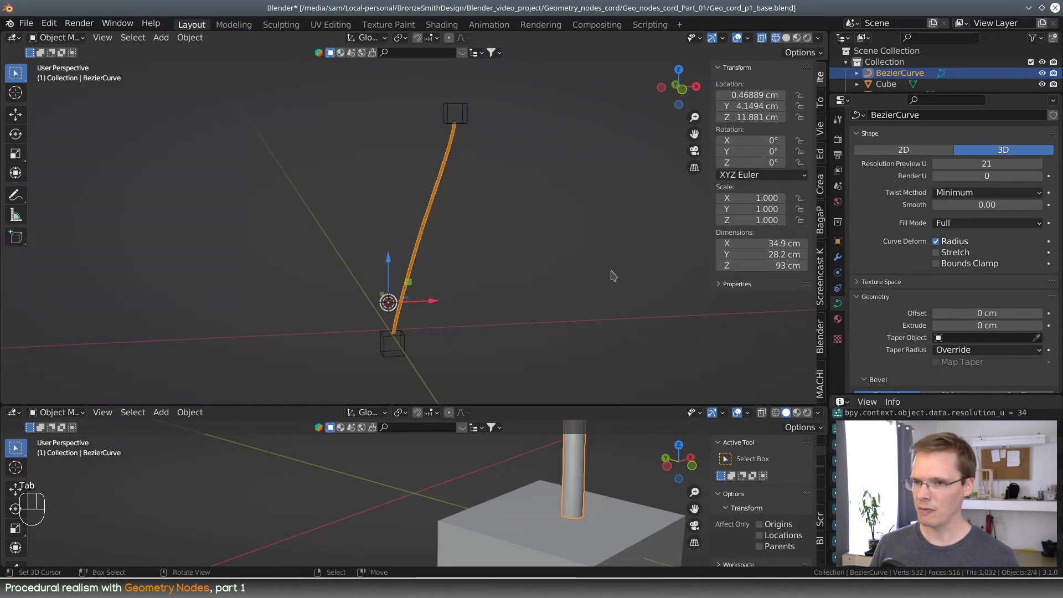
middle_click_drag(612, 275, 529, 262)
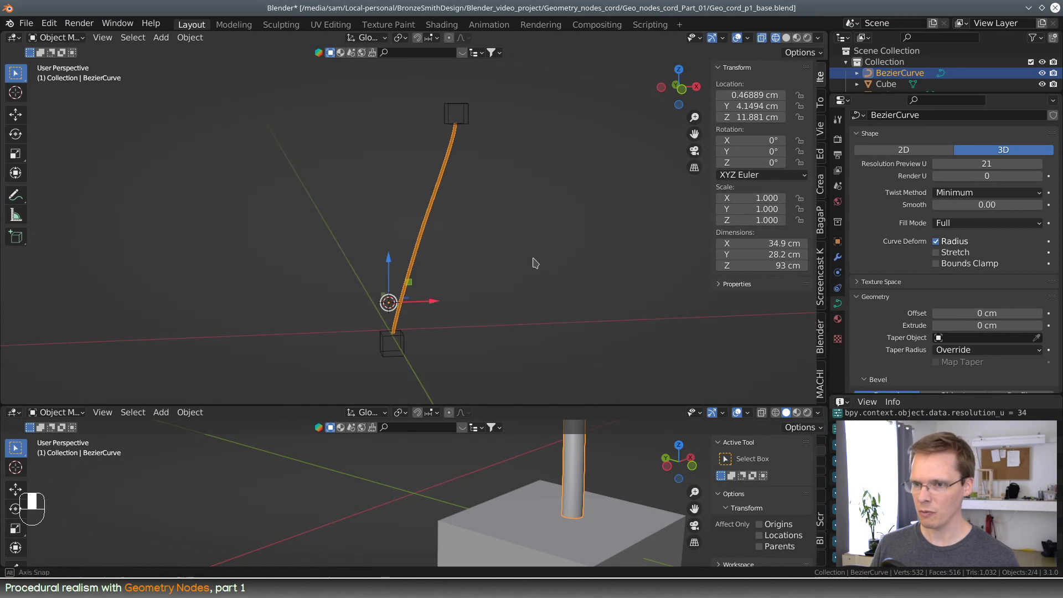
scroll(895, 326, "down", 3)
scroll(895, 326, "down", 2)
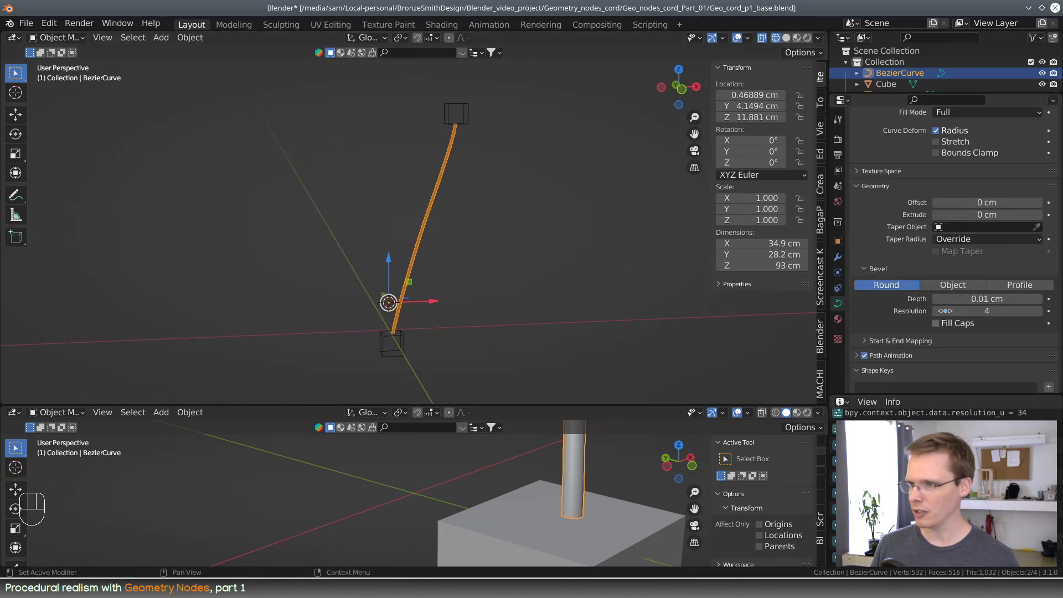
scroll(966, 264, "up", 3)
scroll(944, 264, "down", 3)
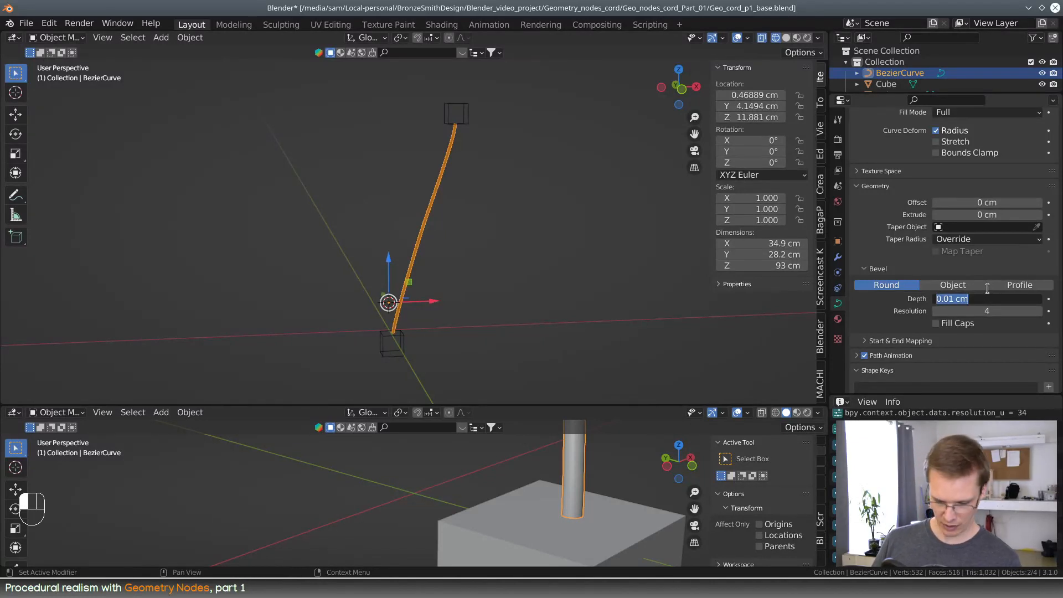
key("Return")
middle_click_drag(581, 301, 460, 308)
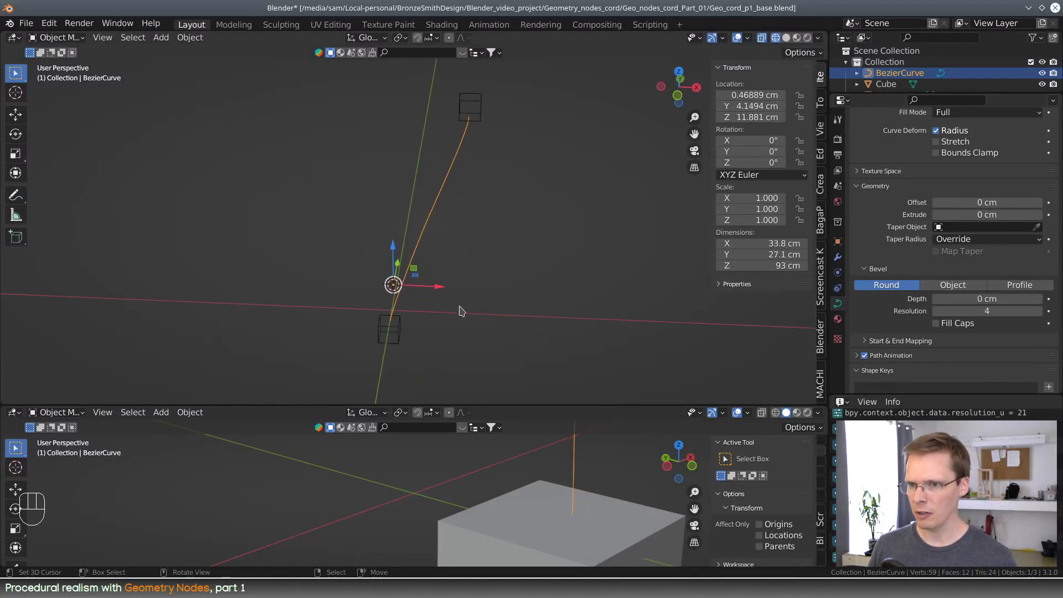
- Snap the 3D cursor to the world origin
key("space")
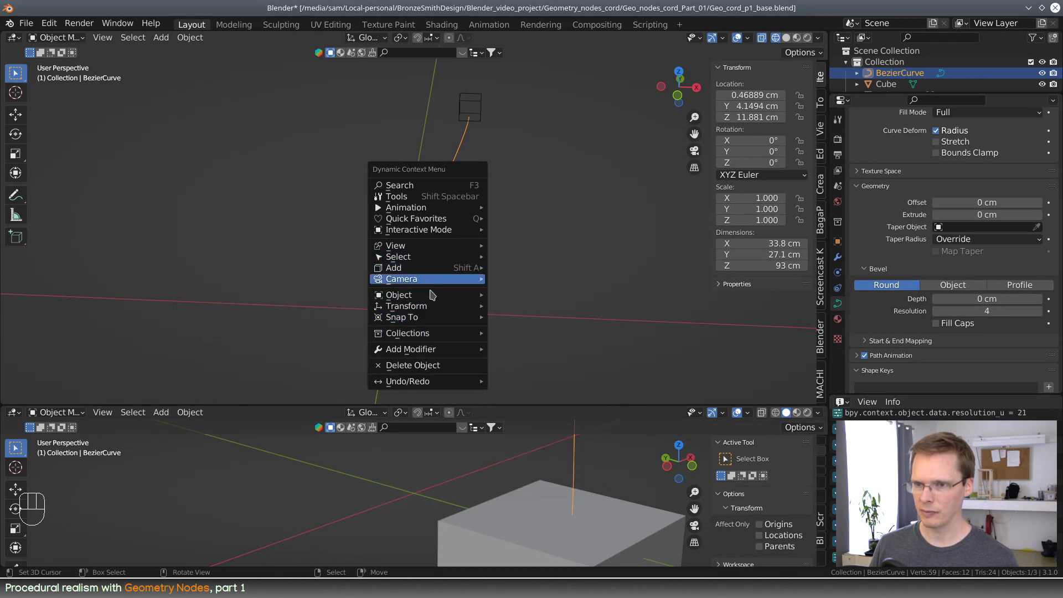
mouse_move(443, 317)
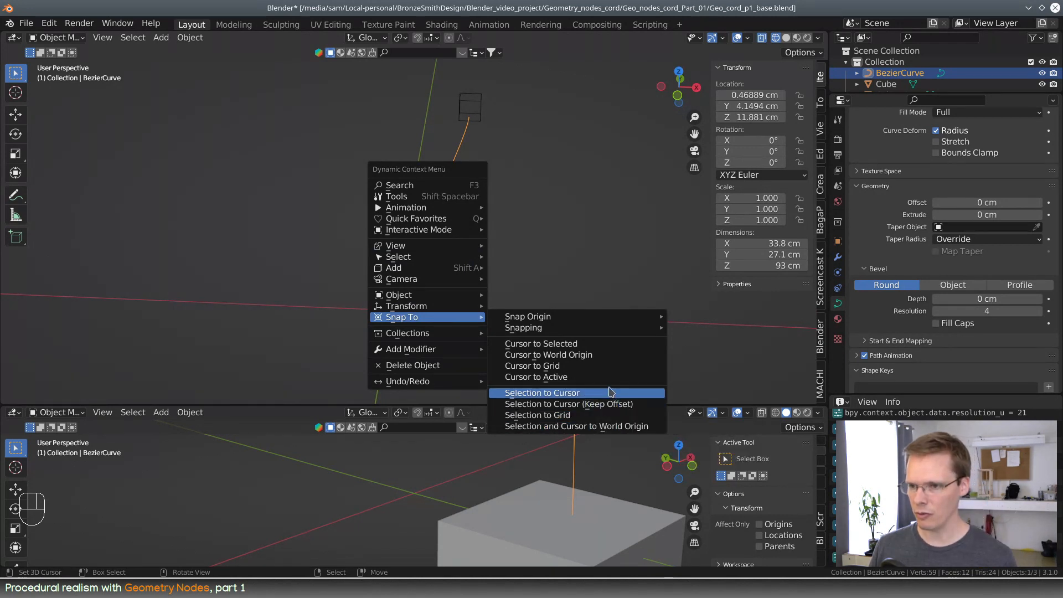
left_click(603, 357)
- Add a Bezier circle at the 3D cursor and move it about 12.6 cm along the Y axis
middle_click_drag(512, 280, 500, 285)
key("space")
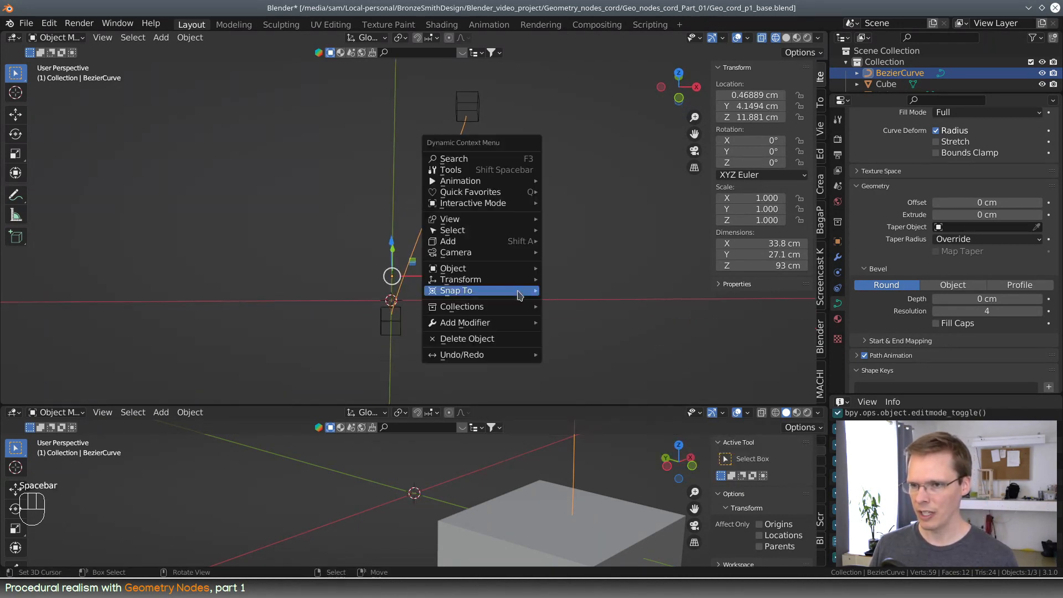
mouse_move(484, 243)
mouse_move(602, 254)
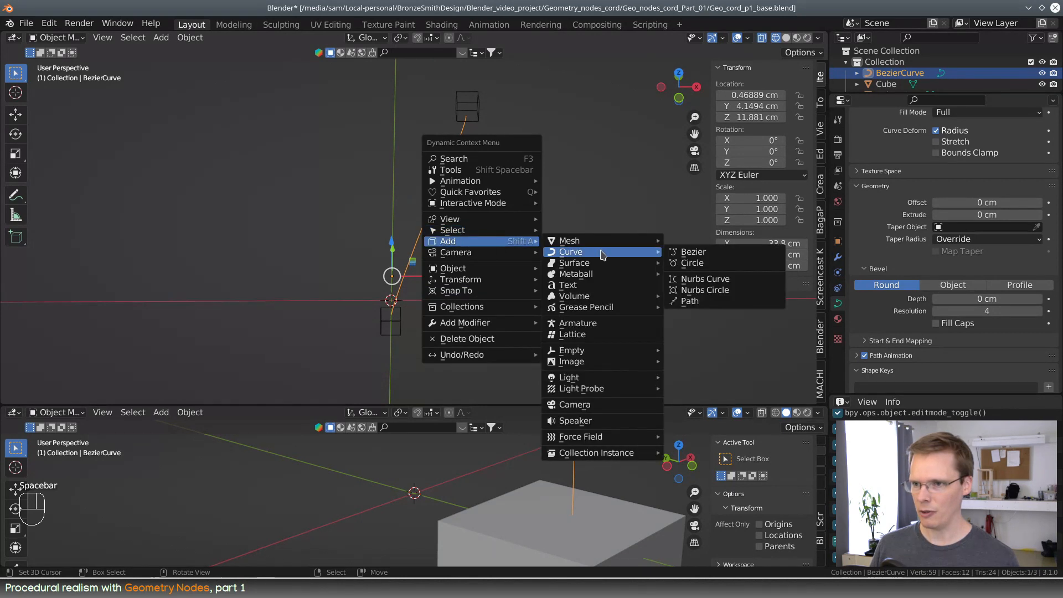
left_click(691, 263)
middle_click_drag(487, 288, 454, 231)
key("KP_Decimal")
left_click_drag(454, 231, 518, 231)
middle_click_drag(481, 273, 533, 254)
- Switch the Bezier curve's bevel to Object, use BezierCircle as the bevel object, and examine the resulting tube and the circle
left_click(404, 132)
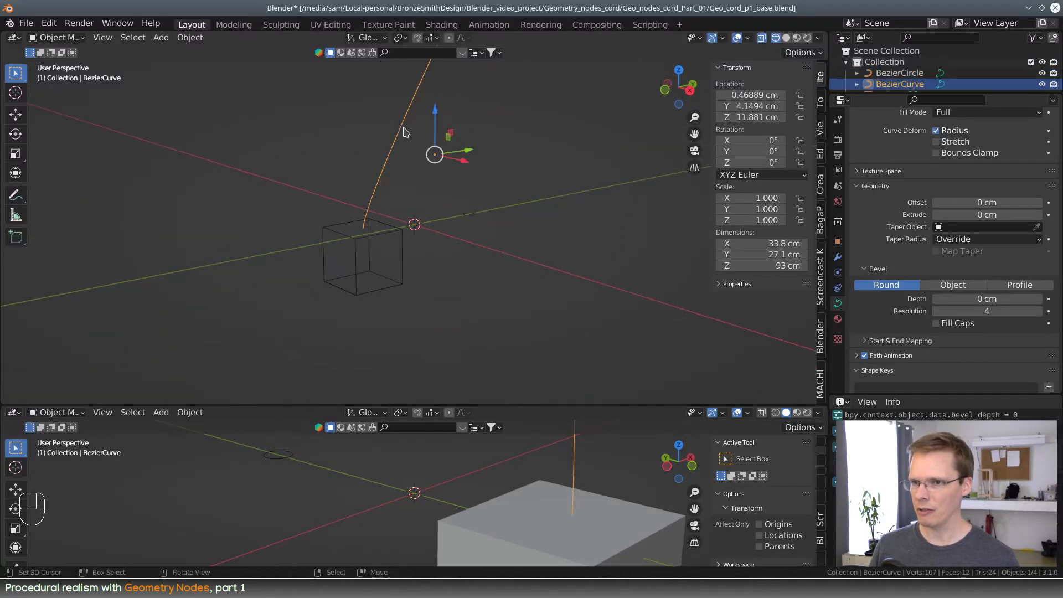
middle_click_drag(532, 305, 501, 306)
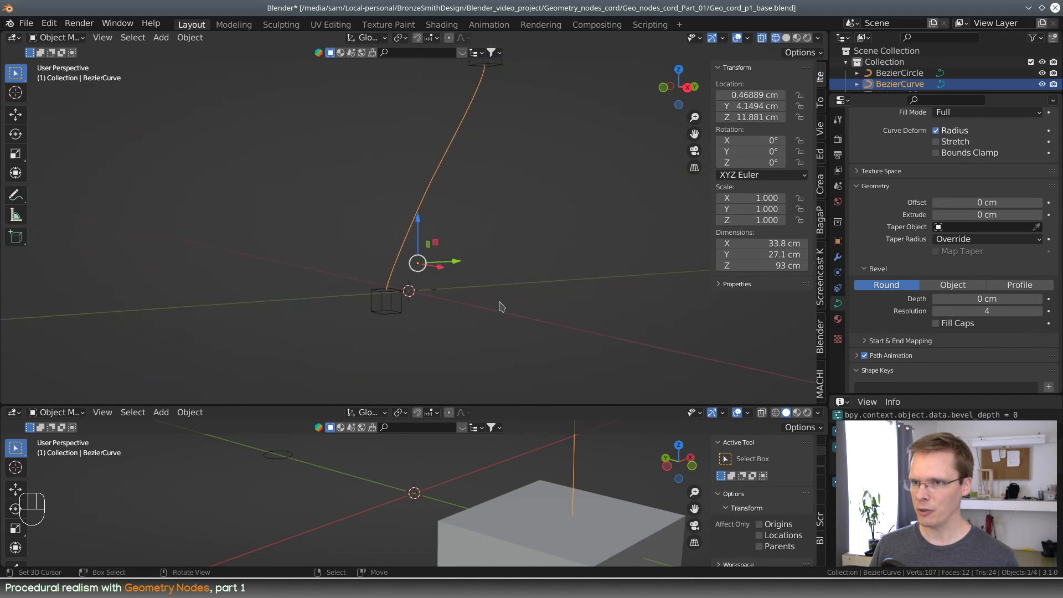
scroll(889, 255, "down", 2)
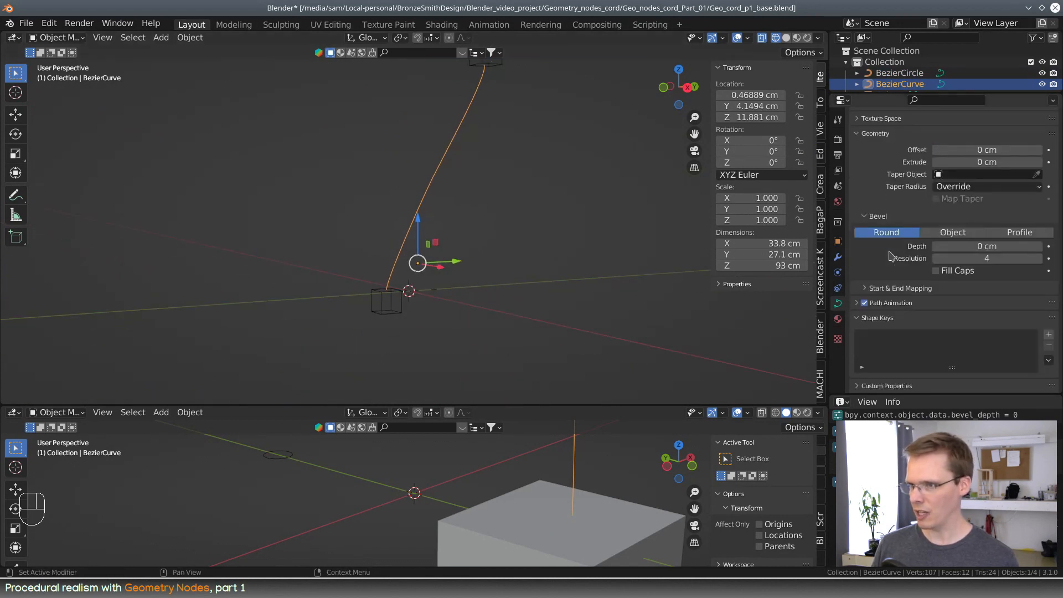
scroll(888, 264, "up", 4)
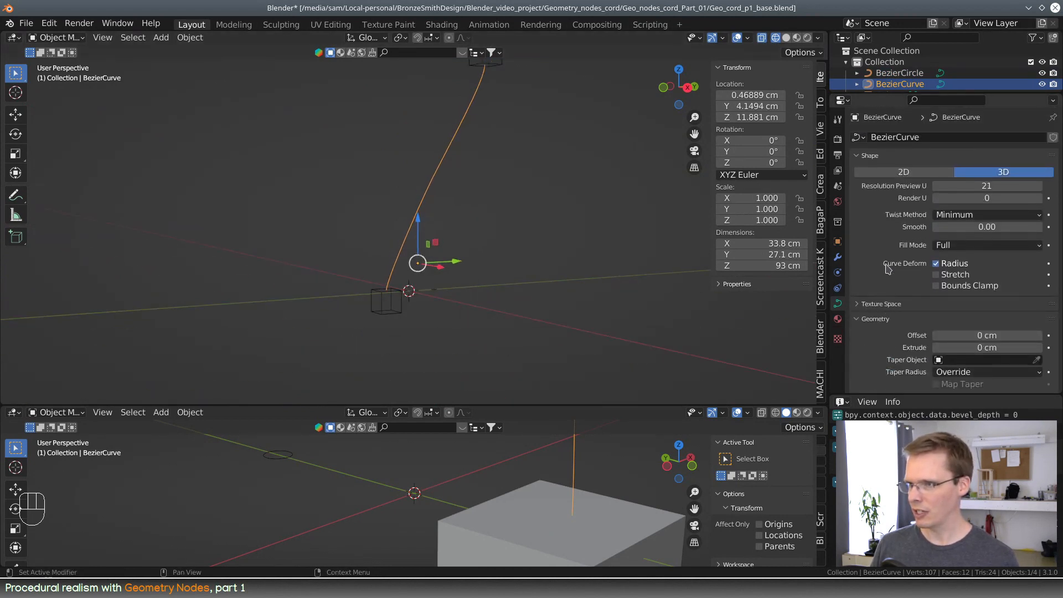
scroll(887, 271, "down", 2)
scroll(887, 272, "down", 2)
scroll(887, 271, "up", 2)
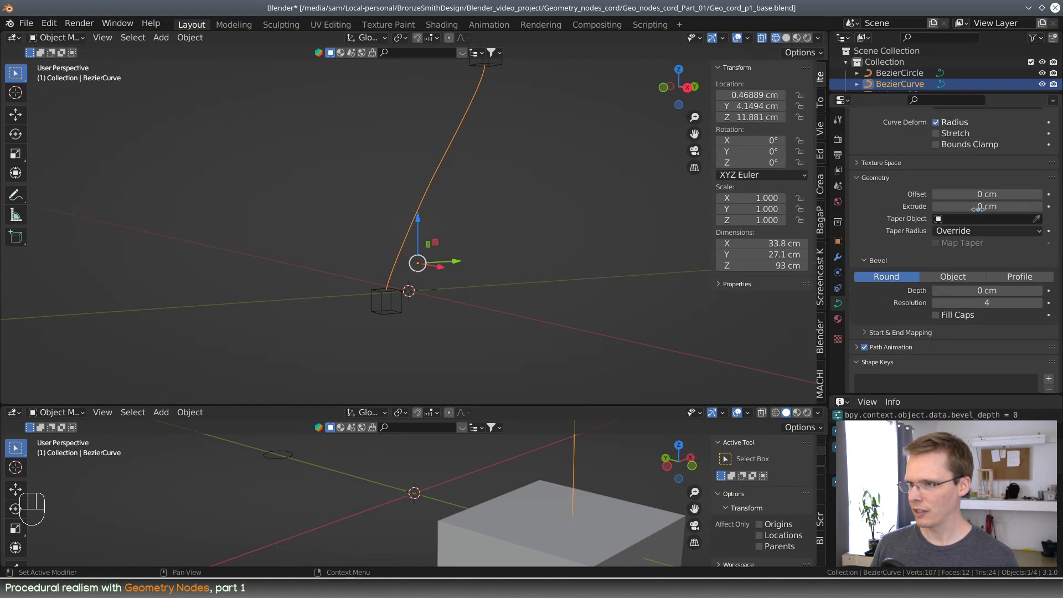
left_click(965, 280)
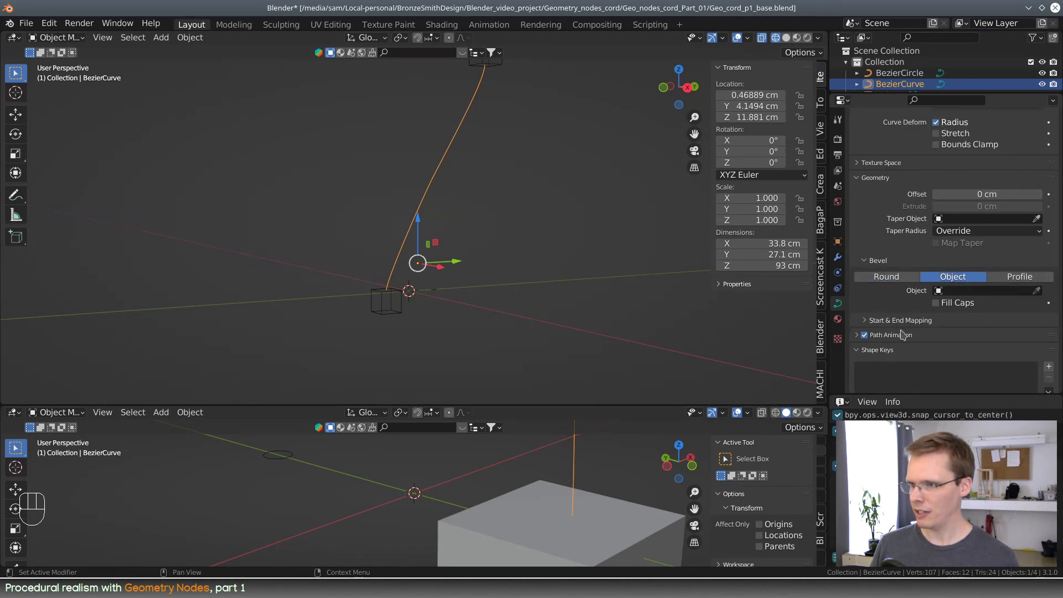
left_click(1012, 294)
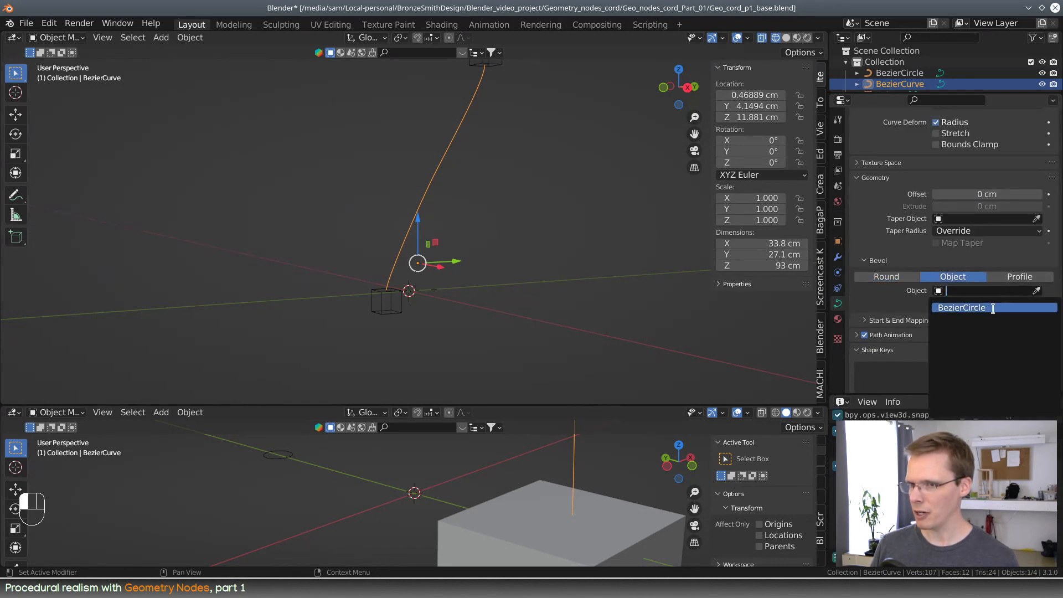
left_click(993, 308)
middle_click_drag(548, 308, 612, 323)
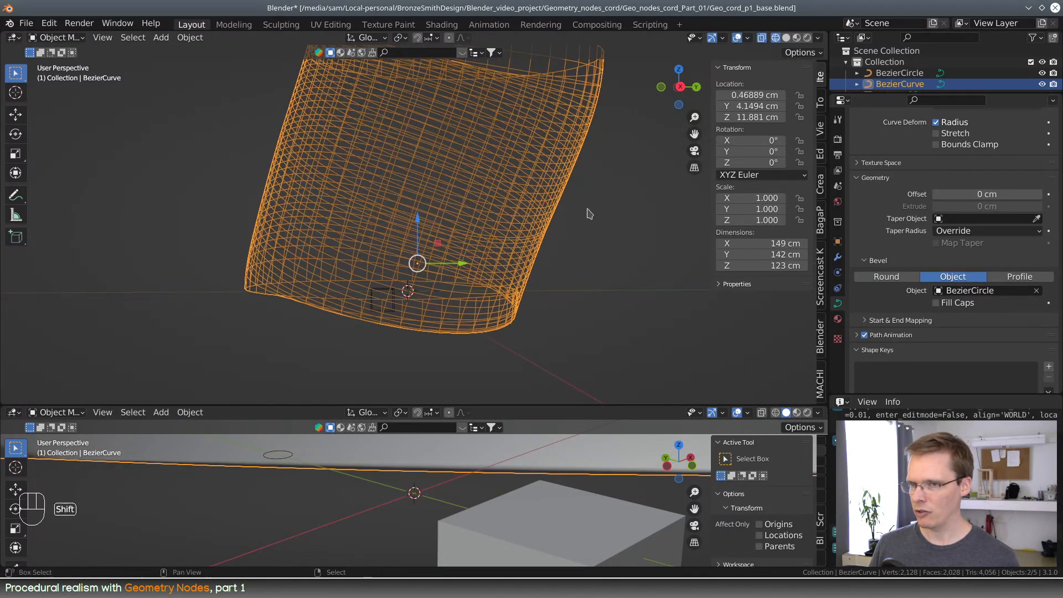
middle_click_drag(586, 216, 432, 292)
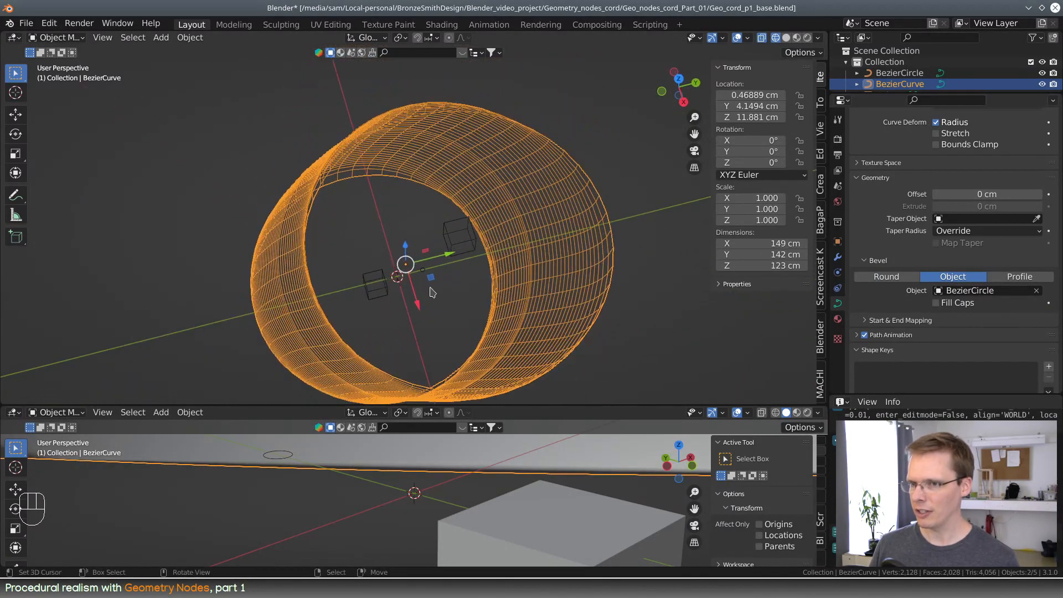
left_click(427, 271)
middle_click_drag(458, 332, 480, 269)
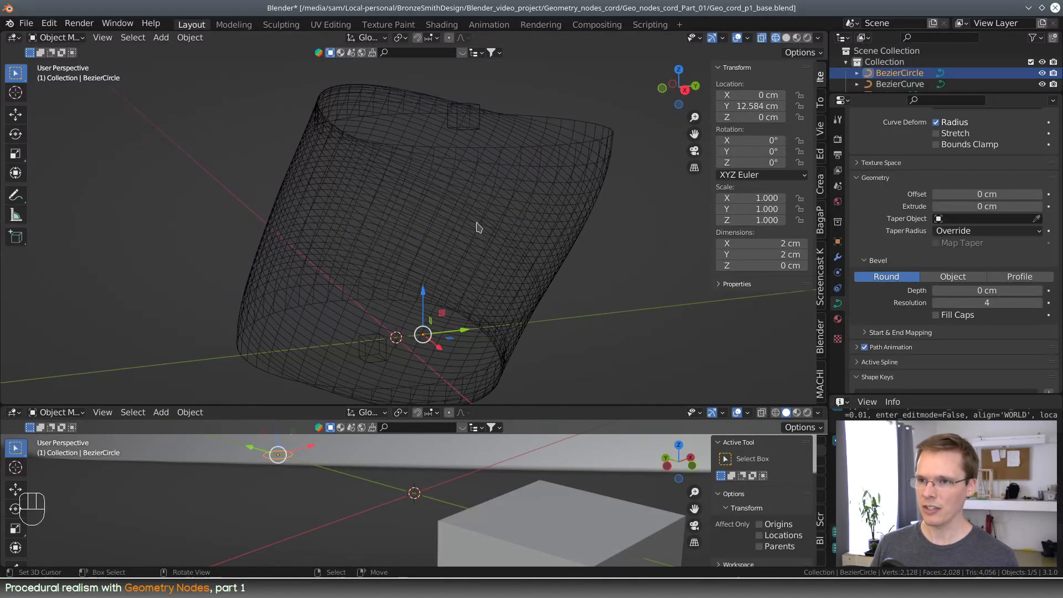
- In Edit Mode on the Bezier curve, try a radius of 37.551 on the upper end control point, and set it to 1
left_click(476, 218)
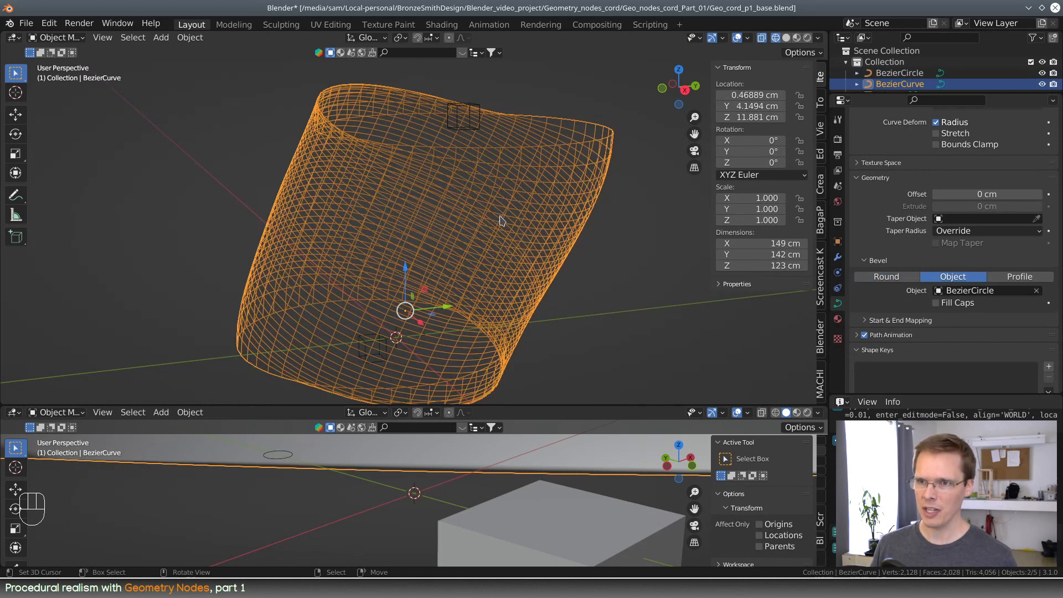
key("Tab")
middle_click_drag(517, 247, 491, 232)
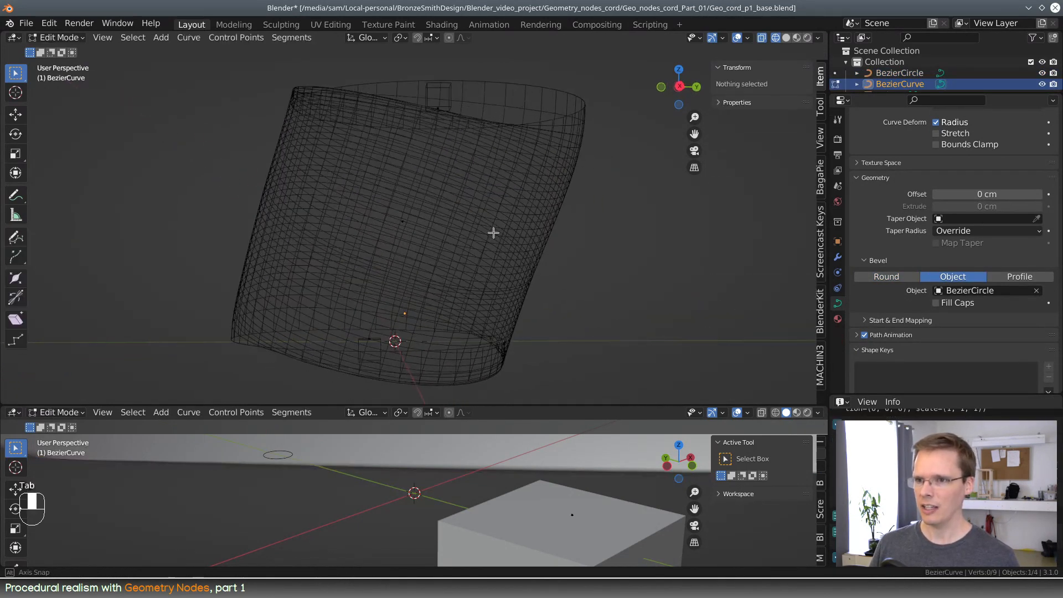
left_click(401, 225)
middle_click_drag(401, 226, 440, 226)
left_click(477, 118)
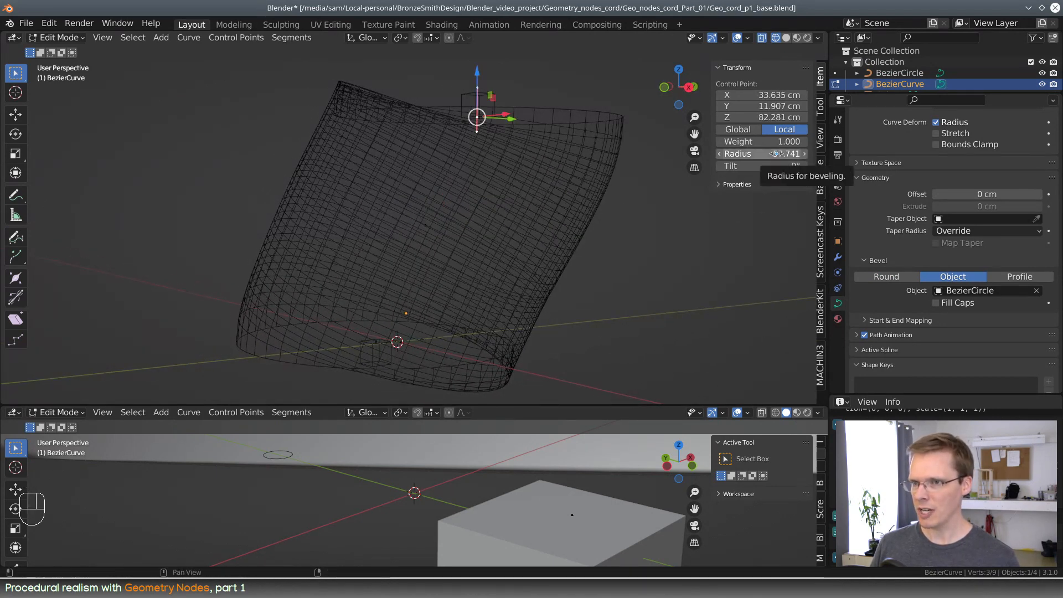
mouse_move(777, 154)
left_mouse_down()
mouse_move(802, 154)
mouse_move(767, 154)
mouse_move(780, 155)
left_mouse_up()
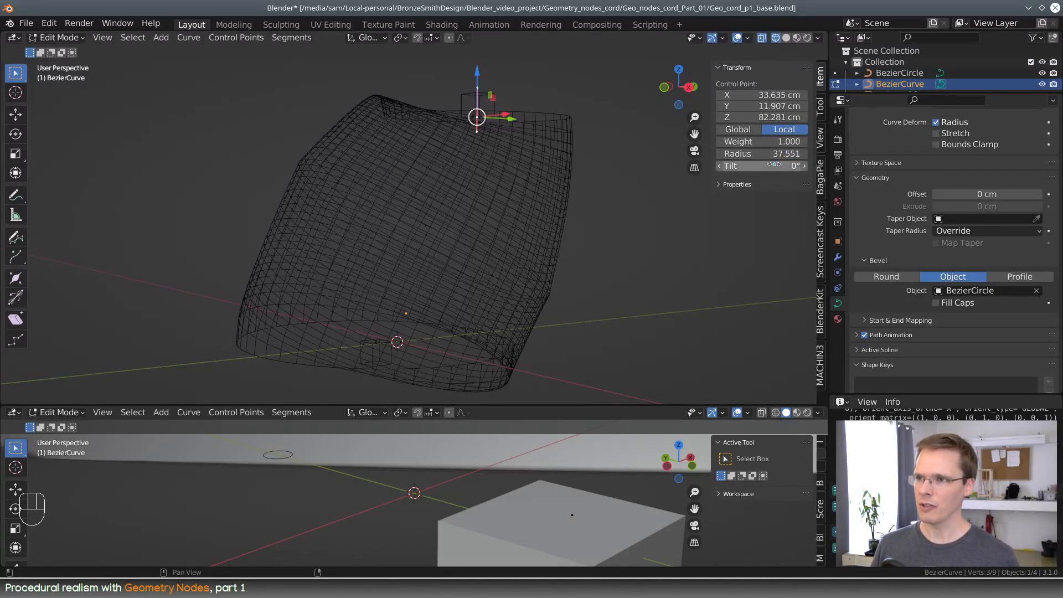
left_click(773, 154)
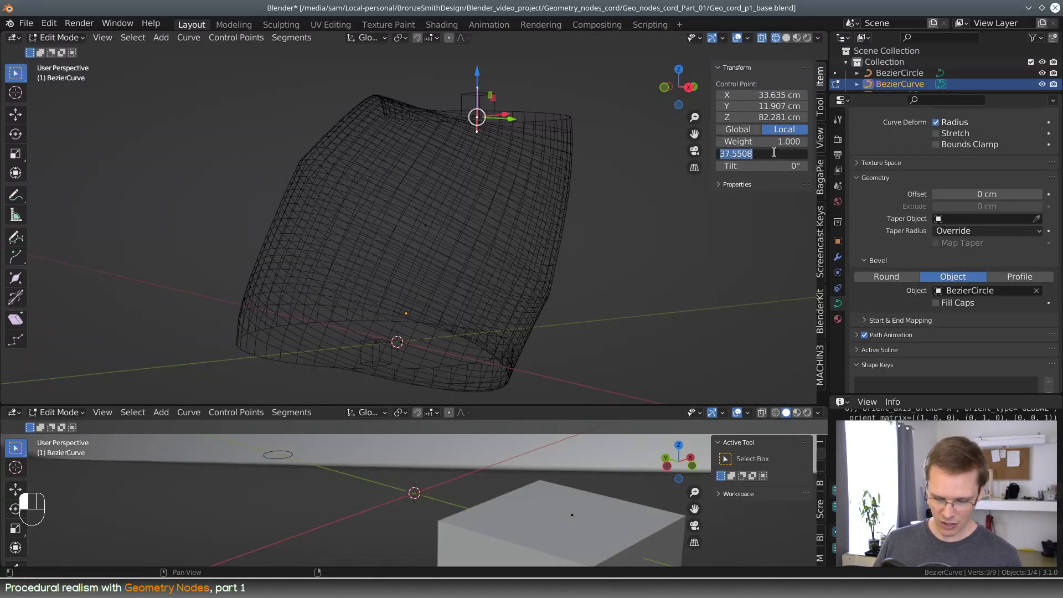
type("1")
key("Return")
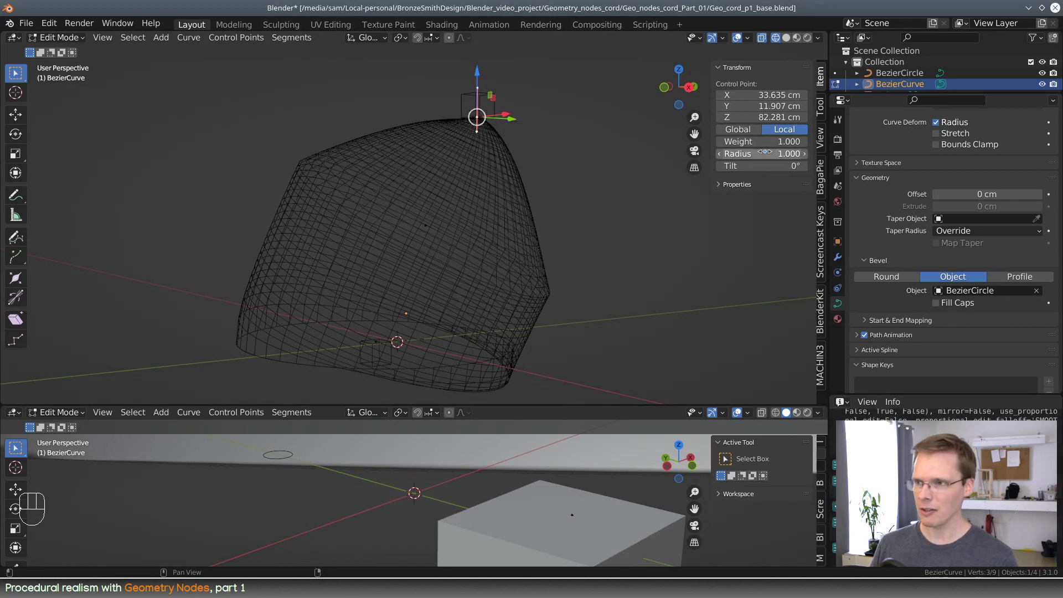
- Set the radius of the curve's middle control point to 1
left_click(429, 232)
left_click(780, 152)
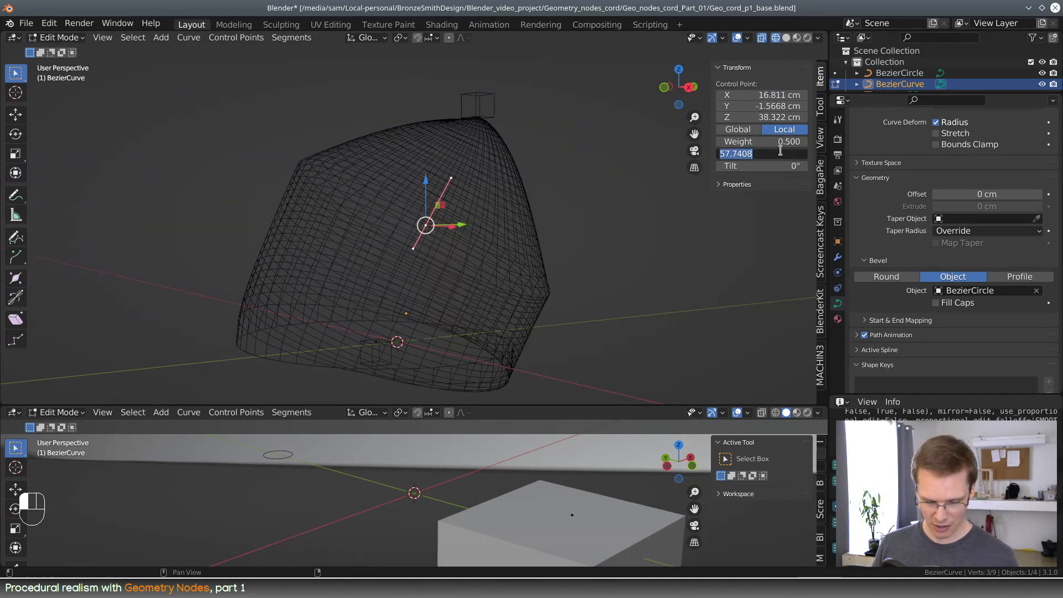
key("Return")
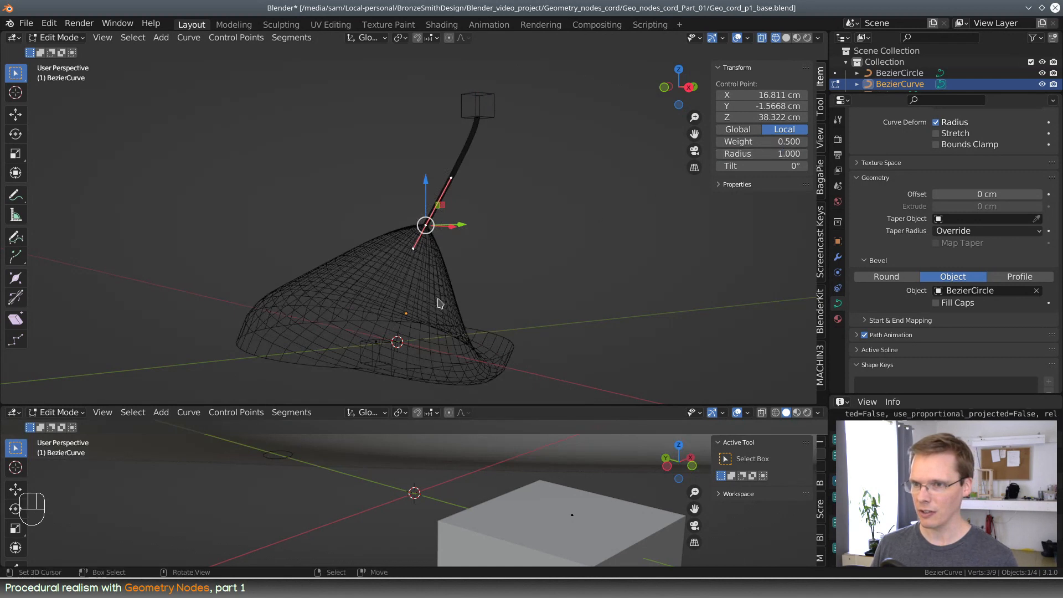
- Set the radius of the curve's lower end control point to 1 and return to Object Mode
left_click(376, 342)
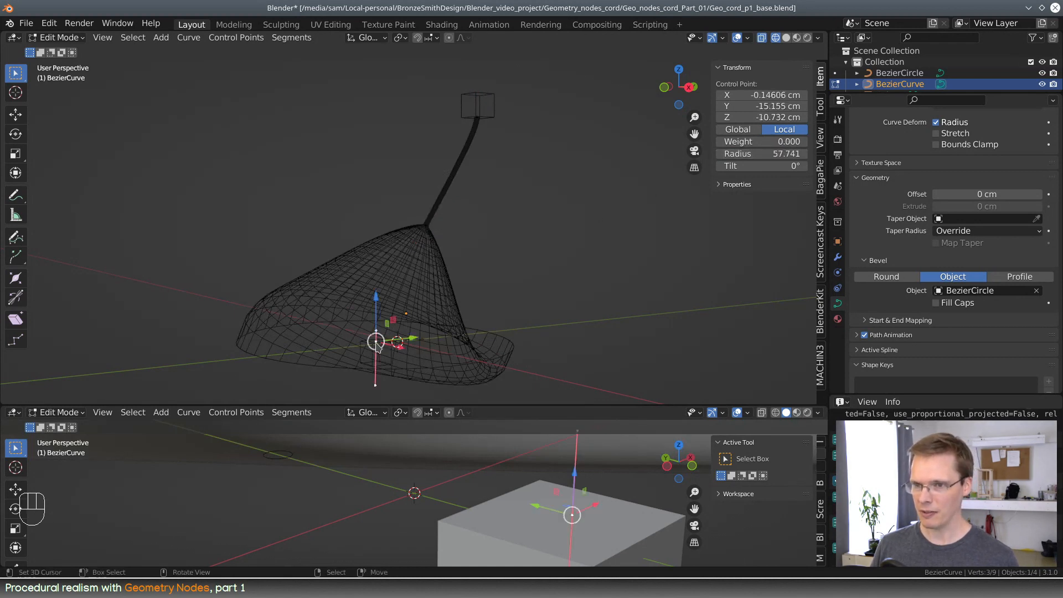
left_click(786, 154)
type("1")
key("Return")
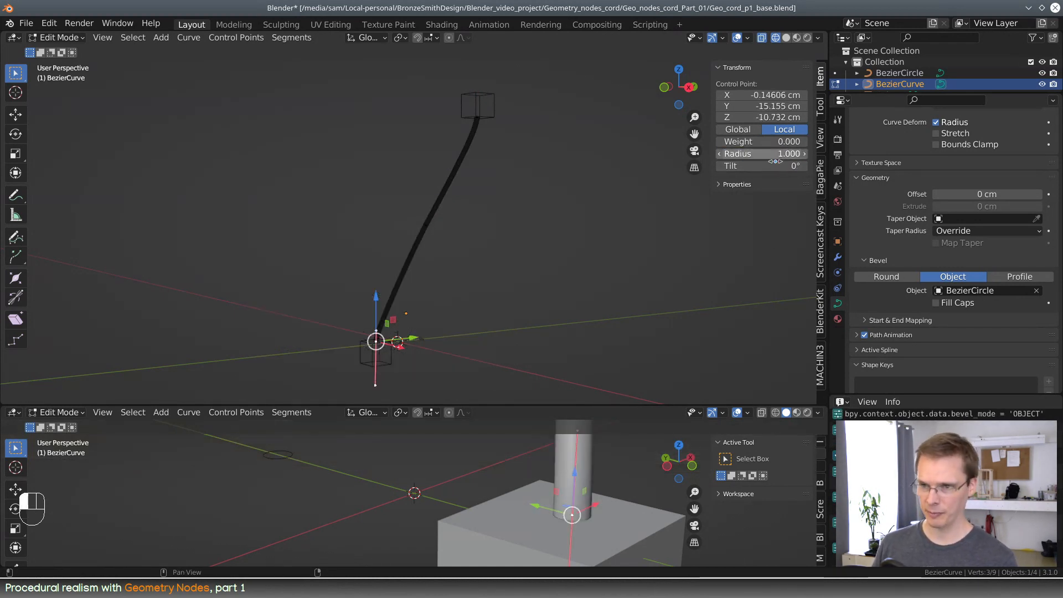
middle_click_drag(531, 214, 545, 235)
key("Tab")
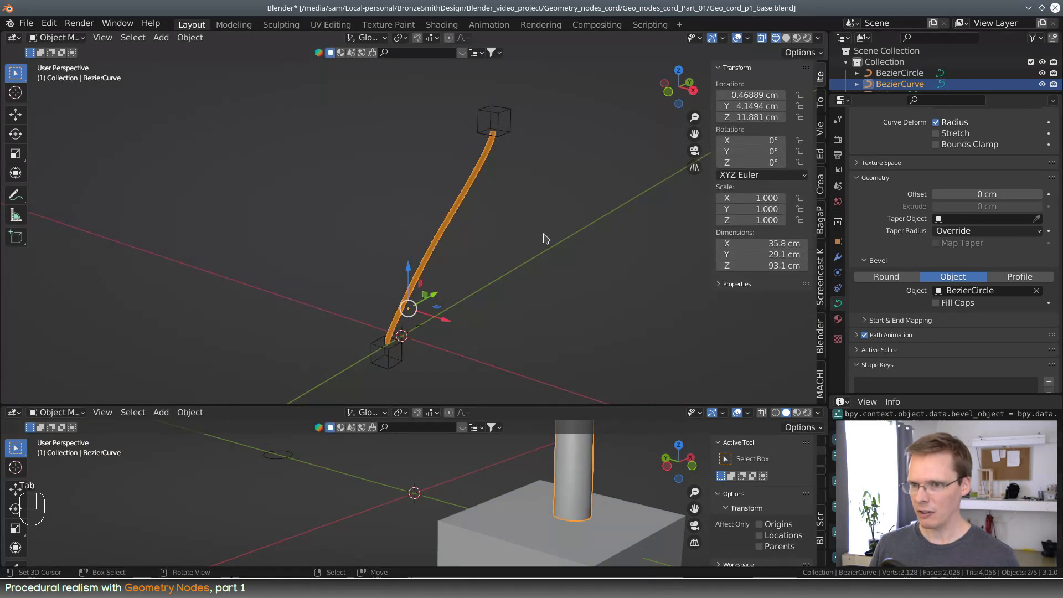
- Examine the bevelled tube up close in solid and wireframe shading, down to its lower end at the cube
key("z")
left_click(545, 231)
scroll(544, 243, "up", 5)
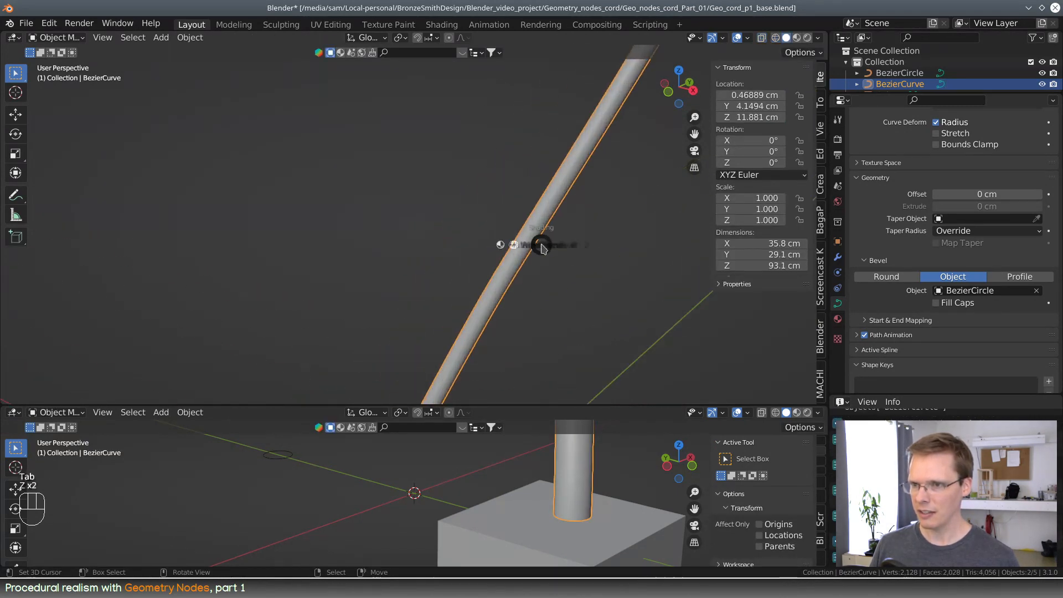
key("z")
left_click(529, 252)
scroll(548, 249, "up", 4)
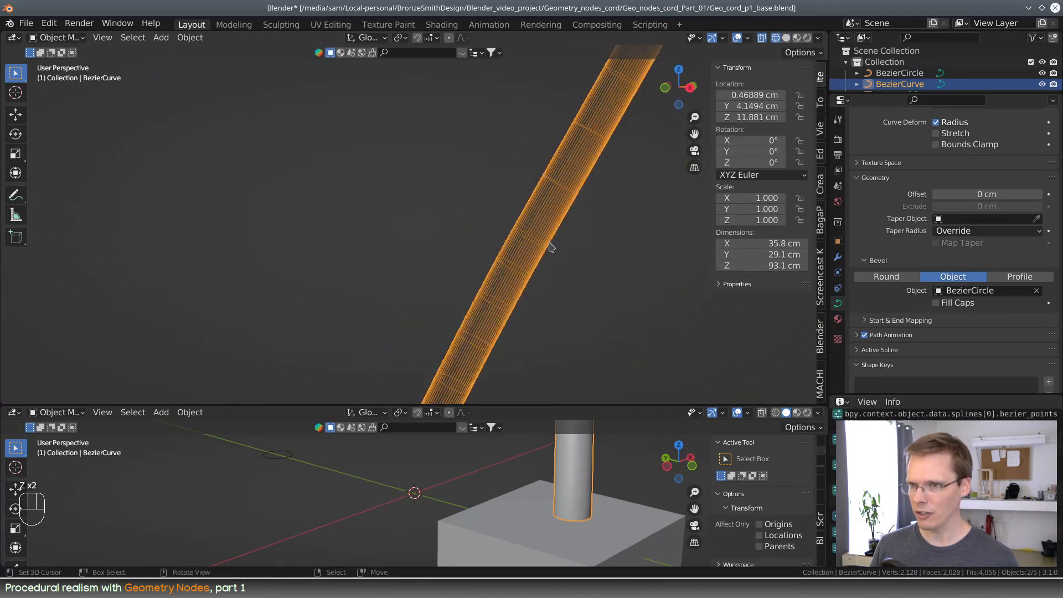
scroll(598, 243, "down", 3)
middle_click_drag(598, 249, 601, 189, "shift")
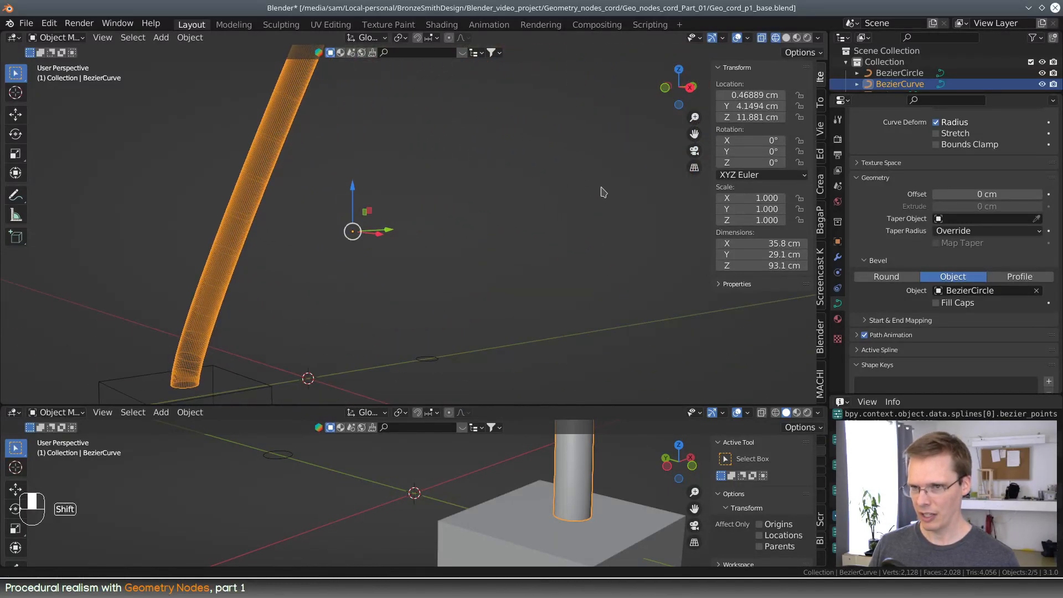
- Reduce the Bezier circle's preview resolution U to 6 and check the coarser tube mesh
left_click(434, 361)
middle_click_drag(525, 268, 530, 276)
scroll(989, 258, "up", 5)
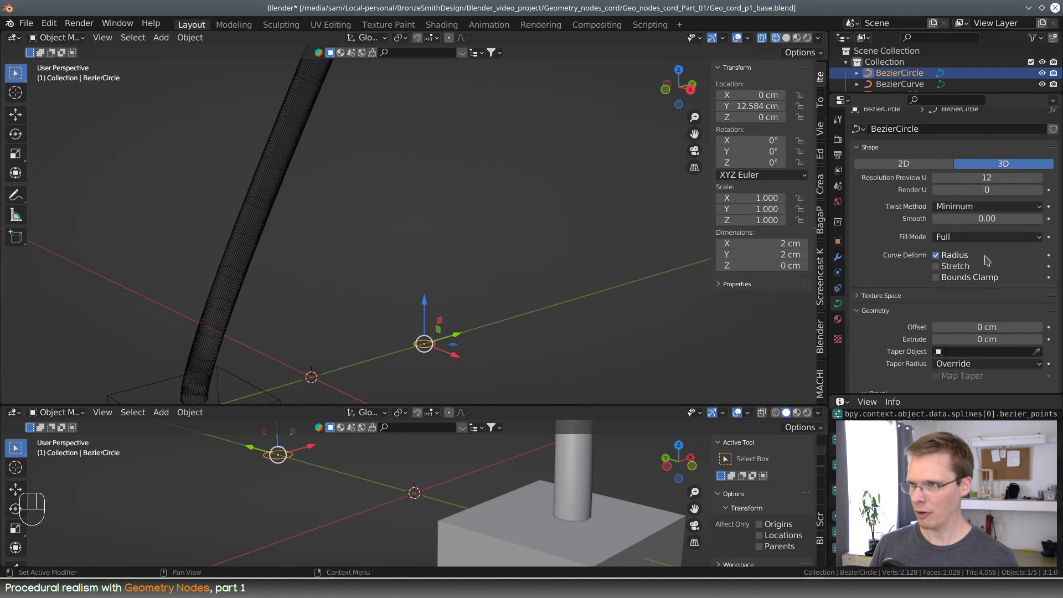
middle_click_drag(533, 181, 560, 95, "shift")
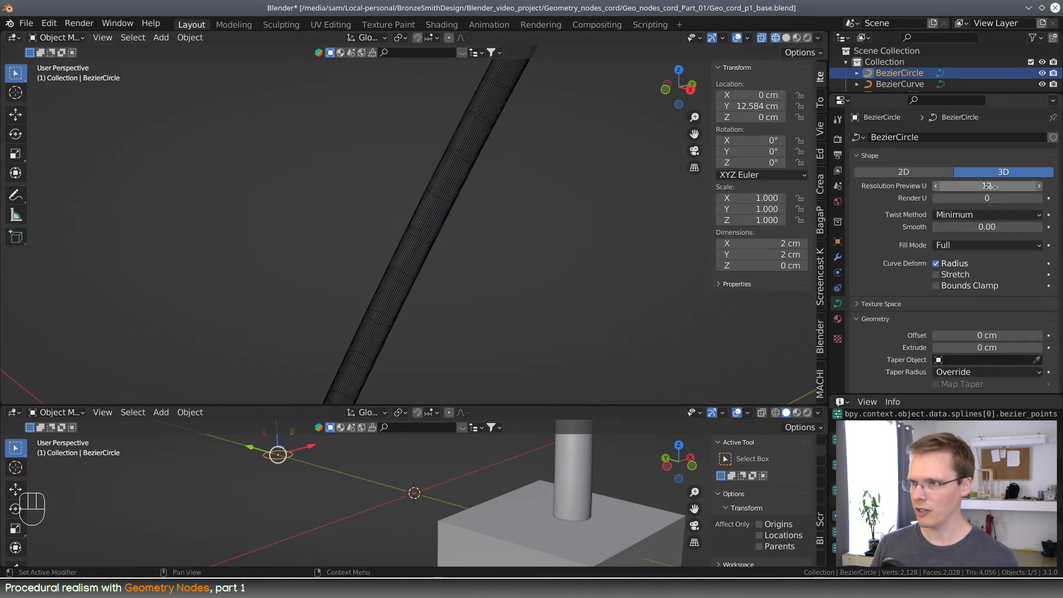
mouse_move(988, 188)
left_mouse_down()
mouse_move(1003, 188)
mouse_move(978, 187)
left_mouse_up()
scroll(616, 231, "down", 5)
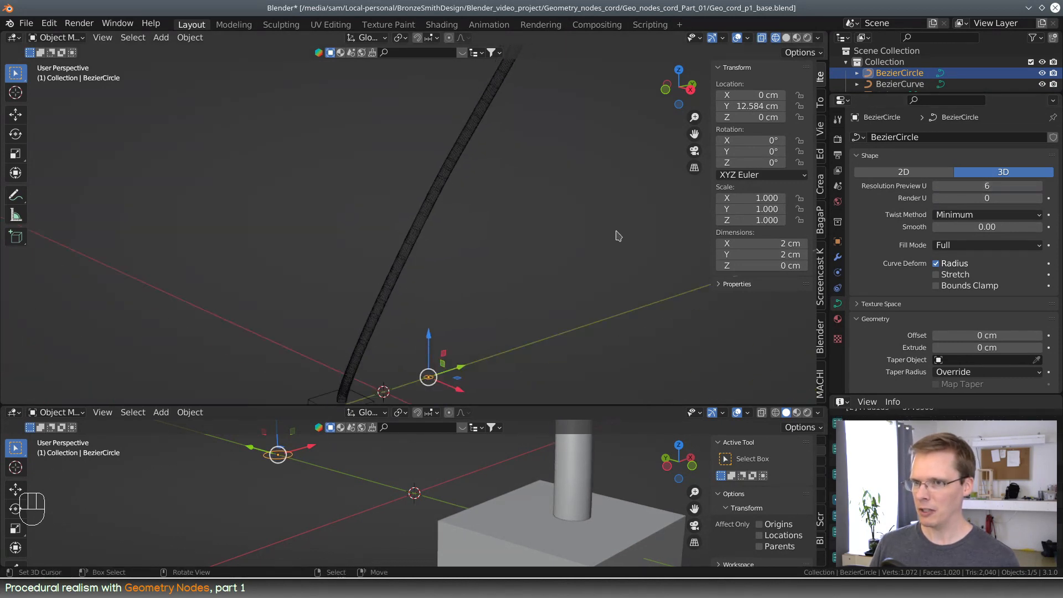
middle_click_drag(584, 329, 556, 323)
scroll(552, 320, "down", 3)
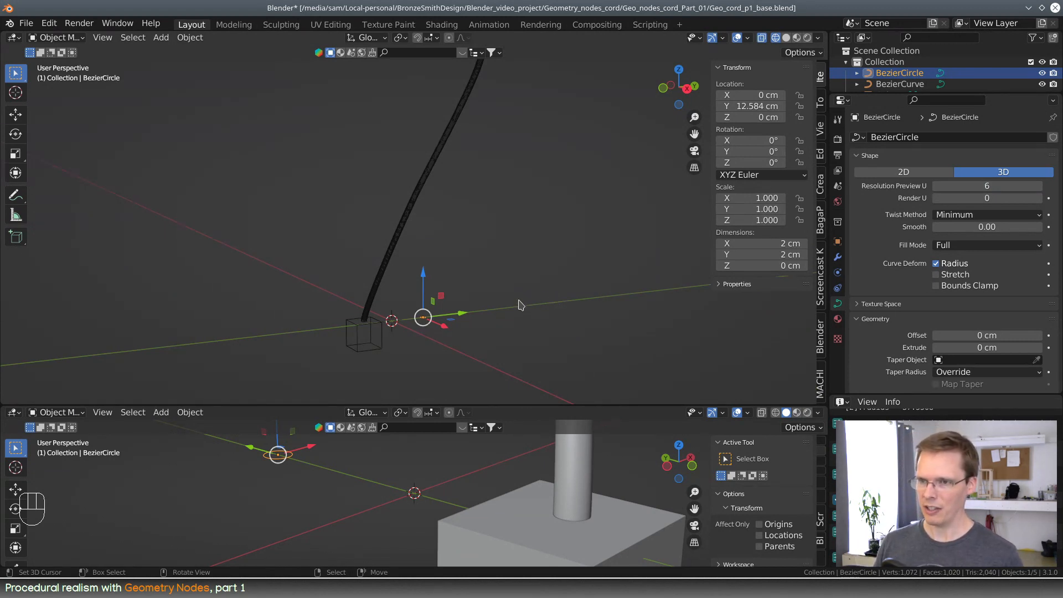
middle_click_drag(519, 305, 527, 254)
middle_click_drag(491, 304, 485, 270)
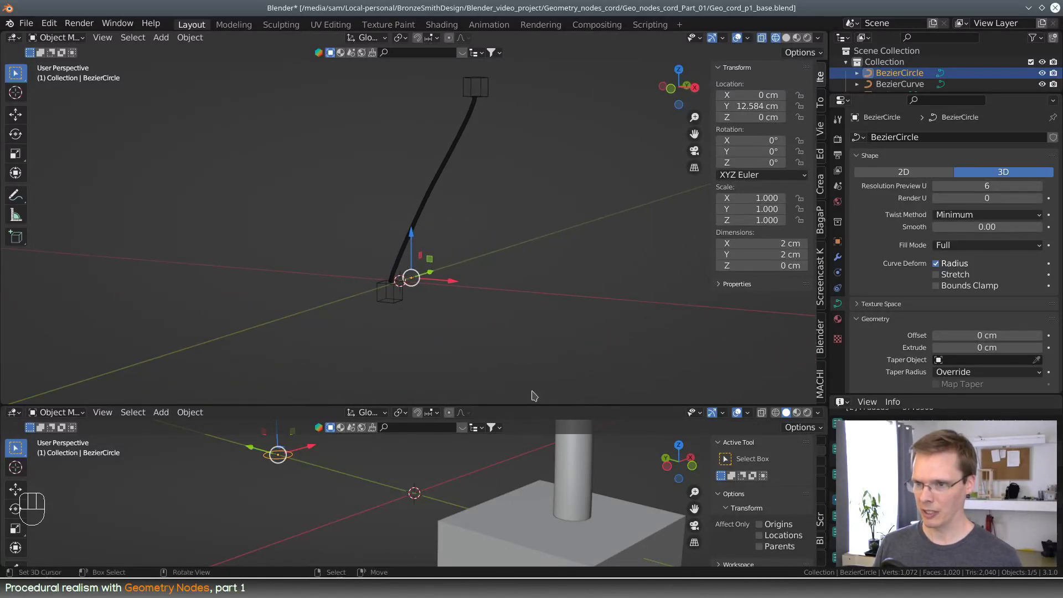
- Enlarge the solid-shaded viewport and switch the Bezier curve's bevel mode back to Round
left_click_drag(538, 403, 544, 154)
scroll(546, 303, "down", 5)
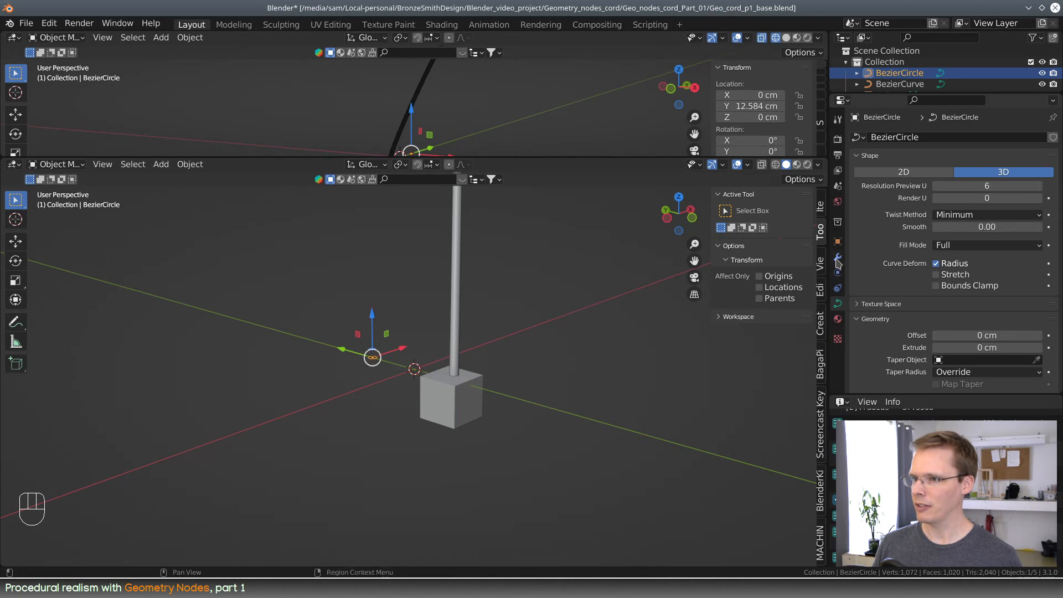
left_click(459, 254)
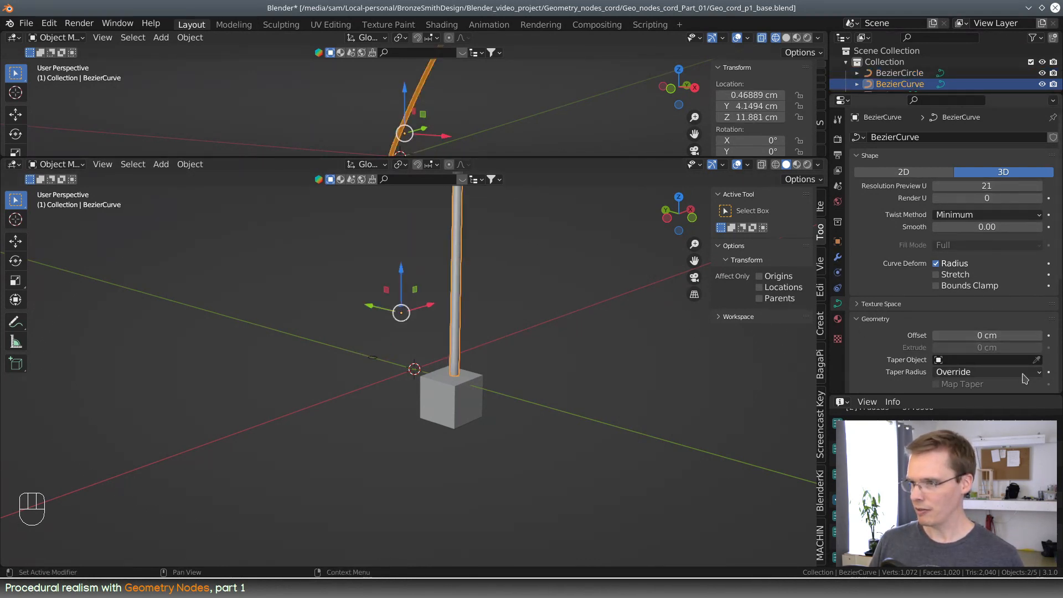
scroll(899, 360, "down", 3)
left_click(874, 354)
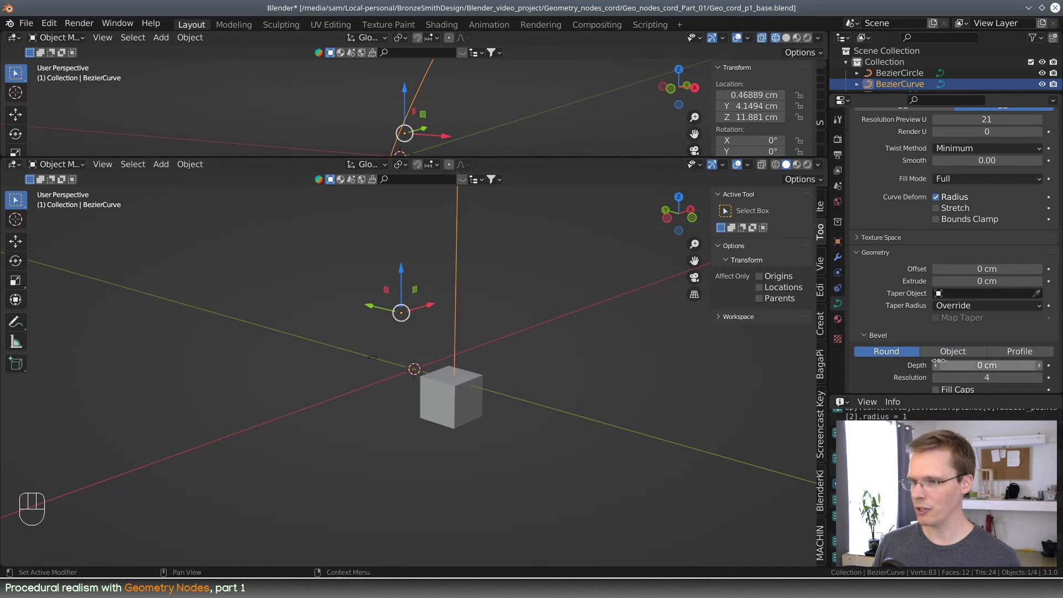
middle_click_drag(491, 387, 490, 368)
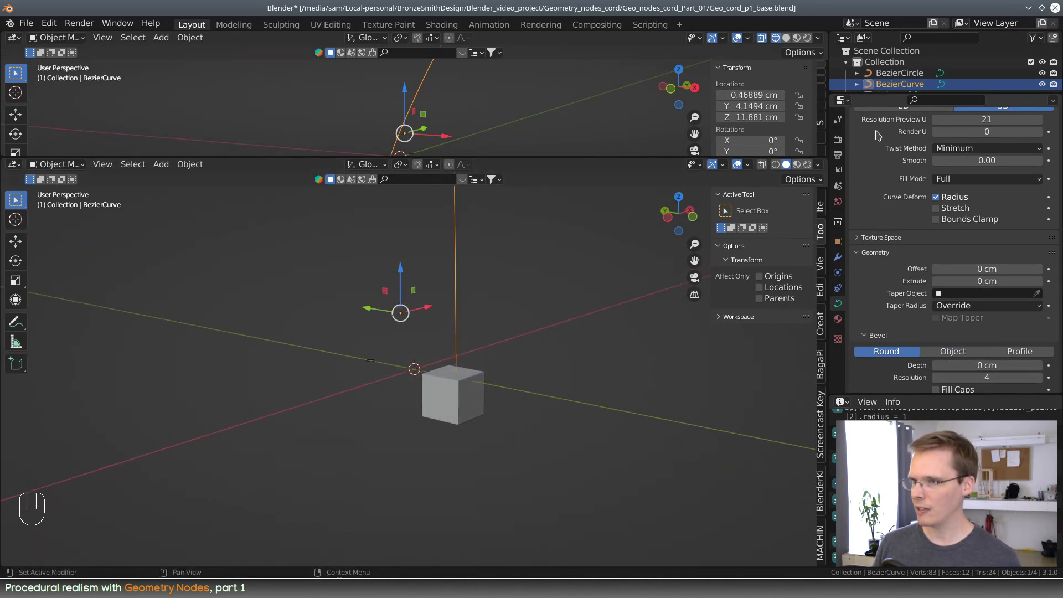
- Add a Geometry Nodes modifier to the Bezier curve and name the modifier cord_details
left_click(837, 260)
left_click(906, 138)
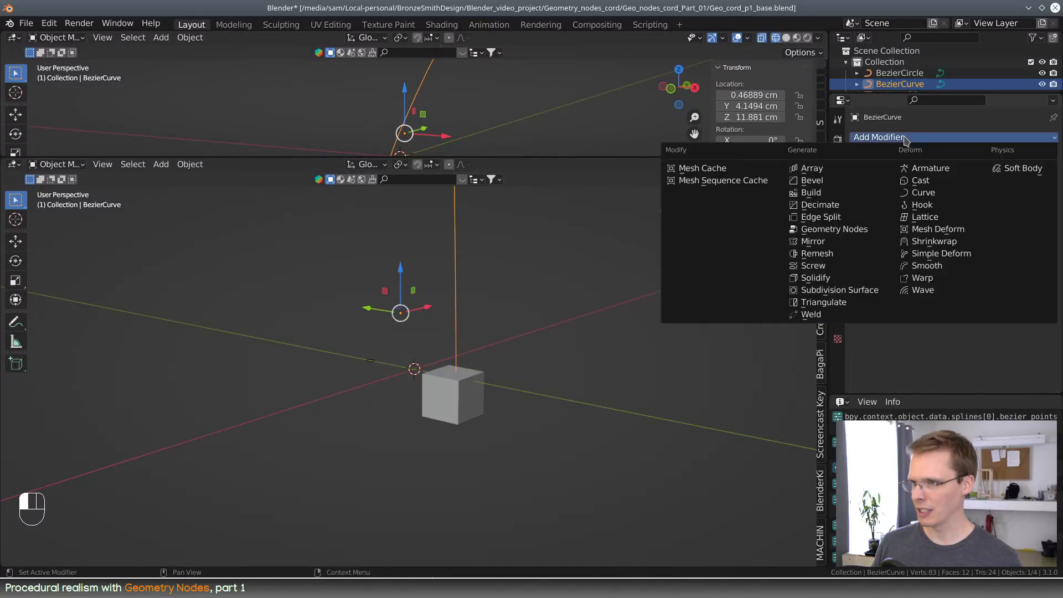
left_click(830, 228)
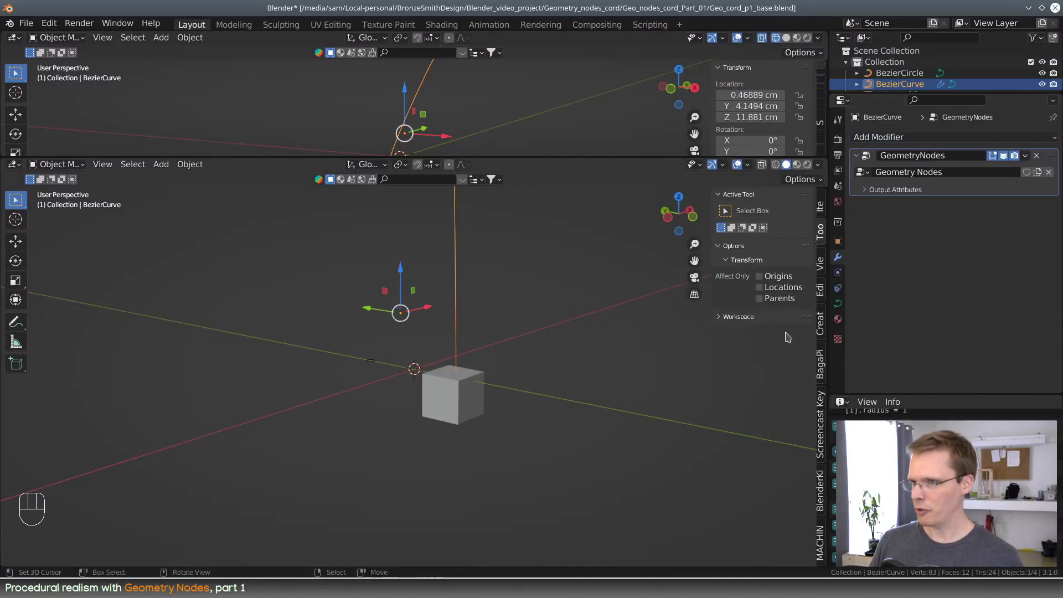
double_click(935, 155)
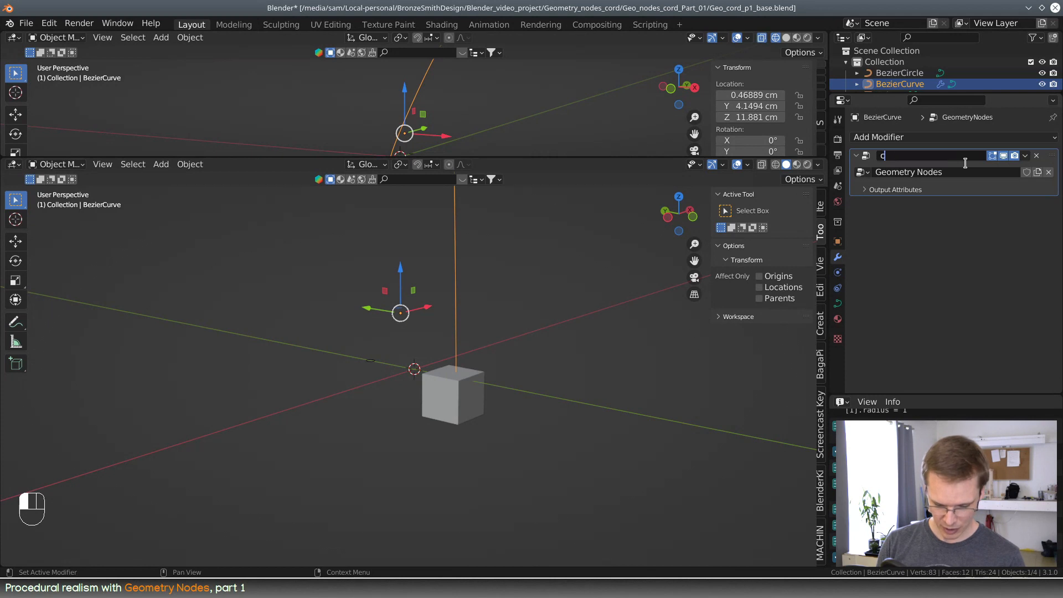
type("cord_details")
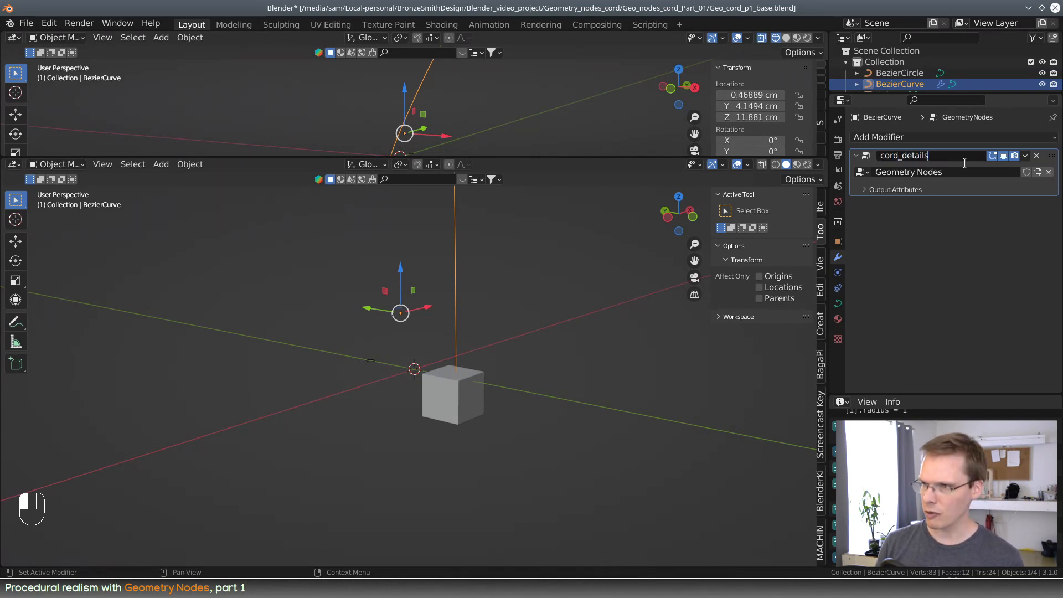
key("Return")
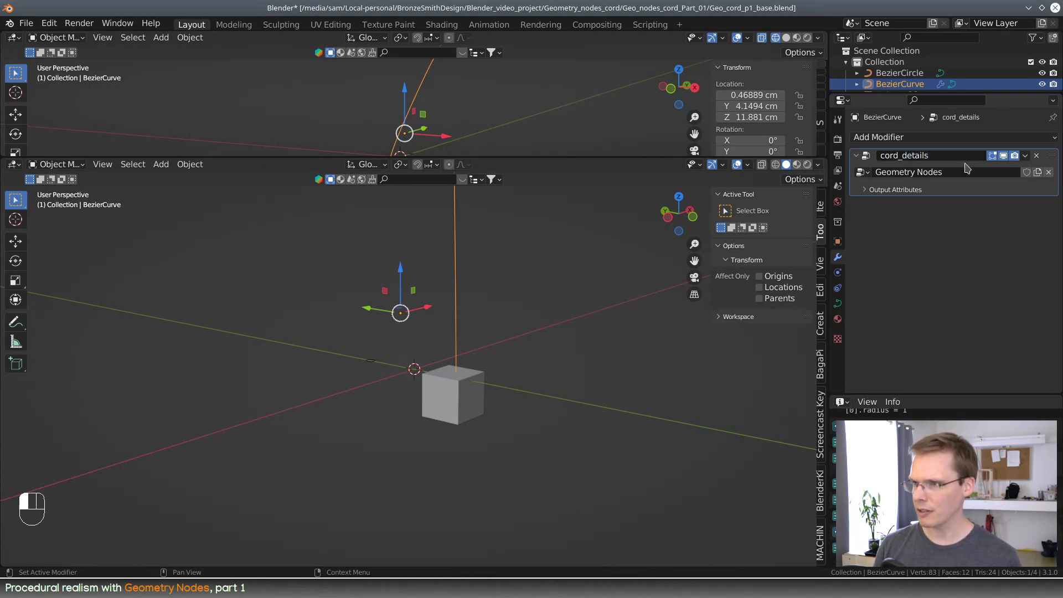
- Rename the modifier's node group to "Power cord details"
left_click(930, 171)
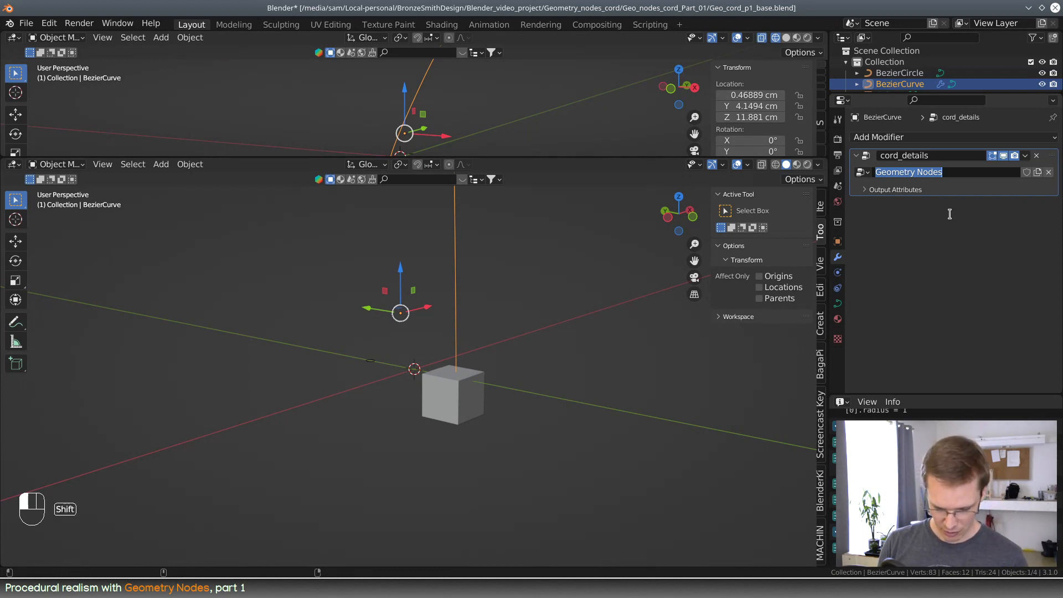
type("Cor")
key("BackSpace")
key("BackSpace")
key("BackSpace")
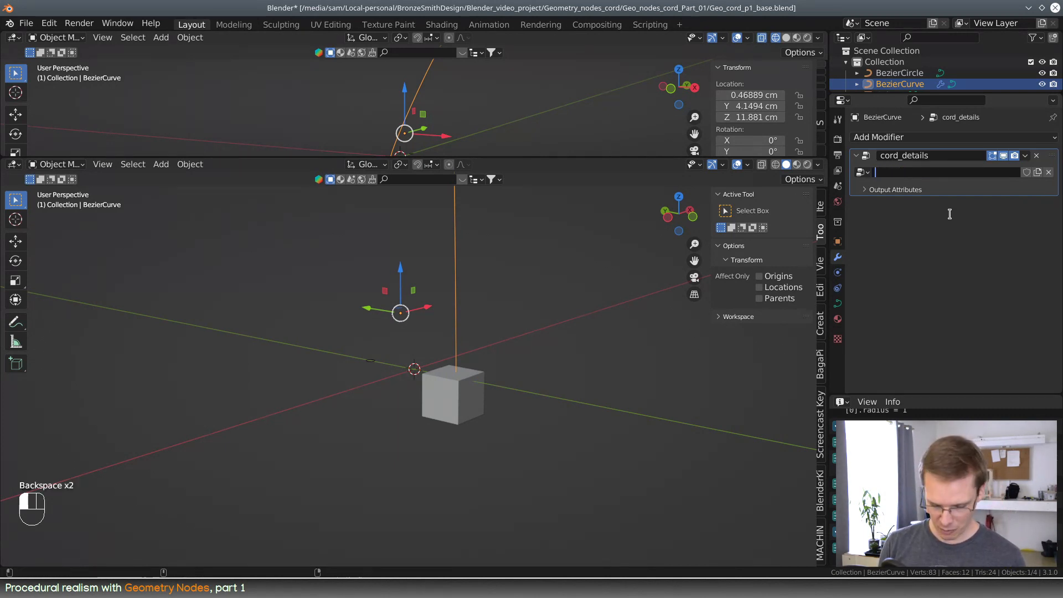
type("Power")
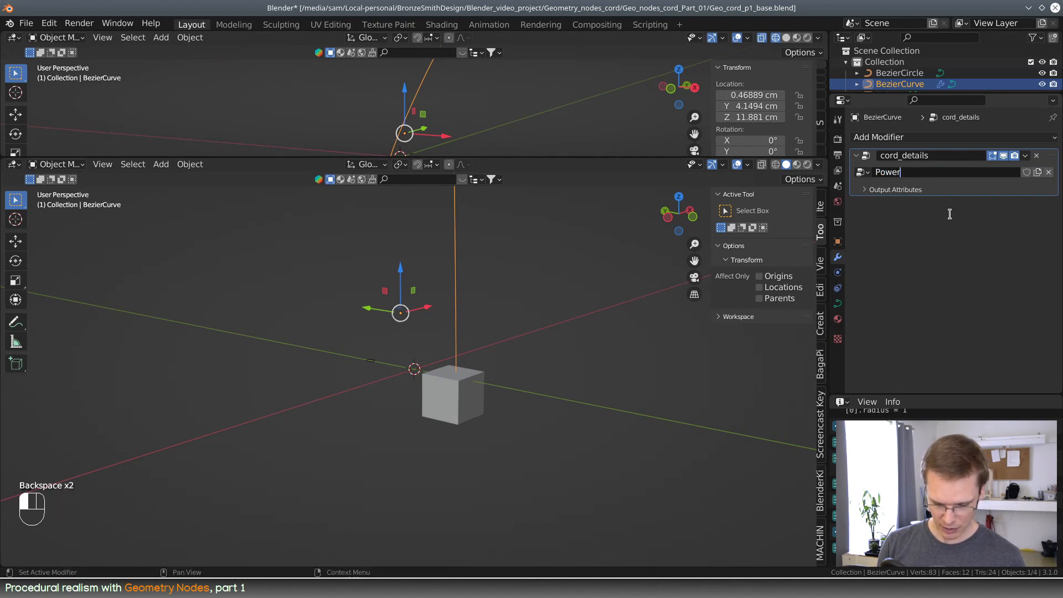
type(" cord details")
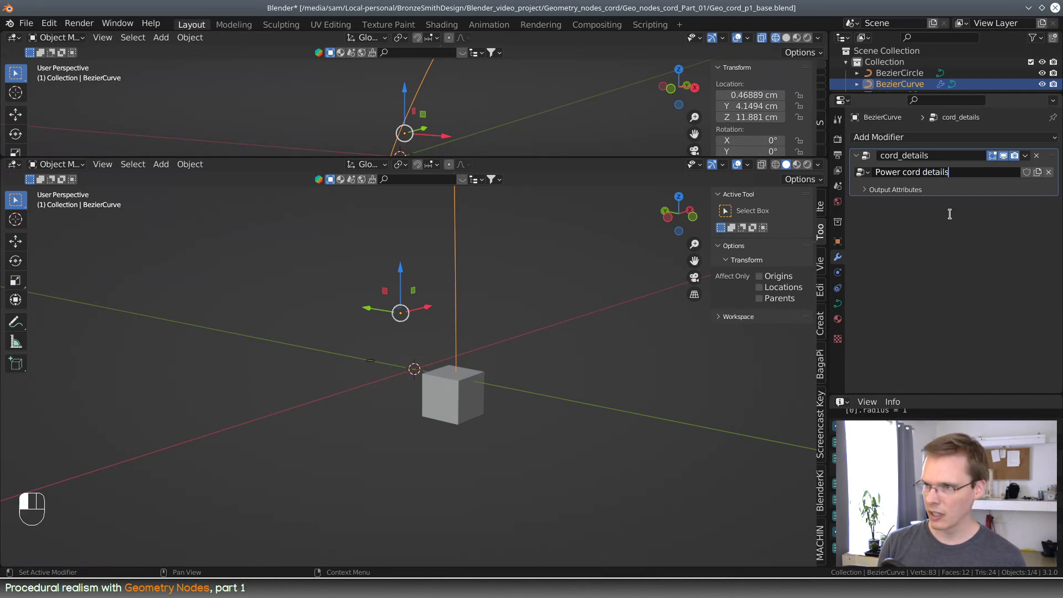
key("Return")
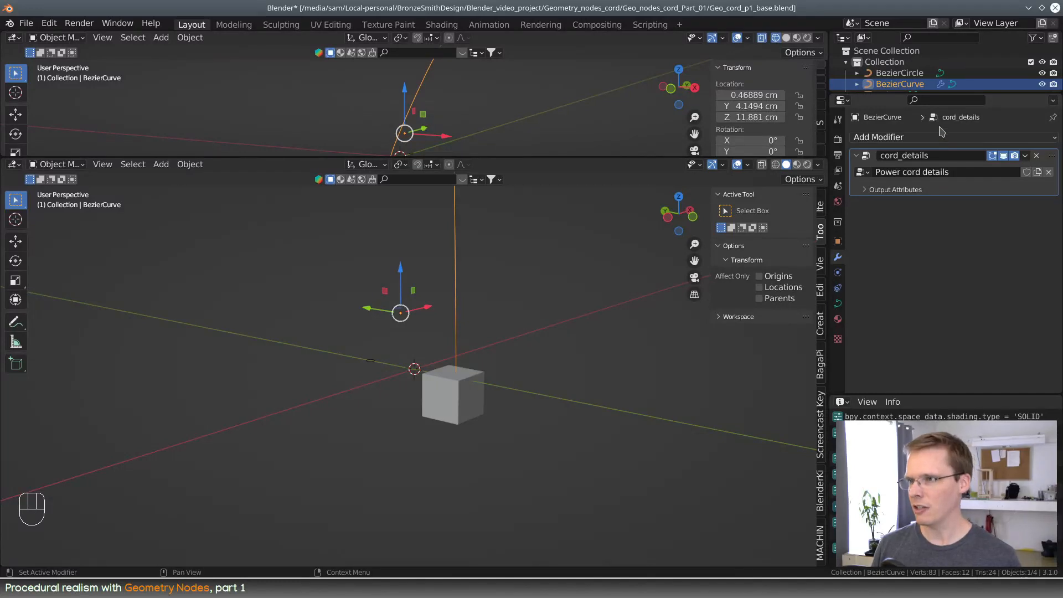
- Save the project under the existing file name Geo_cord_p1_working.blend, overwriting that file
left_click(31, 26)
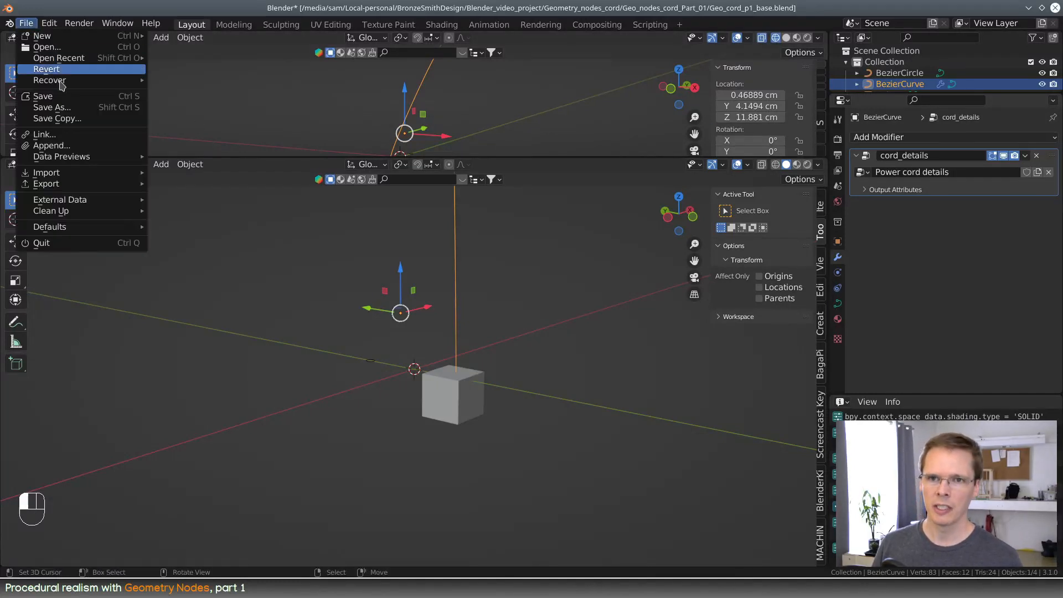
left_click(64, 108)
left_click(337, 150)
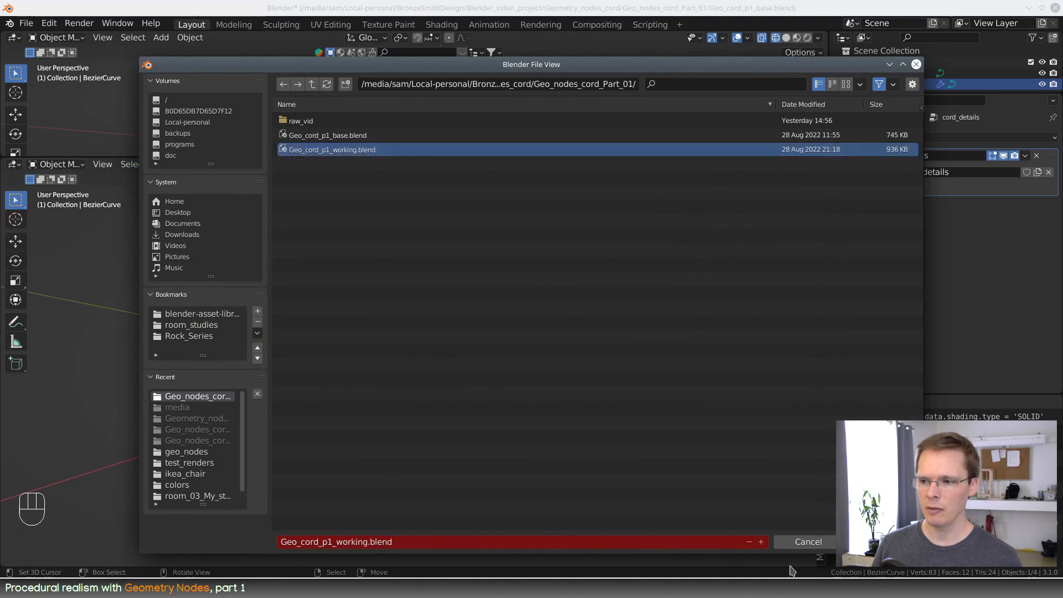
double_click(357, 150)
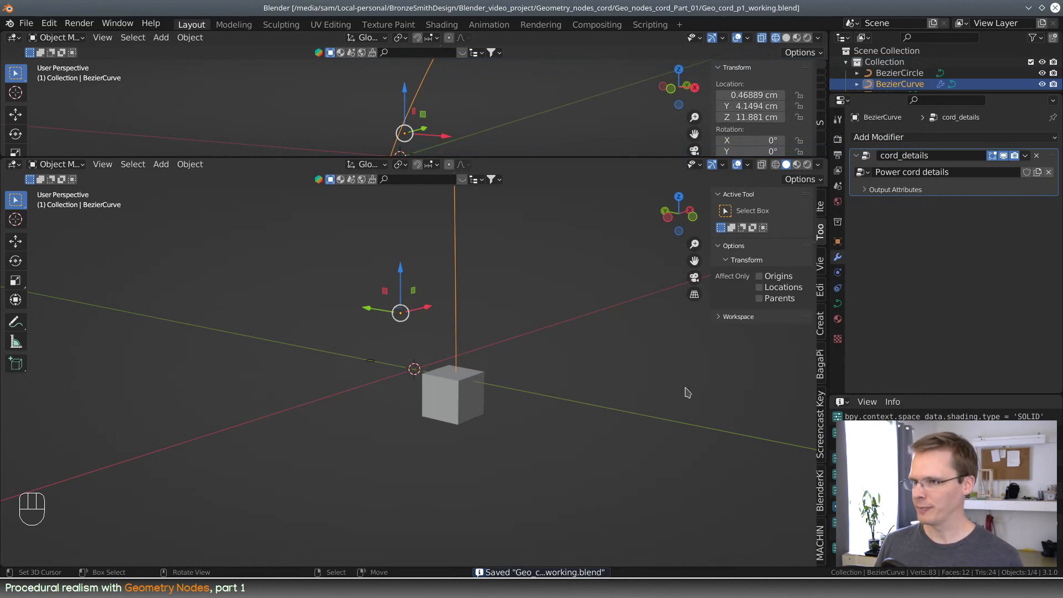
- Turn the solid-shaded viewport into a Geometry Node Editor and resize it to share the space with the wireframe viewport
middle_click_drag(608, 385, 189, 214)
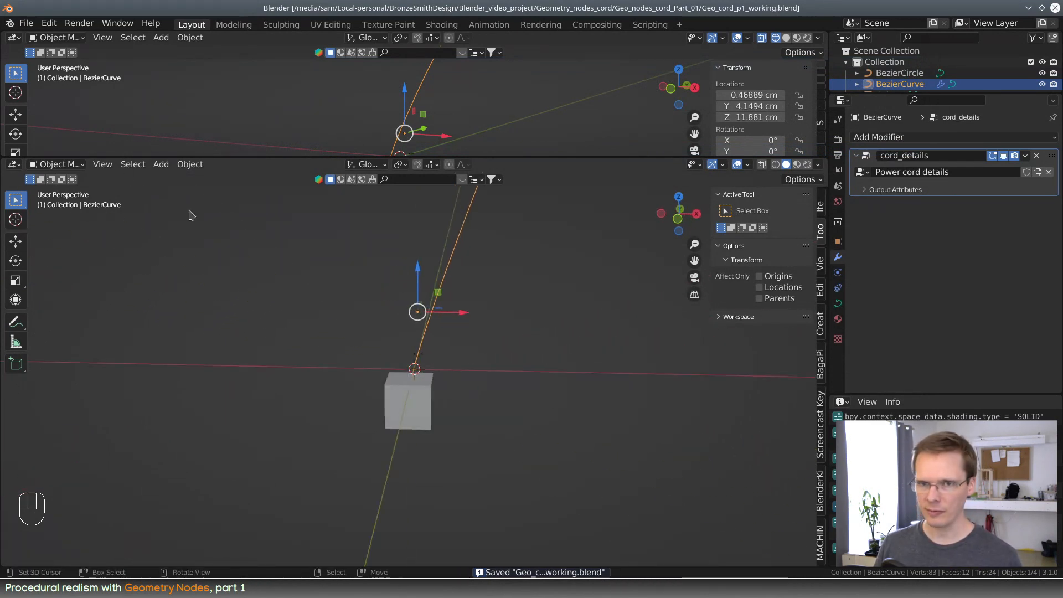
left_click(14, 164)
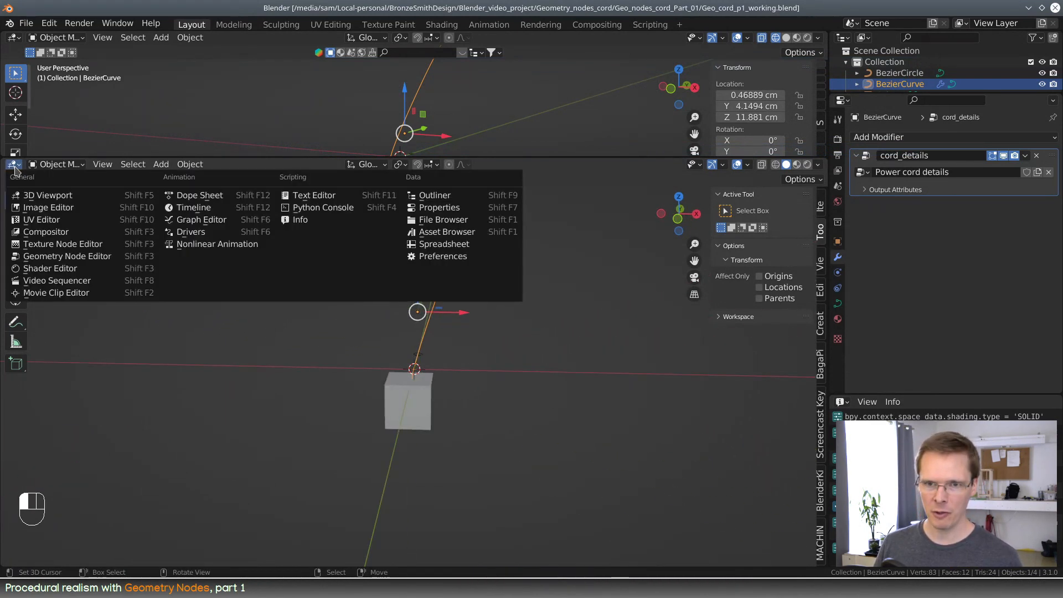
left_click(49, 256)
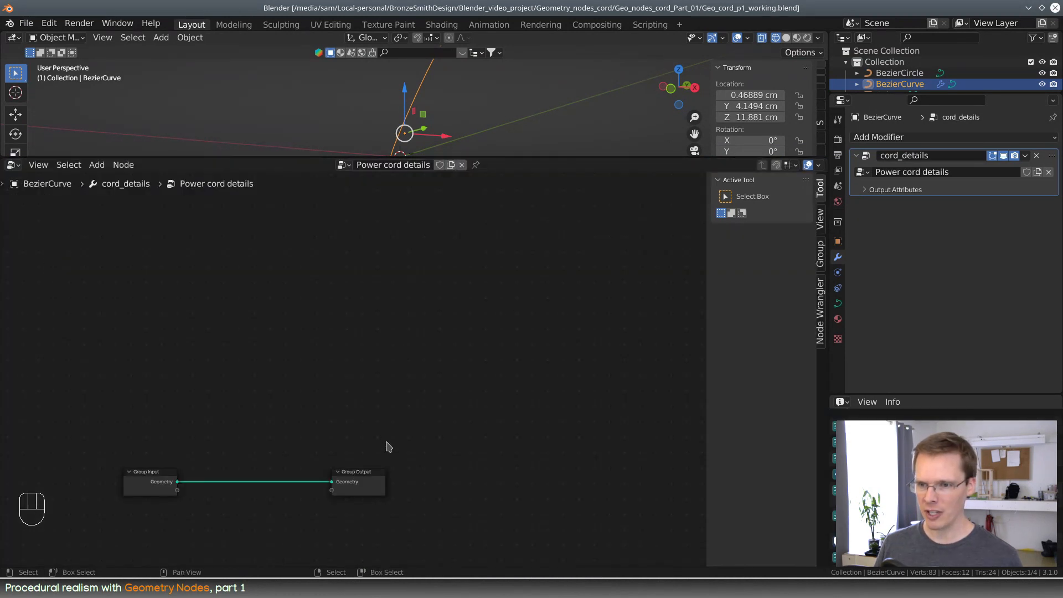
middle_click_drag(387, 447, 503, 311)
left_click_drag(555, 157, 548, 320)
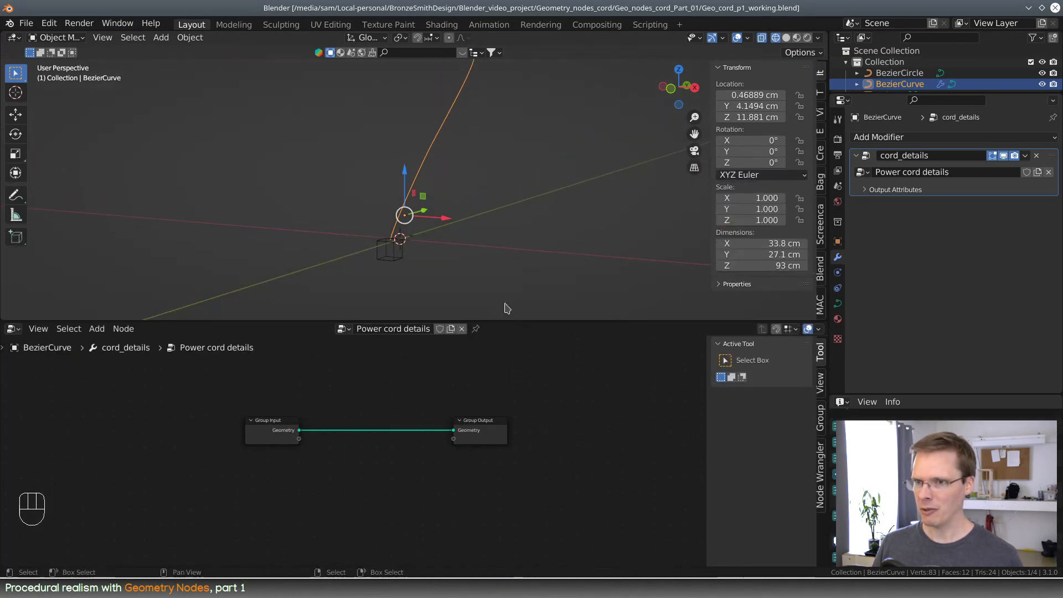
middle_click_drag(503, 304, 470, 256)
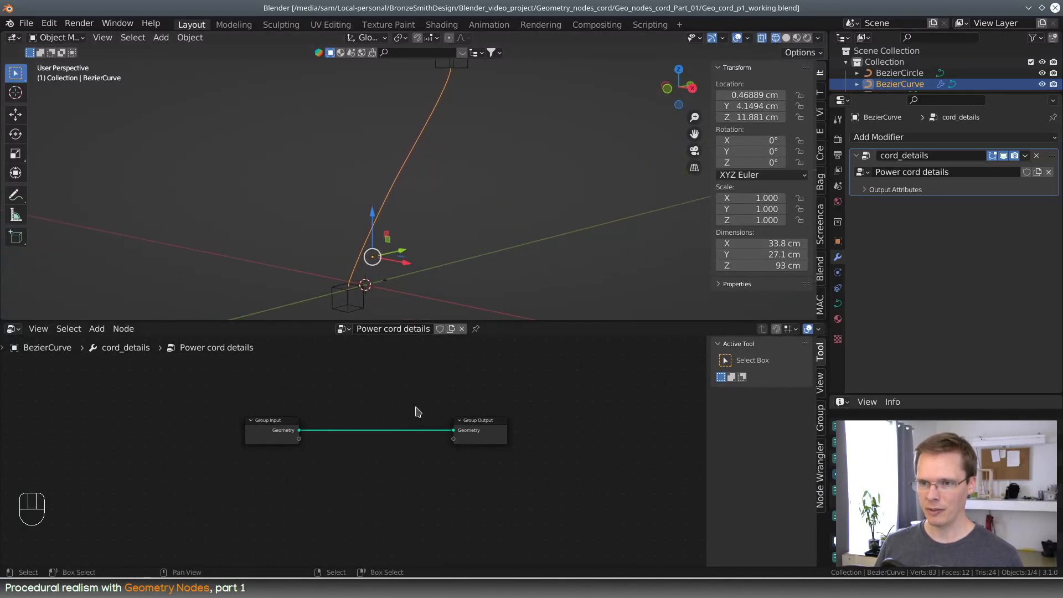
scroll(417, 408, "up", 1)
left_click_drag(329, 320, 332, 281)
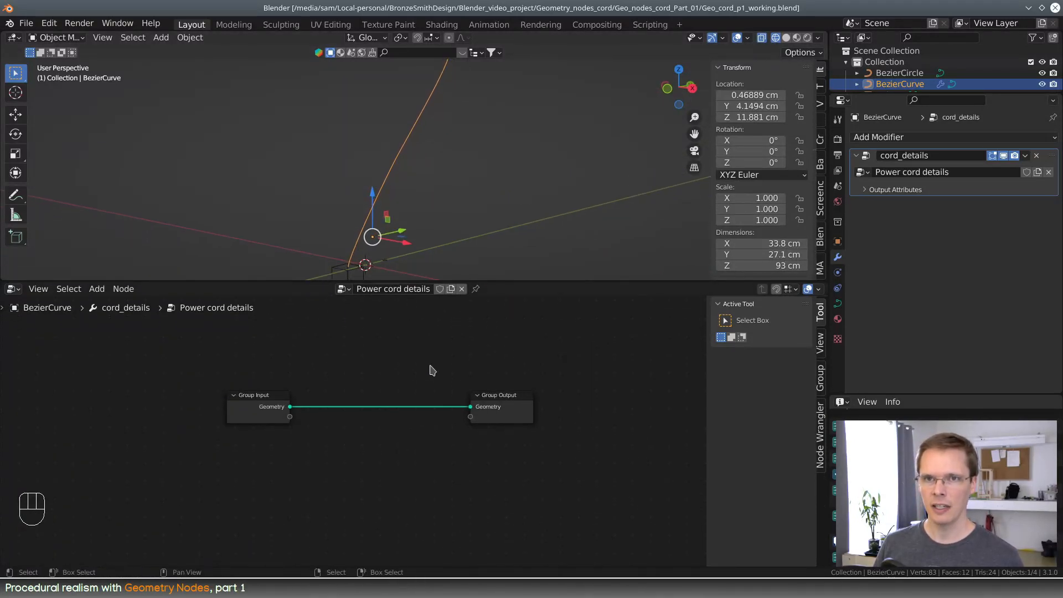
scroll(459, 381, "up", 2)
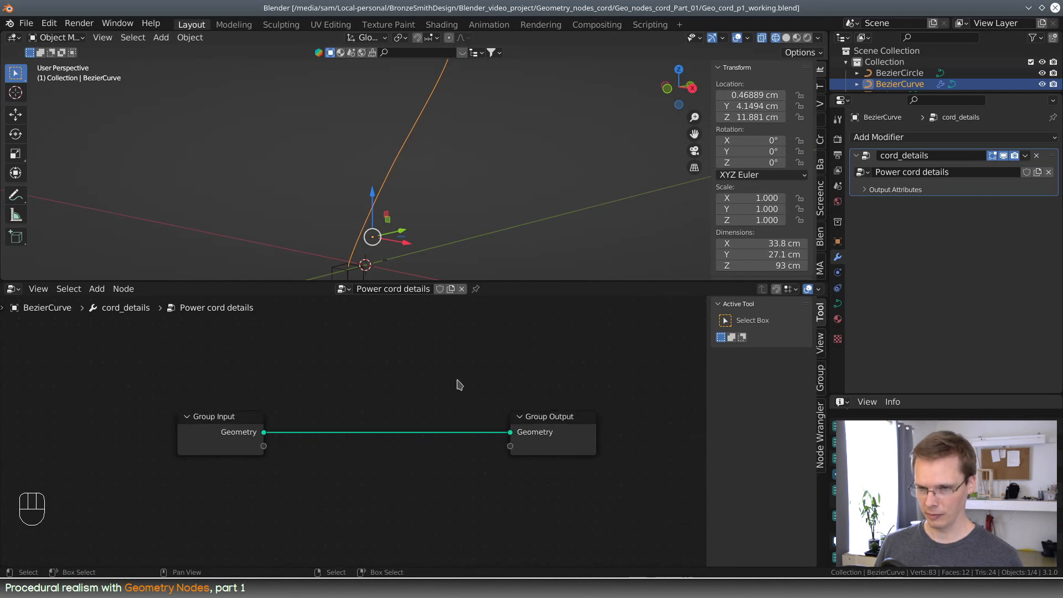
- Move the Group Input and Group Output nodes far apart to make room for nodes between them
left_click_drag(266, 426, 140, 425)
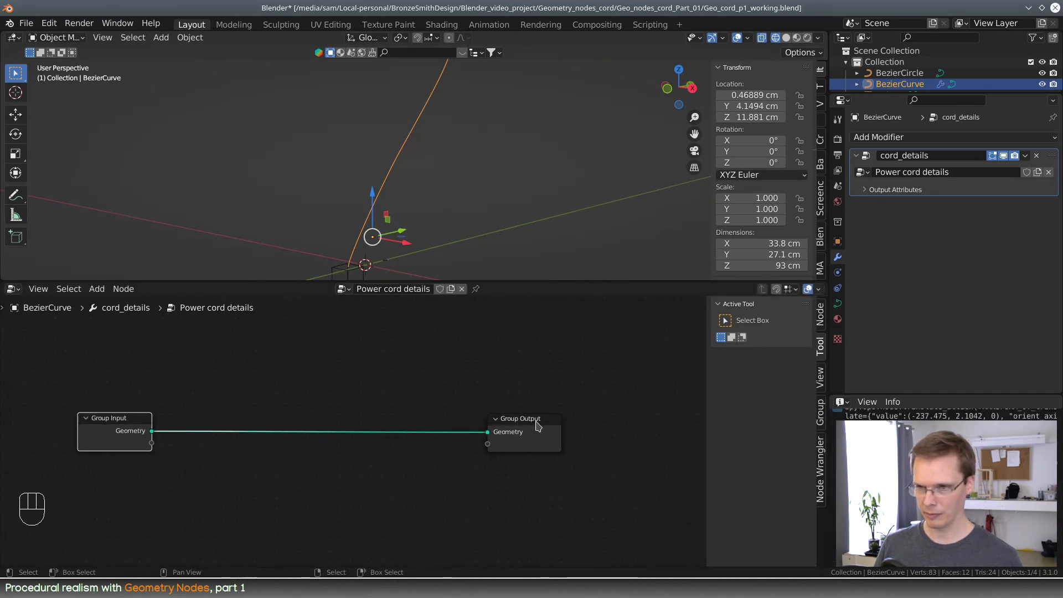
left_click_drag(537, 420, 624, 417)
left_click_drag(137, 418, 105, 421)
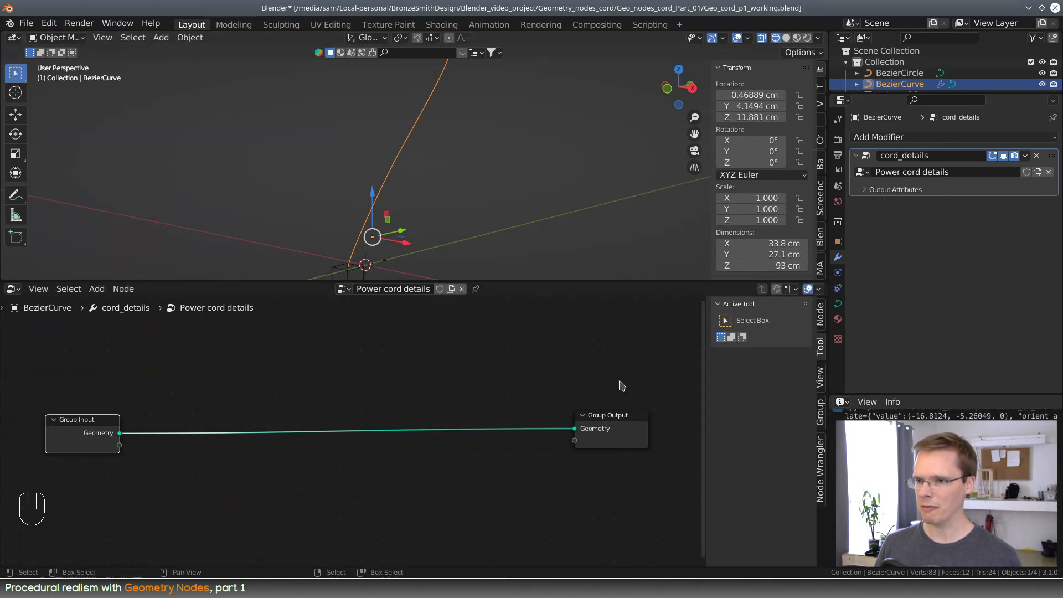
left_click_drag(617, 422, 627, 427)
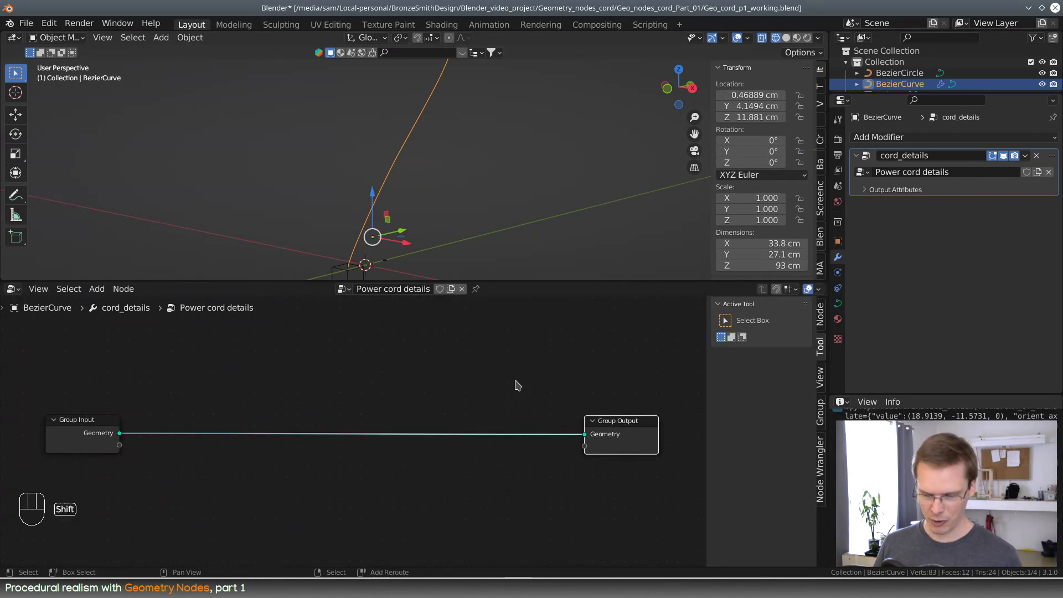
key("shift+a")
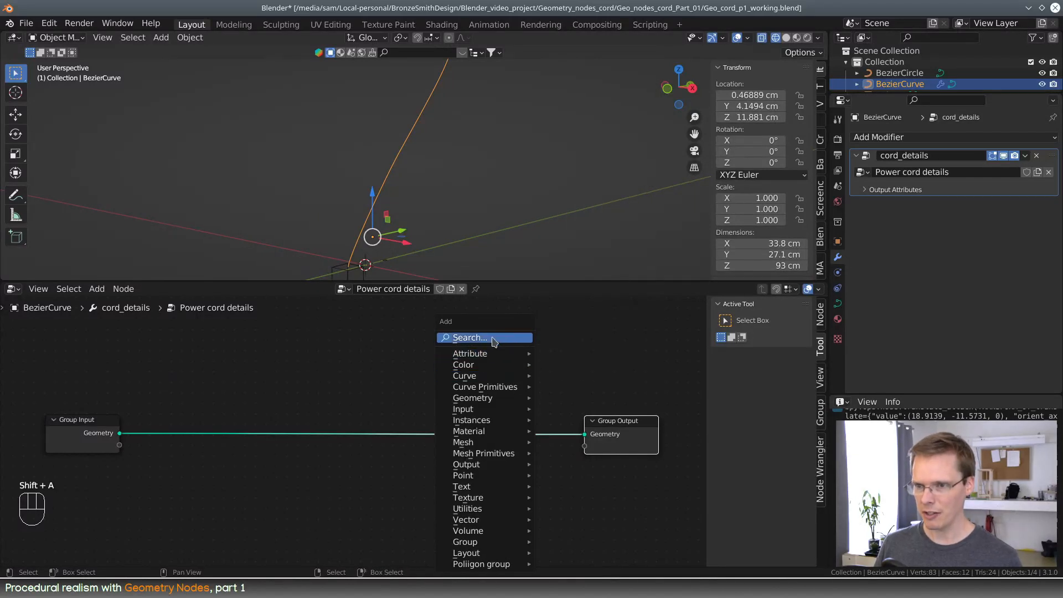
left_click(492, 337)
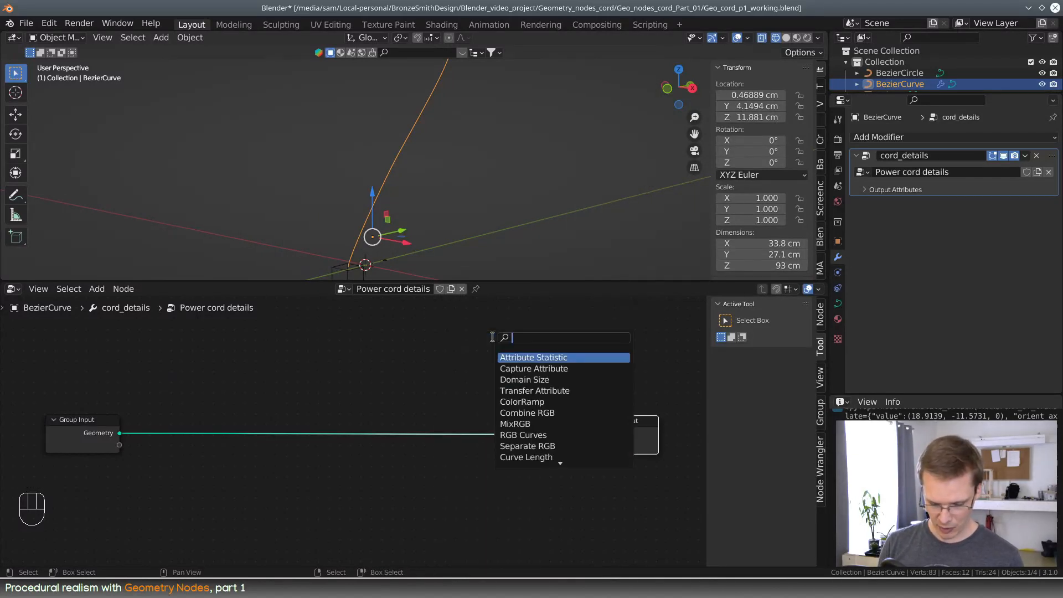
type("curve")
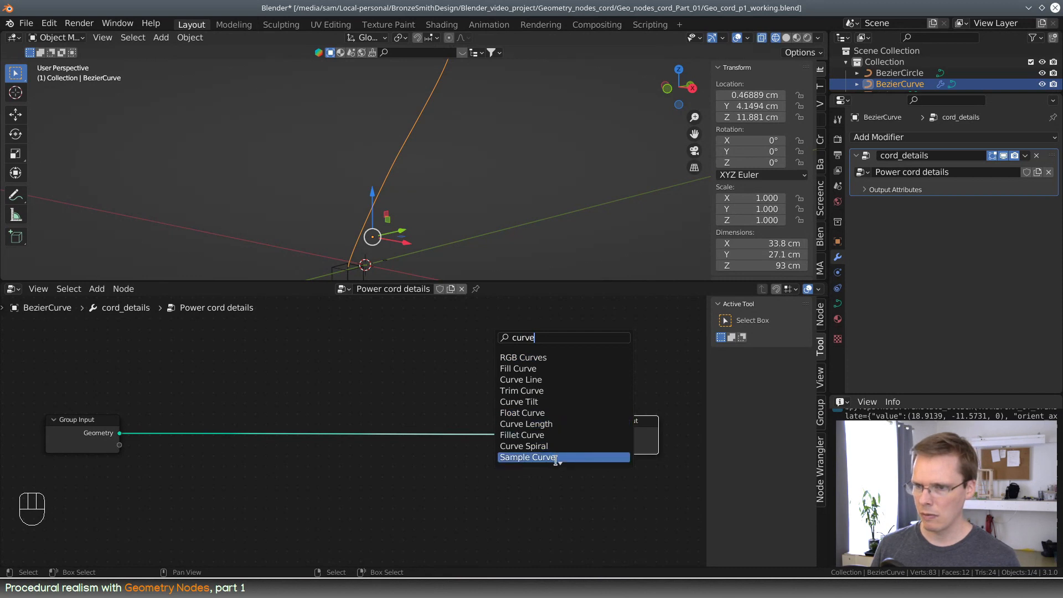
scroll(561, 458, "down", 5)
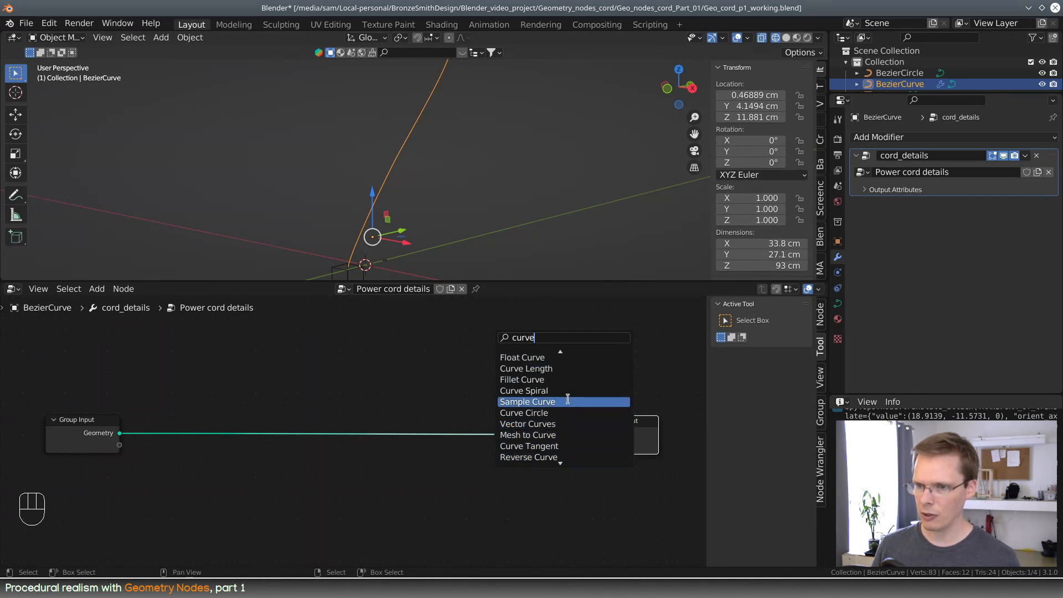
- Insert a Curve to Mesh node on the link just after the Group Input node
left_click(97, 289)
mouse_move(143, 339)
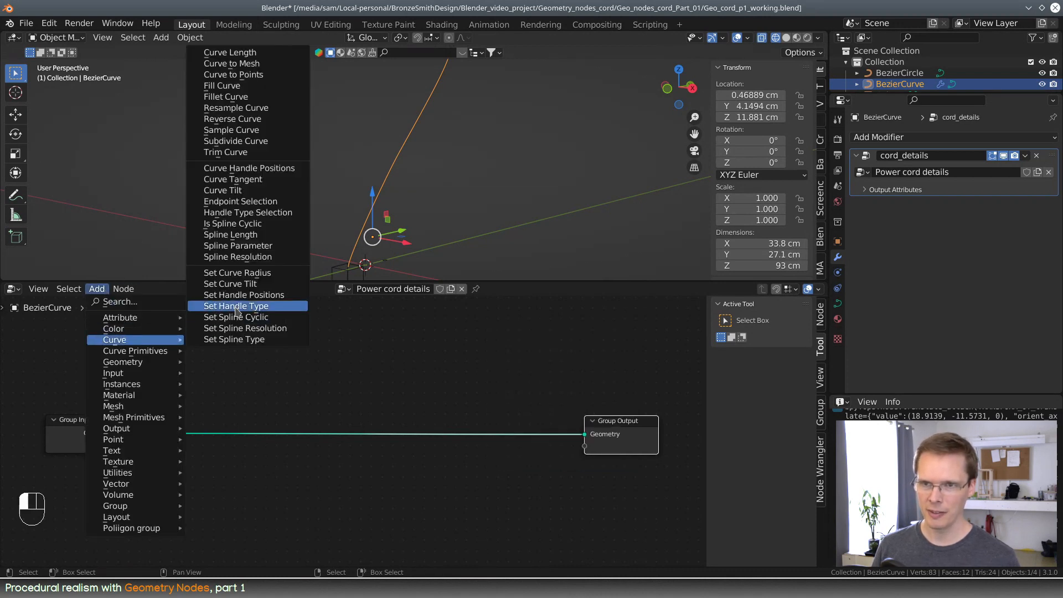
left_click(232, 63)
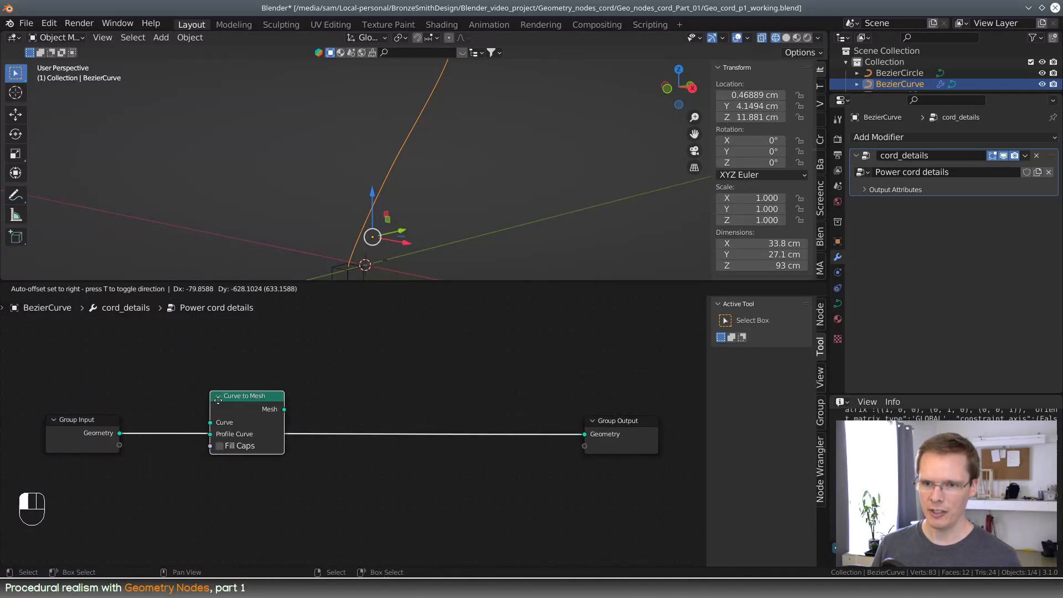
left_click(305, 405)
left_click_drag(282, 410, 283, 412)
- Insert a Mesh to Points node on the link between Curve to Mesh and Group Output
key("shift+a")
mouse_move(486, 366)
left_click(468, 338)
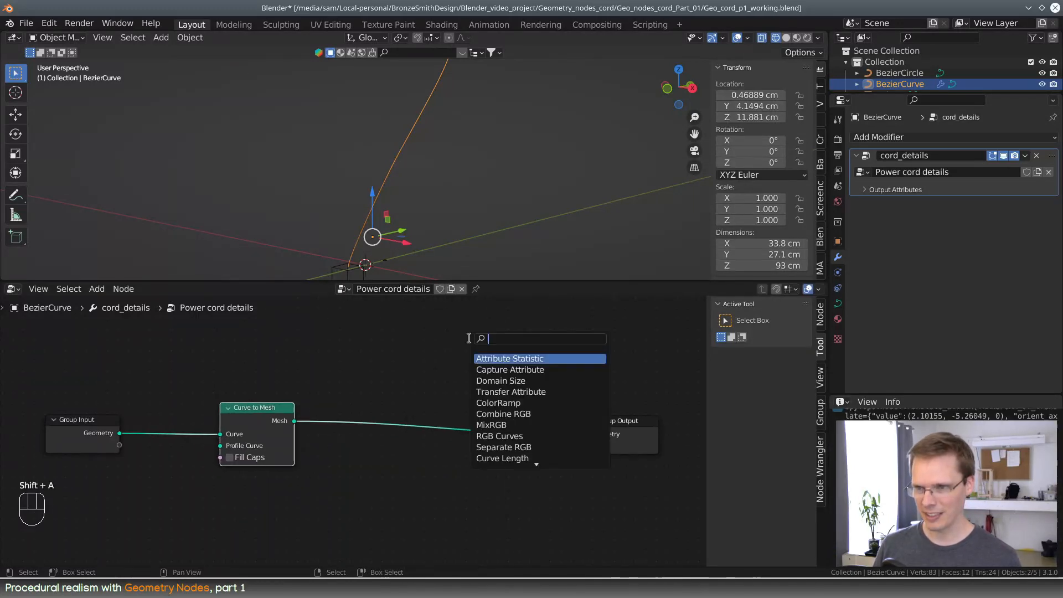
type("m")
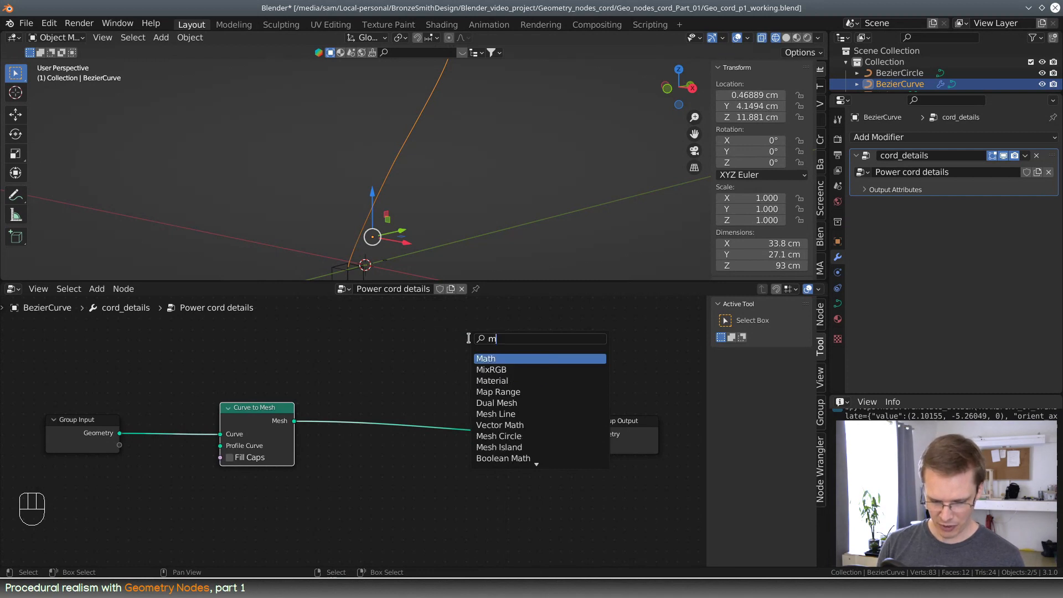
type("esh")
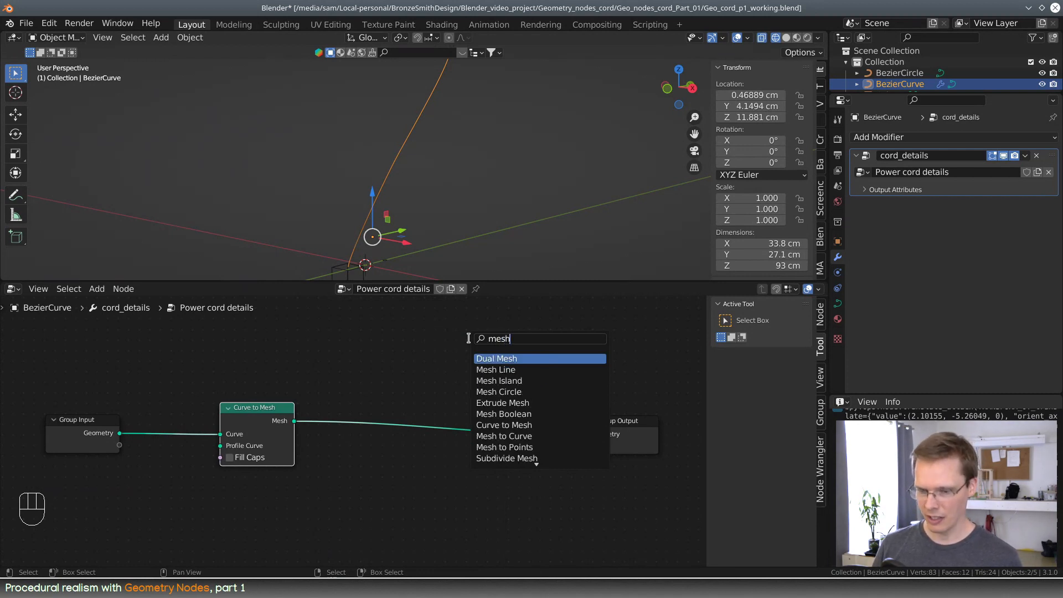
type(" to")
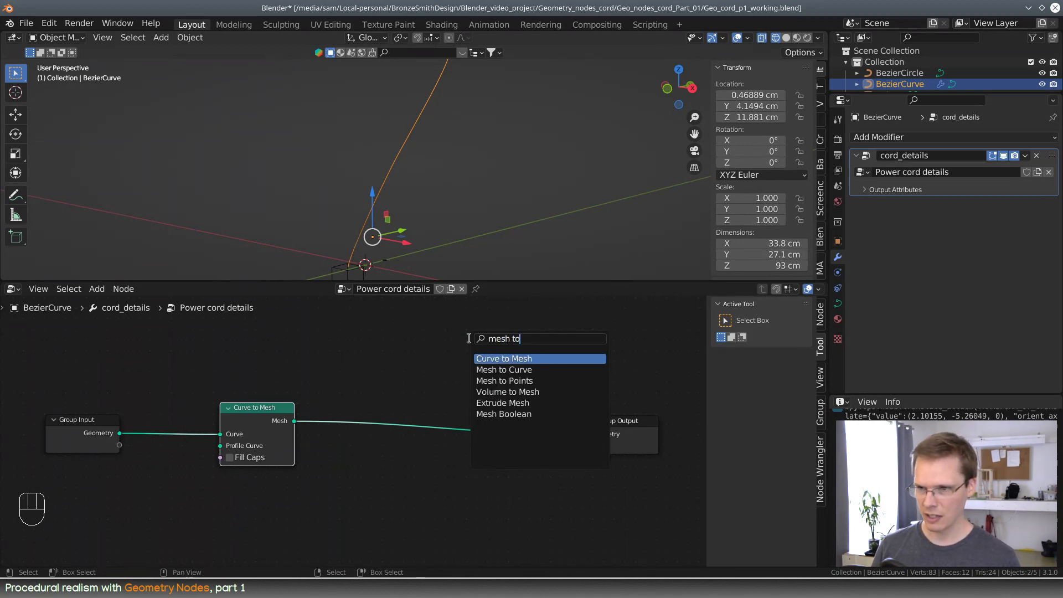
left_click(540, 380)
left_click(379, 387)
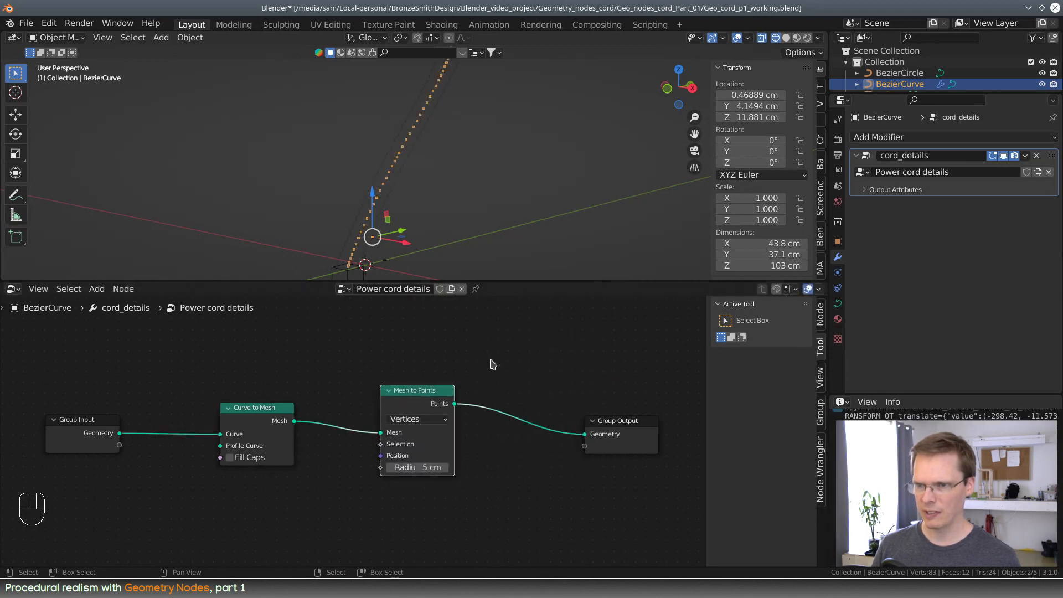
- Enlarge the 3D viewport and switch it to solid shading to inspect the points along the curve
left_click_drag(532, 281, 516, 374)
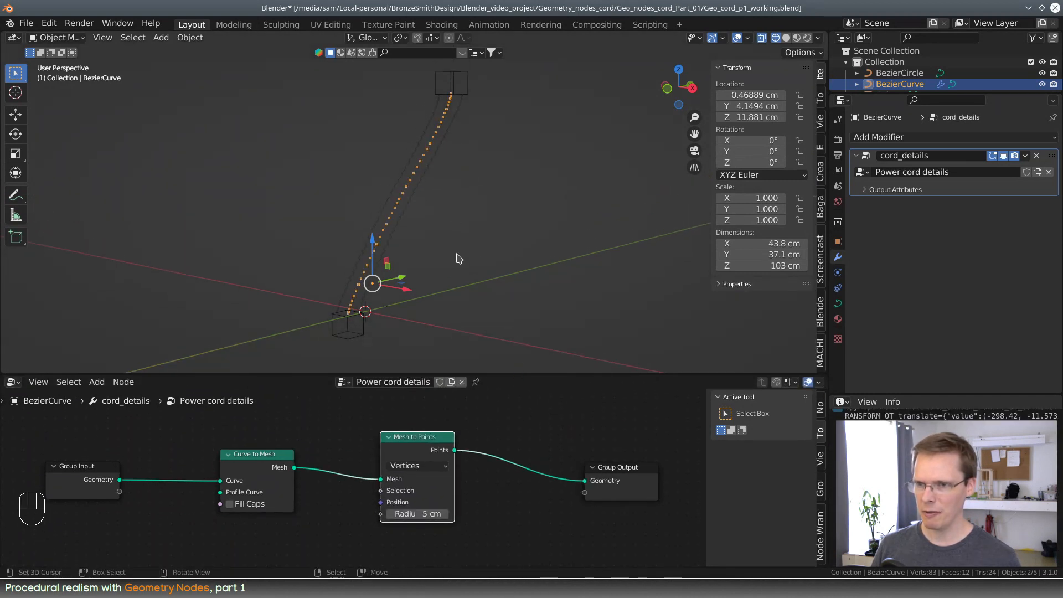
mouse_move(458, 258)
middle_mouse_down()
mouse_move(428, 256)
mouse_move(441, 265)
mouse_move(511, 225)
middle_mouse_up()
scroll(427, 256, "up", 6)
left_click(786, 37)
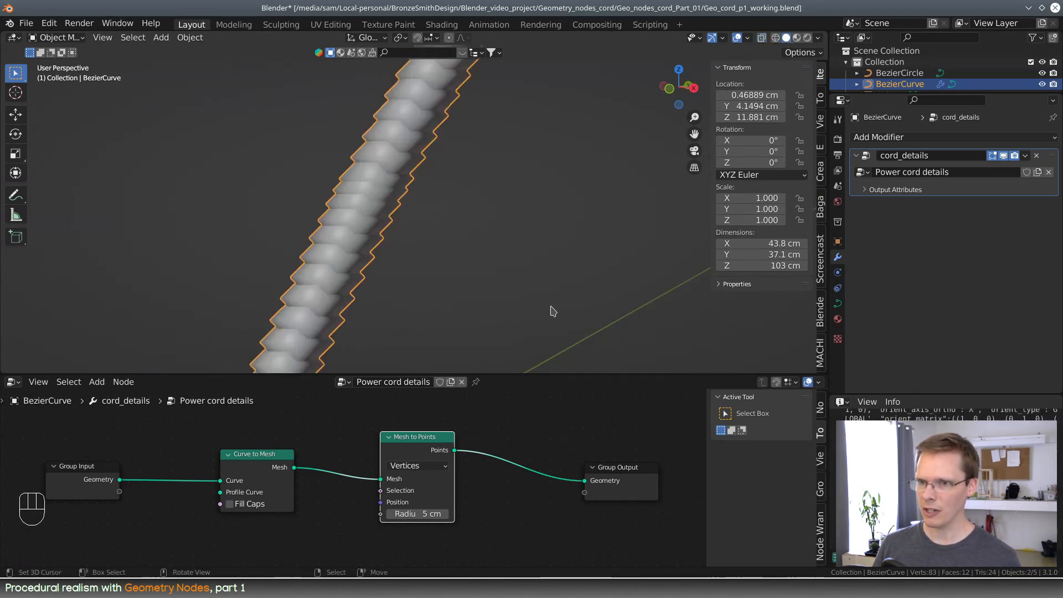
scroll(517, 311, "down", 6)
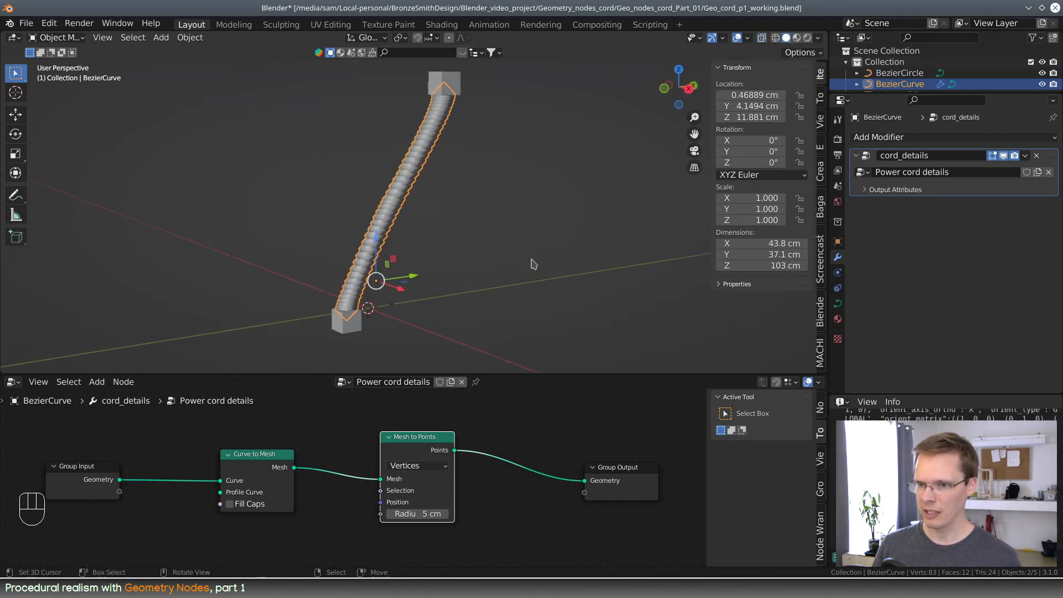
- Set the radius of the Mesh to Points node to 1 mm
double_click(418, 514)
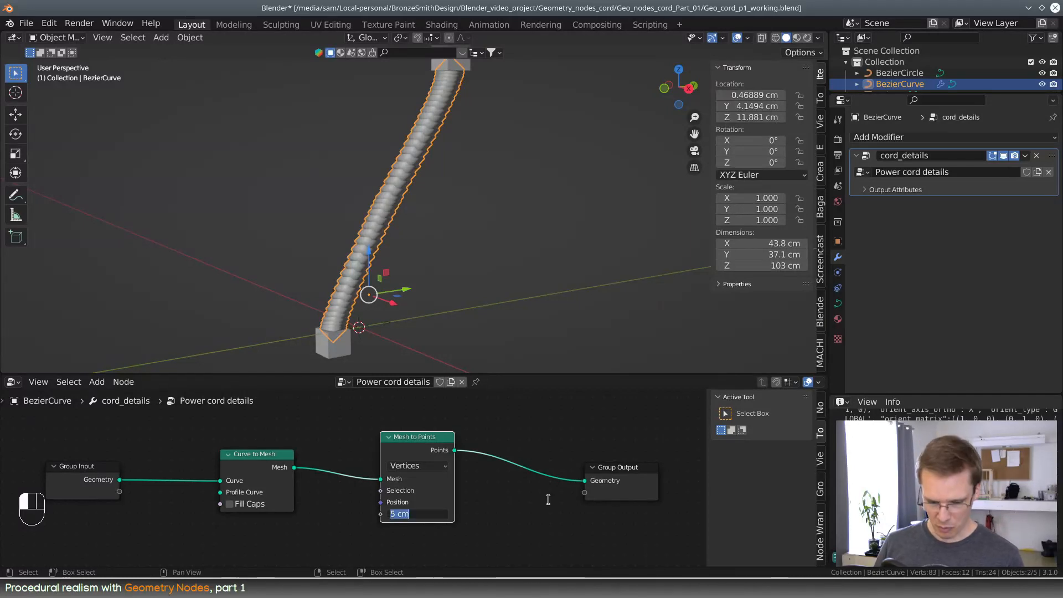
type("1mm")
key("Return")
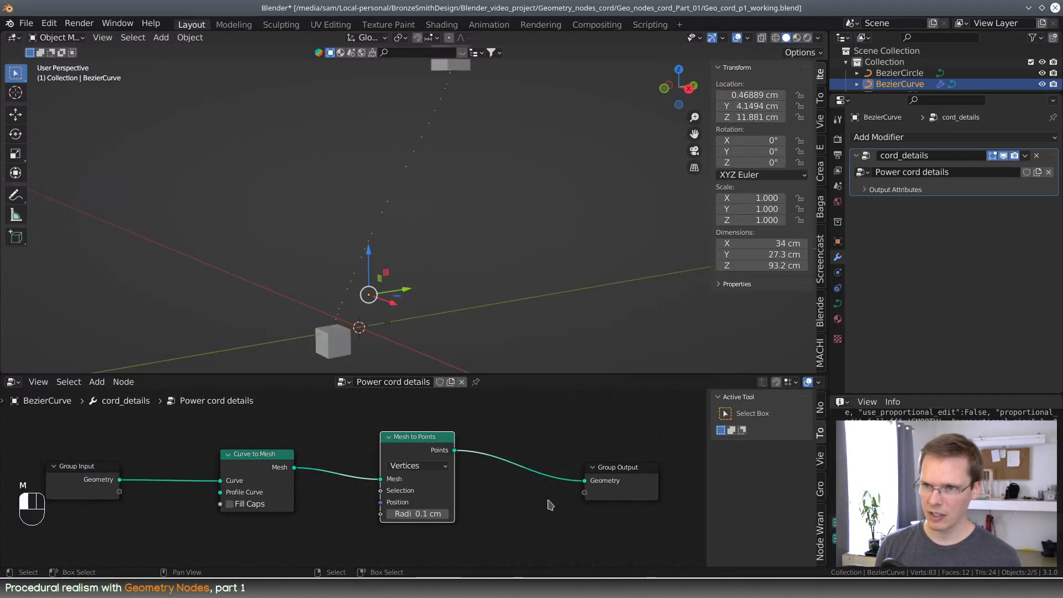
- Set the radius of the Mesh to Points node to 5 mm
double_click(421, 514)
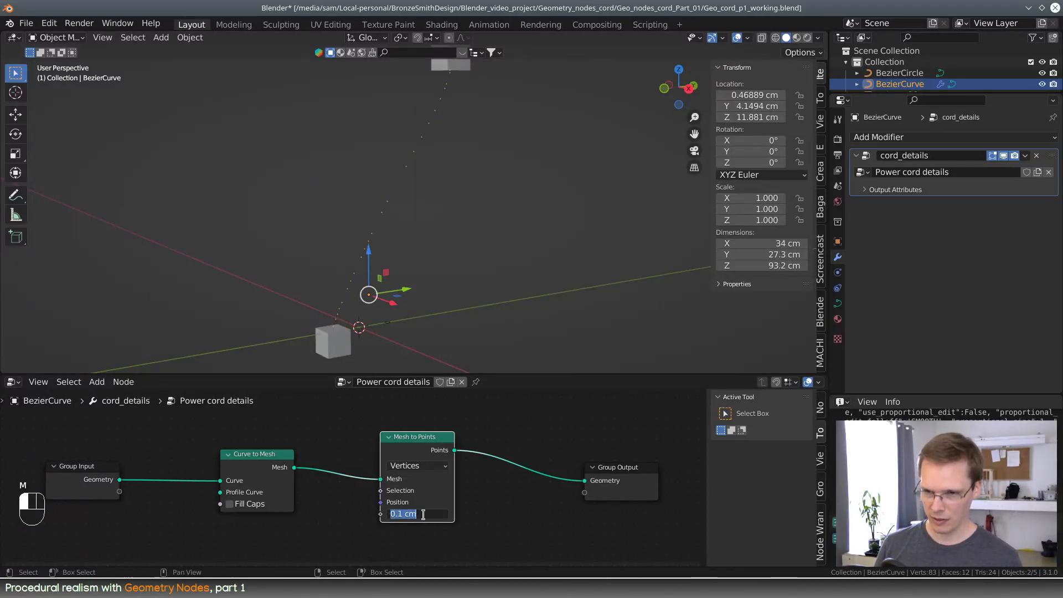
type("5")
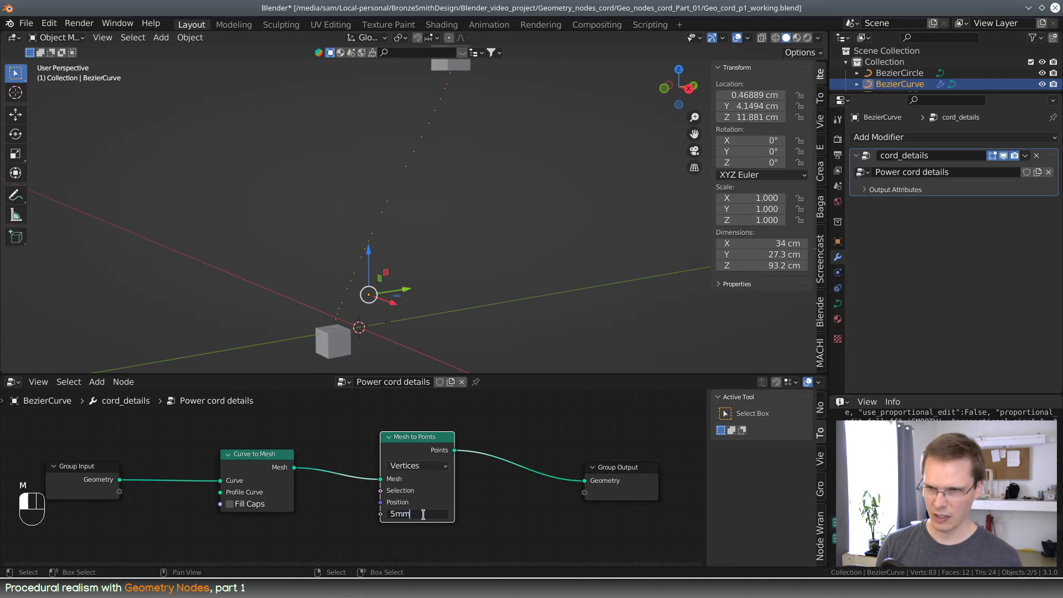
type("mm")
key("Return")
middle_click_drag(519, 228, 525, 257)
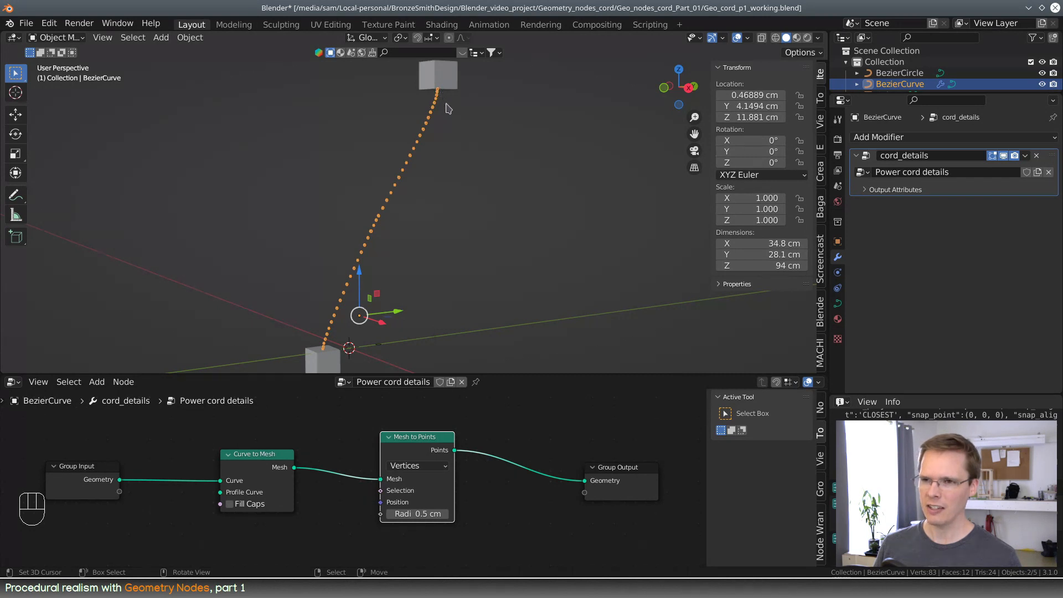
- Move the Bezier curve's middle control point down toward the lower cube, to about Z 13.3 cm, and return to Object Mode
key("Tab")
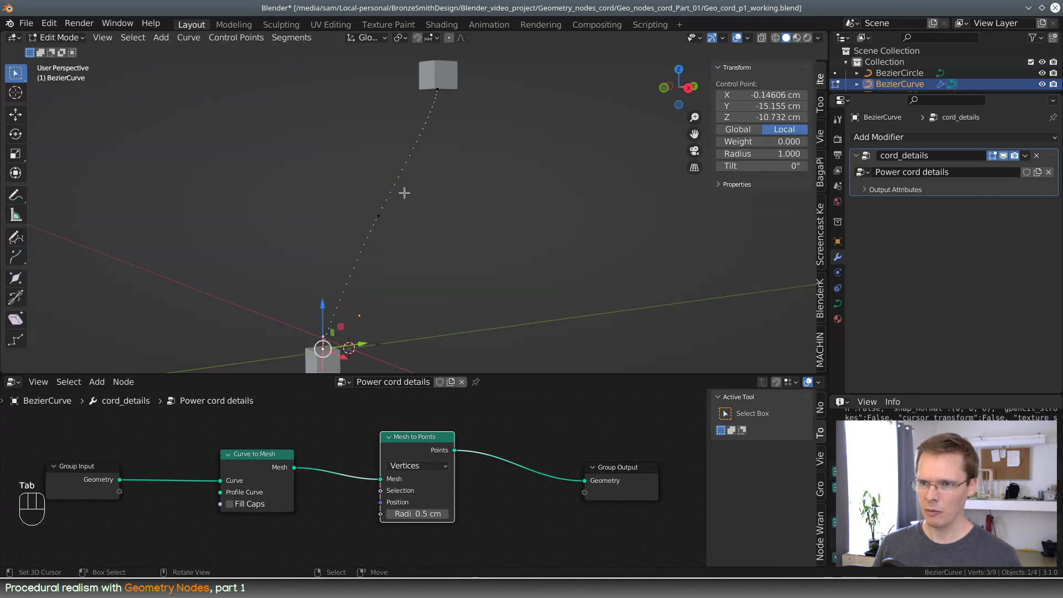
left_click(379, 216)
key("g")
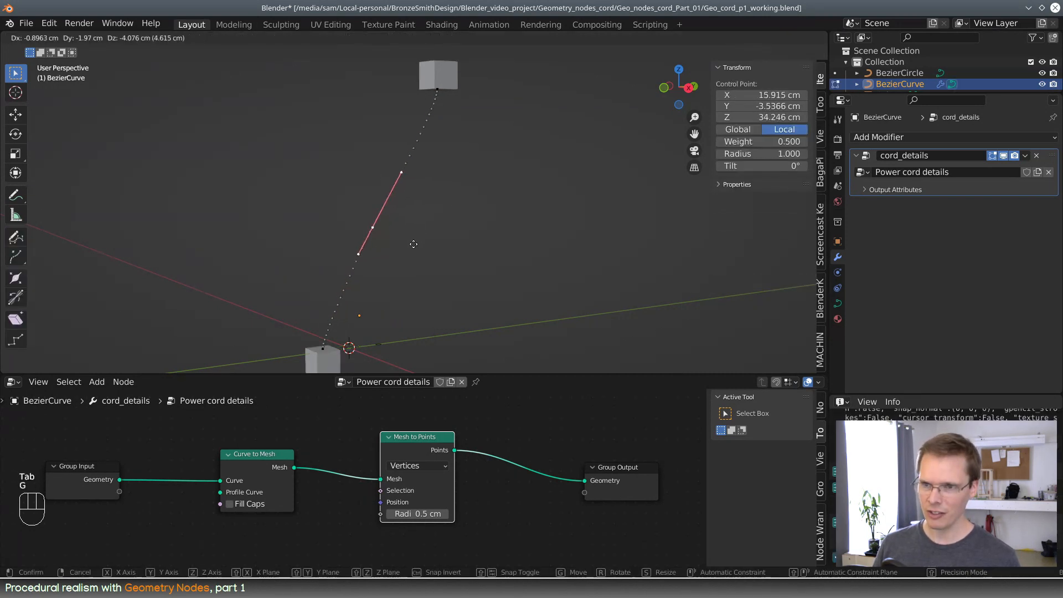
left_click(386, 300)
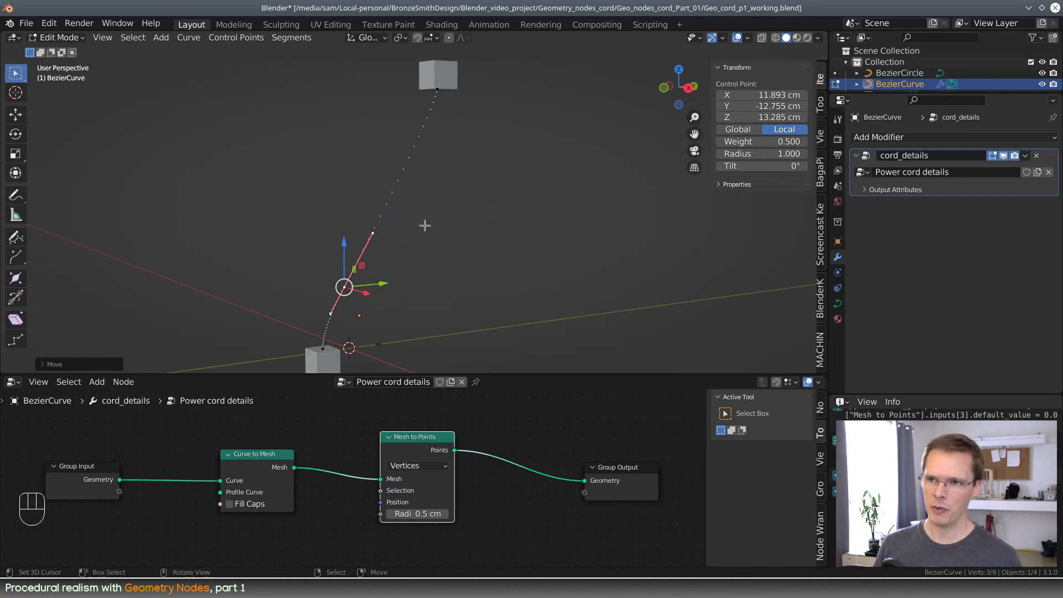
key("Tab")
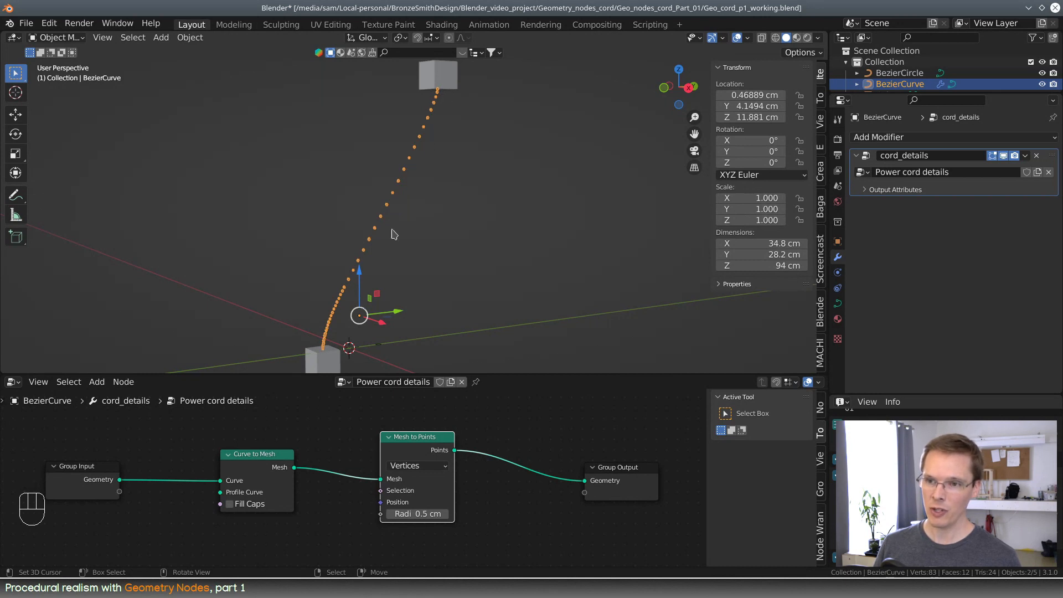
middle_click_drag(366, 254, 450, 280)
- Move the curve's middle control point back up to about halfway between the cubes and return to Object Mode
key("Tab")
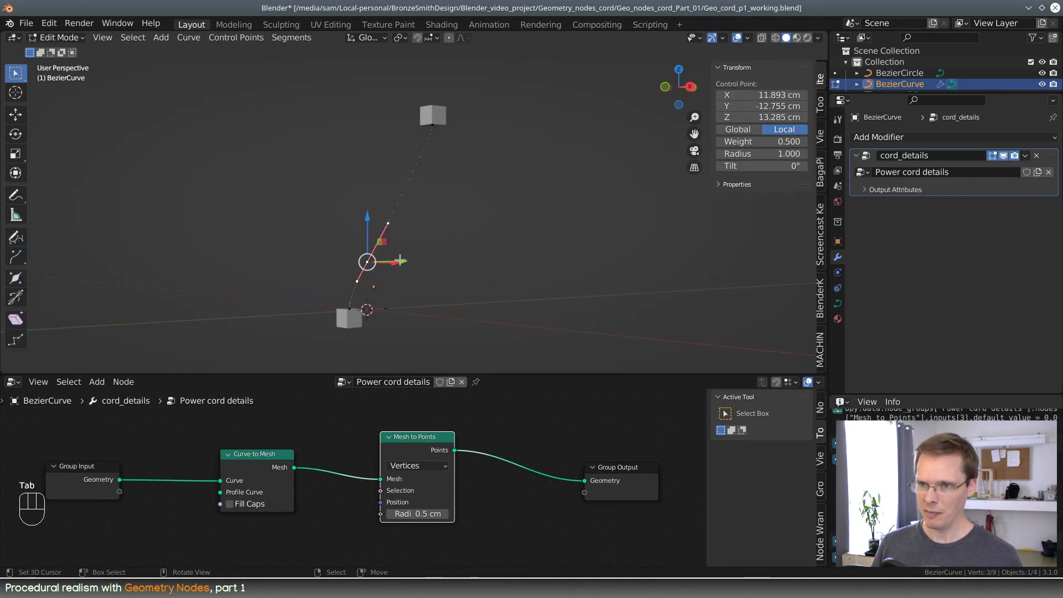
key("g")
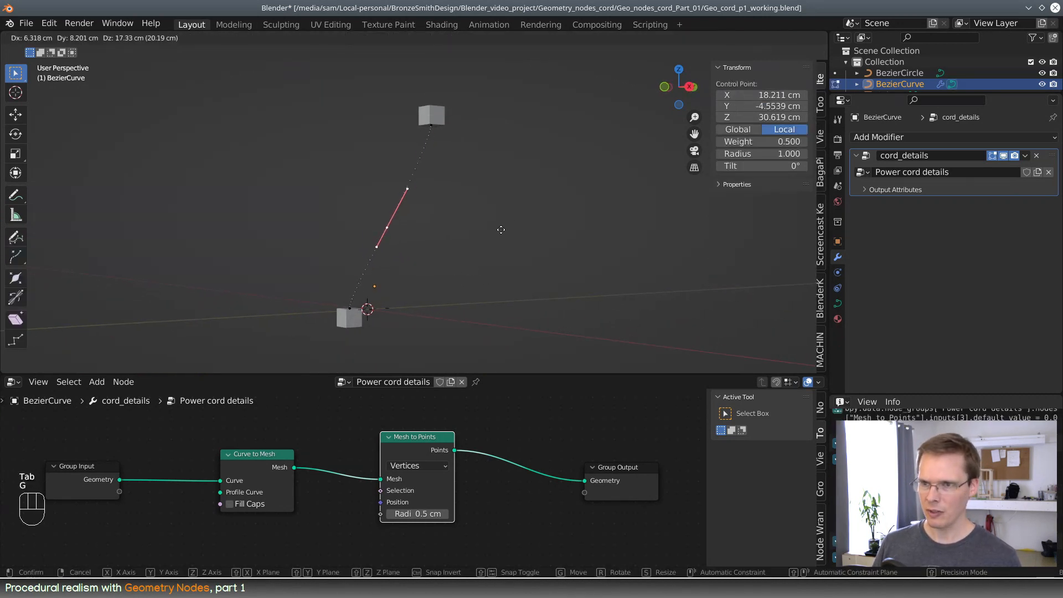
left_click(500, 227)
middle_click_drag(500, 228, 501, 272)
key("Tab")
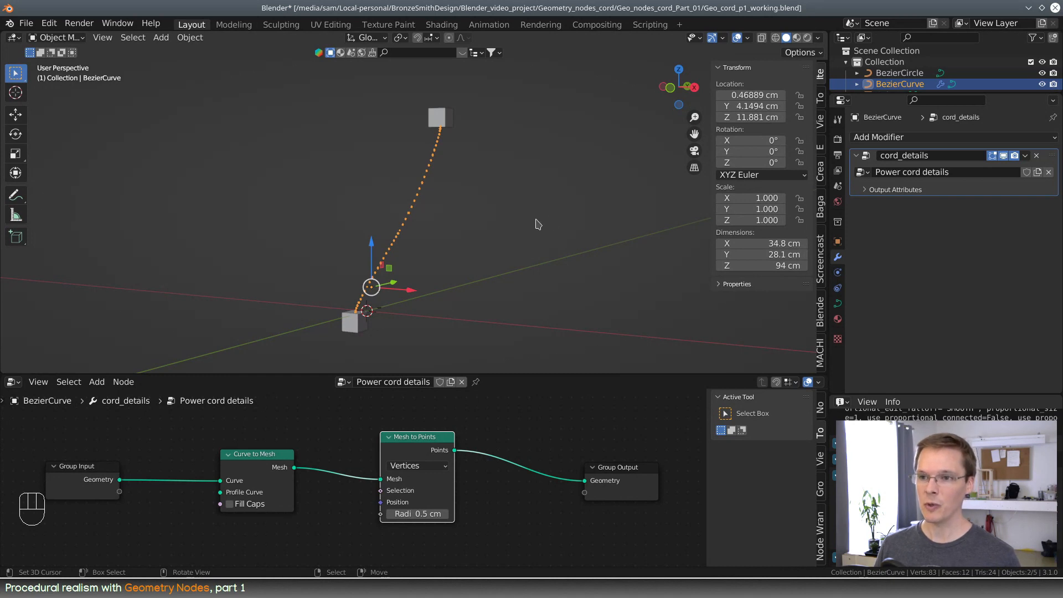
- Enlarge the node editor to fill most of the workspace and move the Group Output node farther from Mesh to Points
left_click_drag(495, 375, 493, 289)
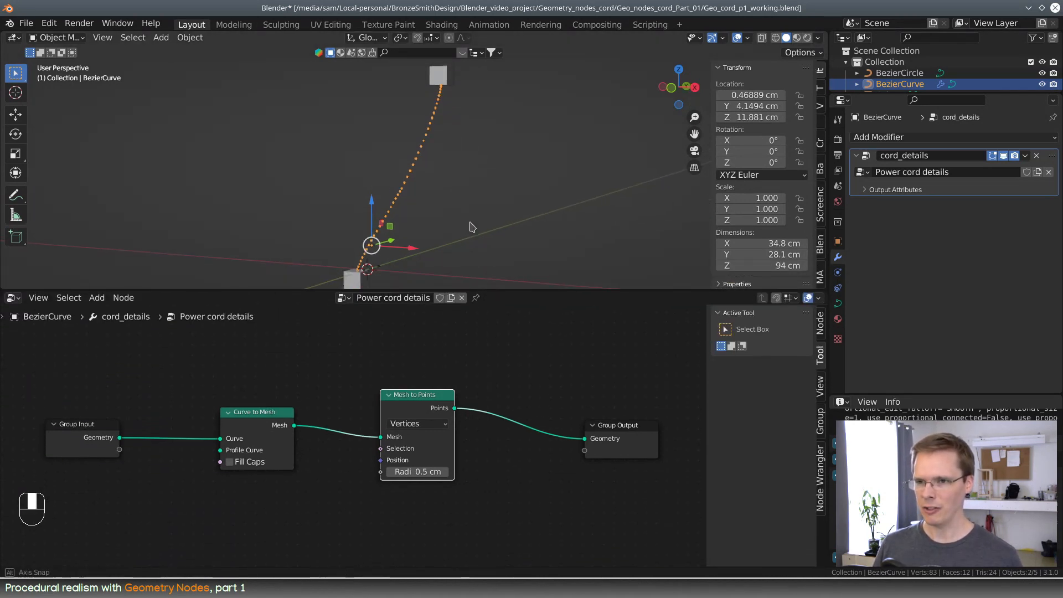
middle_click_drag(482, 239, 443, 225)
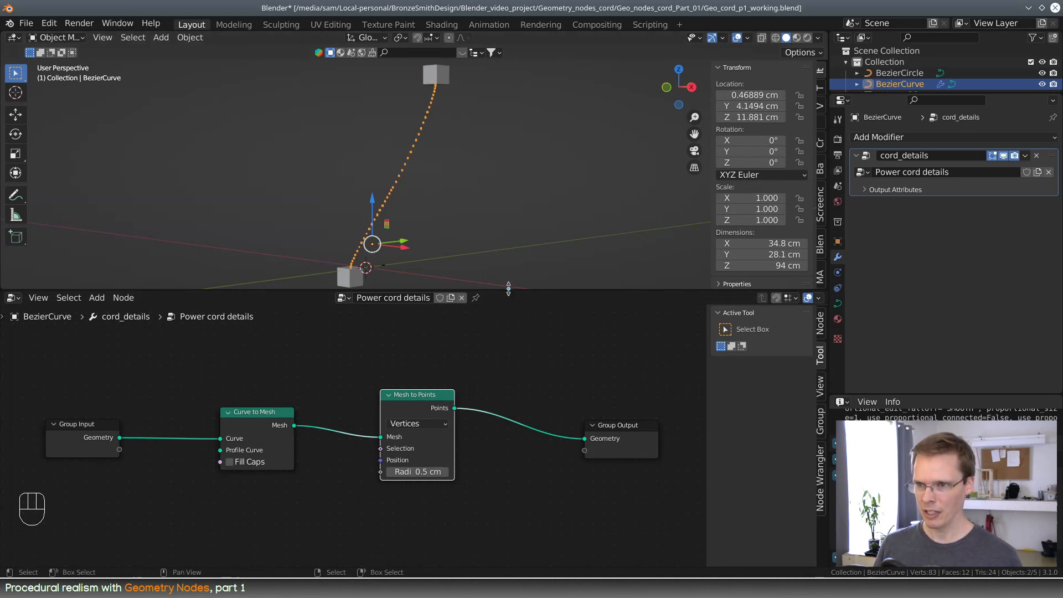
left_click_drag(508, 289, 505, 163)
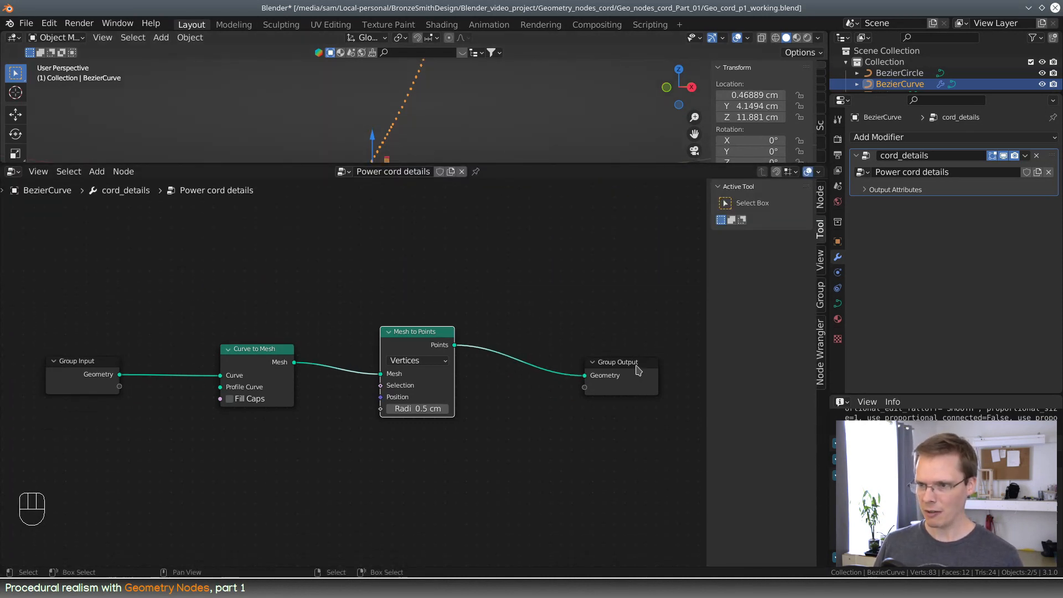
left_click_drag(637, 370, 657, 337)
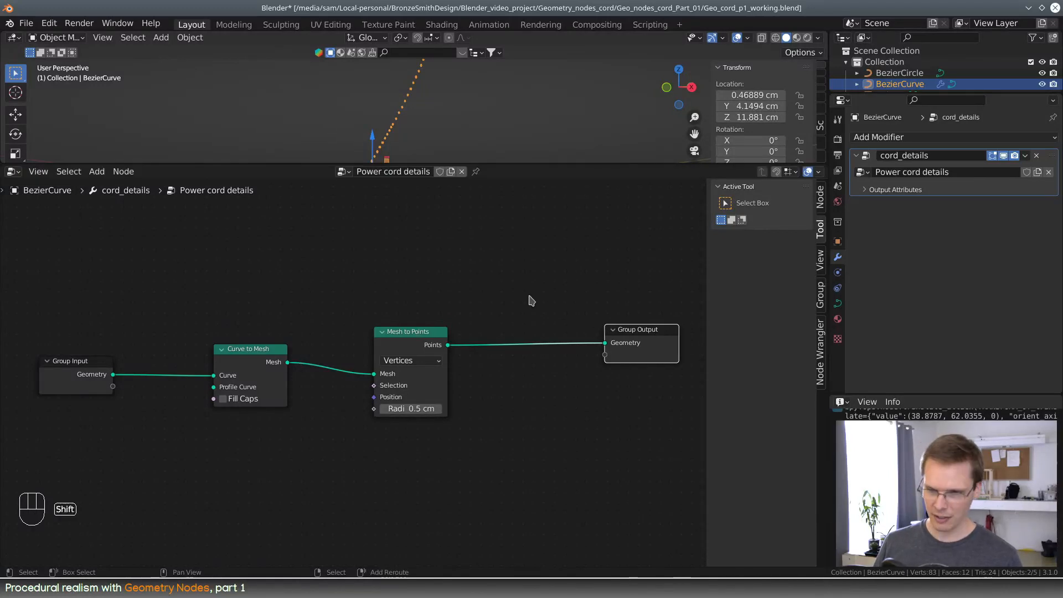
key("shift+a")
type("set ")
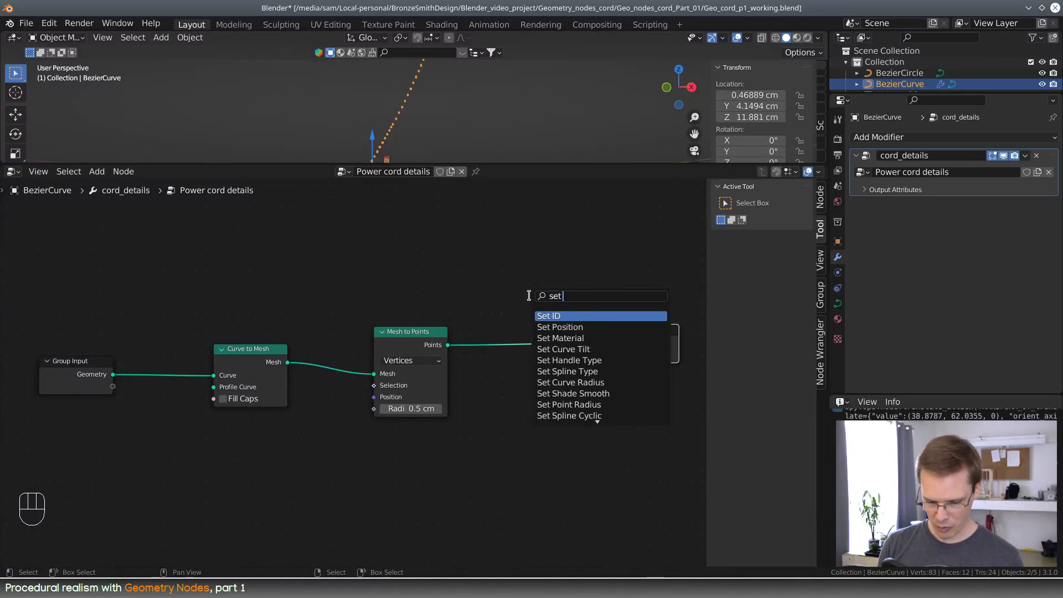
type("sop")
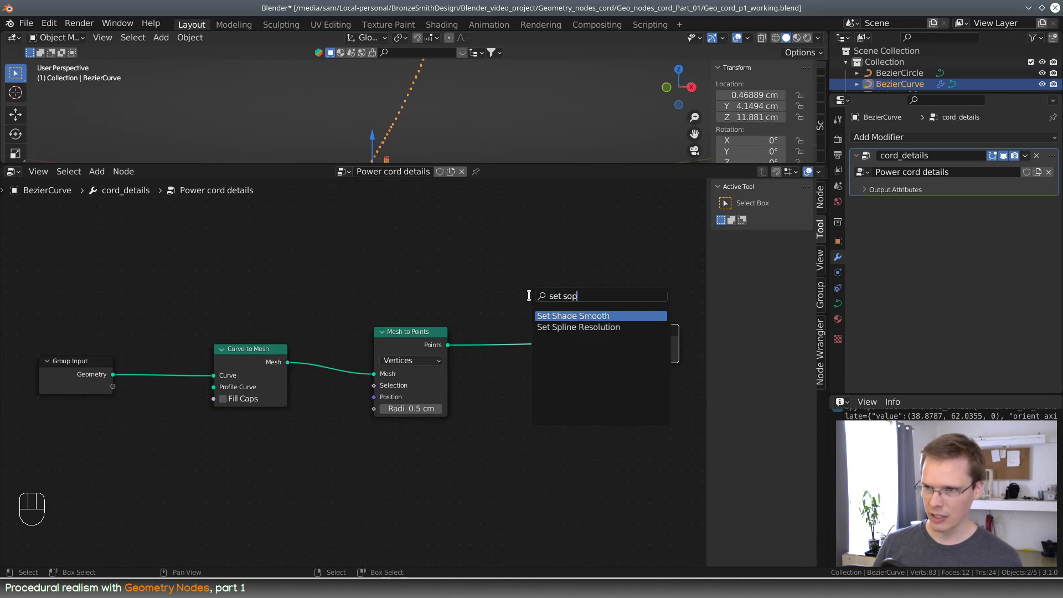
key("Escape")
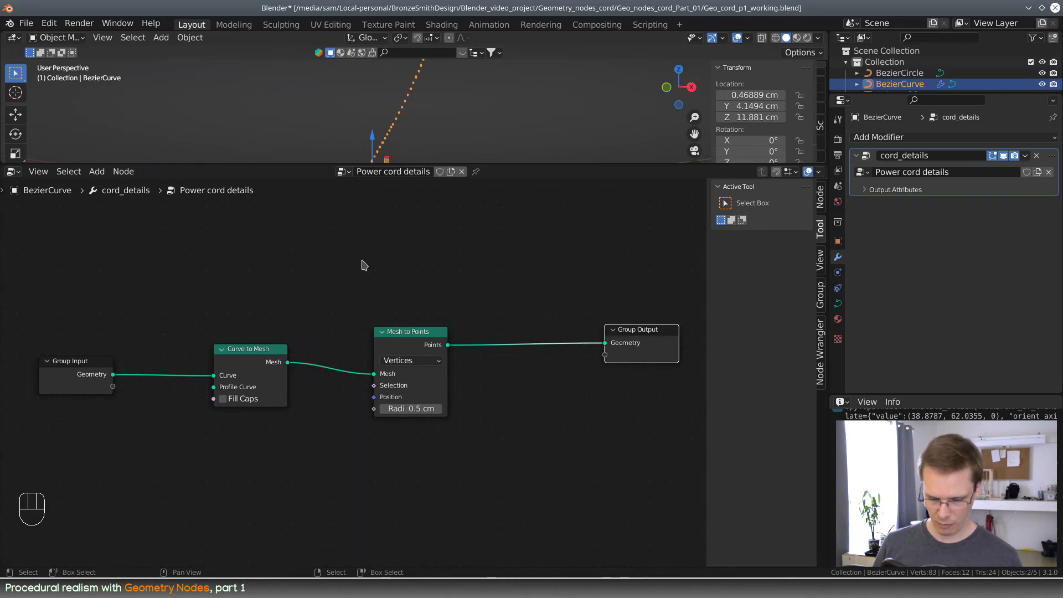
- Add a Set Position node, place it between Mesh to Points and Group Output, and shift Mesh to Points toward Curve to Mesh
key("shift+a")
left_click(362, 262)
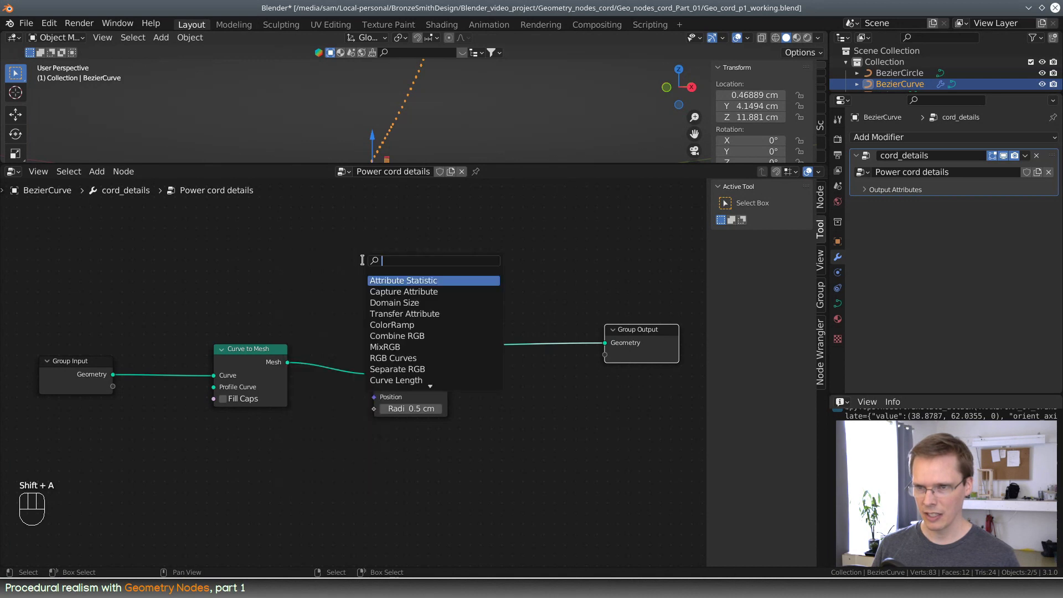
type("set post")
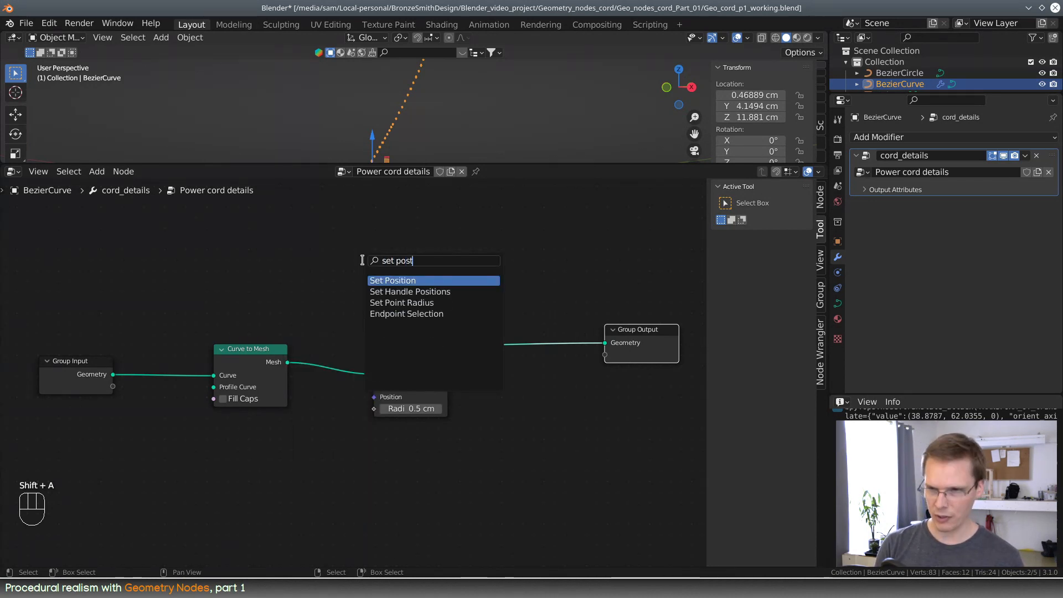
key("Return")
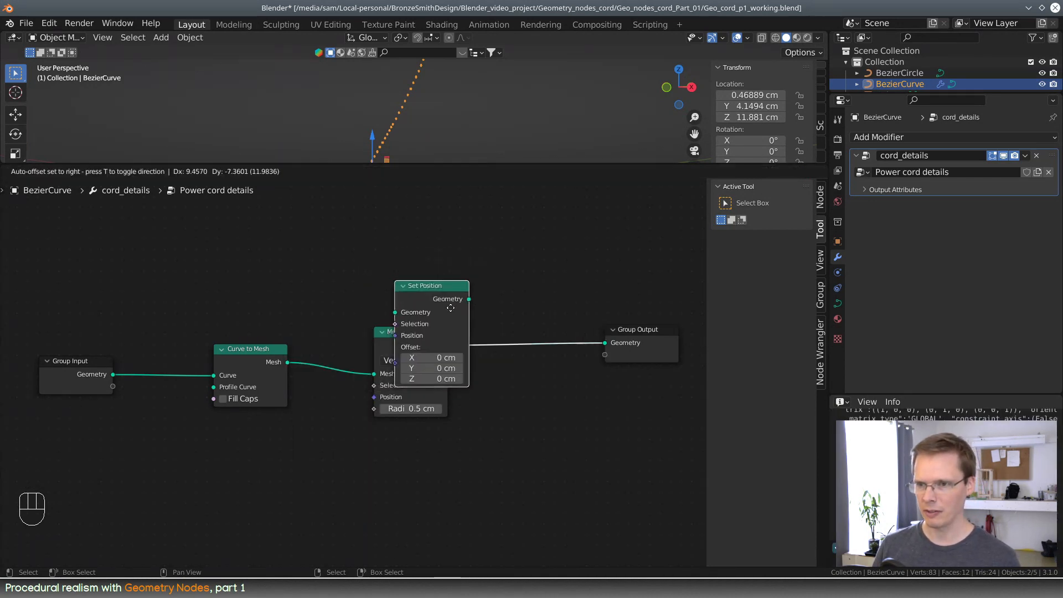
left_click(438, 353)
left_click_drag(437, 353, 396, 350)
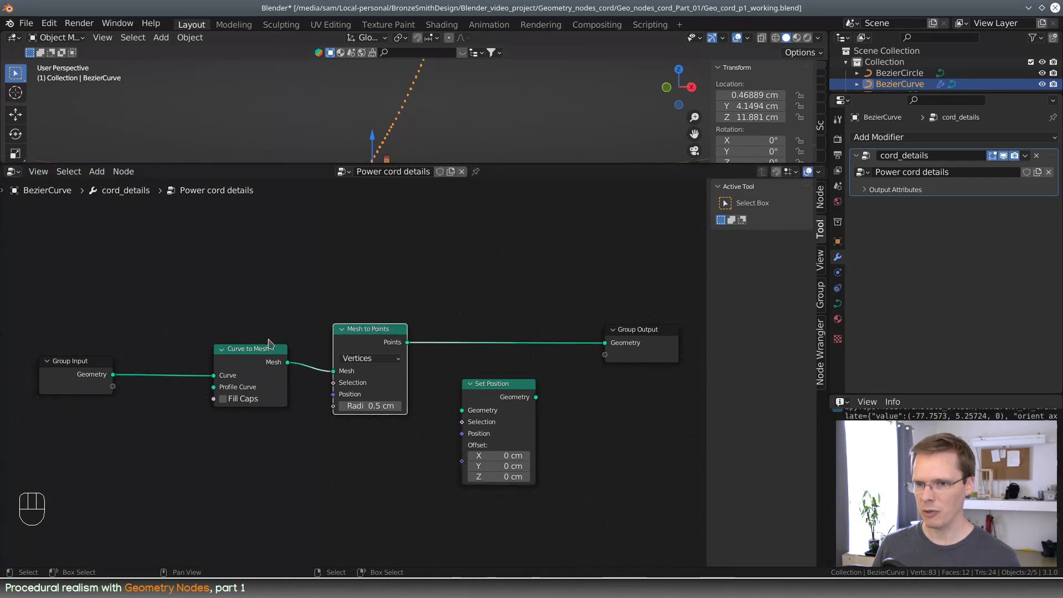
- Spread the existing nodes toward the Group Input side and insert Set Position on the link between Mesh to Points and Group Output
left_click_drag(224, 323, 335, 407)
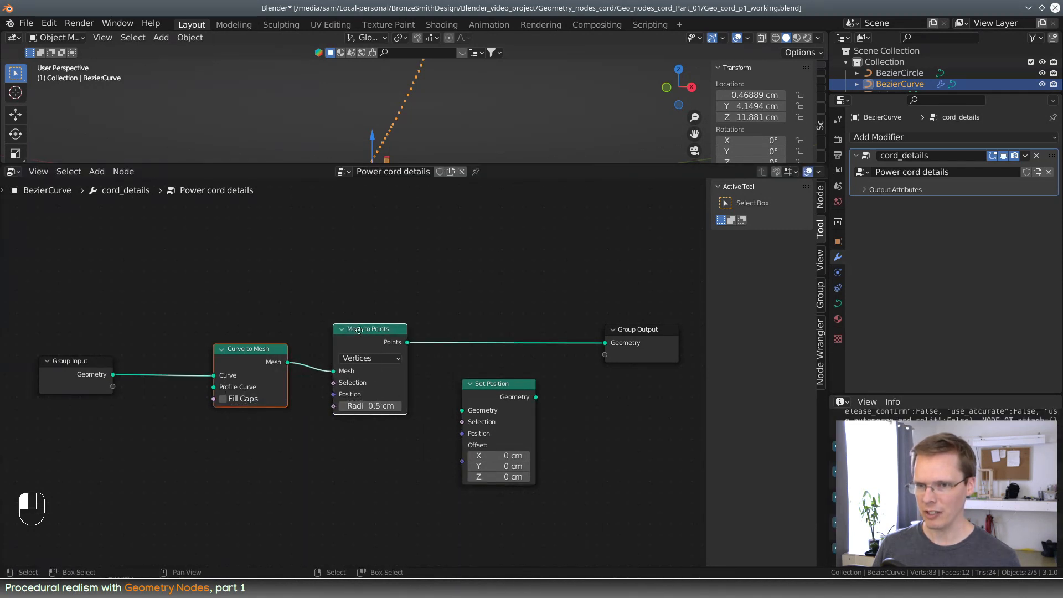
left_click_drag(385, 333, 317, 335)
scroll(316, 335, "down", 2)
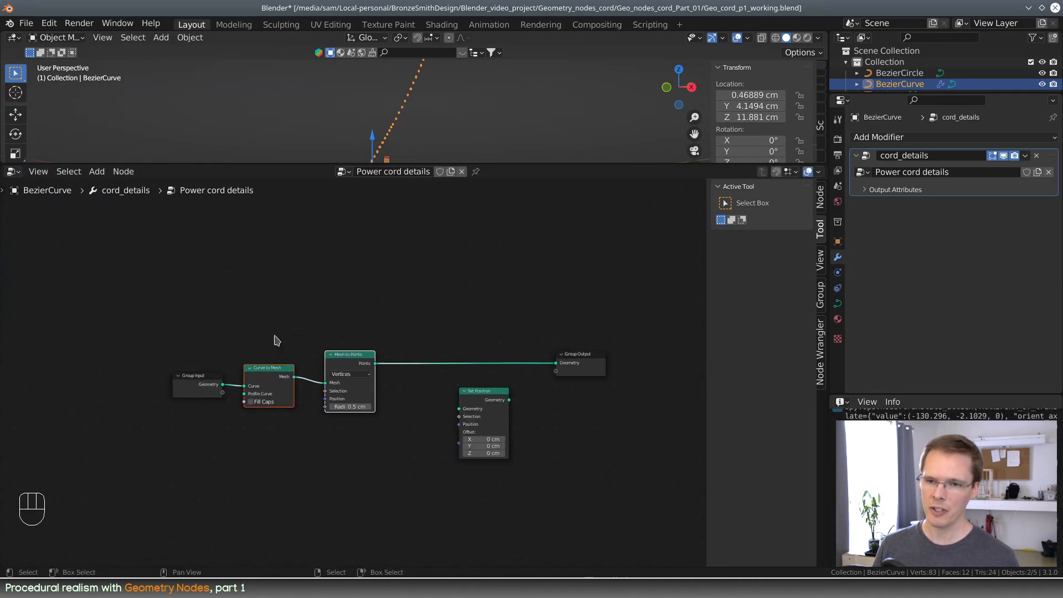
left_click_drag(208, 379, 65, 358)
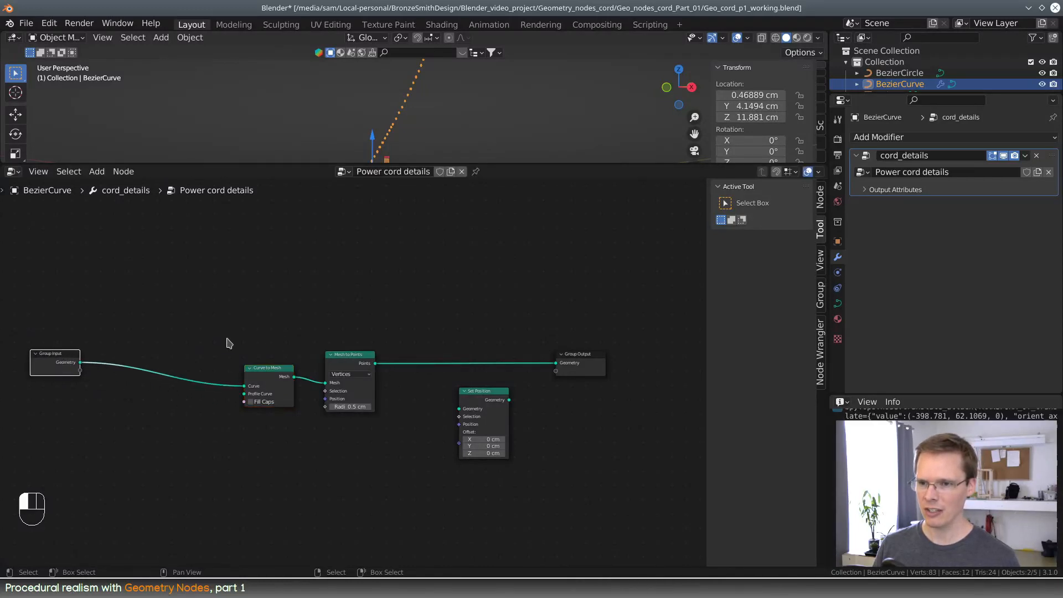
left_click_drag(354, 364, 294, 358)
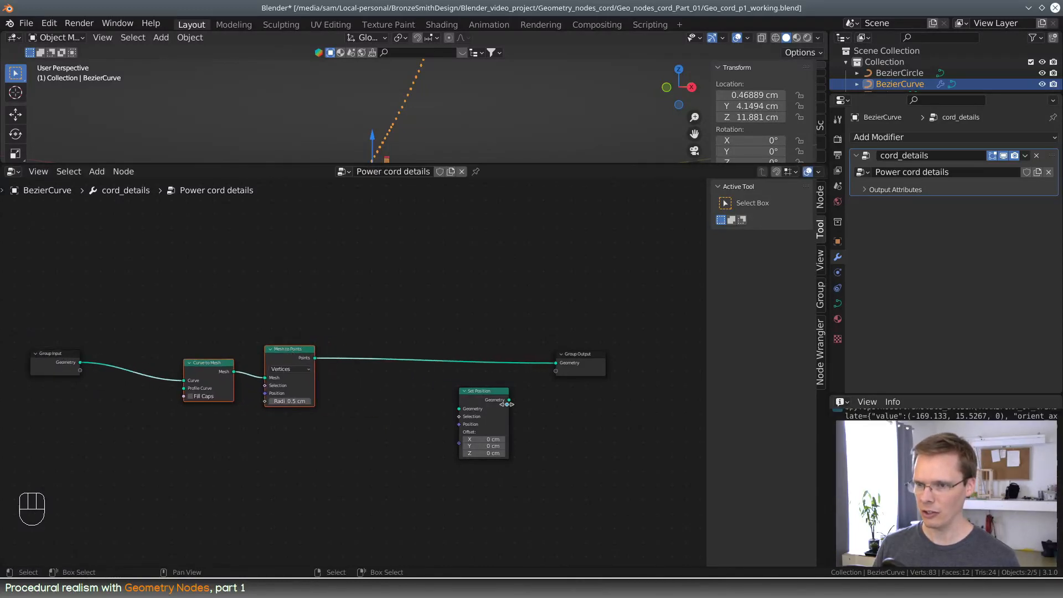
left_click_drag(492, 394, 369, 306)
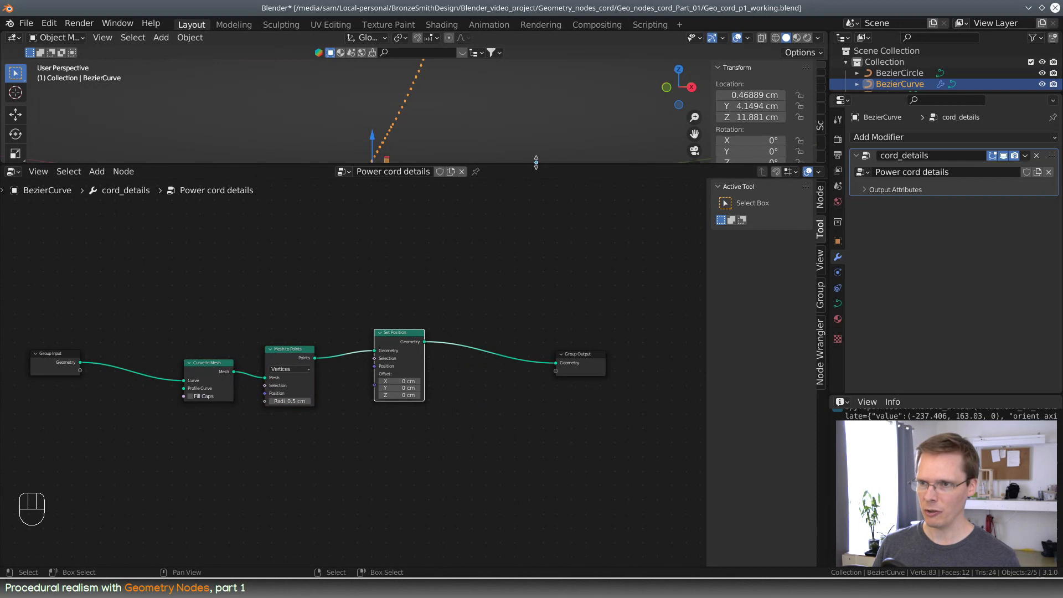
- Enlarge the 3D viewport above the node editor to show both cubes, and shift the Set Position node slightly toward Group Output
left_click_drag(535, 161, 536, 292)
middle_click_drag(504, 403, 518, 405)
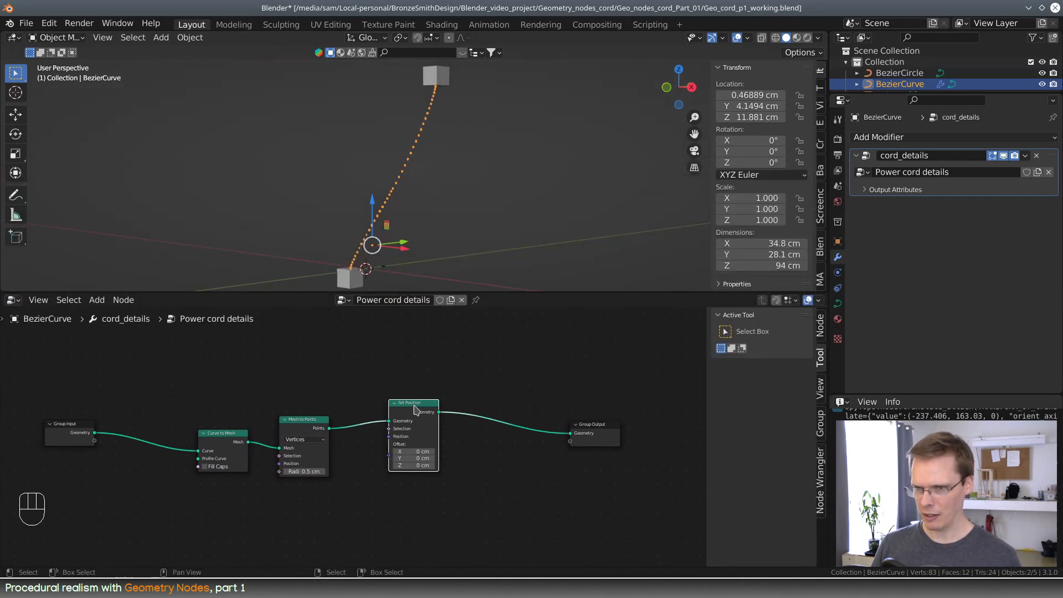
left_click_drag(414, 405, 423, 414)
scroll(500, 438, "up", 3)
middle_click_drag(504, 440, 528, 409)
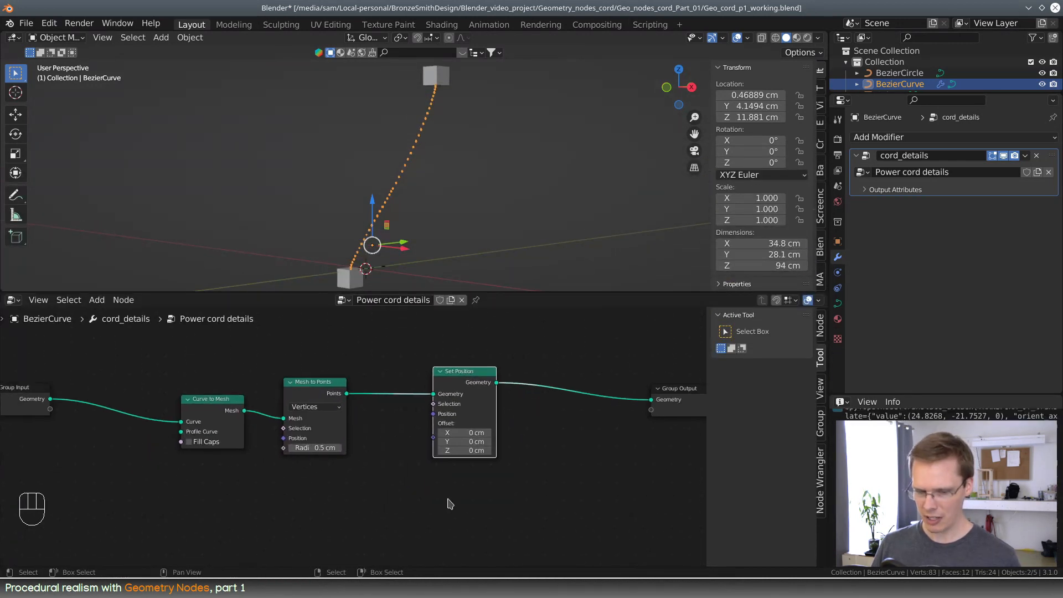
key("shift+a")
left_click(376, 342)
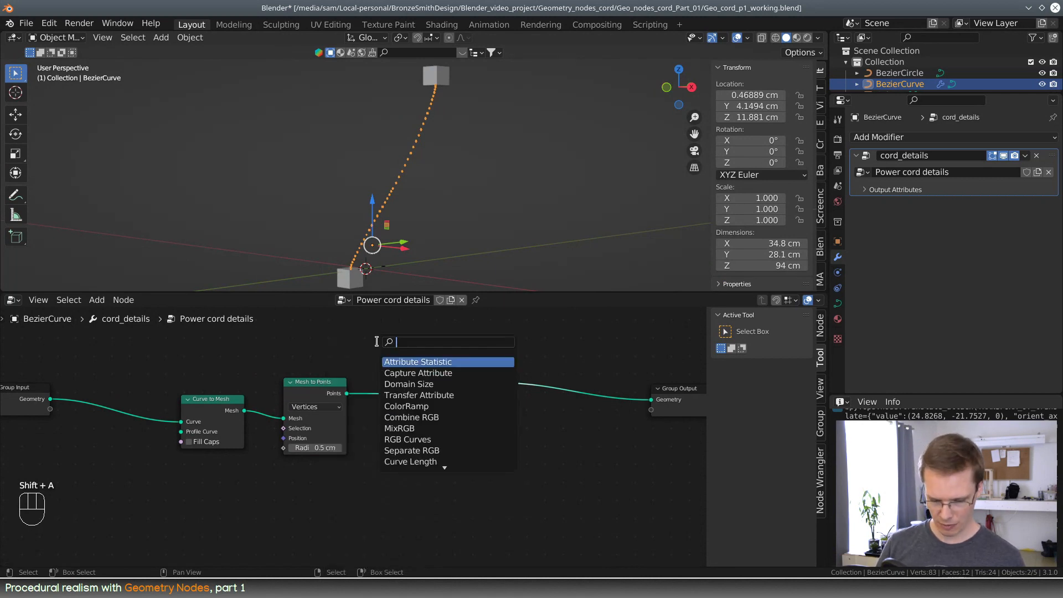
type("value")
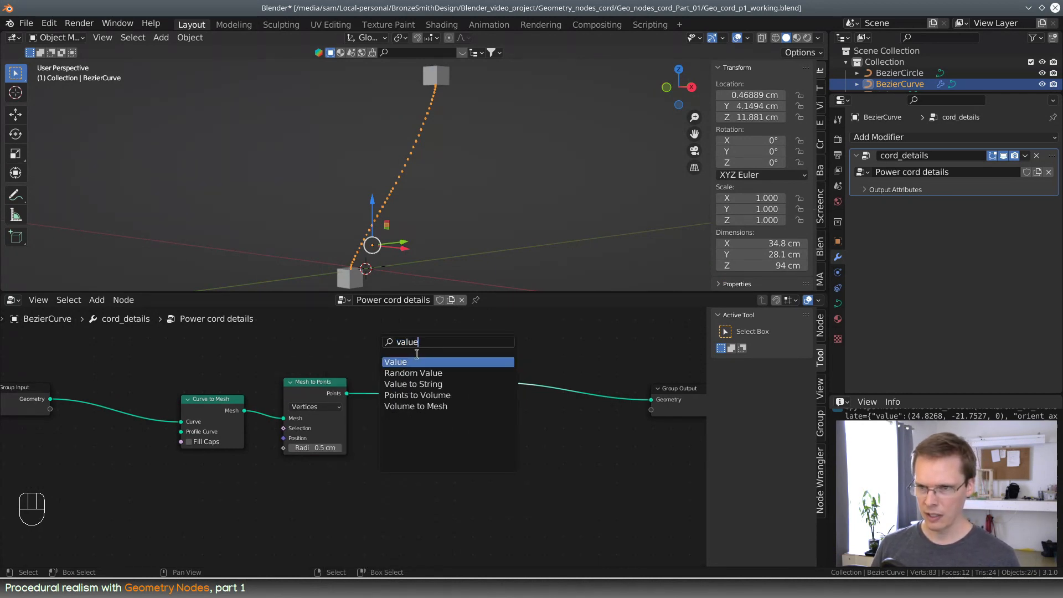
left_click(593, 402)
scroll(532, 443, "up", 4)
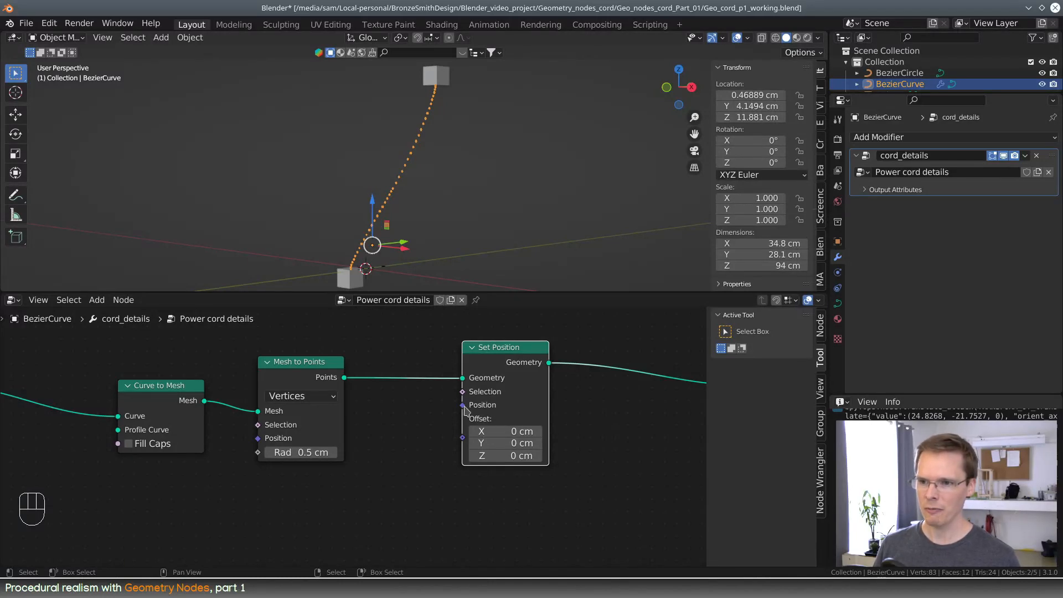
mouse_move(467, 413)
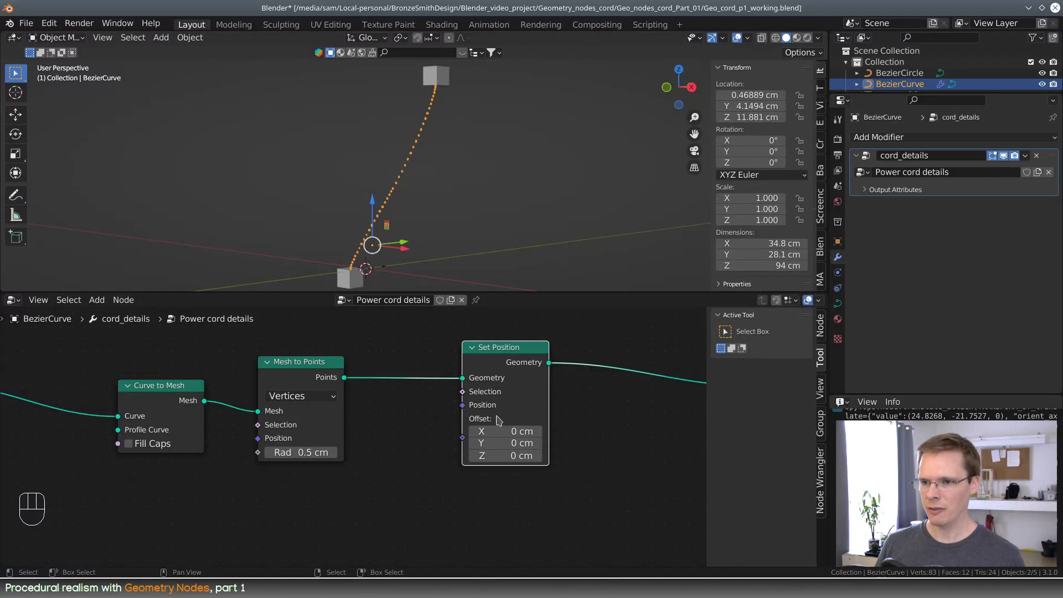
scroll(562, 446, "down", 3)
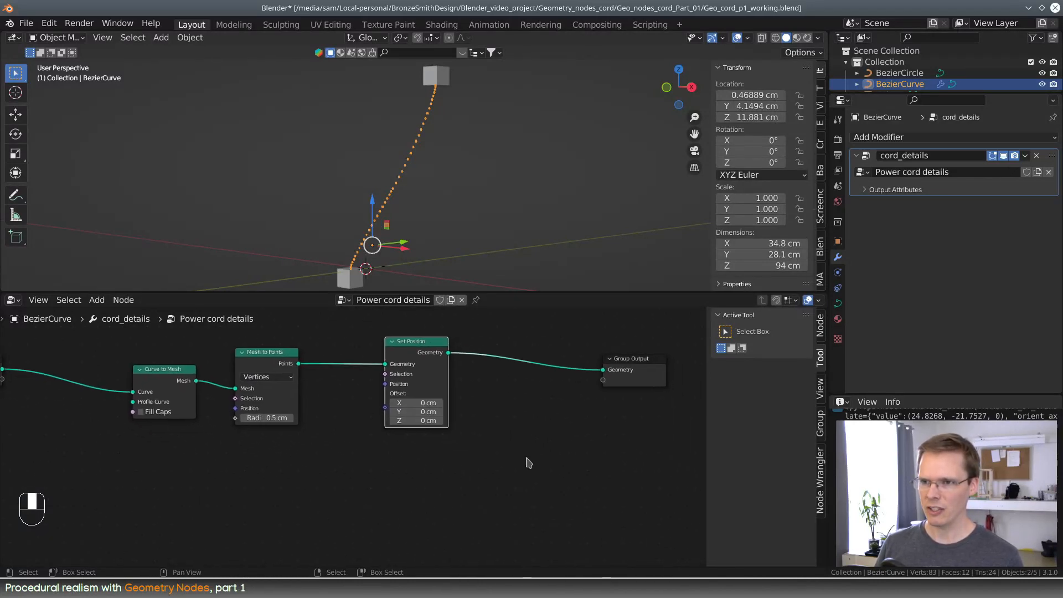
middle_click_drag(514, 431, 522, 446)
key("shift+a")
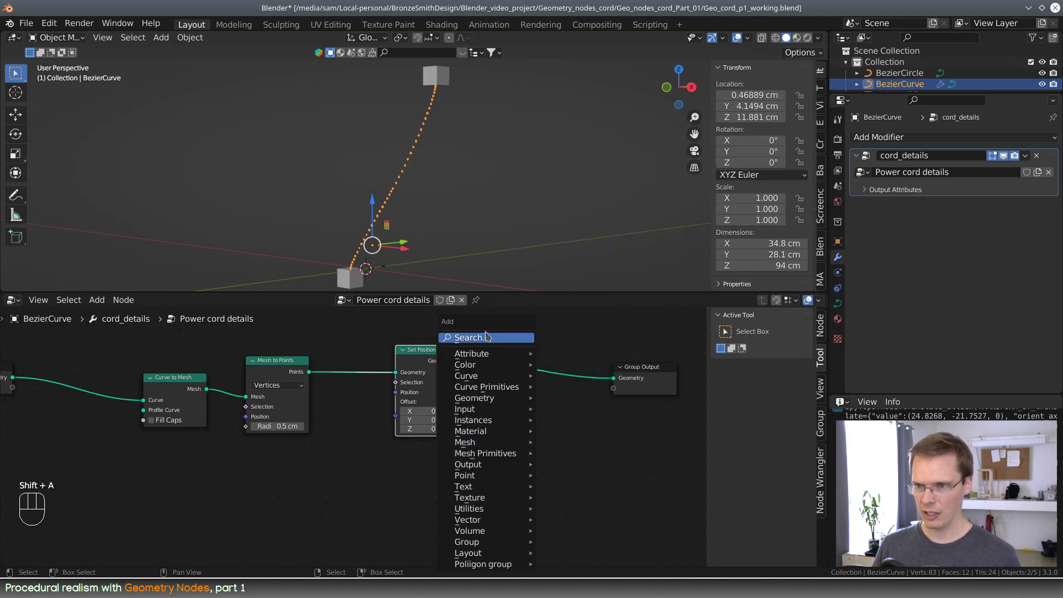
left_click(486, 337)
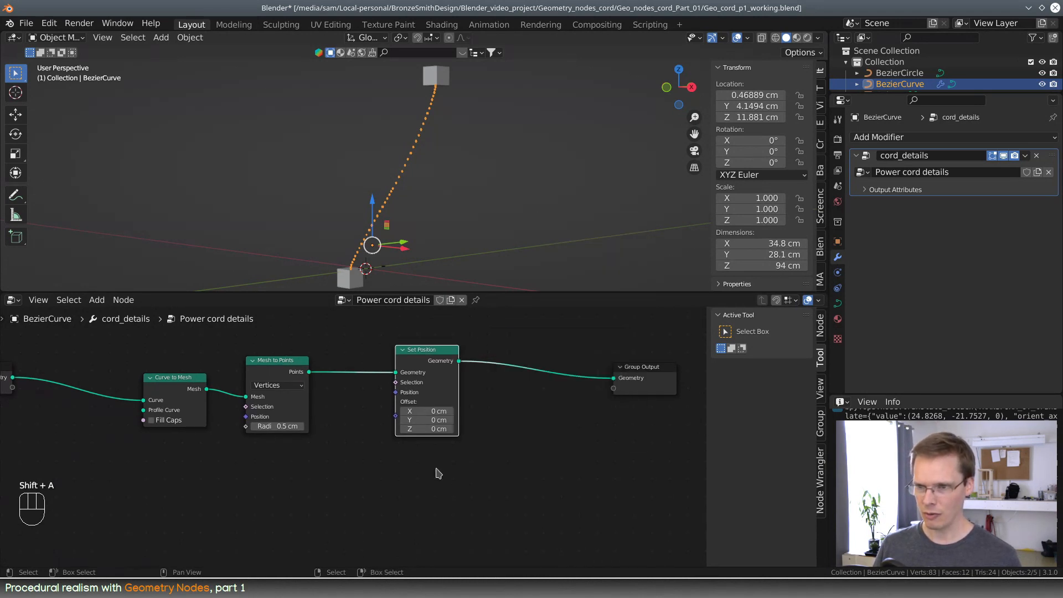
mouse_move(429, 411)
left_mouse_down()
mouse_move(445, 412)
mouse_move(429, 411)
left_mouse_up()
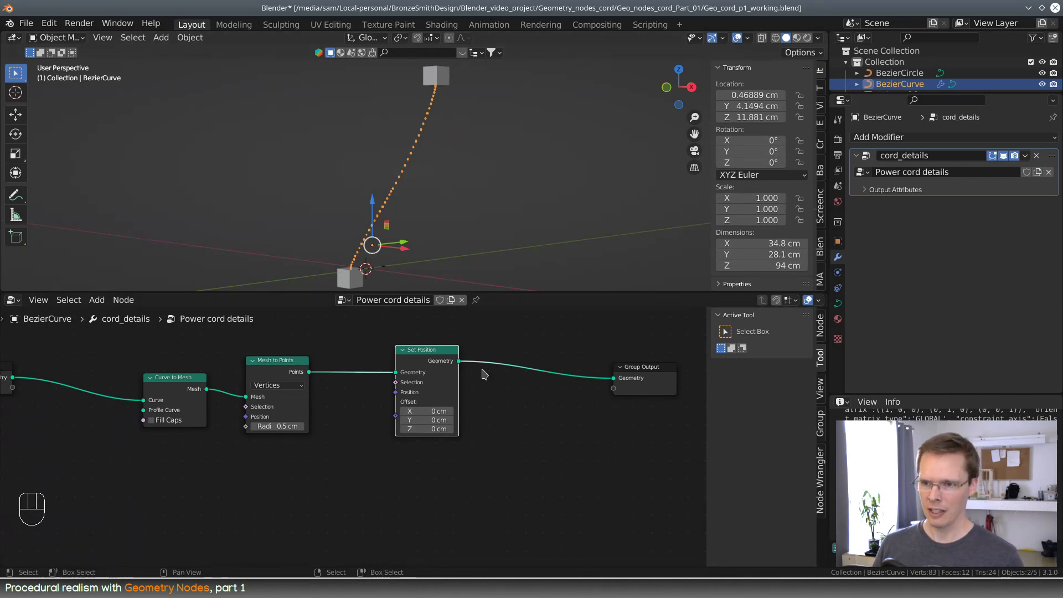
- Set the X offset of the Set Position node to -1 cm
middle_click_drag(503, 199, 555, 200)
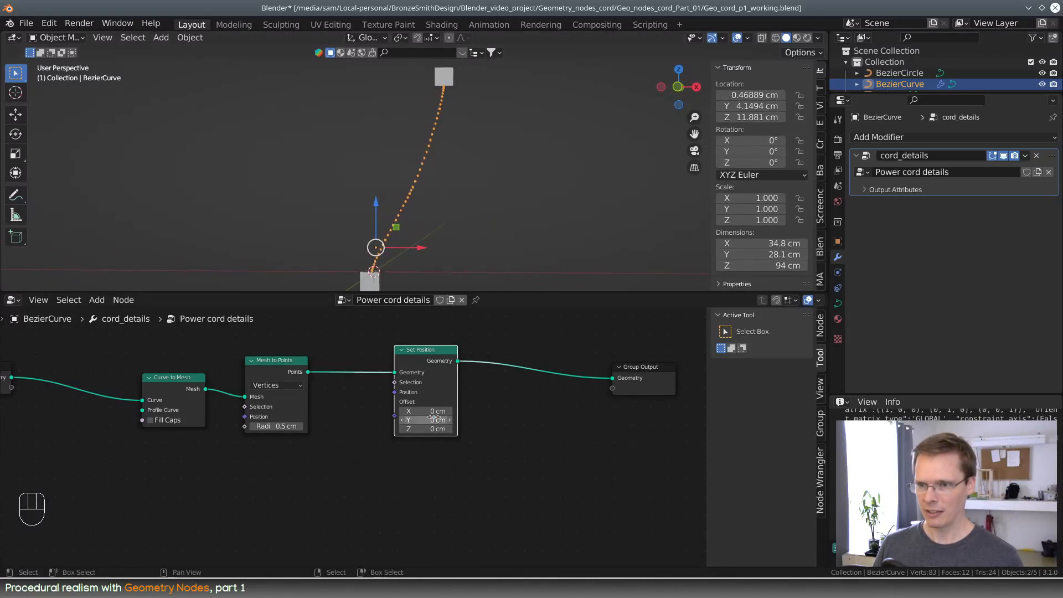
left_click(450, 411)
mouse_move(426, 411)
left_mouse_down("shift")
mouse_move(395, 410)
mouse_move(415, 411)
left_mouse_up("shift")
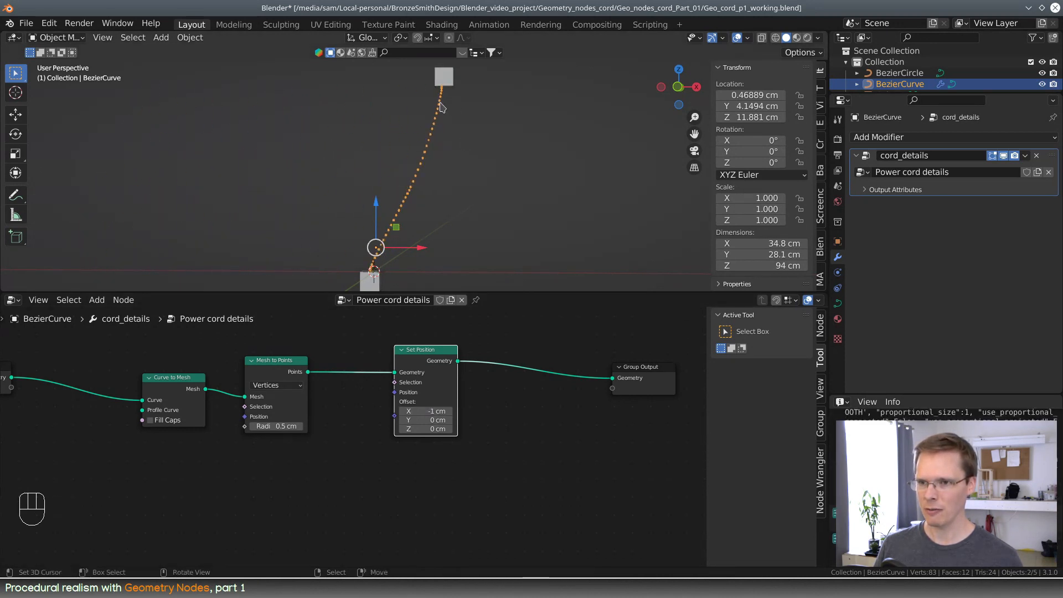
- Reset the X offset of the Set Position node to 0 cm
mouse_move(437, 215)
middle_mouse_down()
mouse_move(470, 231)
mouse_move(443, 230)
mouse_move(459, 224)
mouse_move(450, 89)
mouse_move(404, 221)
mouse_move(442, 222)
middle_mouse_up()
left_click(434, 411)
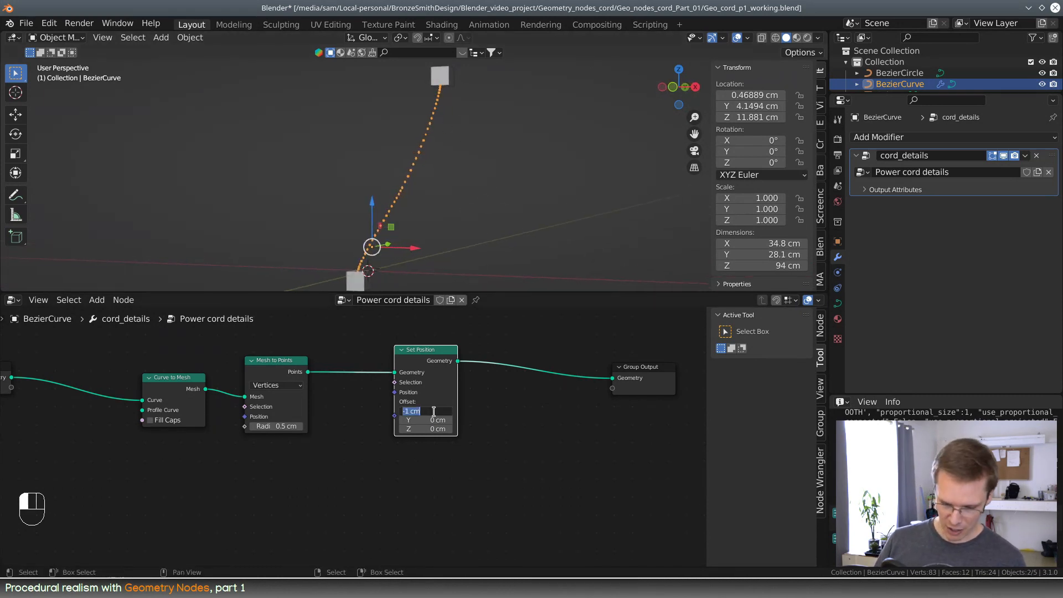
type("0")
key("Return")
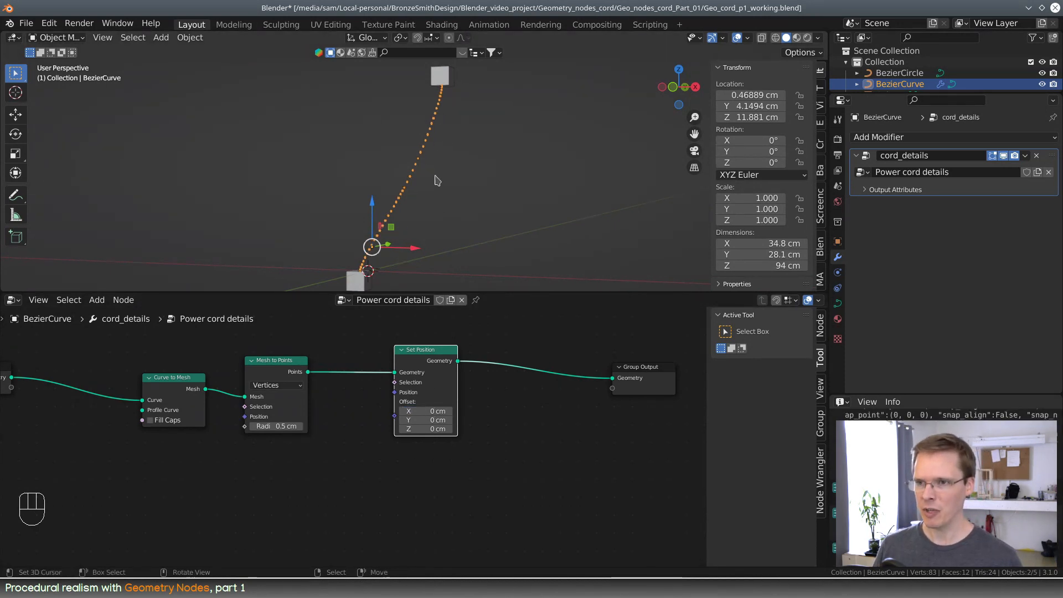
- Add a Noise Texture node and place it below the Mesh to Points node
middle_click_drag(434, 177, 463, 108)
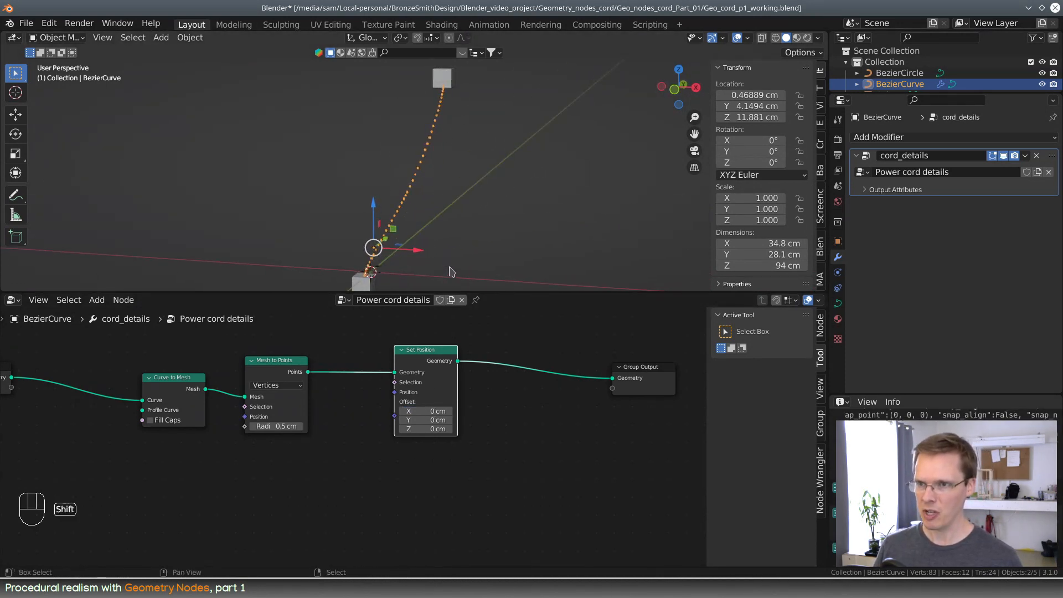
middle_click_drag(440, 273, 442, 231)
key("shift+a")
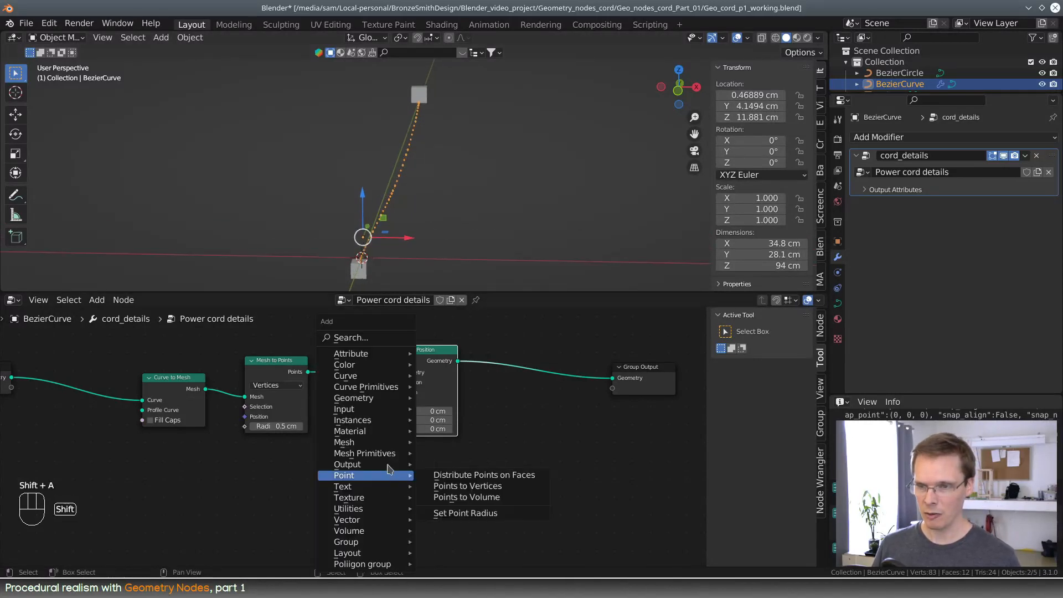
left_click(349, 335)
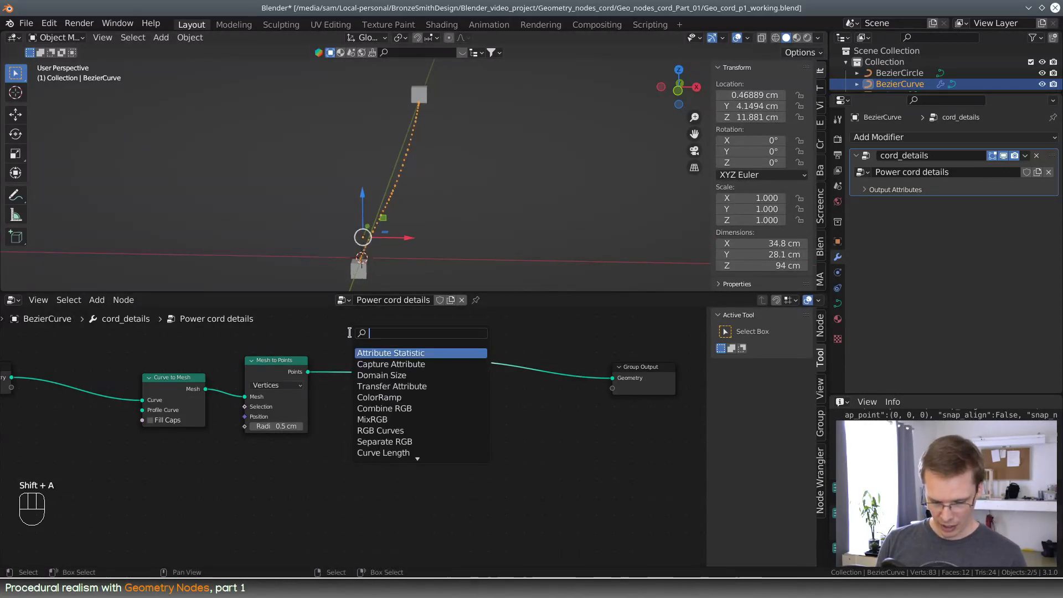
type("noise")
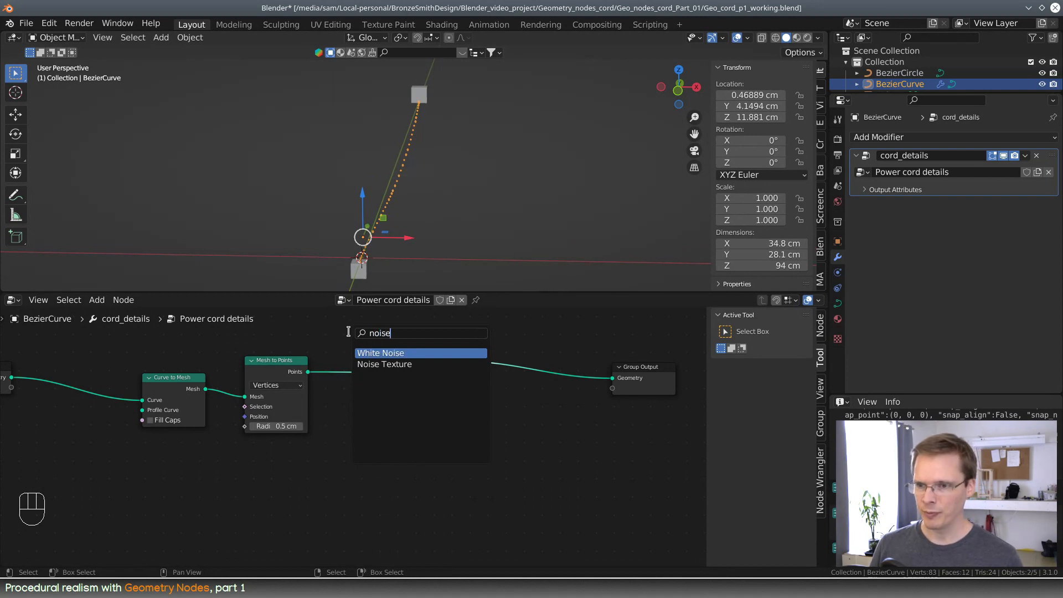
key("Down")
key("Return")
left_click(271, 458)
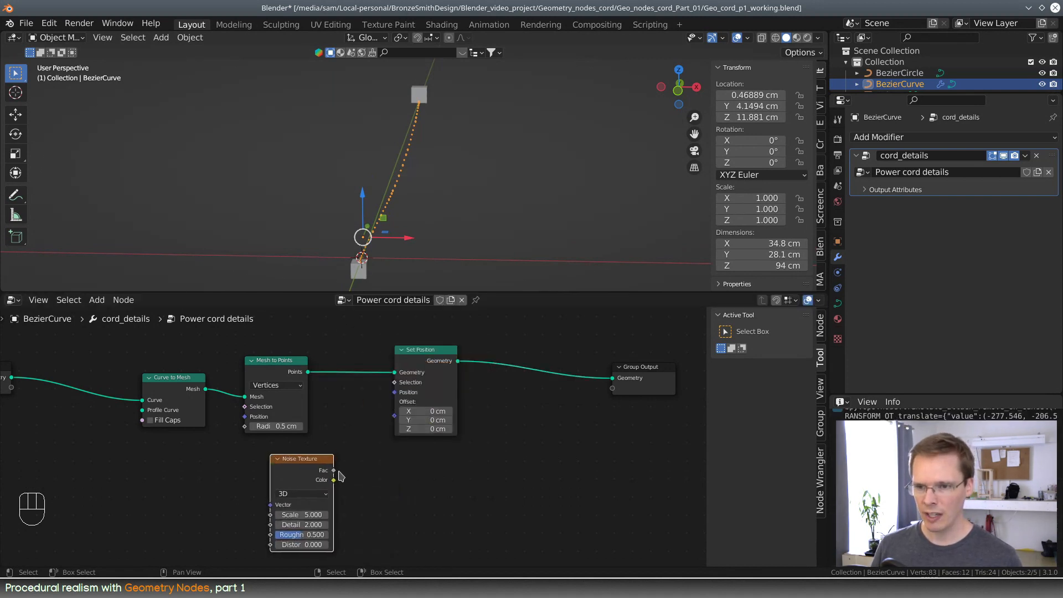
- Connect the Noise Texture's Color output to the Offset input of Set Position and inspect the displaced points from several angles
left_click_drag(331, 473, 396, 419)
middle_click_drag(421, 166, 440, 225)
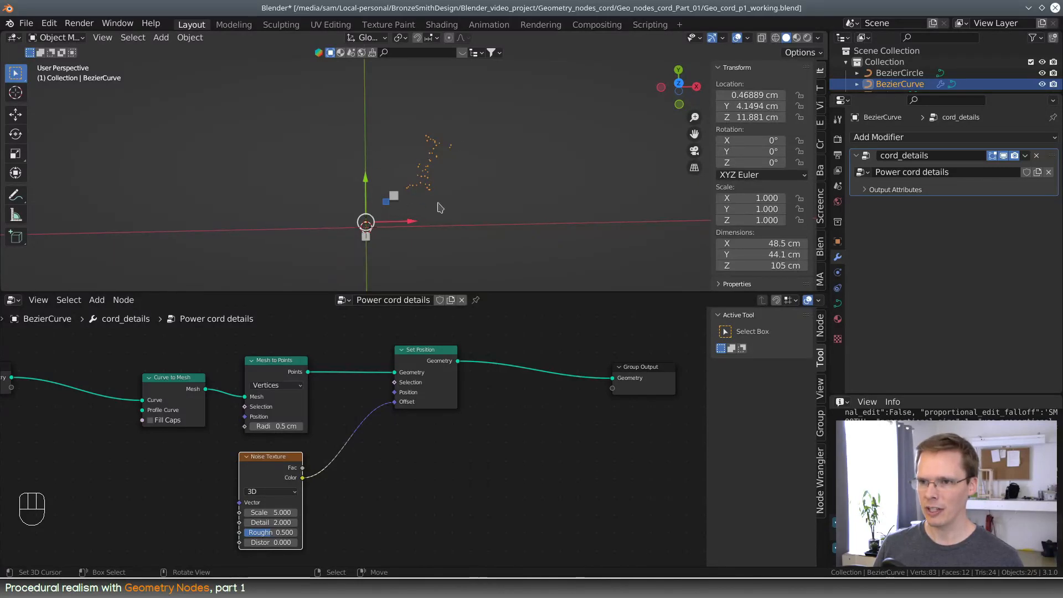
middle_click_drag(469, 254, 468, 148)
mouse_move(510, 181)
middle_mouse_down()
mouse_move(510, 194)
mouse_move(520, 184)
mouse_move(505, 197)
middle_mouse_up()
- Move the Noise Texture node farther from Set Position, leaving room on the link between them
left_click_drag(276, 462, 283, 462)
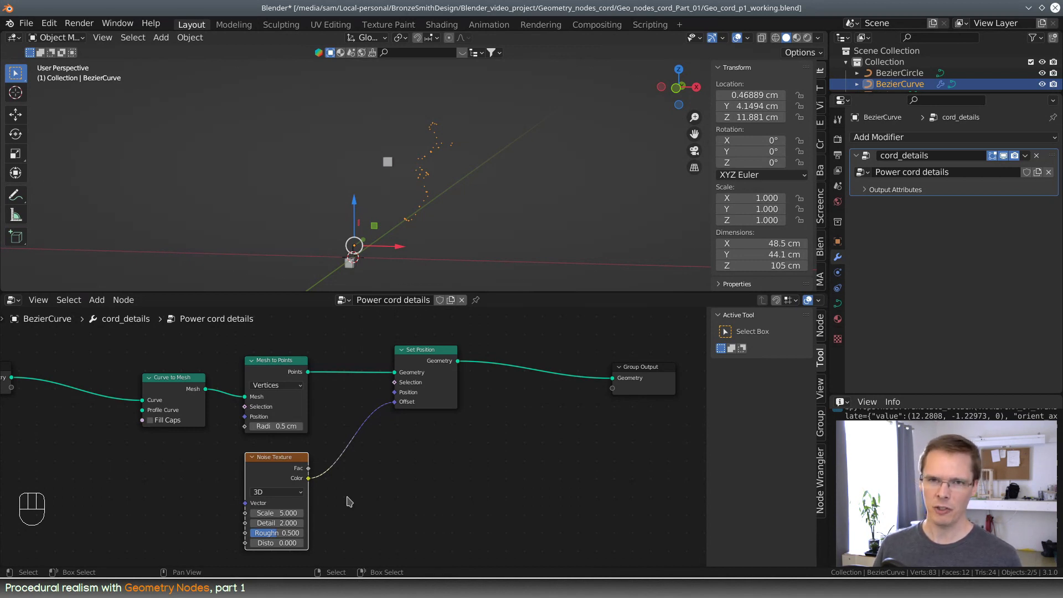
left_click_drag(287, 464, 223, 465)
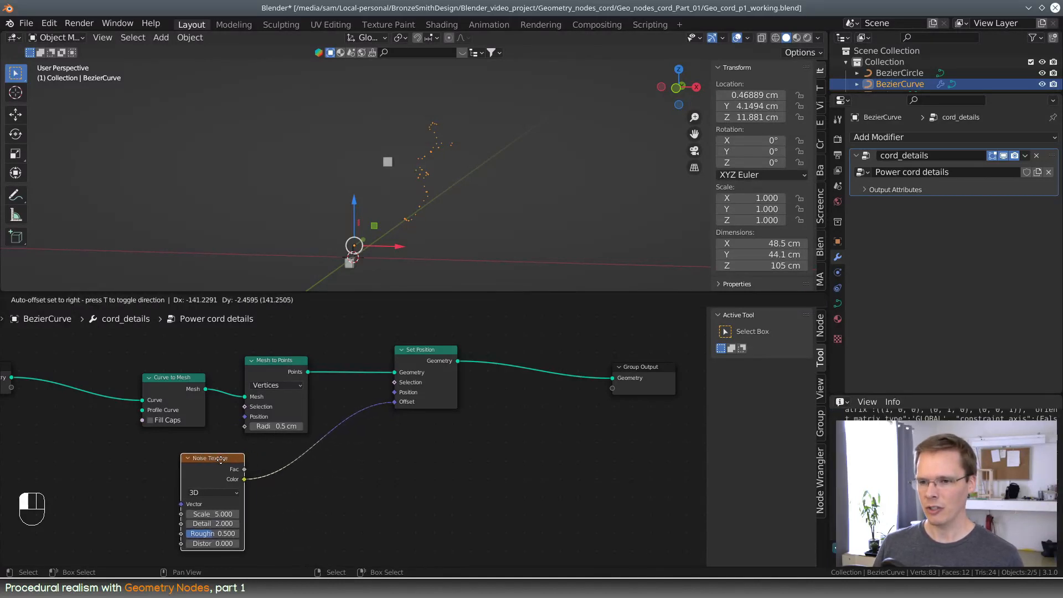
middle_click_drag(454, 227, 419, 303)
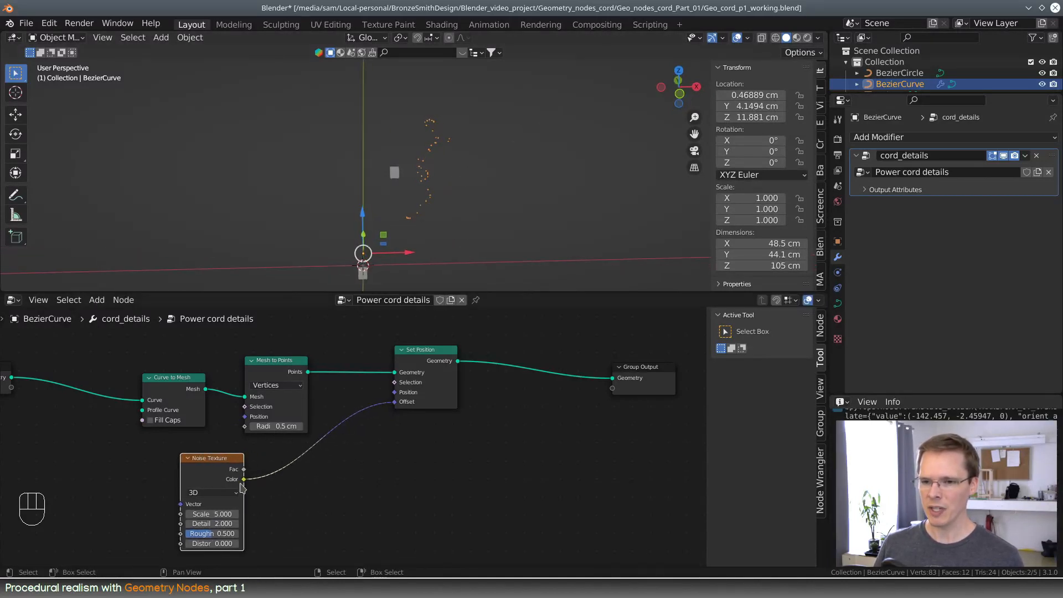
middle_click_drag(490, 163, 473, 191)
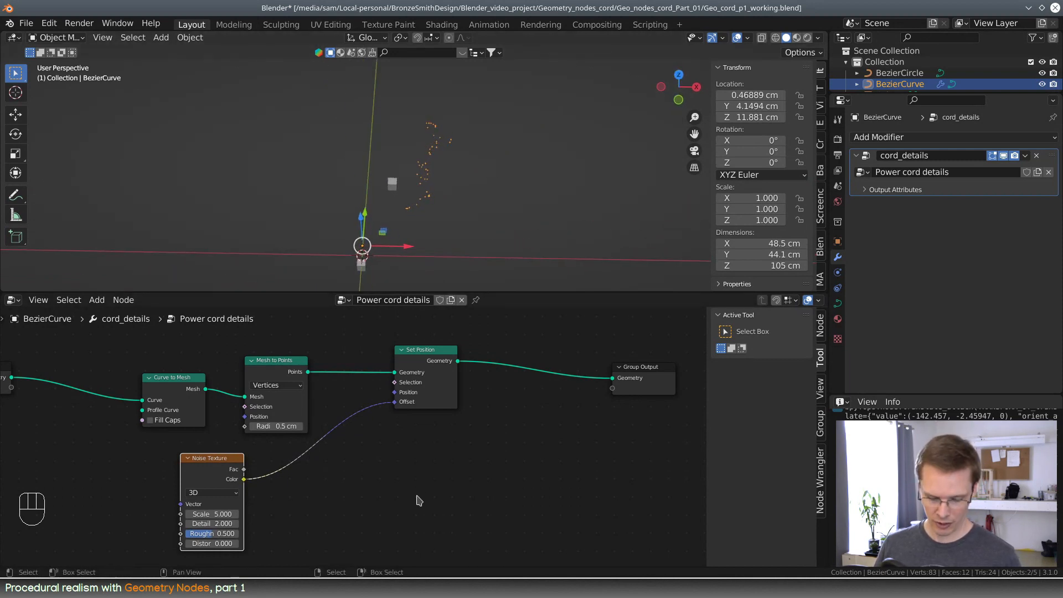
key("shift+a")
left_click(400, 352)
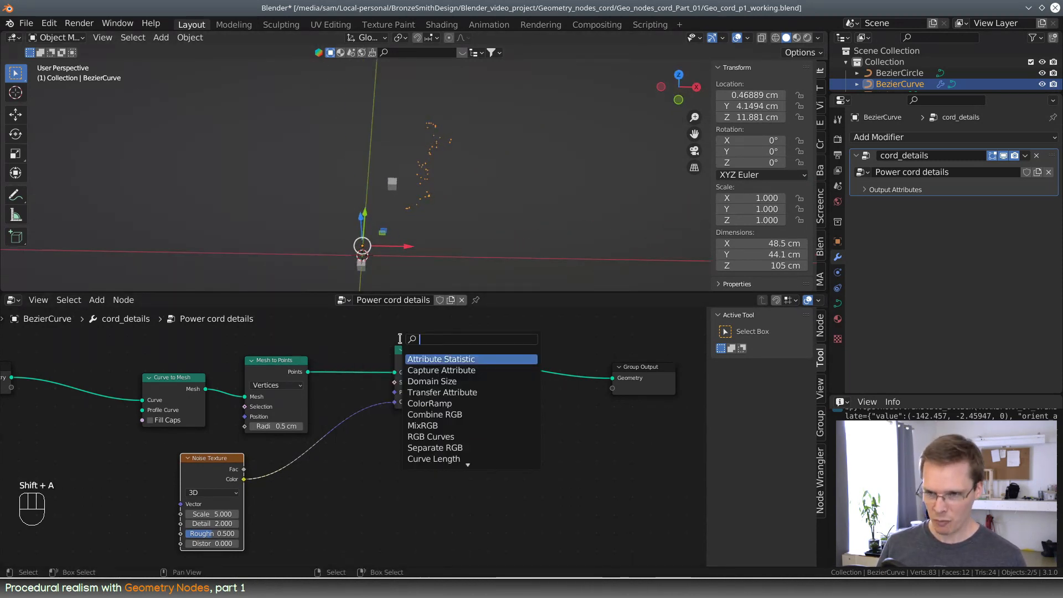
type("map")
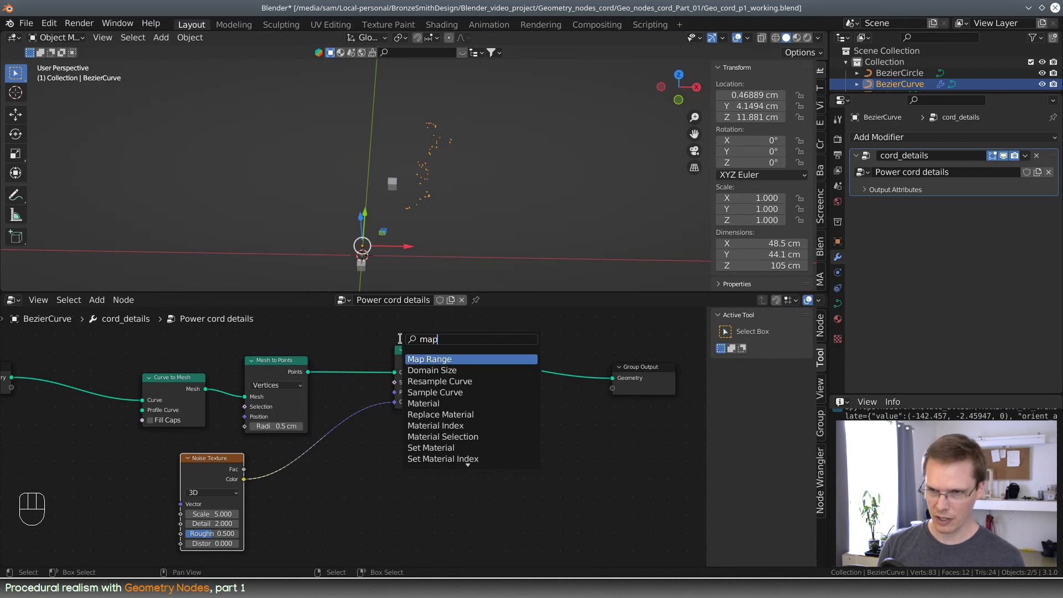
key("BackSpace")
key("BackSpace")
key("Escape")
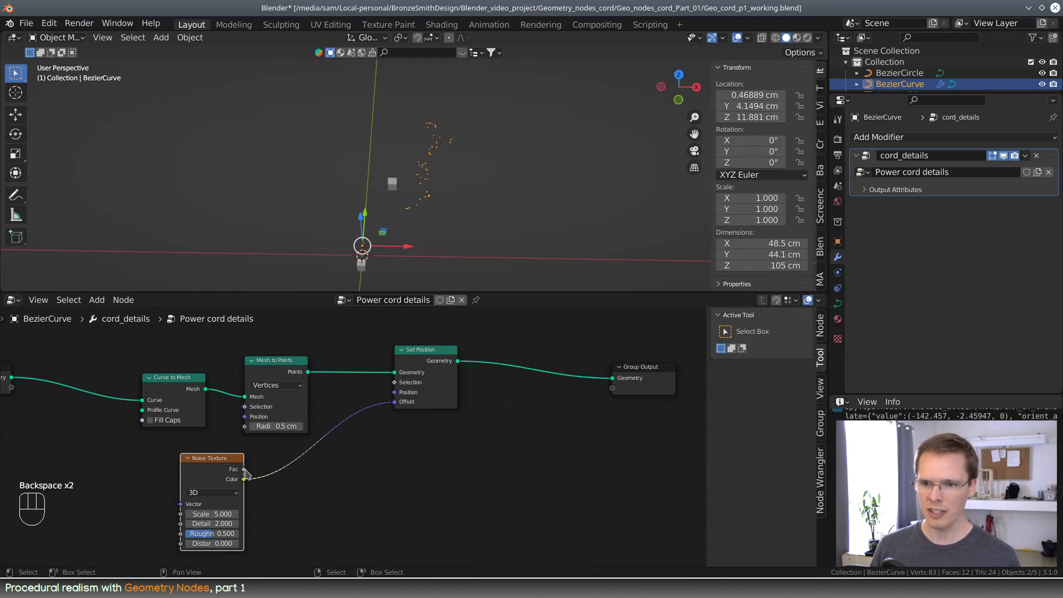
- Try the Noise Texture's Fac output as the Set Position Offset, inspect the points, and reconnect the Color output
left_click_drag(244, 469, 394, 402)
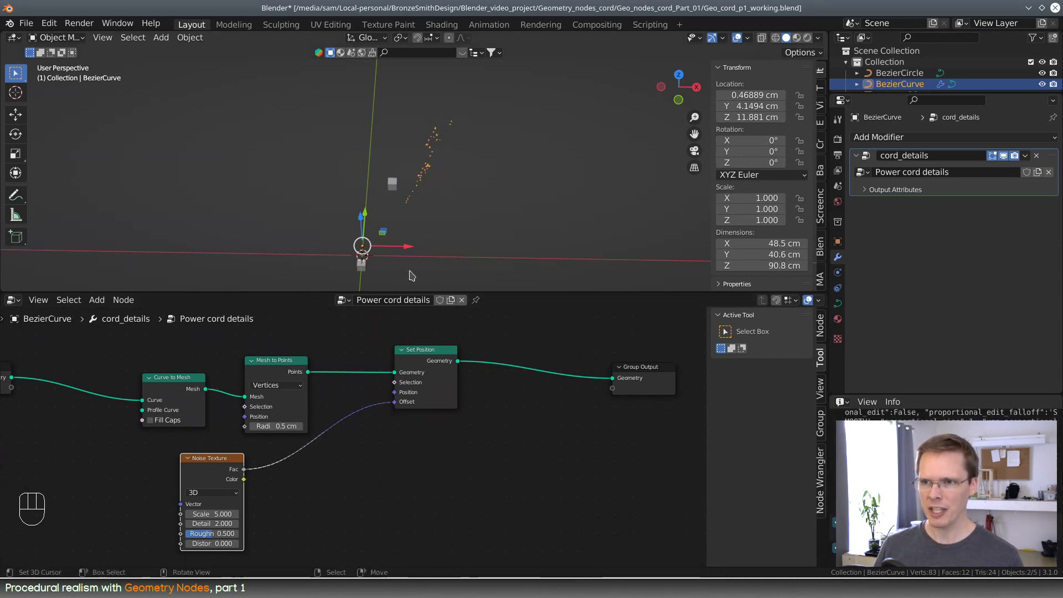
middle_click_drag(411, 275, 442, 233)
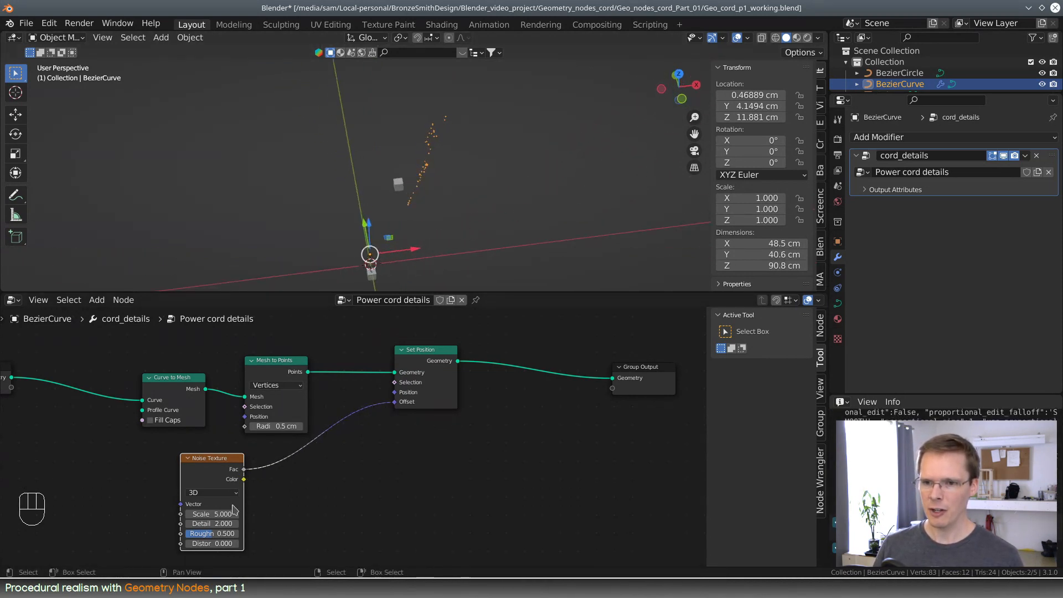
left_click_drag(244, 480, 394, 401)
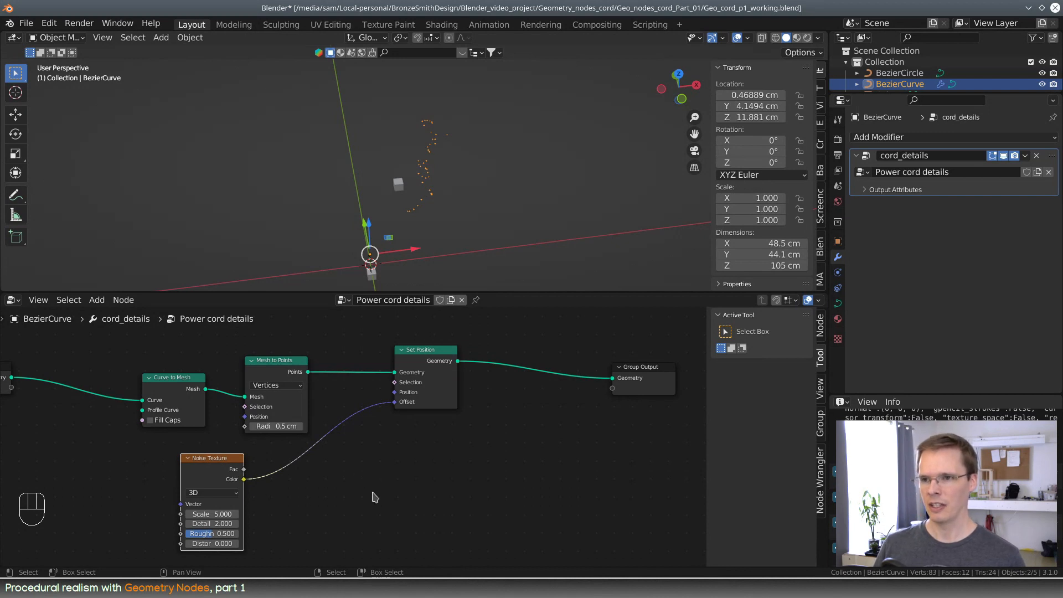
middle_click_drag(388, 493, 416, 445)
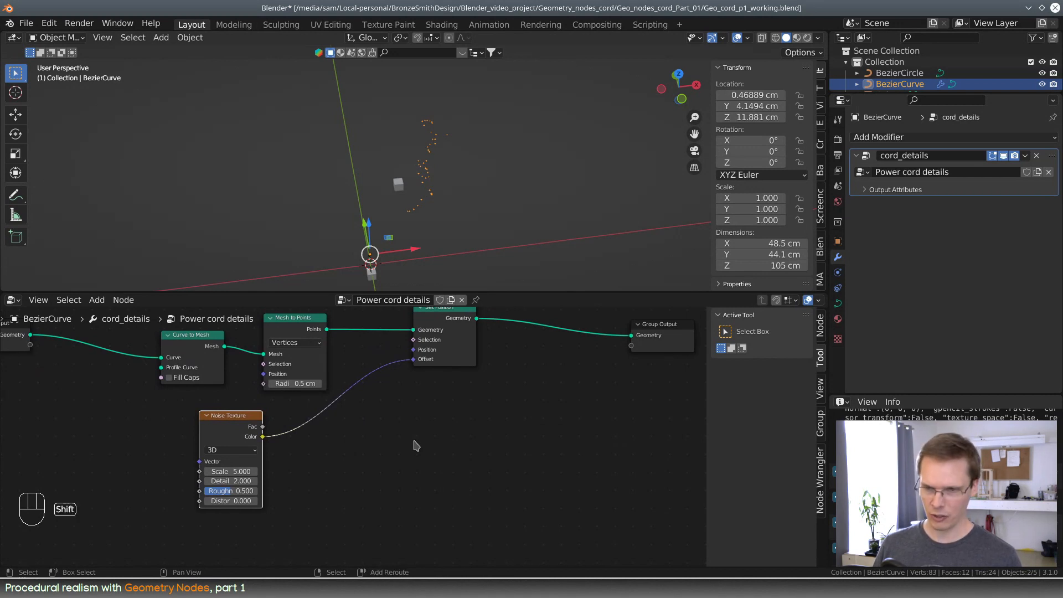
key("shift+a")
left_click(394, 338)
type("seperate")
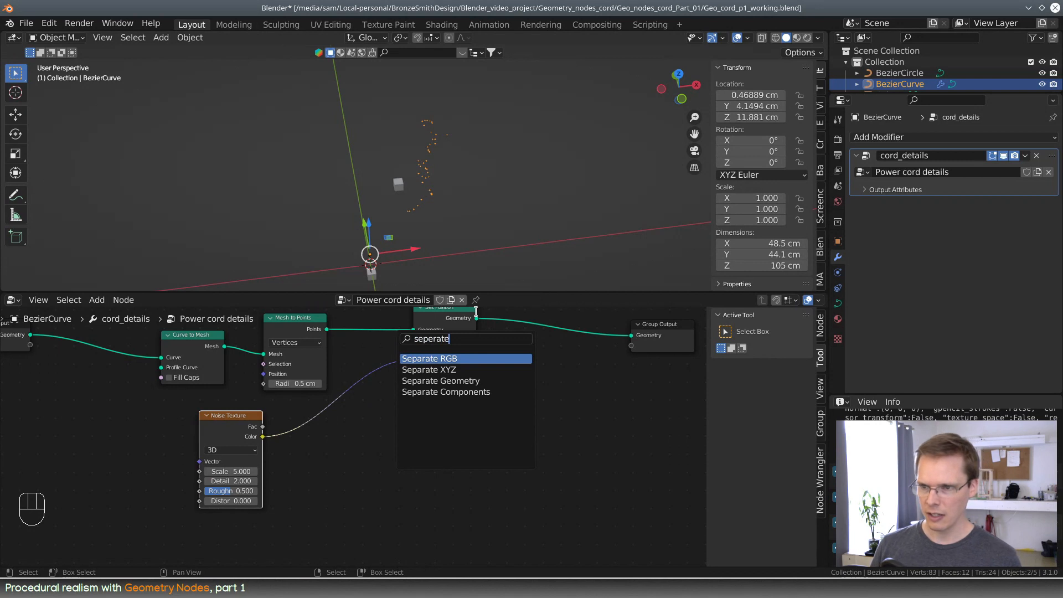
left_click(492, 359)
right_click(350, 423)
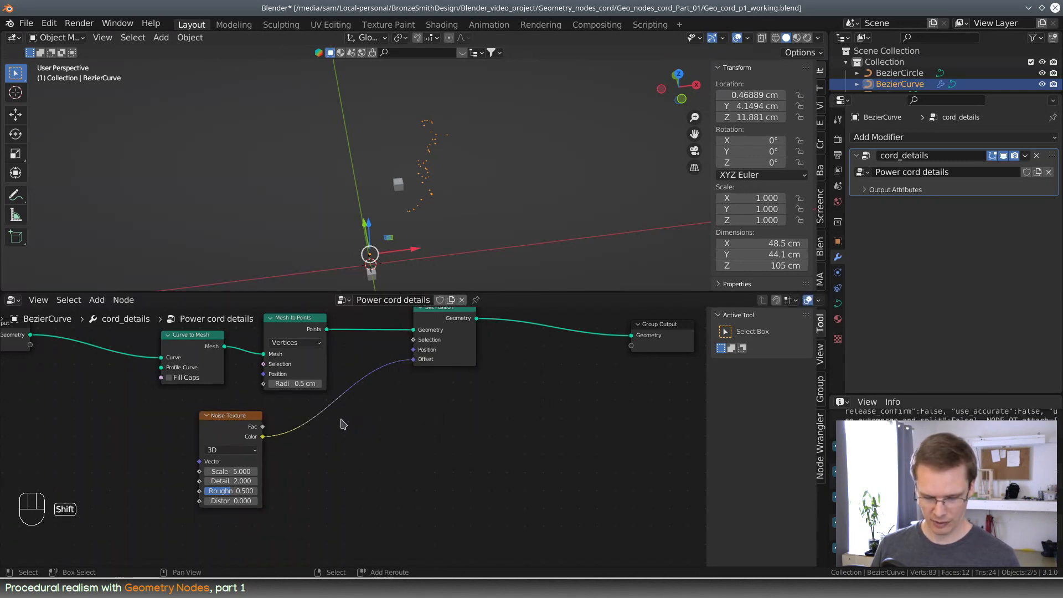
- Add a Separate RGB node on the link between the Noise Texture's Color output and Set Position's Offset
key("shift+a")
left_click(316, 336)
type("seper")
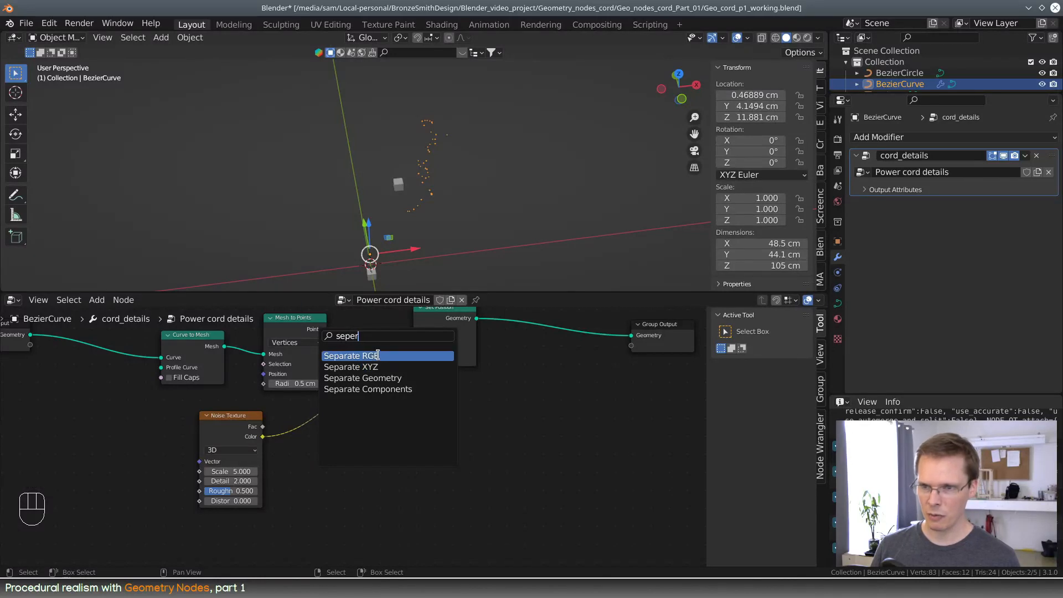
key("Return")
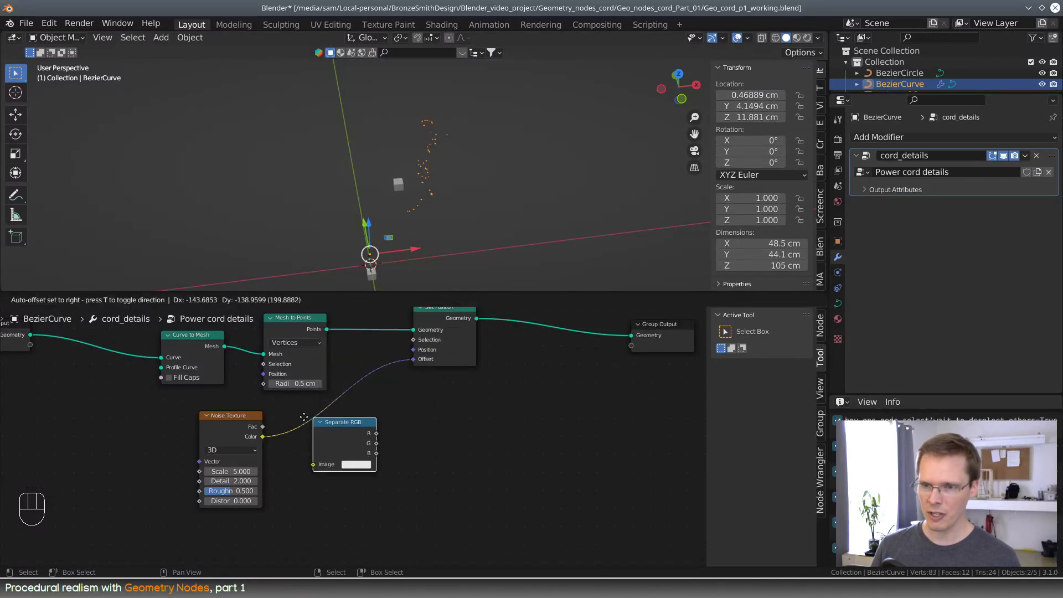
left_click(315, 422)
- Add a Combine XYZ node on the link between Separate RGB's R output and Set Position's Offset
key("shift+a")
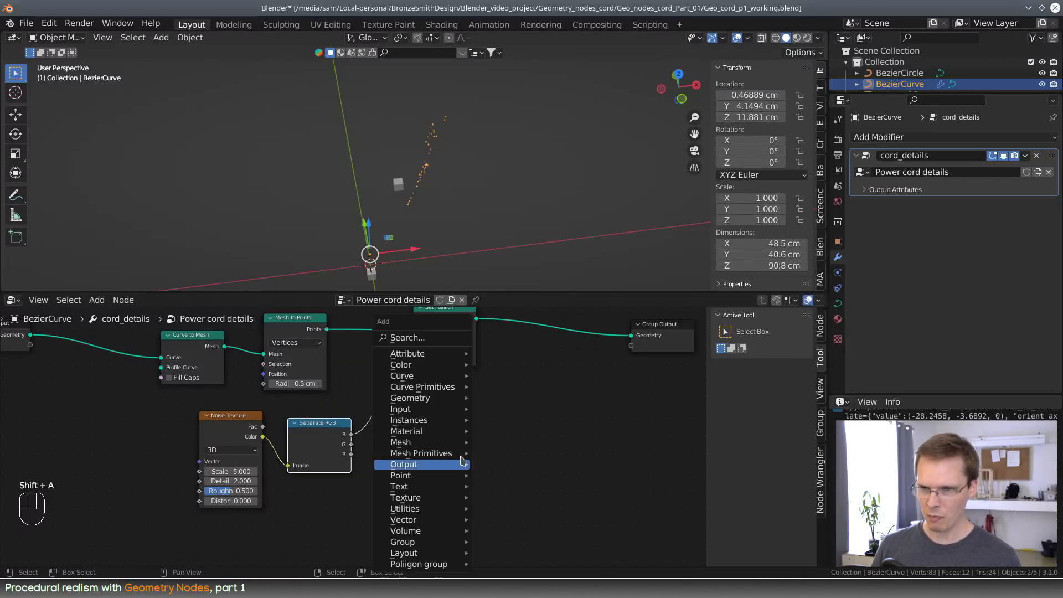
left_click(431, 339)
type("combine")
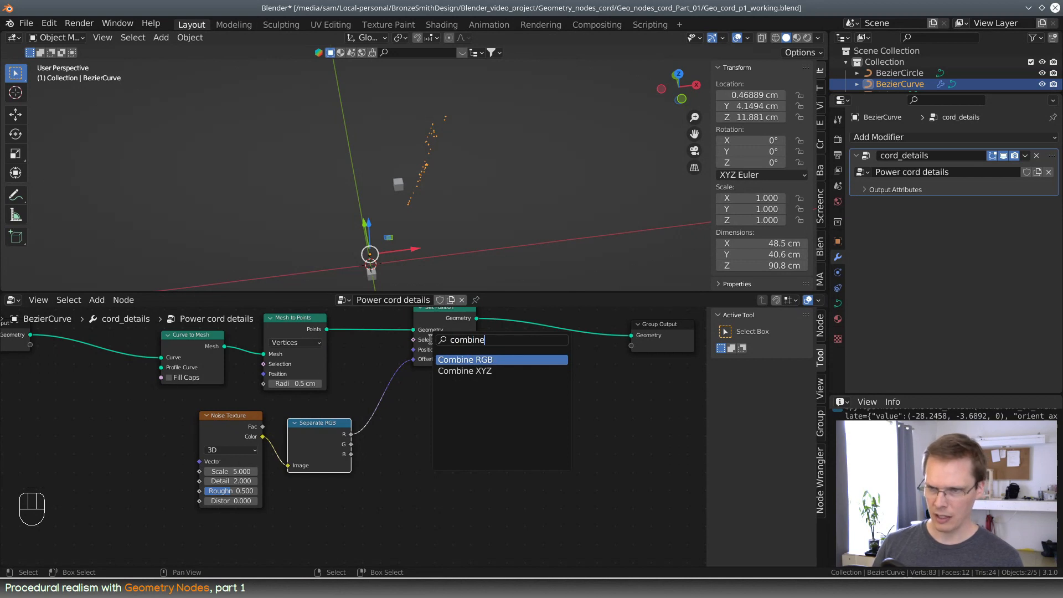
left_click(464, 371)
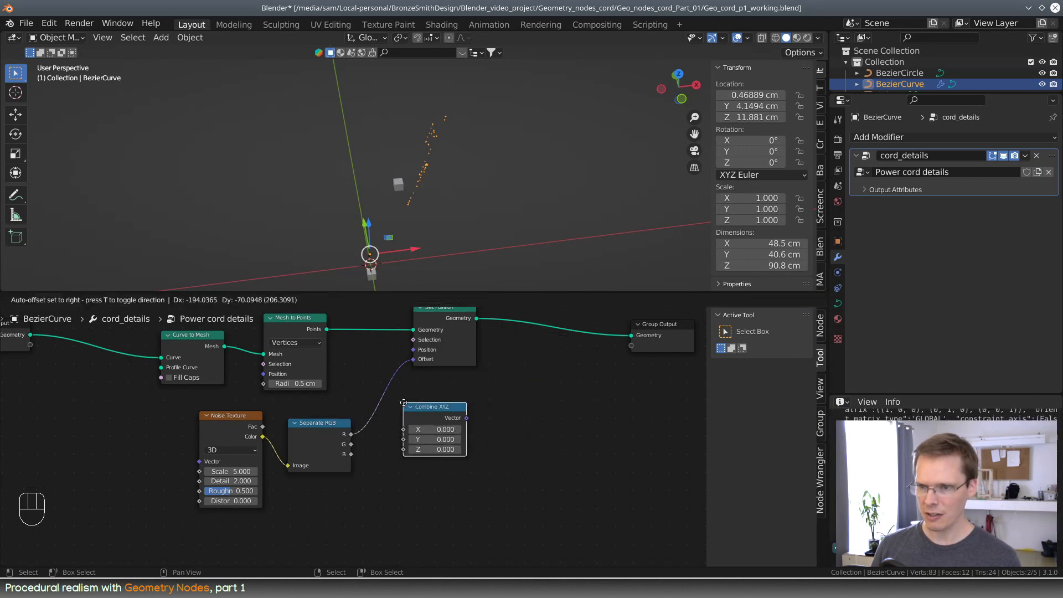
left_click(468, 441)
middle_click_drag(512, 403, 517, 417)
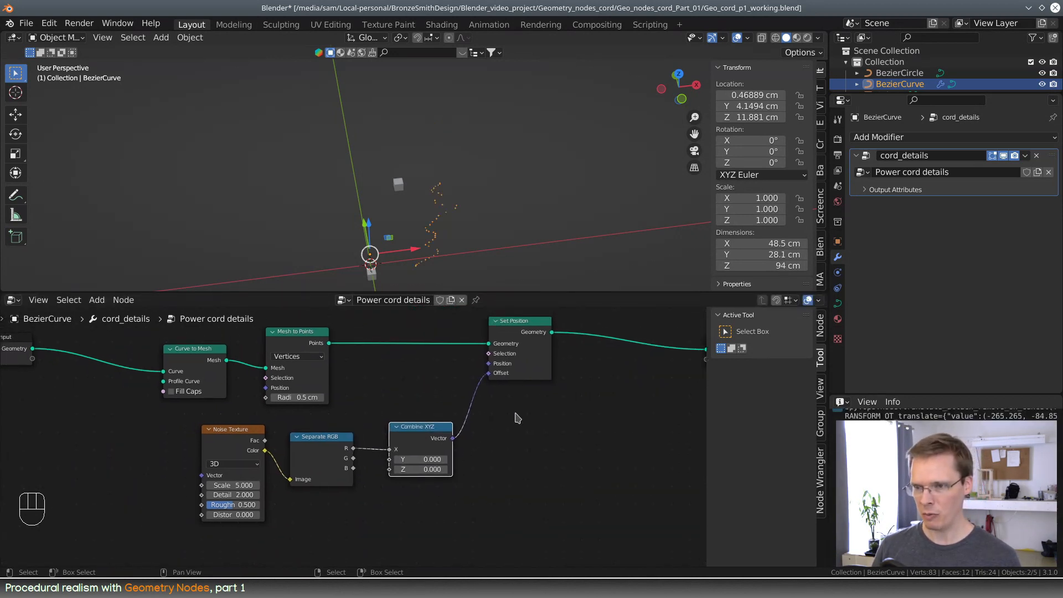
- Connect Separate RGB's G and B outputs to the Y and Z inputs of Combine XYZ
left_click_drag(419, 431, 423, 437)
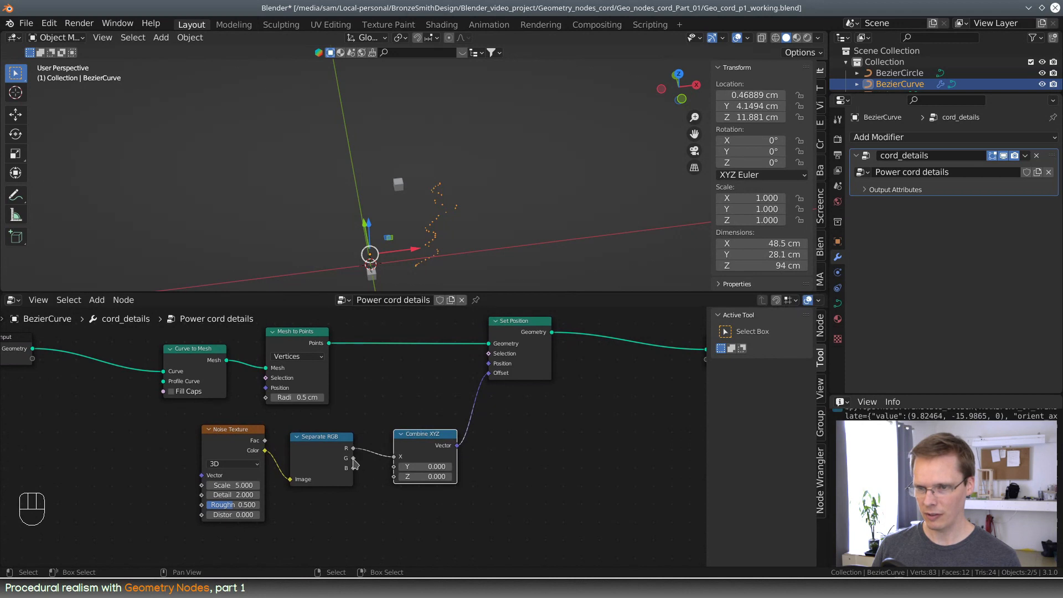
left_click_drag(354, 458, 394, 476)
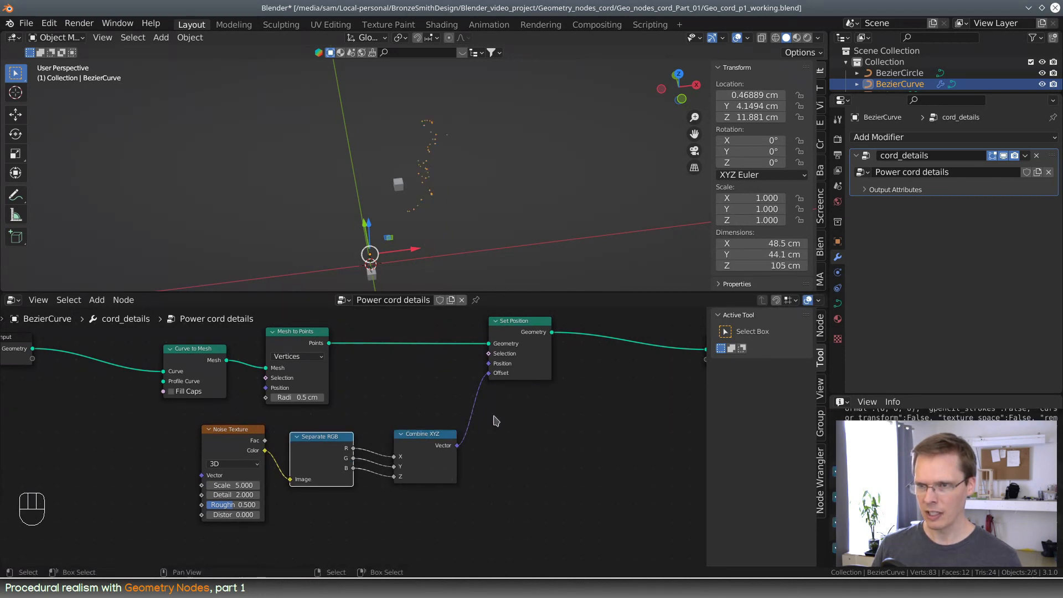
middle_click_drag(483, 219, 474, 188)
- Rearrange the noise nodes, leaving a wide gap between Separate RGB and Combine XYZ
left_click_drag(250, 432, 224, 449)
left_click_drag(331, 435, 314, 446)
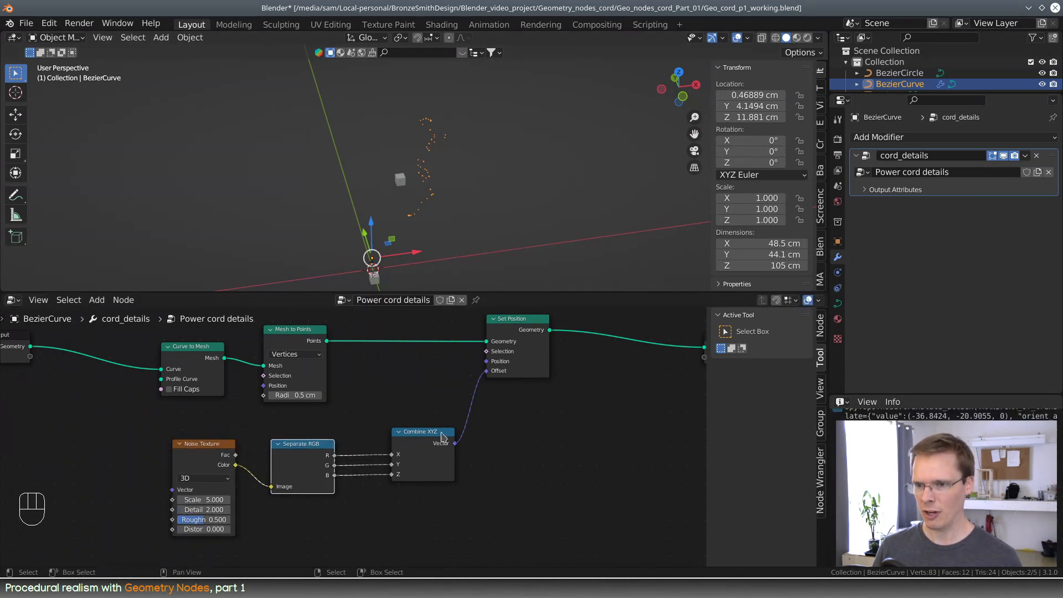
left_click_drag(438, 434, 435, 445)
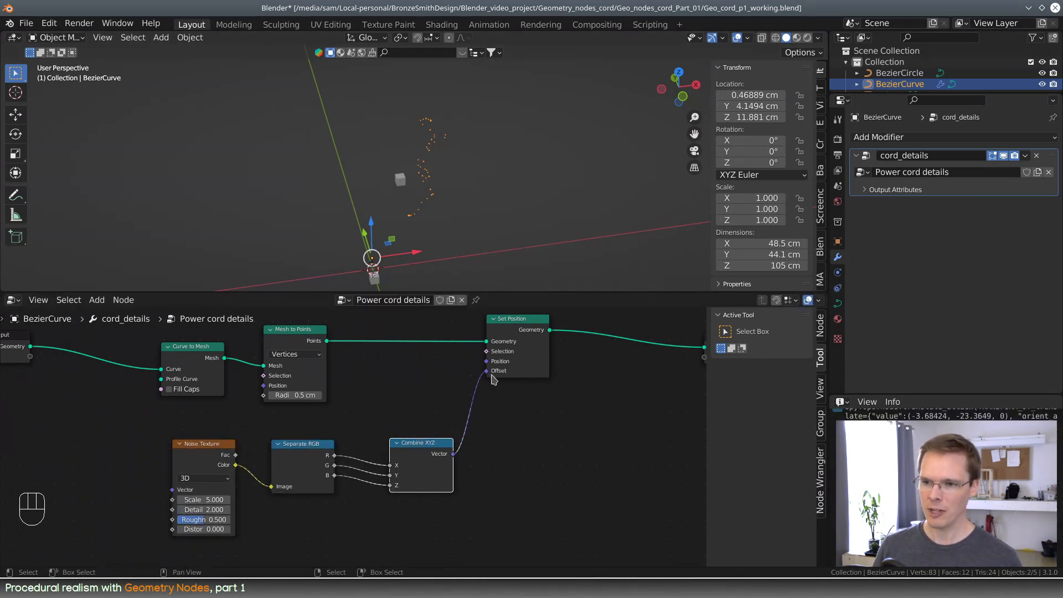
middle_click_drag(510, 467, 530, 433)
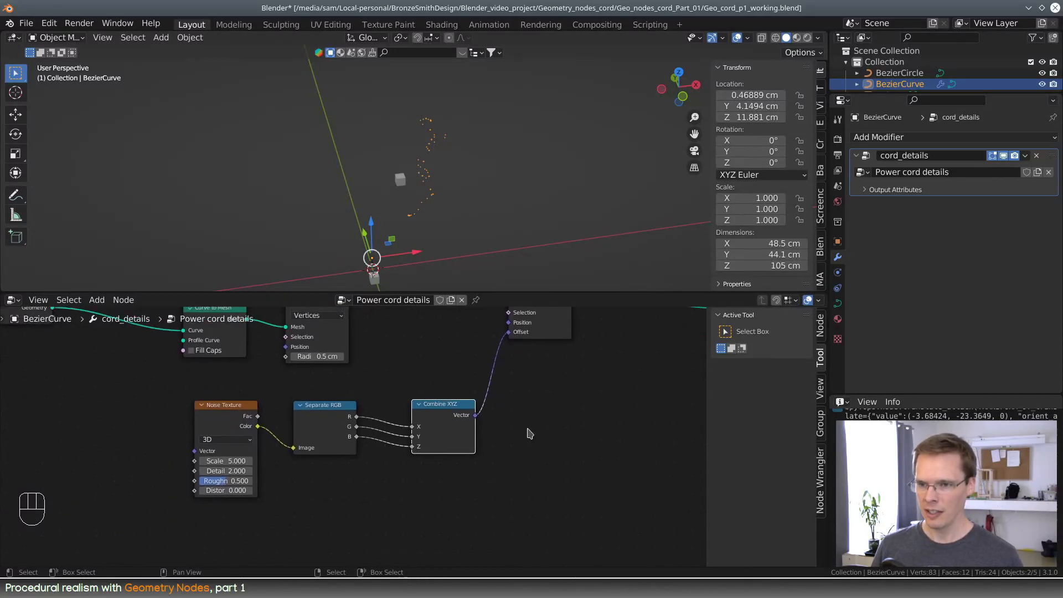
left_click_drag(214, 395, 348, 455)
left_click_drag(321, 409, 221, 411)
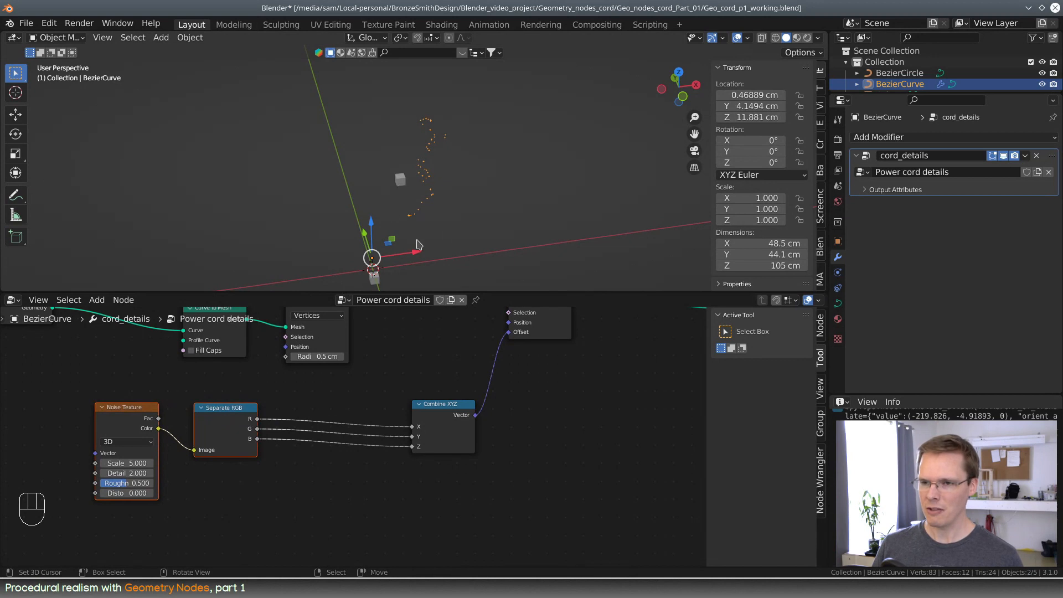
- Add a Map Range node on the link from Separate RGB's R output to Combine XYZ's X input
key("shift+a")
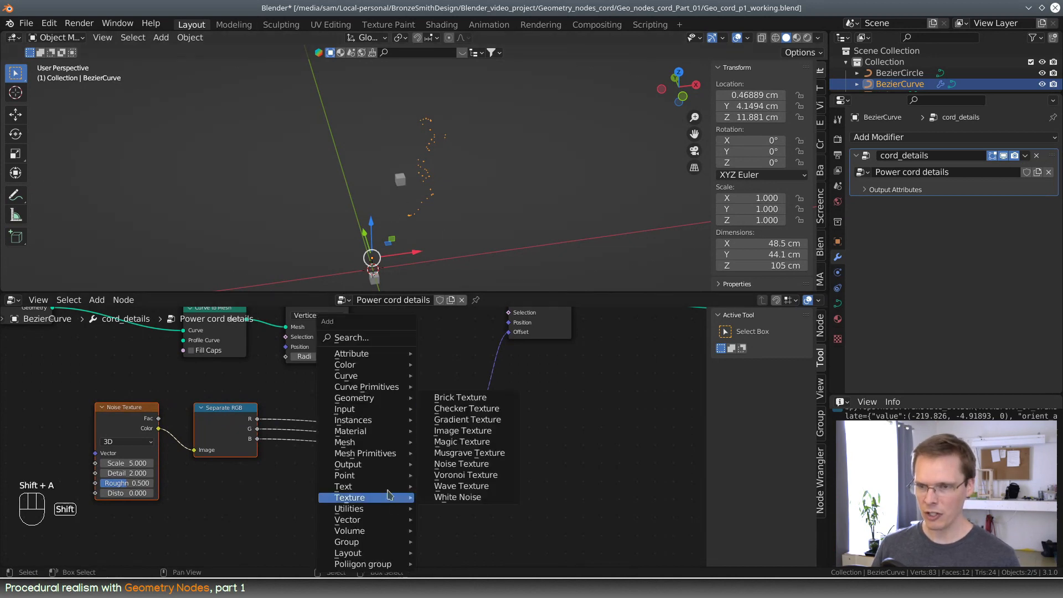
left_click(361, 338)
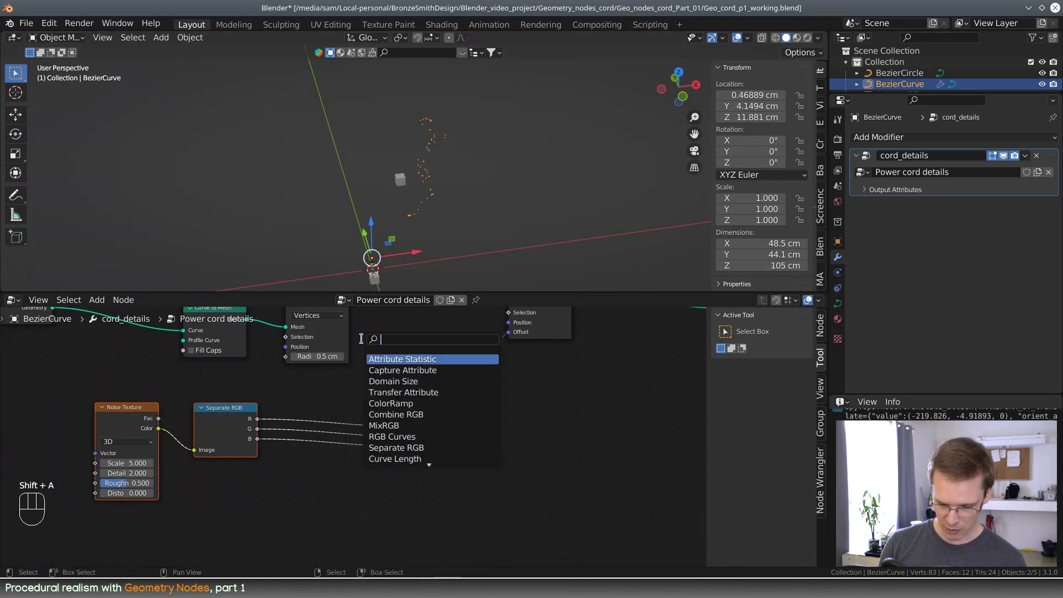
type("map range")
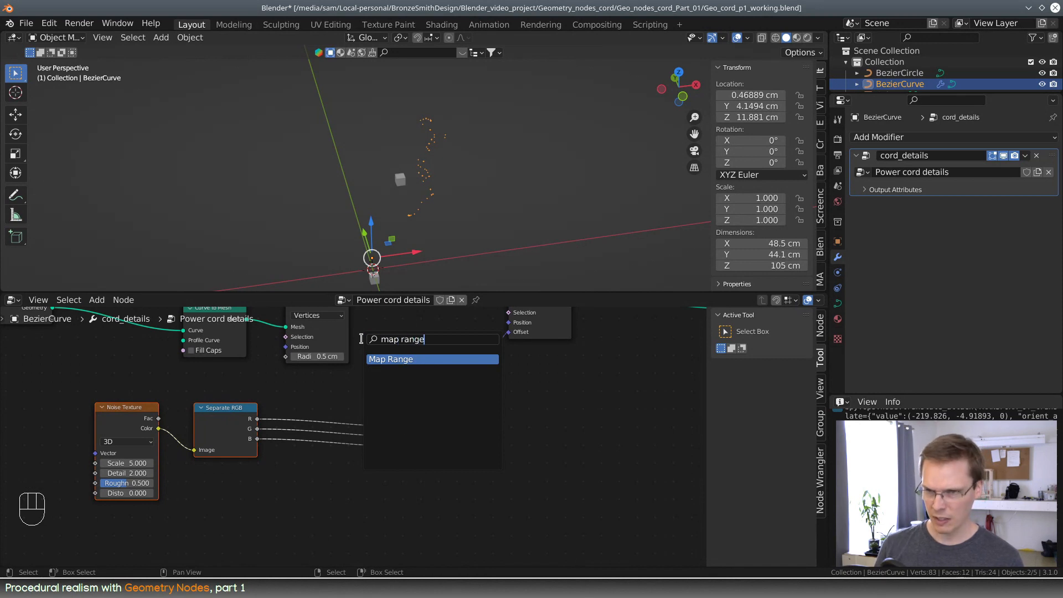
key("Return")
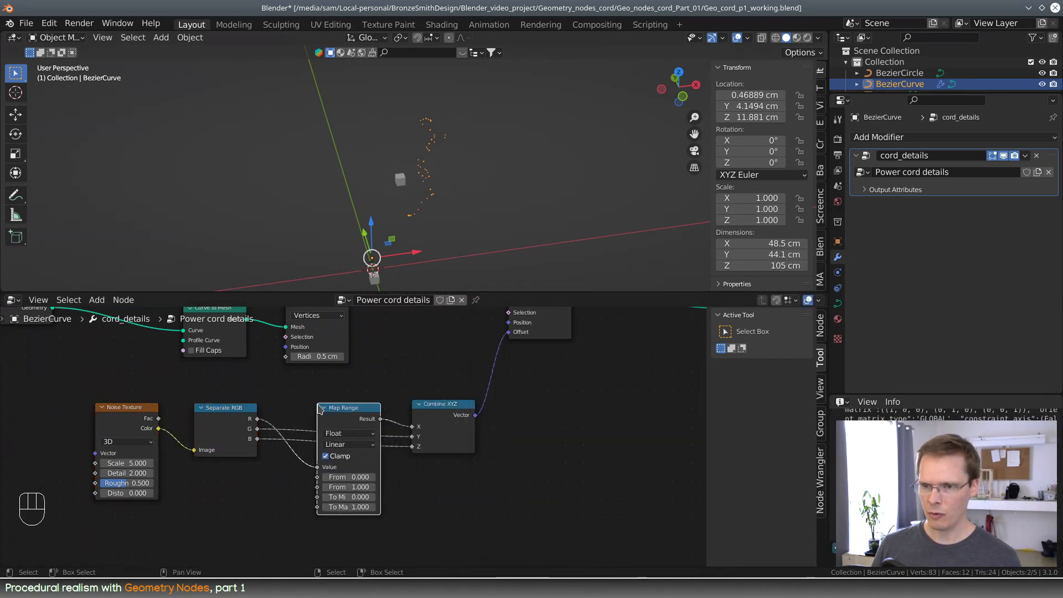
left_click(341, 412)
left_click_drag(339, 409, 328, 407)
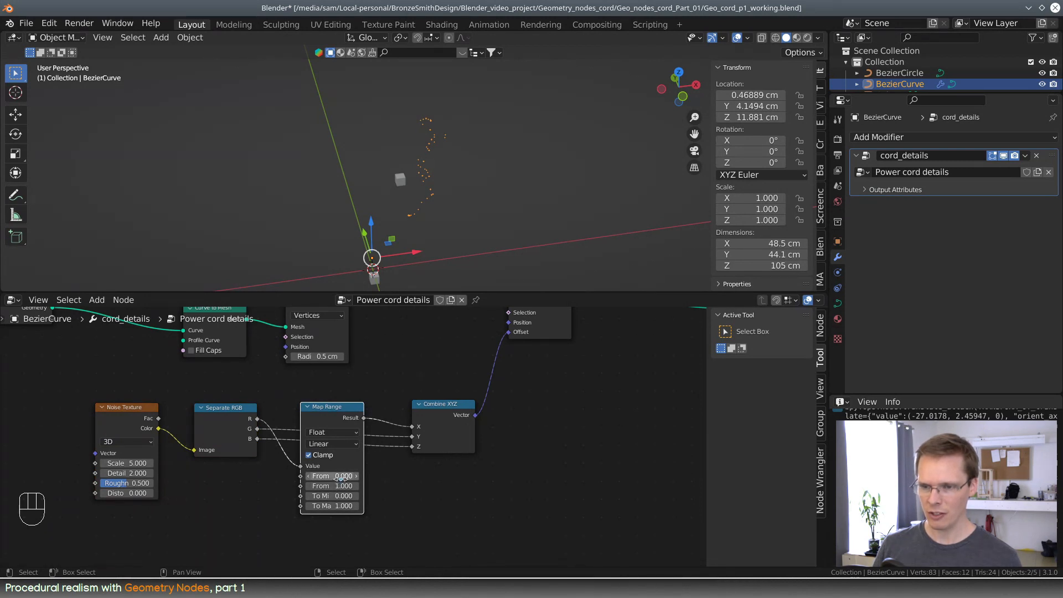
- Set the Map Range node's To Min to 0.5 and To Max to -0.5
left_click(337, 495)
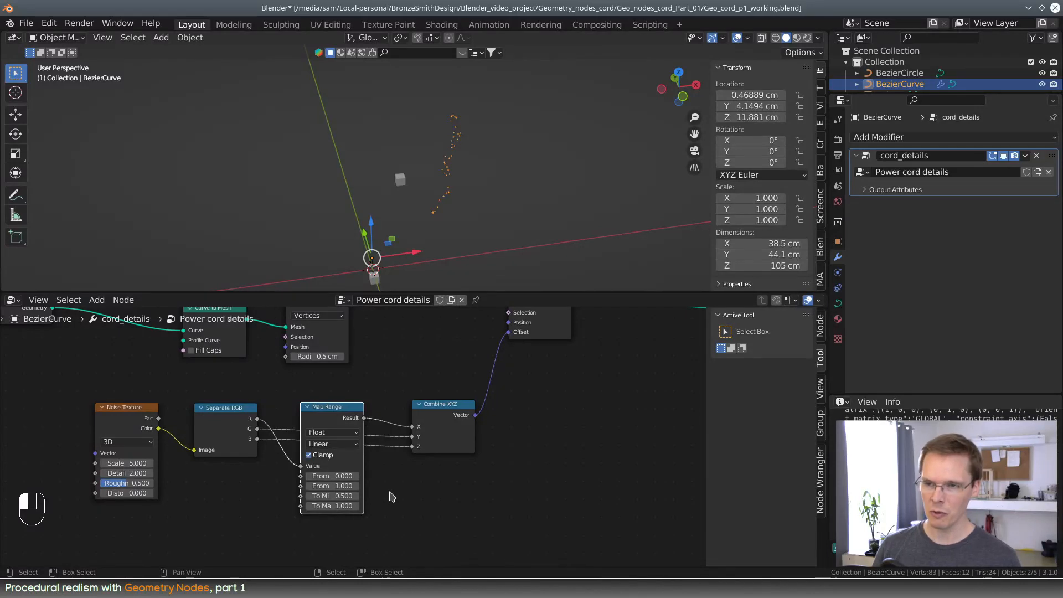
left_click(331, 505)
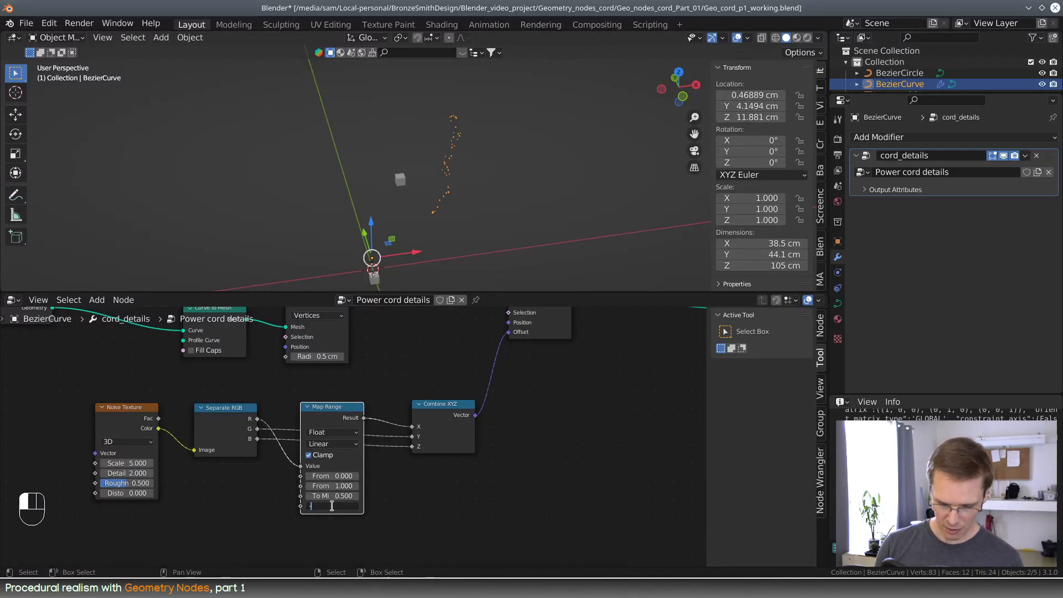
key("Return")
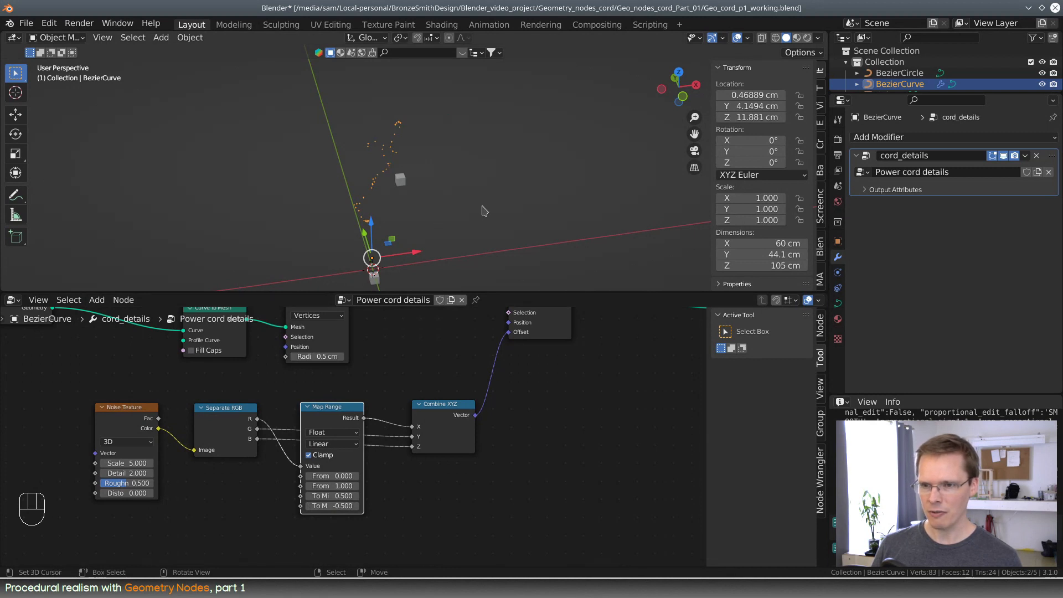
- Compare the displaced points with the original curve in front view by toggling the cord_details modifier's viewport display, leaving it enabled
middle_click_drag(490, 220, 474, 184)
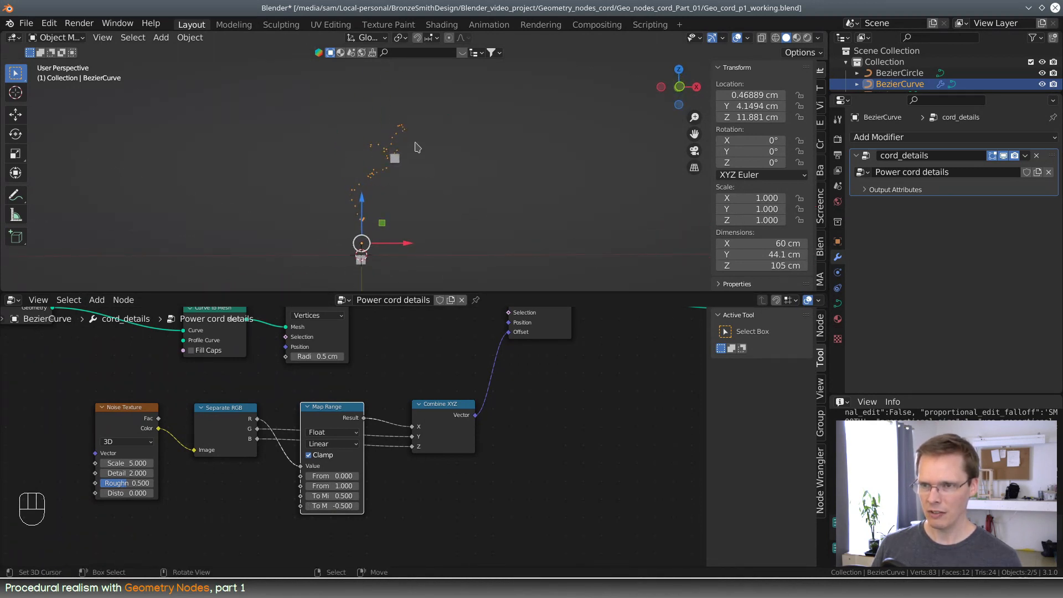
left_click(1002, 155)
left_click(1003, 155)
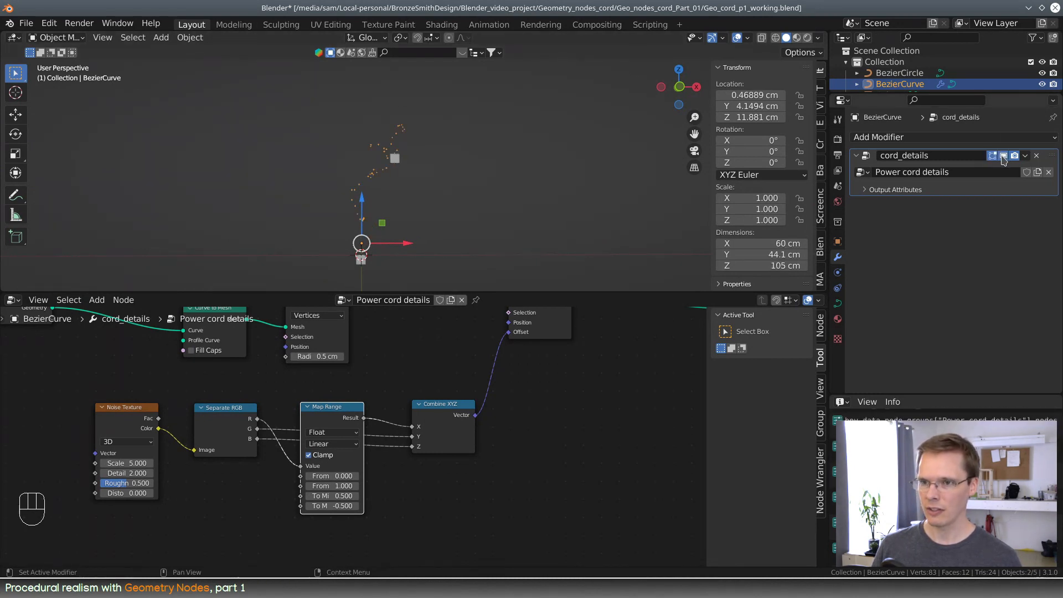
key("KP_1")
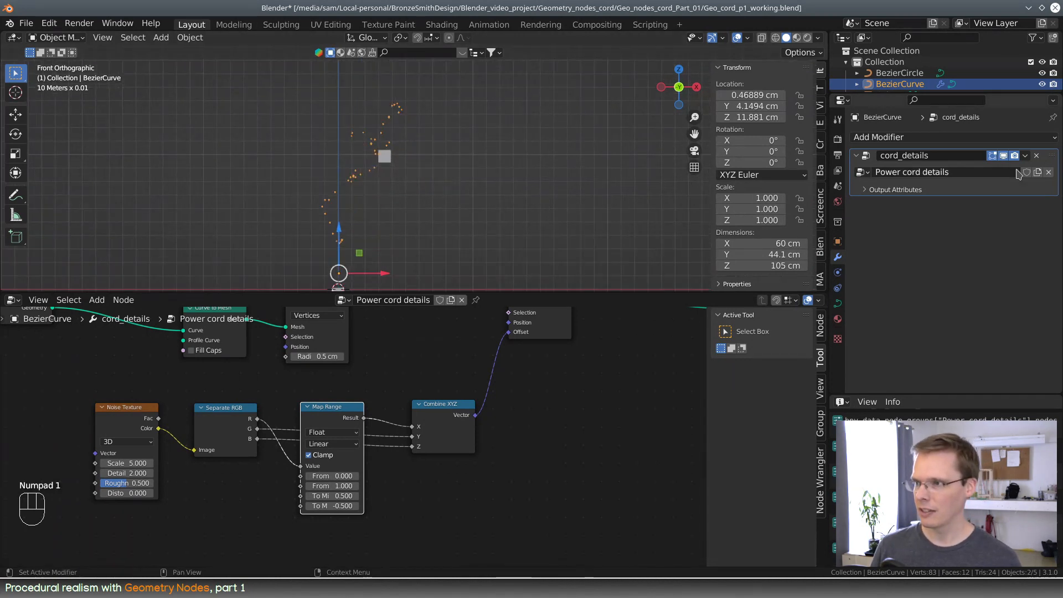
left_click(1003, 156)
left_click(1004, 156)
left_click(1003, 156)
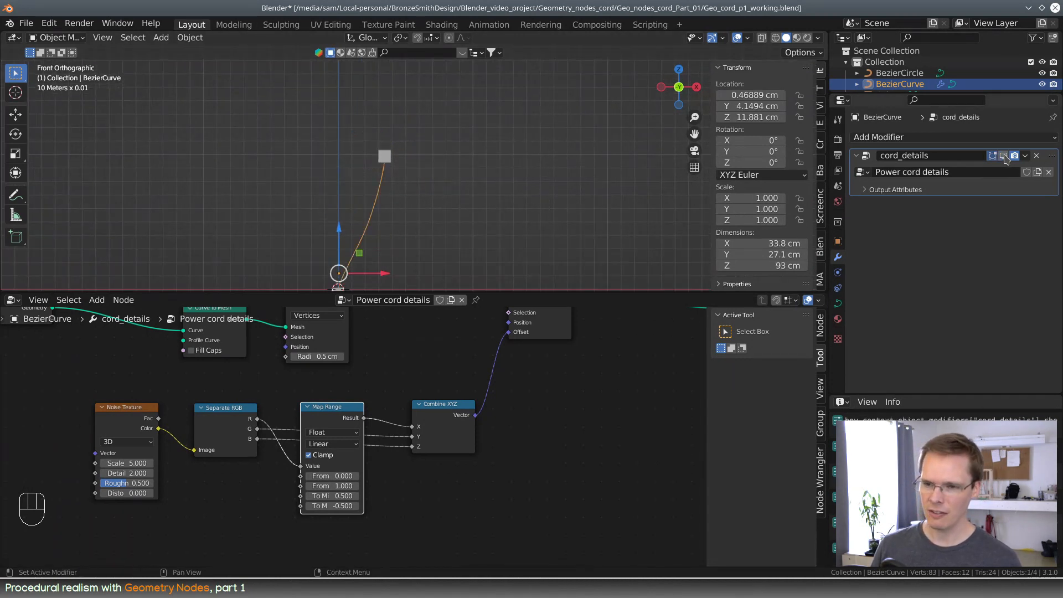
left_click(1003, 156)
left_click(1003, 156)
left_click(1004, 156)
left_click(1004, 156)
left_click(1003, 157)
left_click(1004, 156)
left_click(1004, 156)
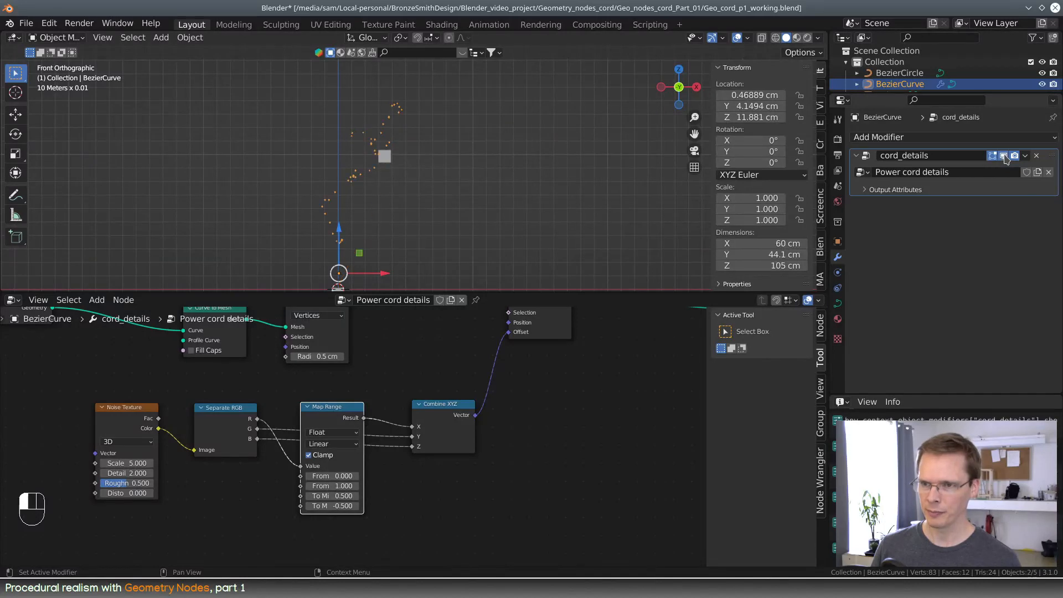
left_click(1003, 156)
left_click(1004, 156)
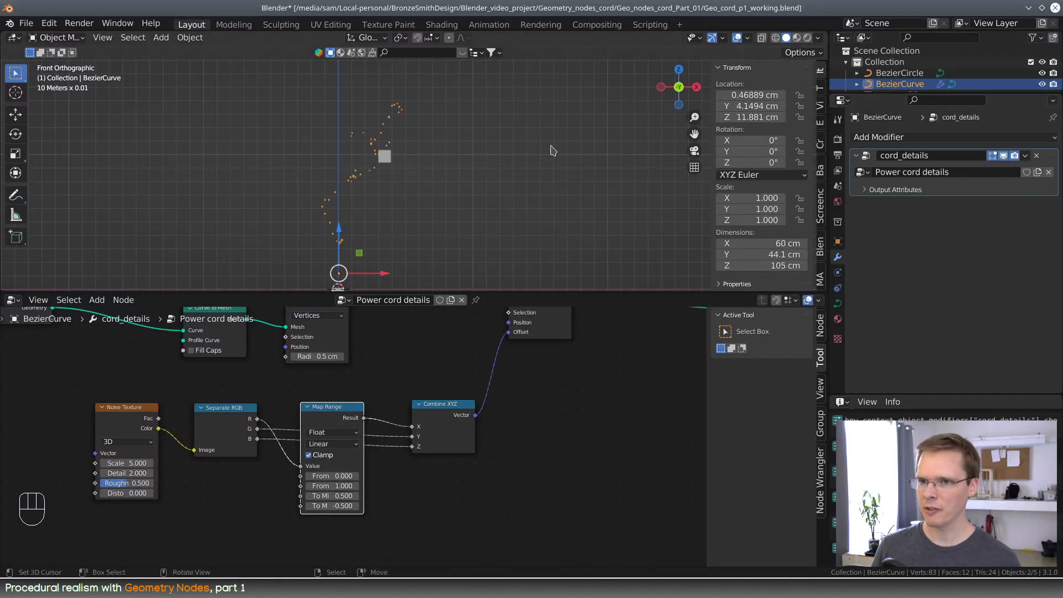
middle_click_drag(550, 147, 498, 231)
- Collapse the Map Range node and place a duplicate below it on the link from G to Combine XYZ's Y input
left_click(308, 408)
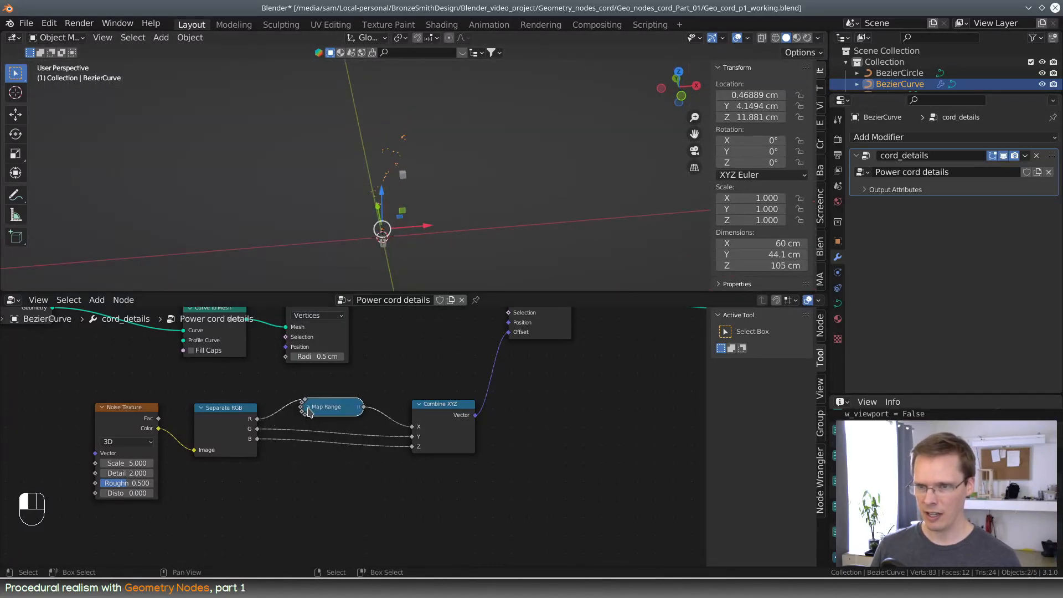
left_click_drag(352, 408, 355, 419)
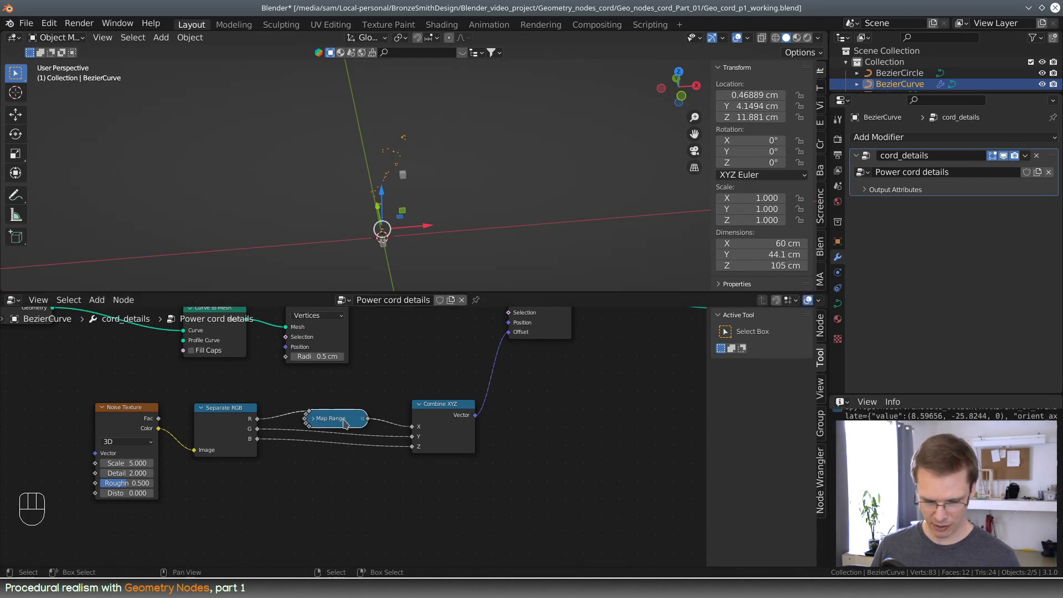
key("shift+d")
left_click(344, 439)
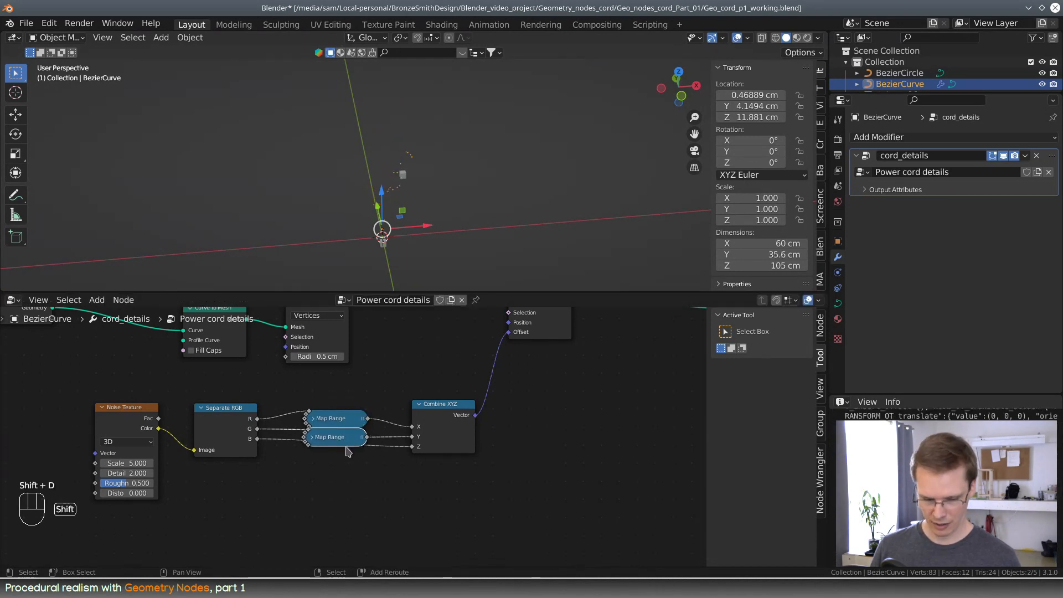
- Duplicate the Map Range node, insert the copy between Separate RGB's B output and Combine XYZ's Z input, and space the three copies evenly
key("shift+d")
left_click(356, 469)
left_click_drag(354, 457, 346, 462)
left_click_drag(347, 422, 347, 416)
- Compare the cord with and without the cord_details modifier by switching its display off and back on
middle_click_drag(406, 217, 940, 164)
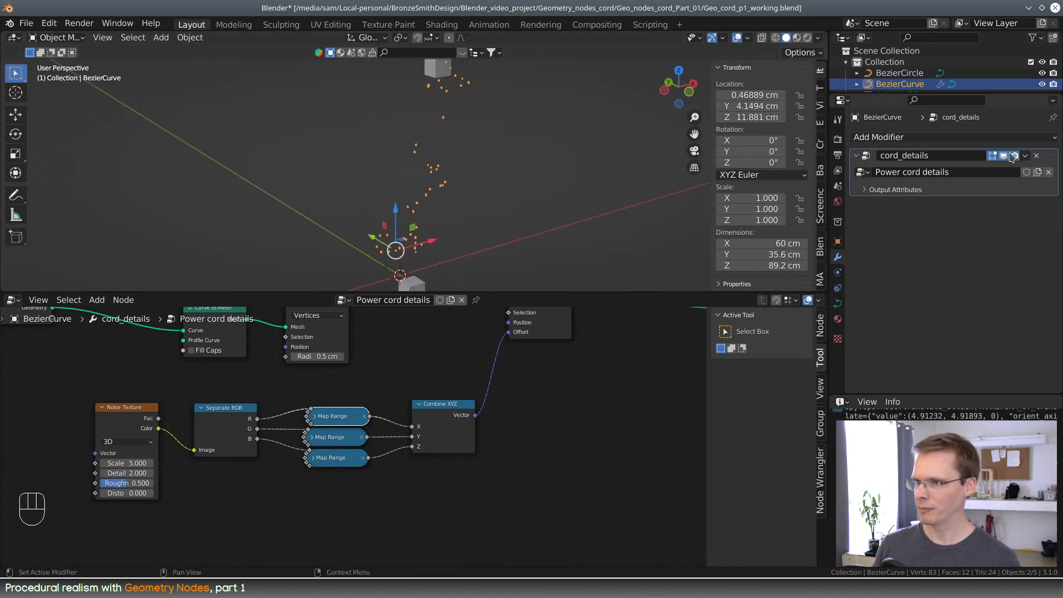
left_click(1012, 156)
left_click(1012, 156)
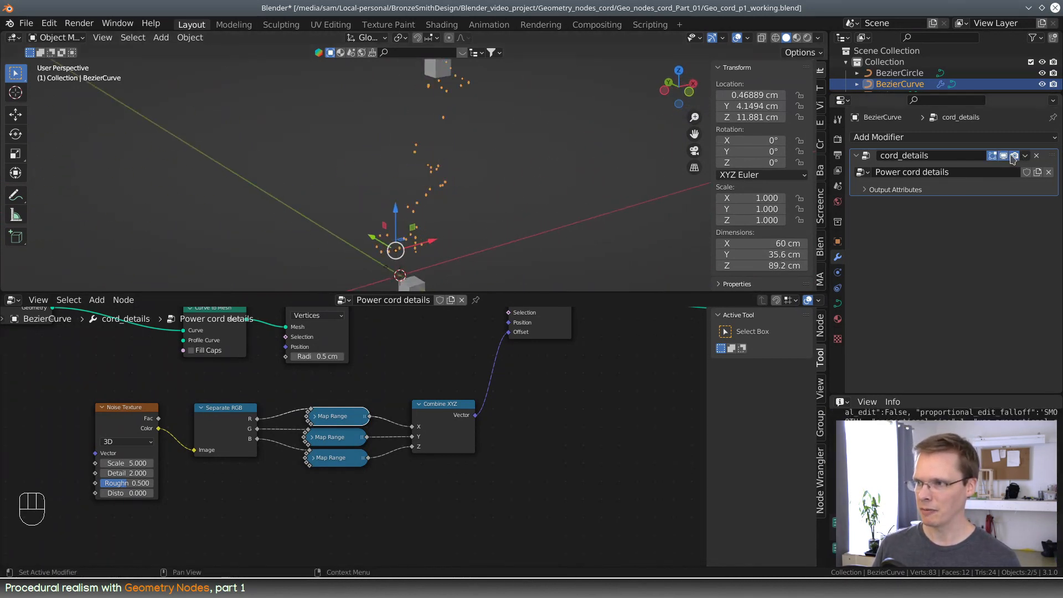
left_click(1005, 156)
left_click(1004, 156)
scroll(481, 249, "down", 4)
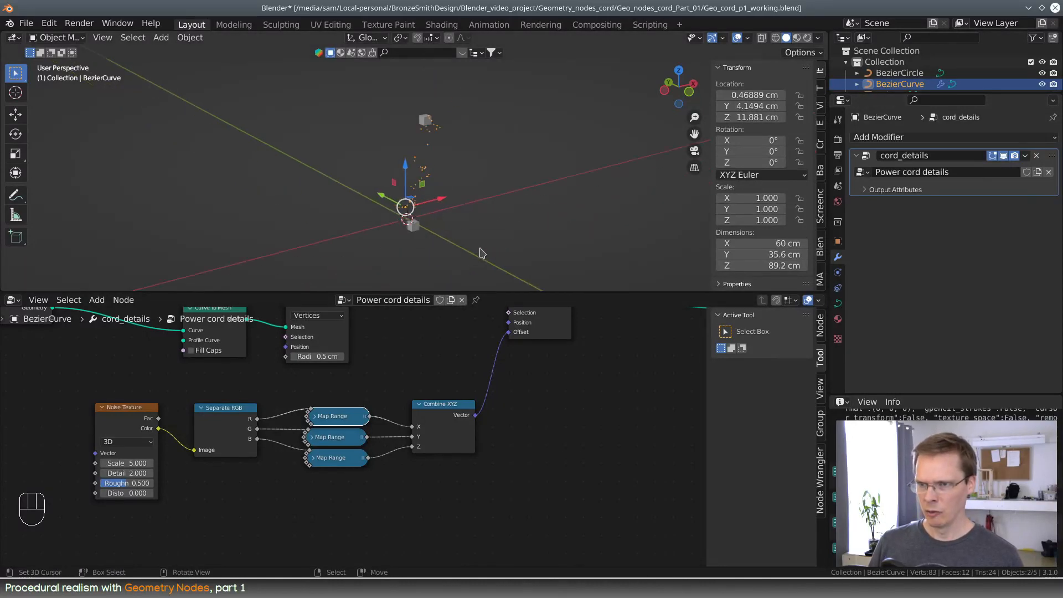
- Connect Curve to Mesh directly to Set Position's Geometry input and delete the Mesh to Points node
middle_click_drag(460, 361, 365, 443)
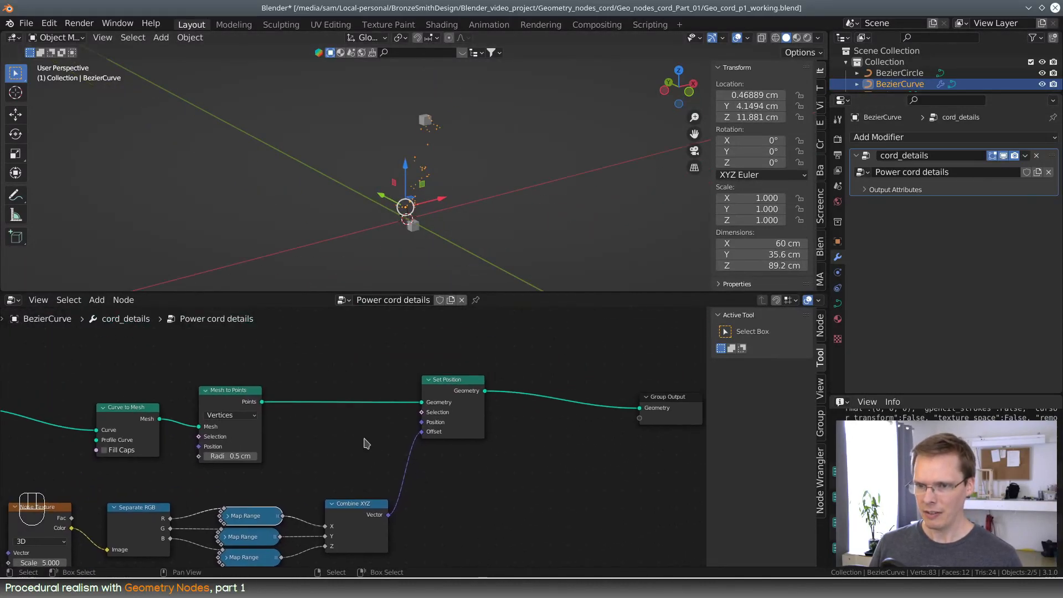
key("Home")
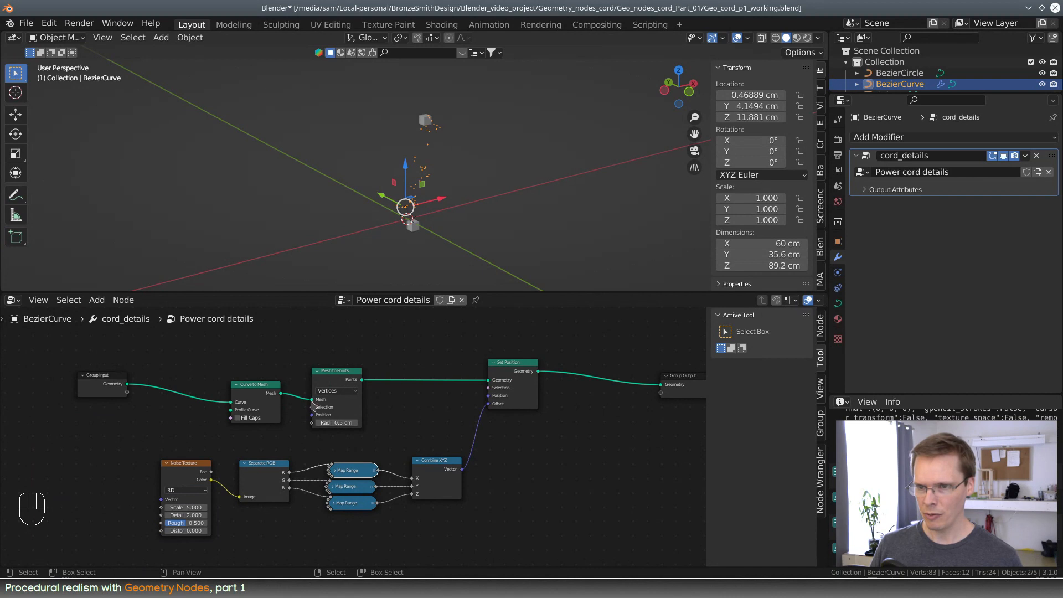
left_click_drag(311, 403, 488, 379)
left_click_drag(344, 374, 591, 431)
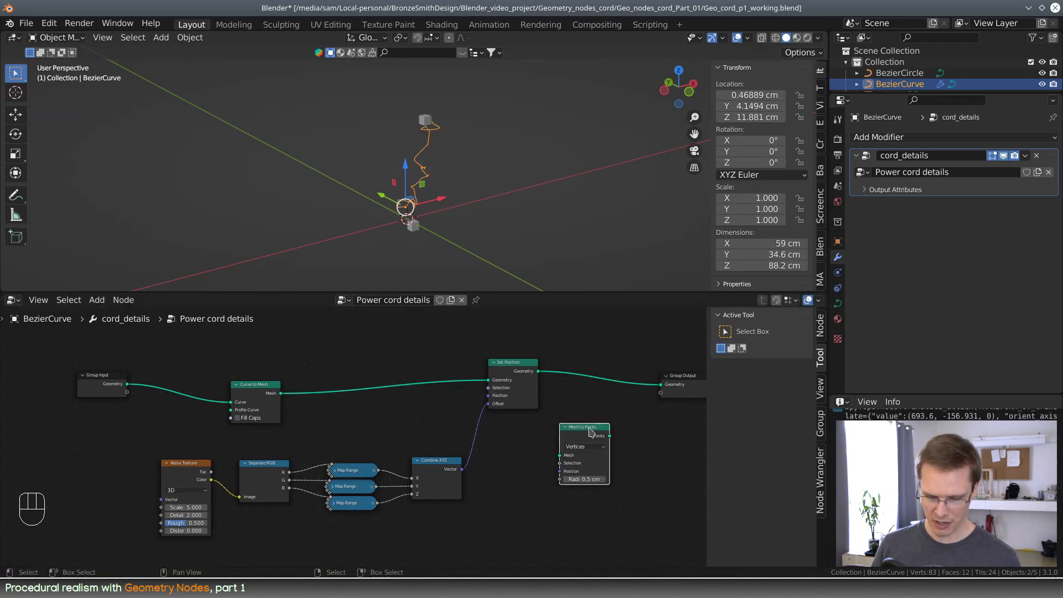
key("x")
middle_click_drag(593, 414, 551, 427)
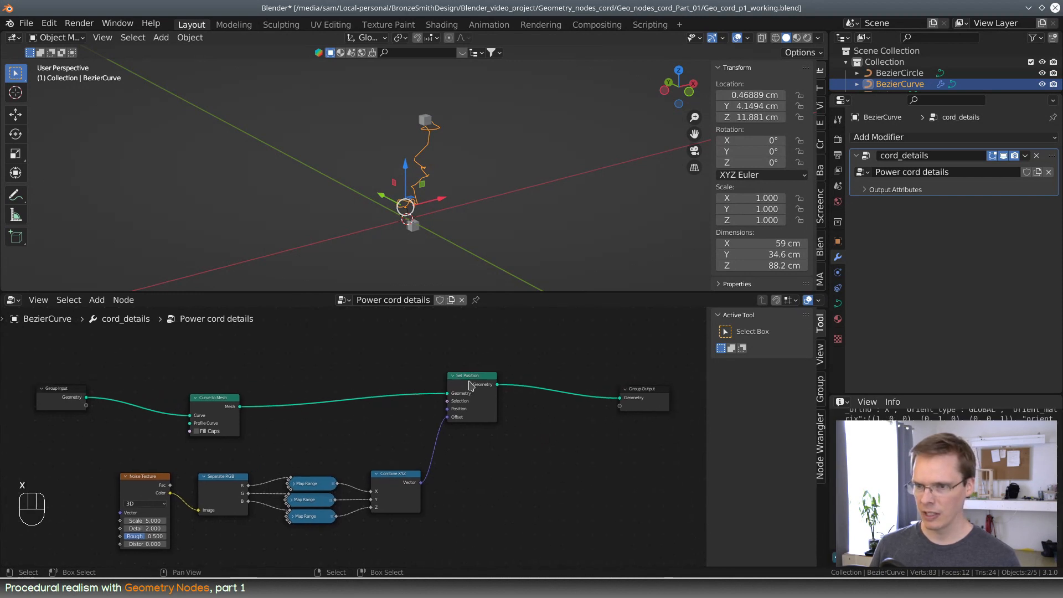
- Reposition the Curve to Mesh and Set Position nodes so they line up between Group Input and Group Output
mouse_move(470, 379)
left_mouse_down()
mouse_move(444, 390)
mouse_move(463, 398)
left_mouse_up()
left_click_drag(228, 406, 278, 401)
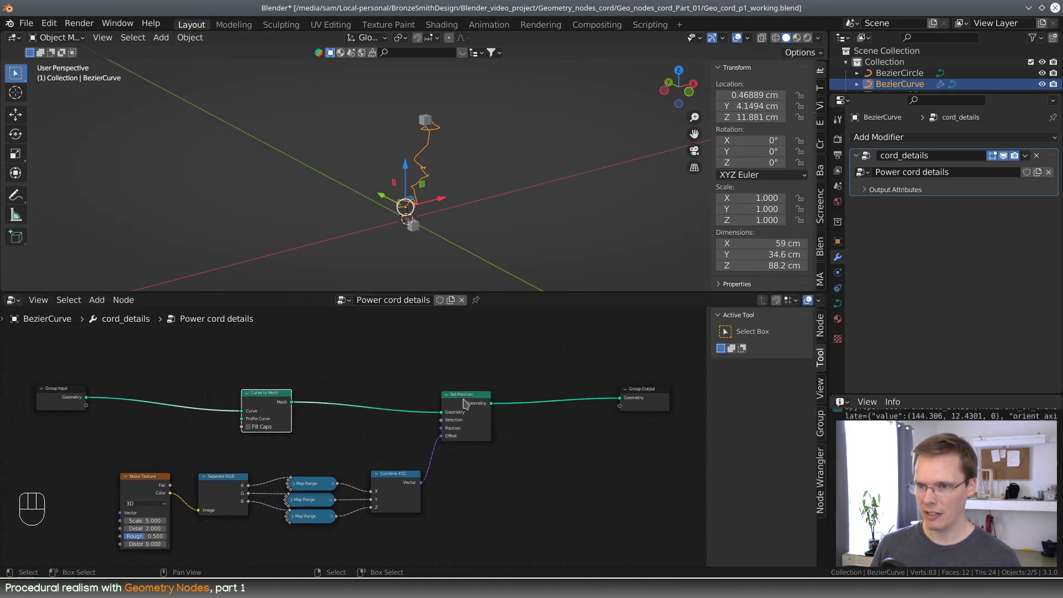
left_click_drag(464, 403, 452, 397)
- Set the Noise Texture node's Scale to 5.250 and Detail to 1.670
middle_click_drag(463, 192, 480, 229)
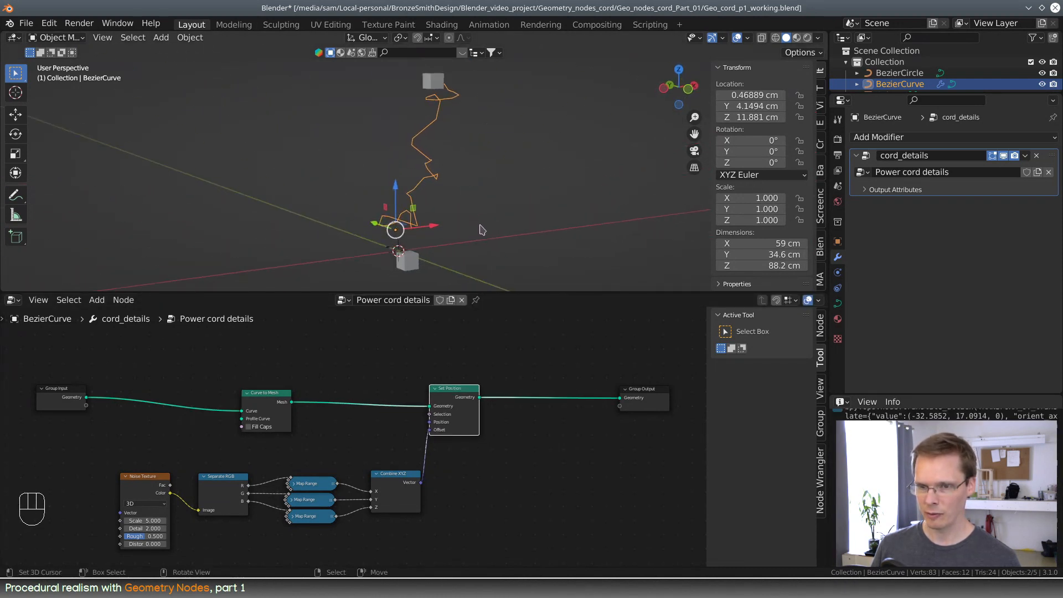
scroll(270, 418, "up", 3)
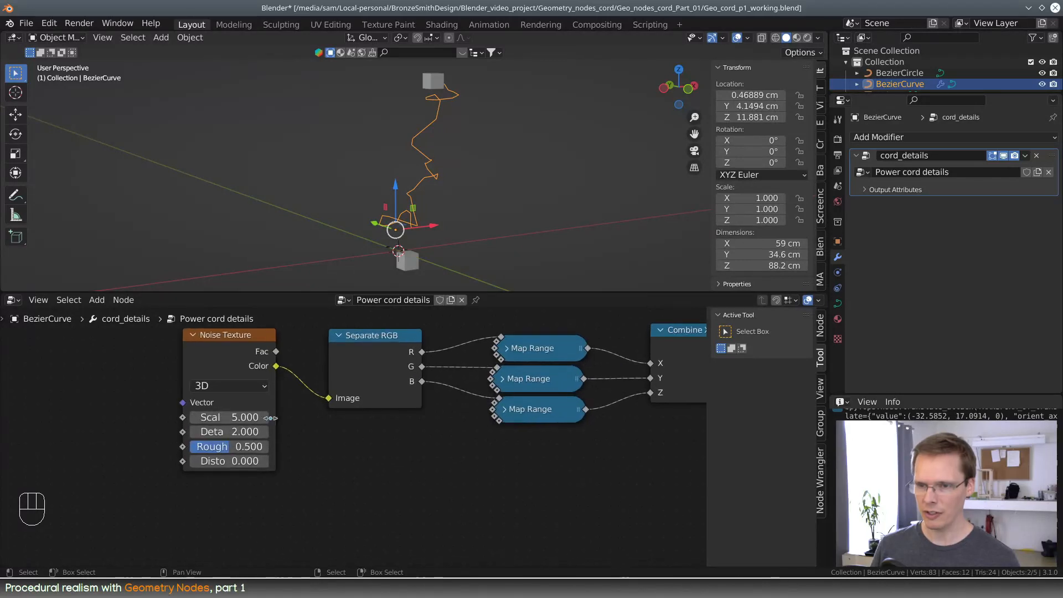
mouse_move(260, 431)
left_mouse_down("shift")
mouse_move(235, 432)
mouse_move(257, 431)
mouse_move(244, 431)
mouse_move(256, 431)
mouse_move(254, 416)
mouse_move(227, 417)
mouse_move(311, 417)
mouse_move(241, 417)
mouse_move(276, 417)
mouse_move(244, 417)
mouse_move(256, 416)
left_mouse_up("shift")
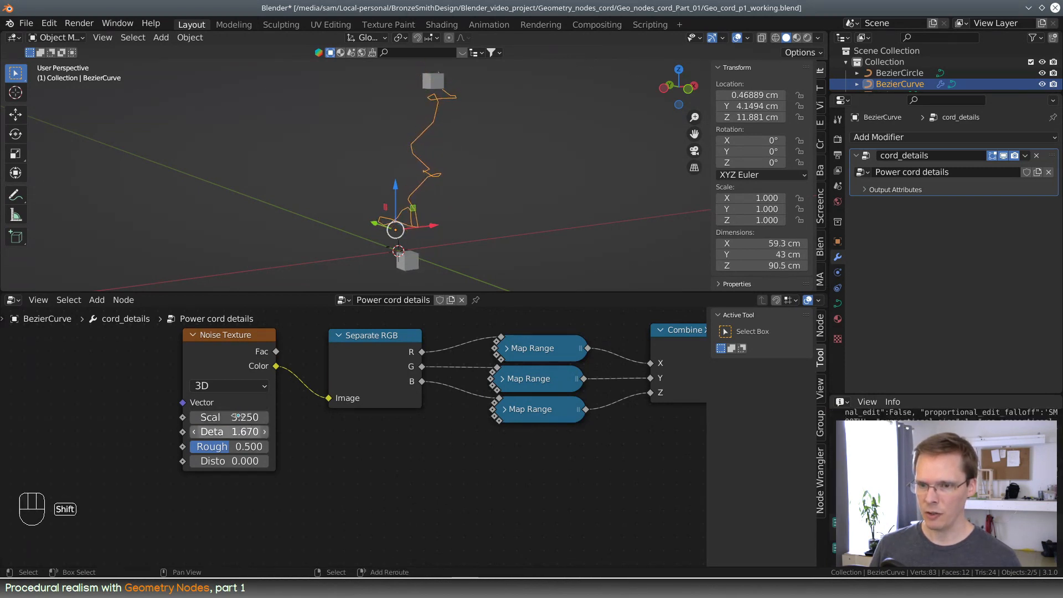
- Feed Group Input directly into Set Position and move Curve to Mesh between Set Position and Group Output, spacing the nodes out
scroll(505, 453, "down", 3)
middle_click_drag(576, 423, 460, 548)
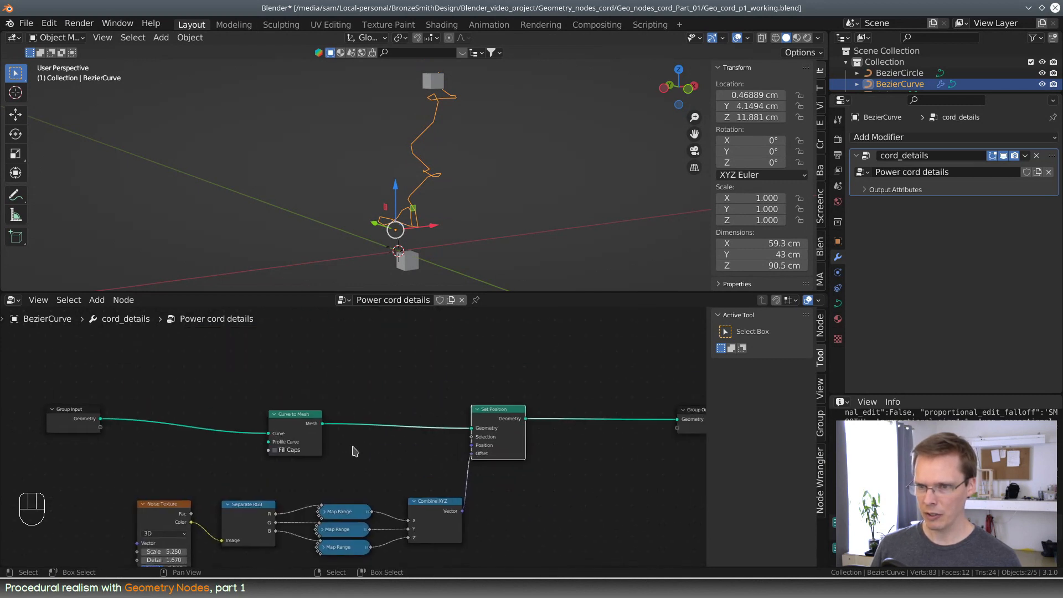
middle_click_drag(441, 456, 367, 437)
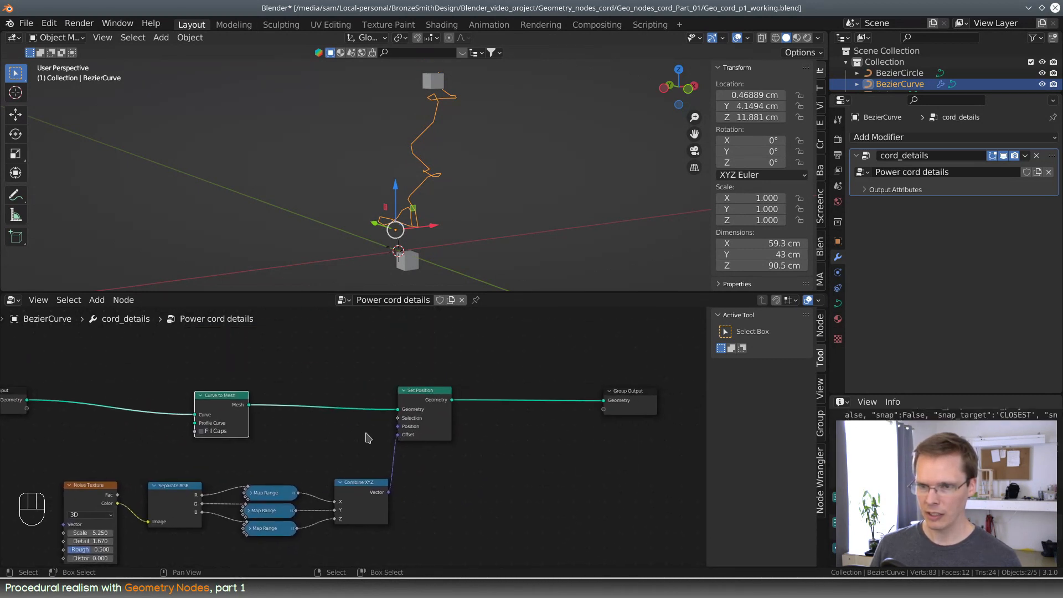
left_click_drag(197, 414, 397, 409)
left_click_drag(221, 395, 515, 392)
middle_click_drag(603, 439, 551, 445)
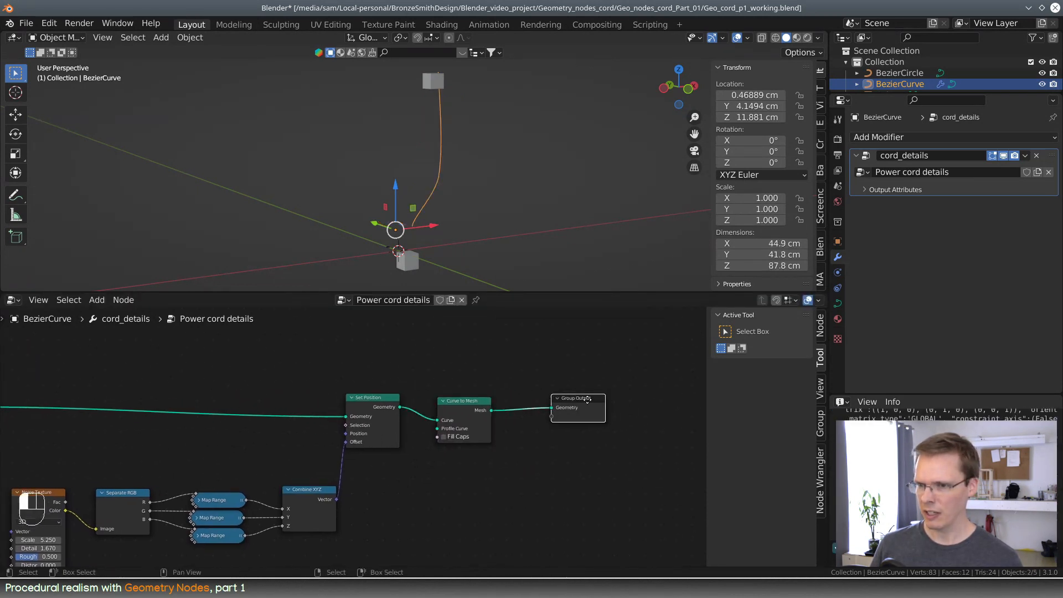
left_click_drag(576, 400, 613, 400)
left_click_drag(471, 403, 509, 398)
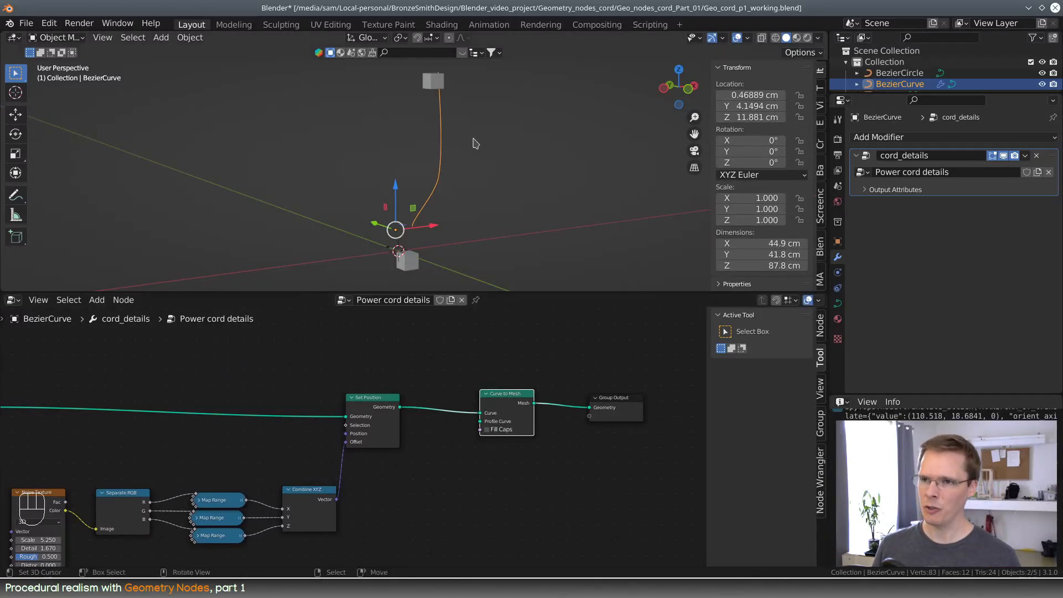
- Examine all of the Bezier curve's control points in Edit Mode and return to Object Mode
middle_click_drag(524, 214, 459, 187)
key("Tab")
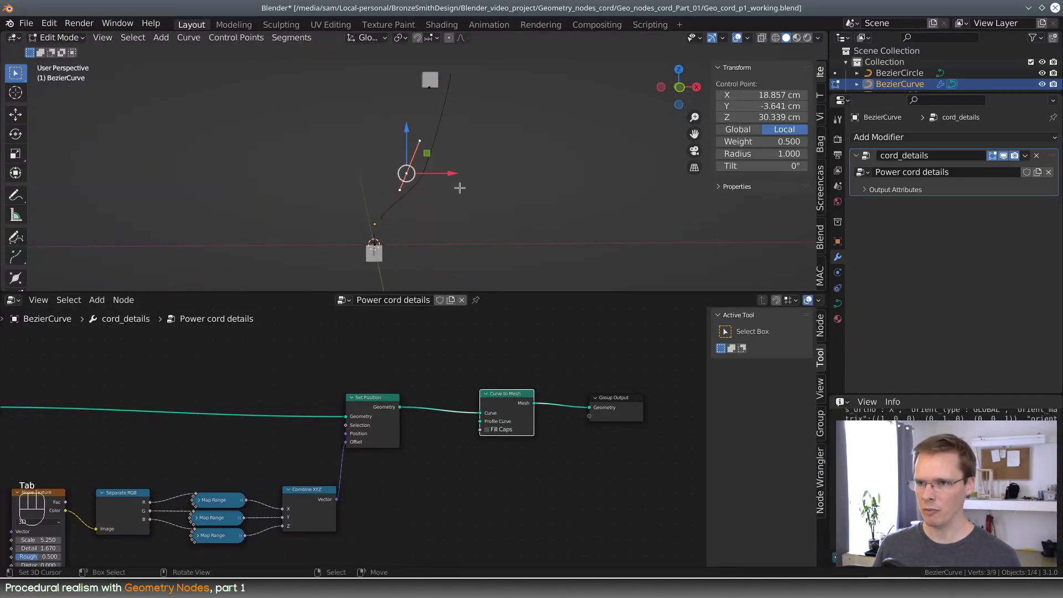
key("Tab")
key("Tab")
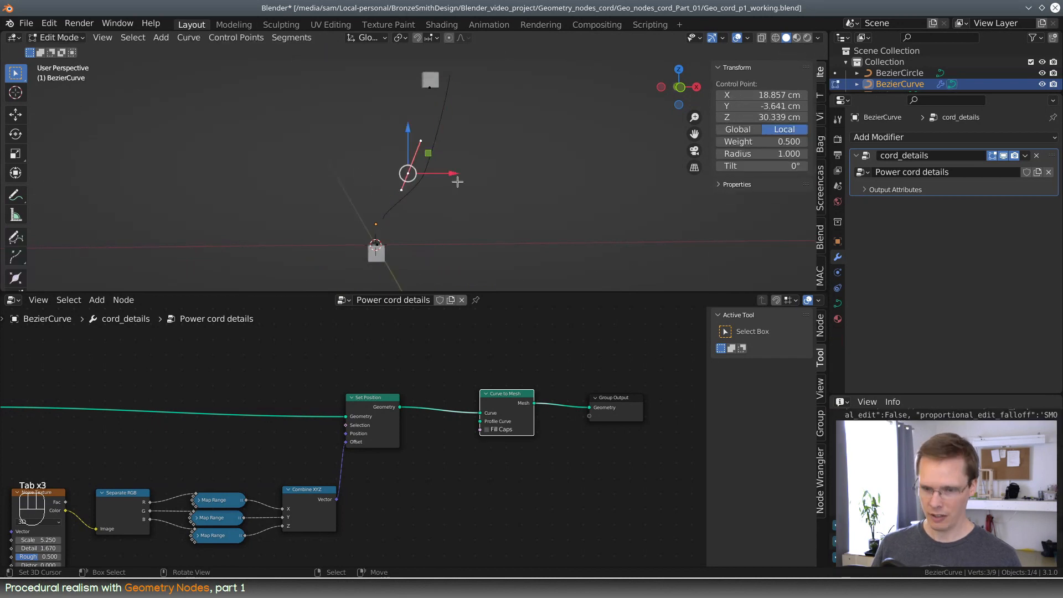
key("a")
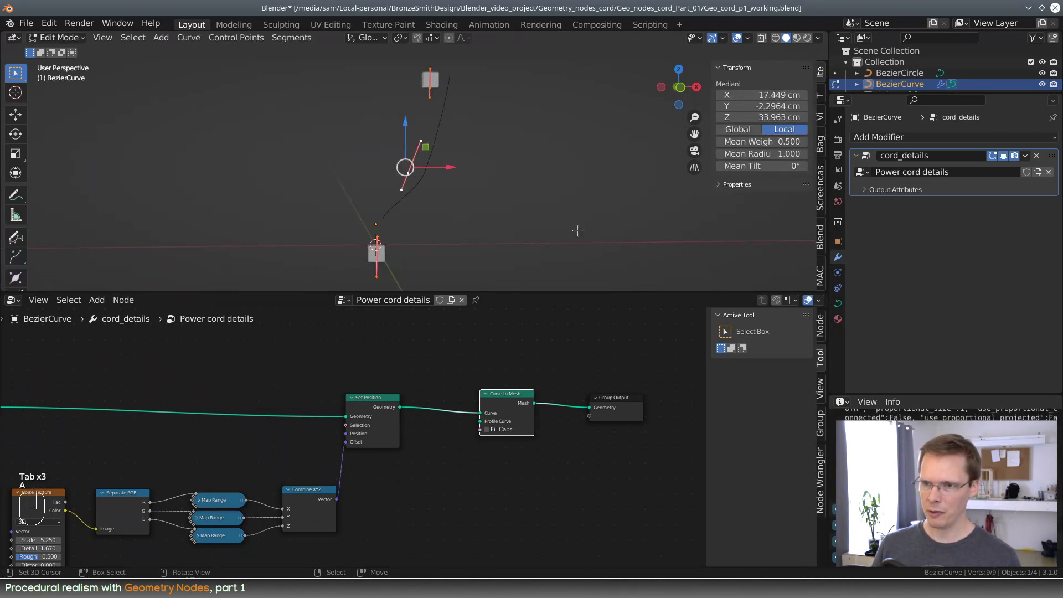
key("Tab")
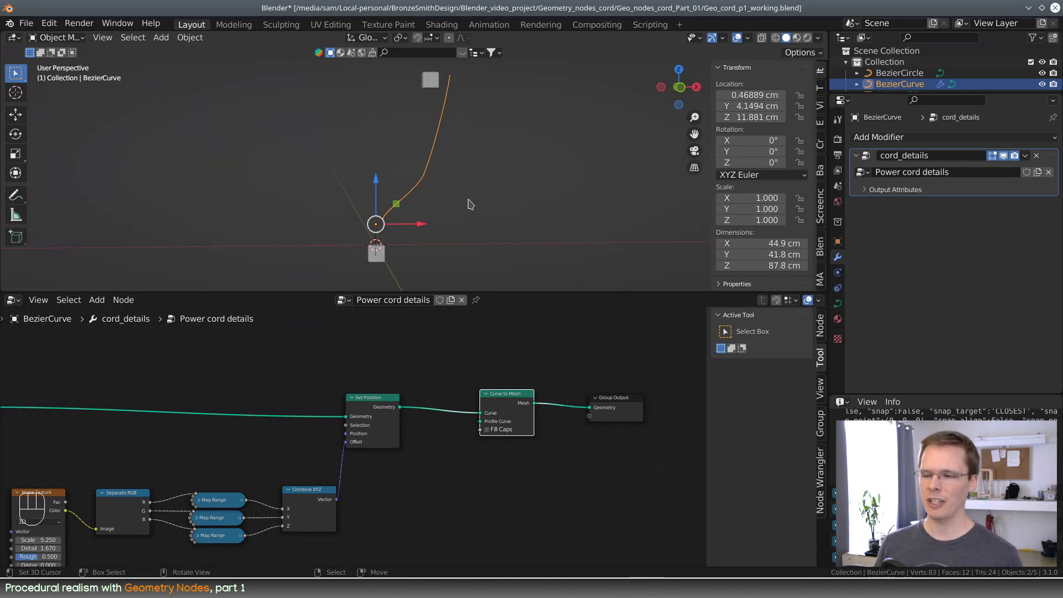
middle_click_drag(440, 201, 472, 206)
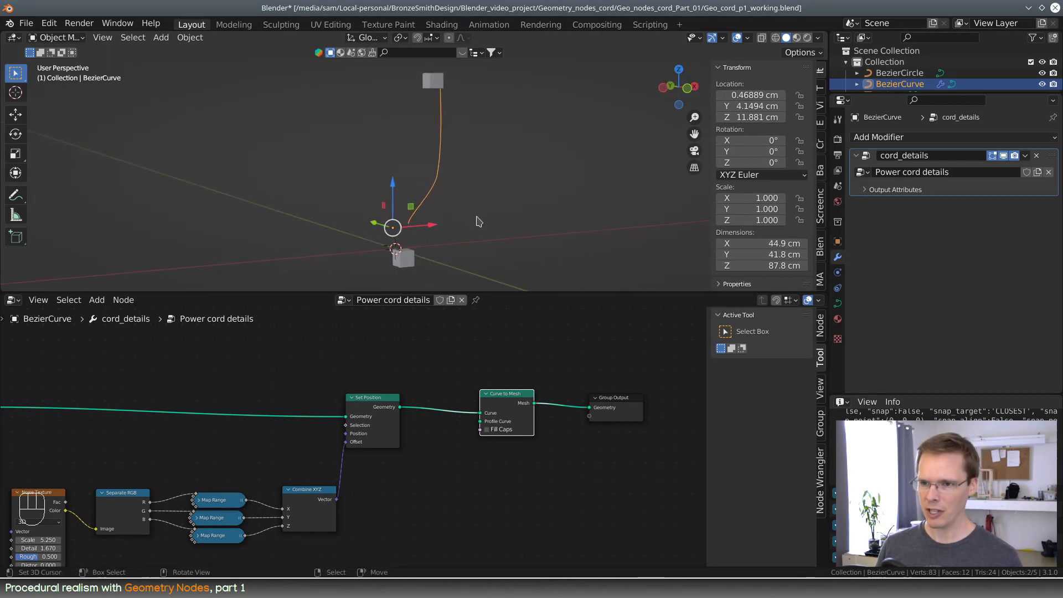
- Insert a Resample Curve node between Group Input and Set Position and set its Count to 19
scroll(417, 431, "down", 1)
middle_click_drag(418, 431, 489, 441)
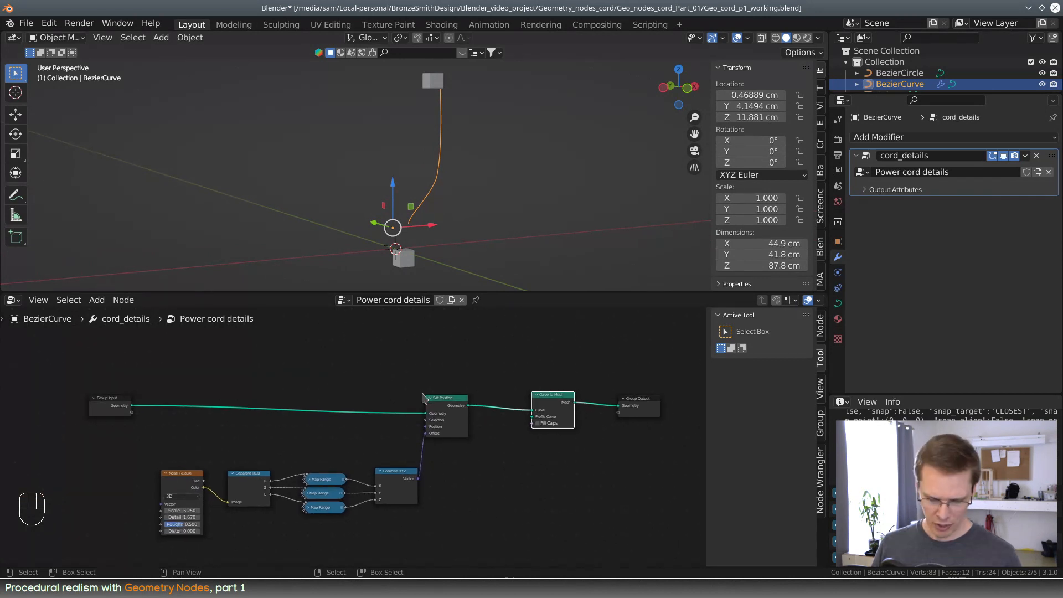
key("shift+a")
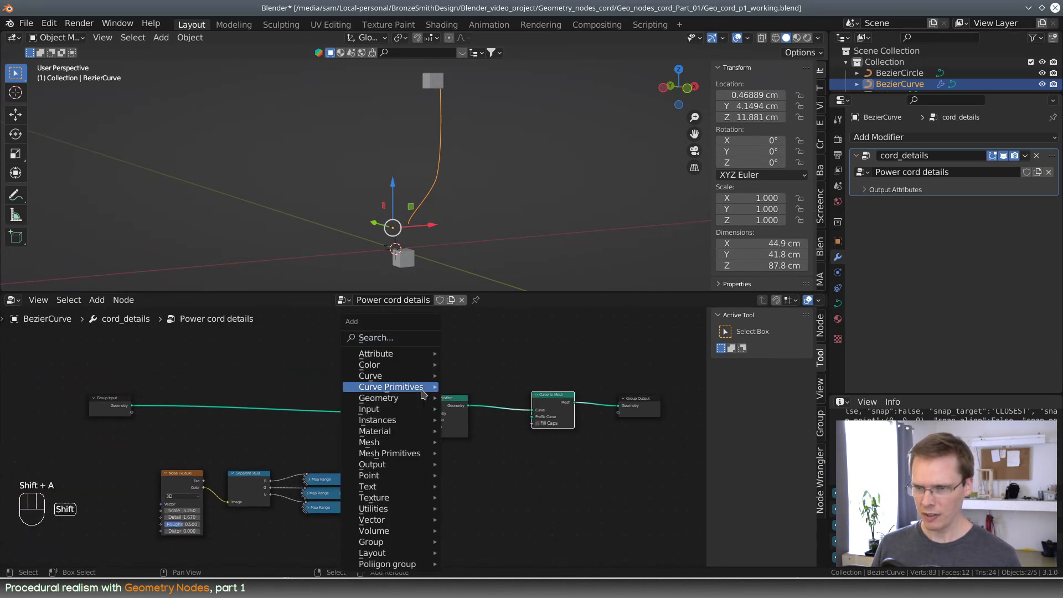
left_click(398, 338)
type("st")
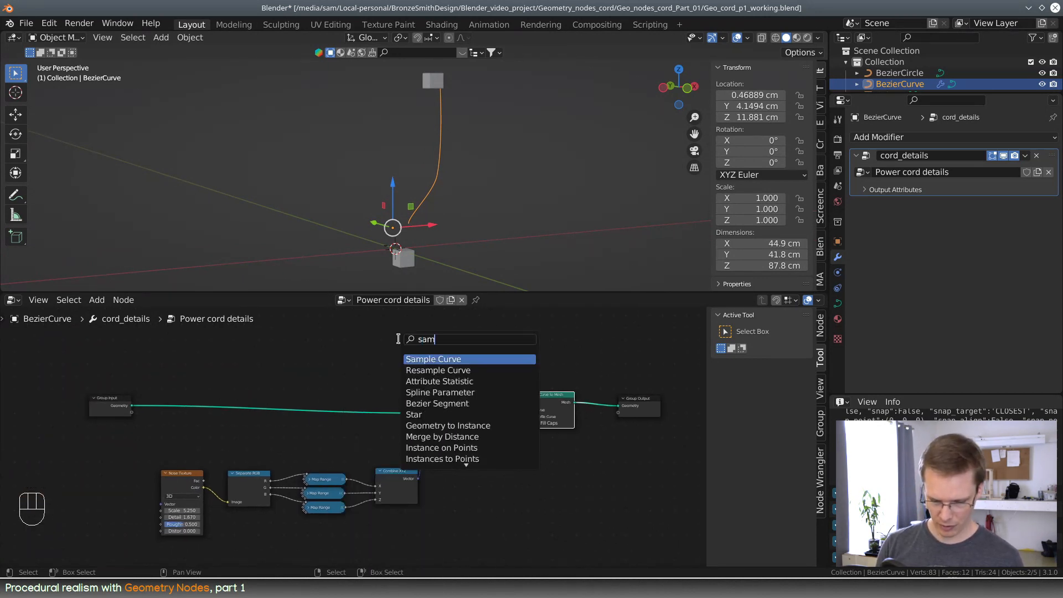
key("BackSpace")
key("BackSpace")
type("resample")
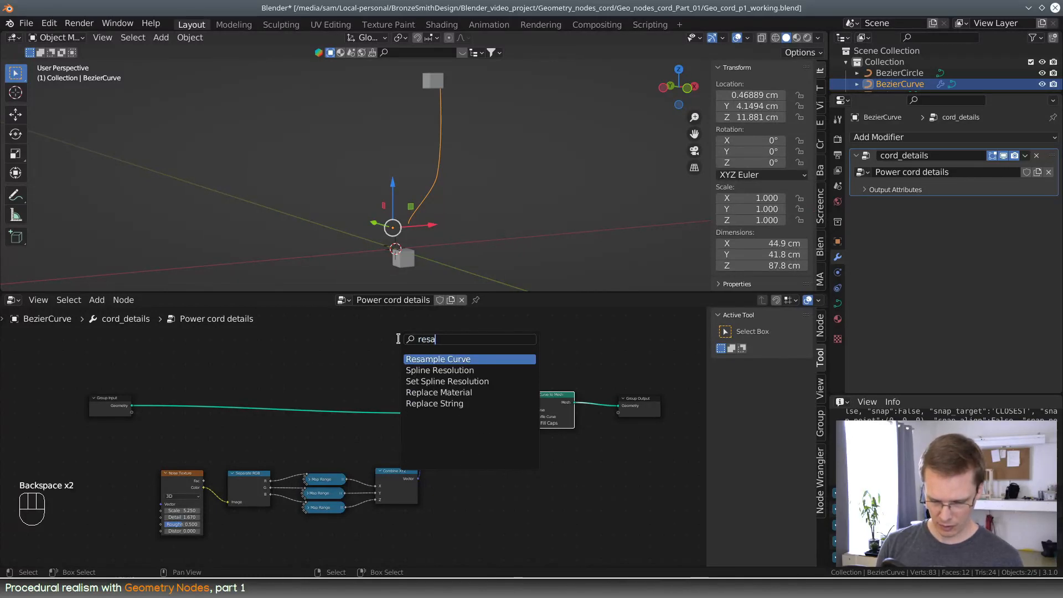
left_click(469, 359)
left_click(327, 386)
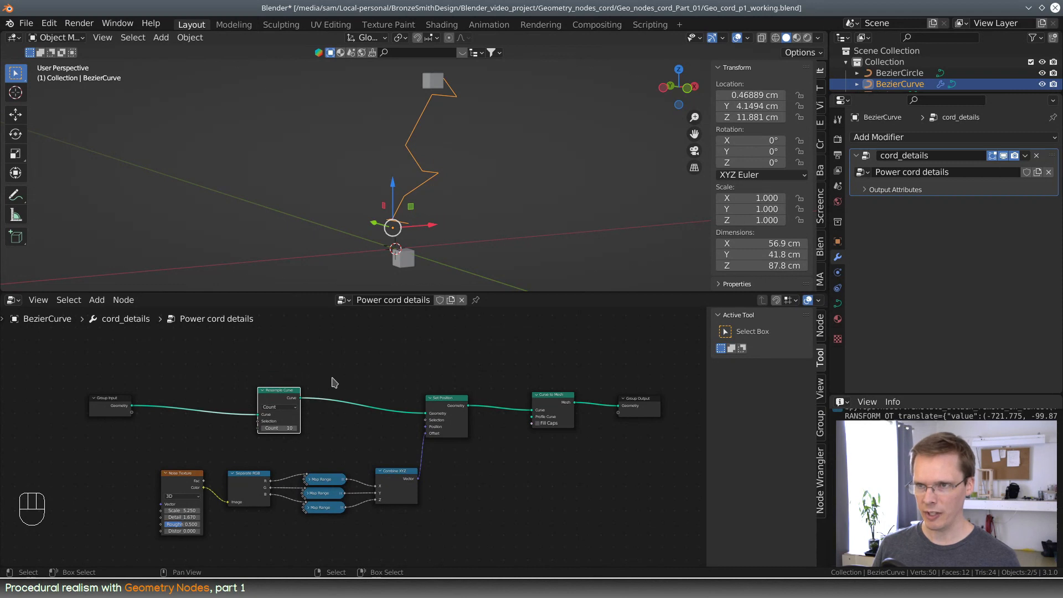
mouse_move(457, 228)
middle_mouse_down()
mouse_move(421, 230)
mouse_move(437, 232)
middle_mouse_up()
mouse_move(278, 428)
left_mouse_down()
mouse_move(324, 428)
mouse_move(285, 428)
mouse_move(298, 428)
left_mouse_up()
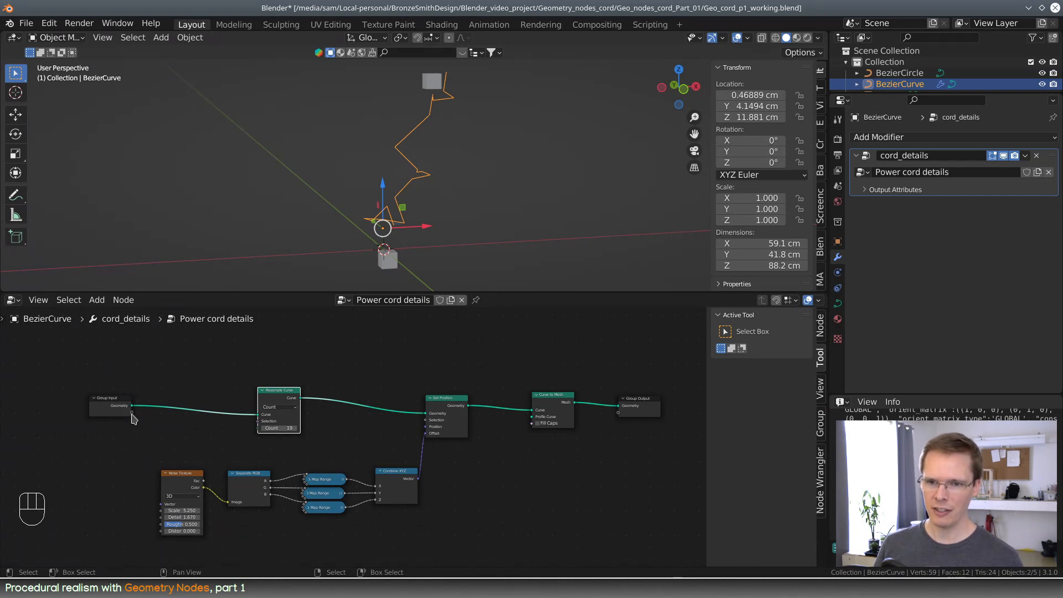
- Expose Resample Curve's Count through the Group Input node and set the parameter to 24 in the cord_details modifier
left_click_drag(135, 414, 153, 440)
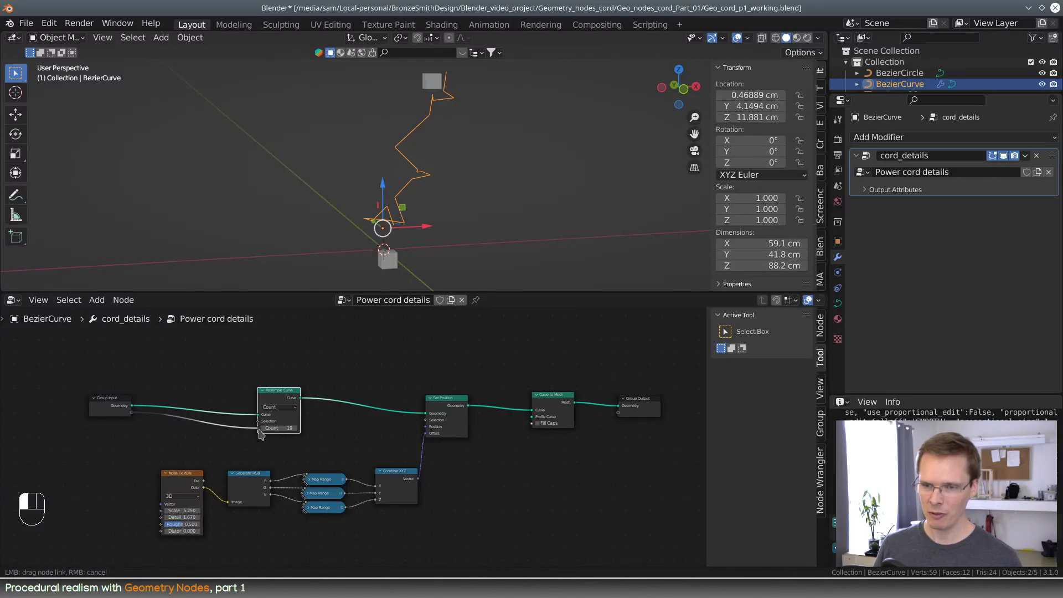
left_click_drag(262, 435, 260, 431)
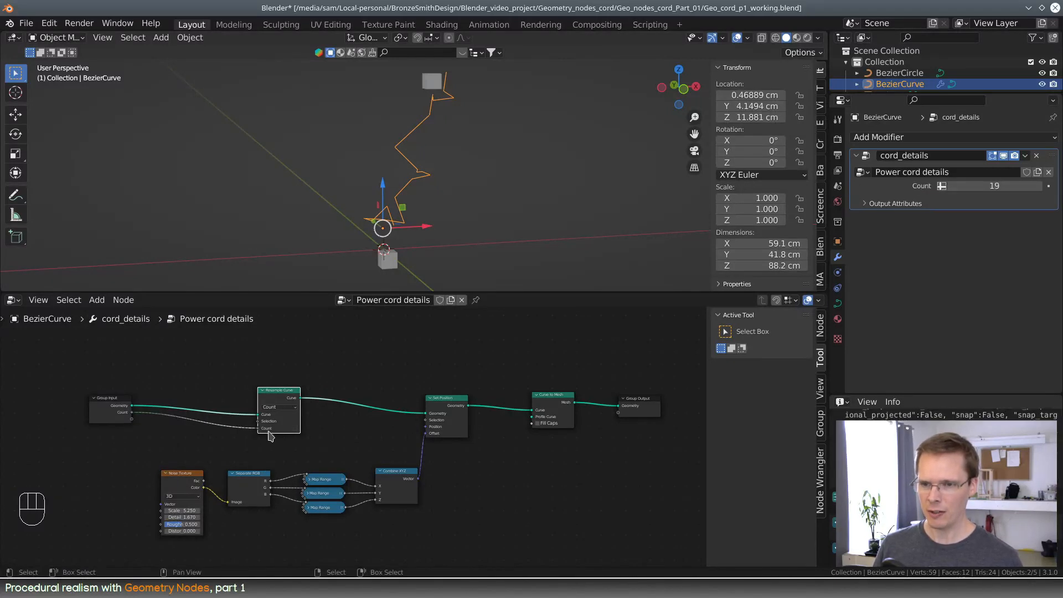
left_click_drag(276, 396, 274, 392)
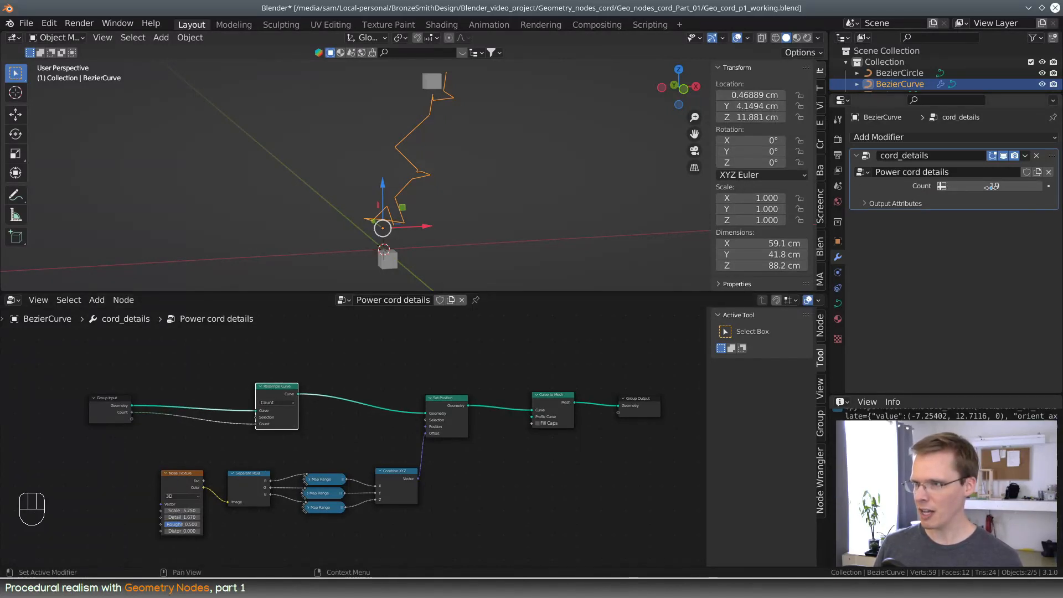
key("Return")
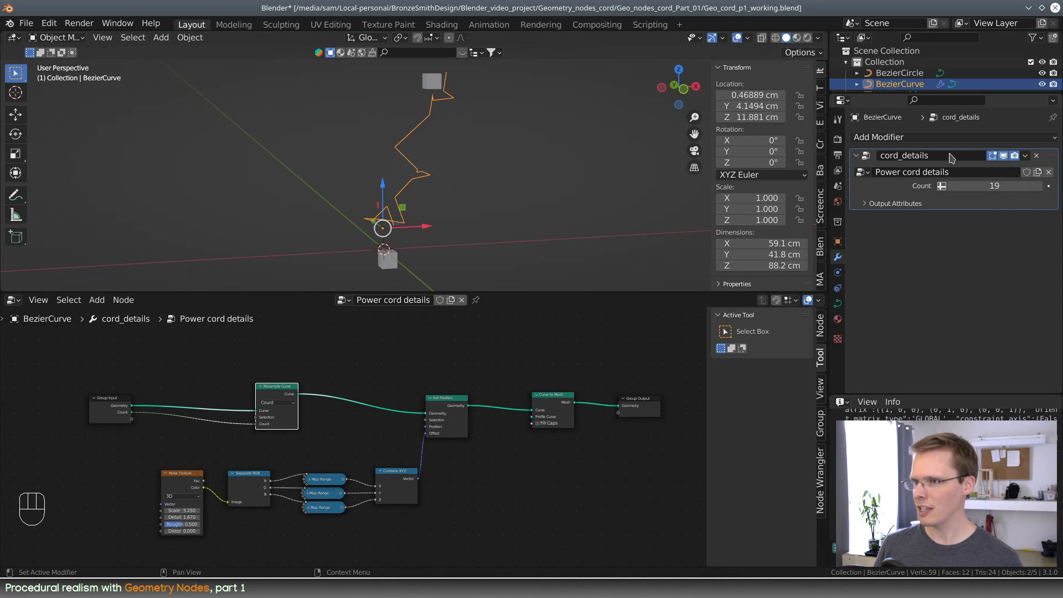
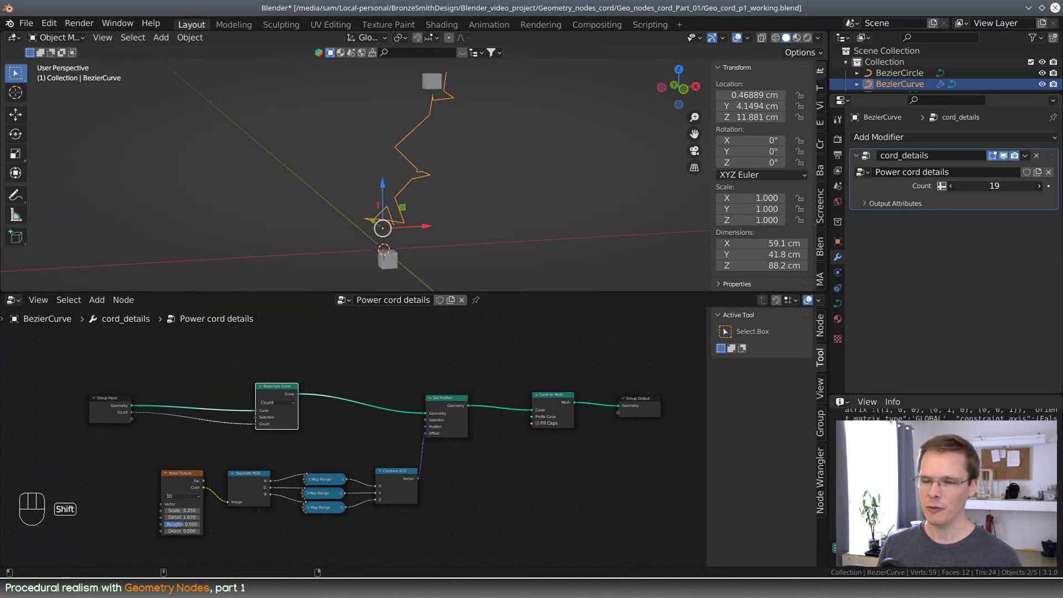
mouse_move(982, 186)
left_mouse_down("shift")
mouse_move(999, 187)
mouse_move(973, 189)
left_mouse_up("shift")
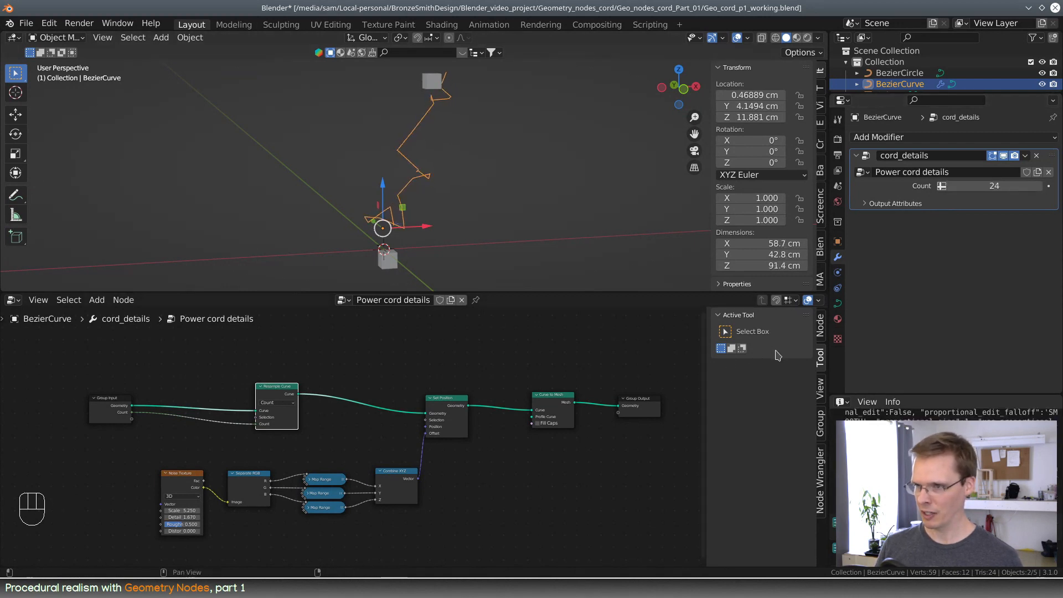
- Rename the node group's Count input to "Curve resolution"
left_click(820, 422)
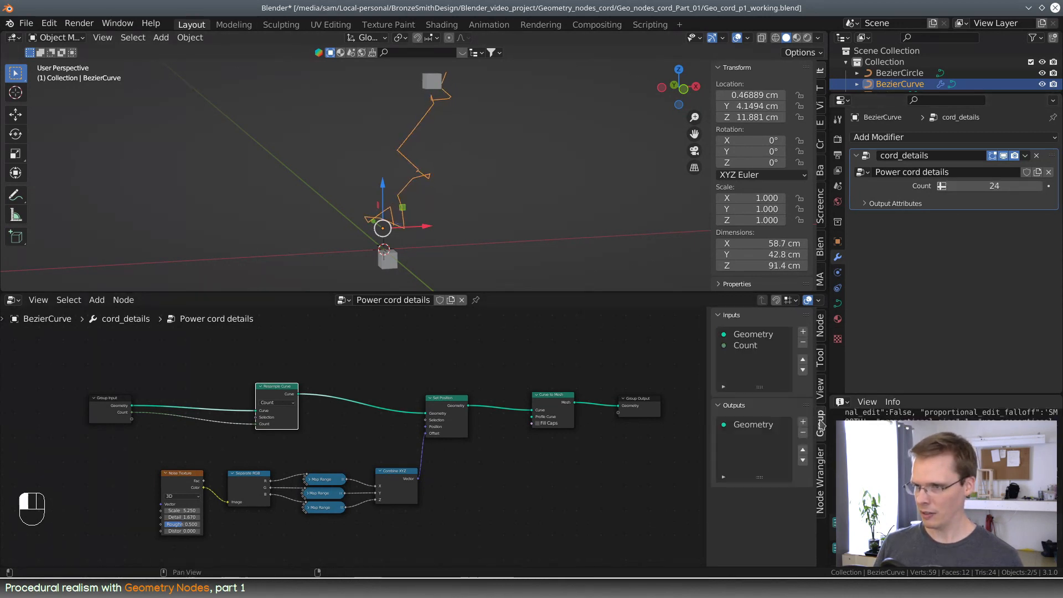
left_click(760, 346)
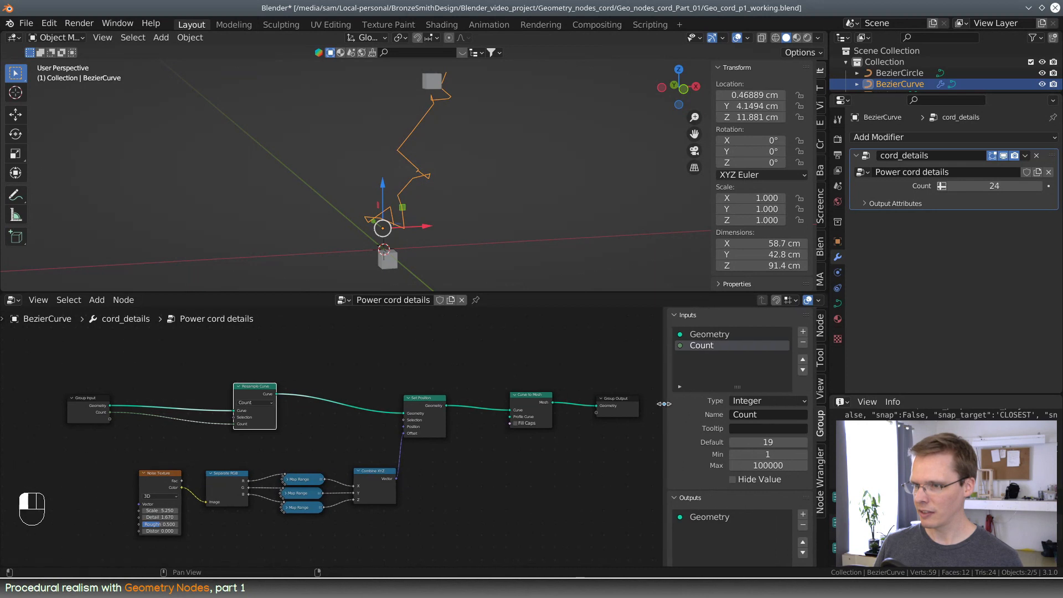
left_click_drag(704, 413, 662, 413)
left_click(782, 414)
key("shift")
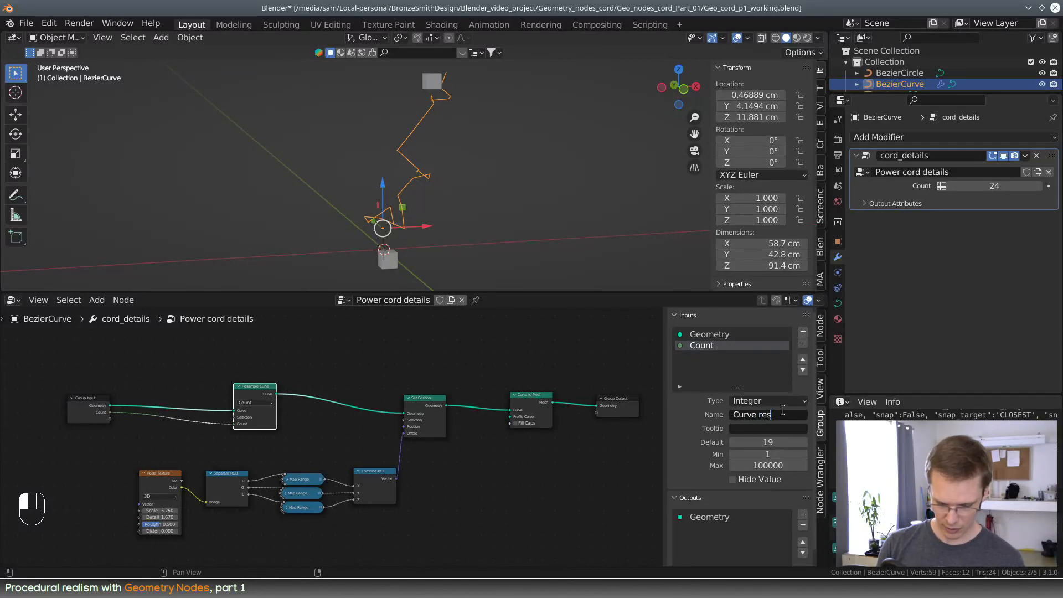
type("Curve resolution")
key("Return")
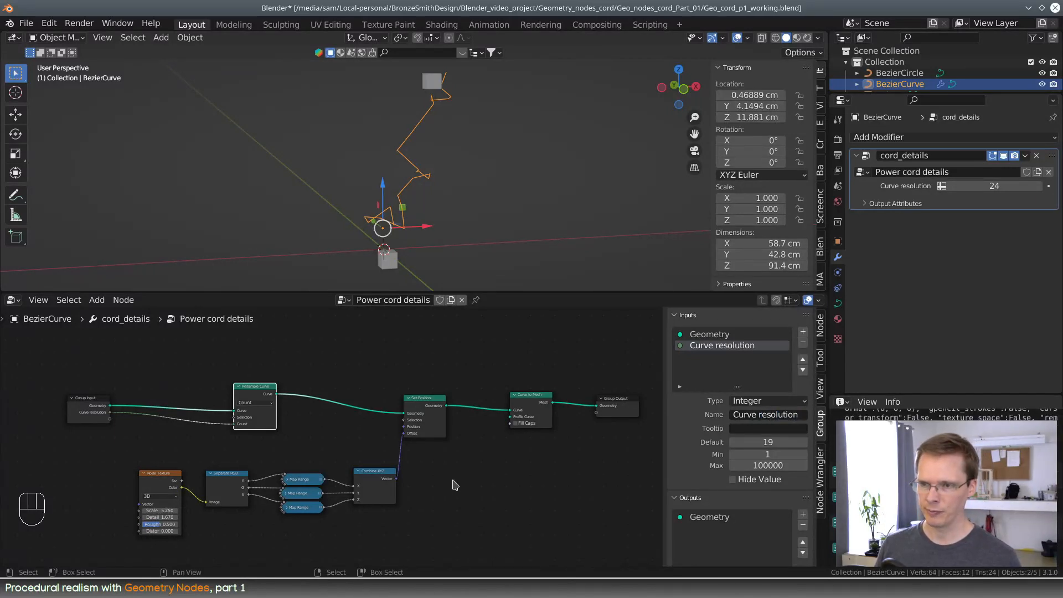
middle_click_drag(505, 485, 493, 450)
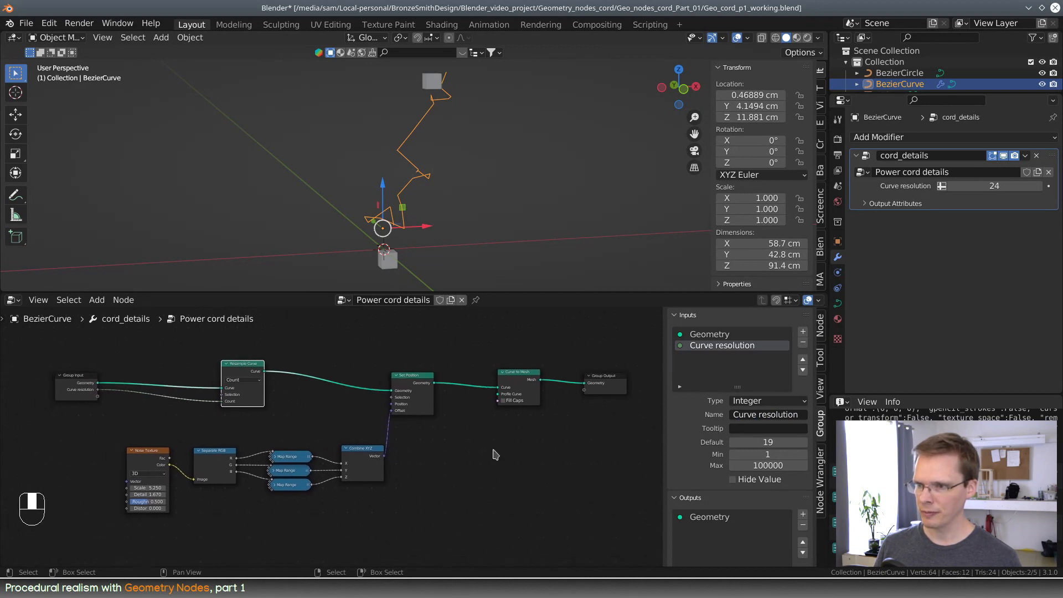
left_click(709, 335)
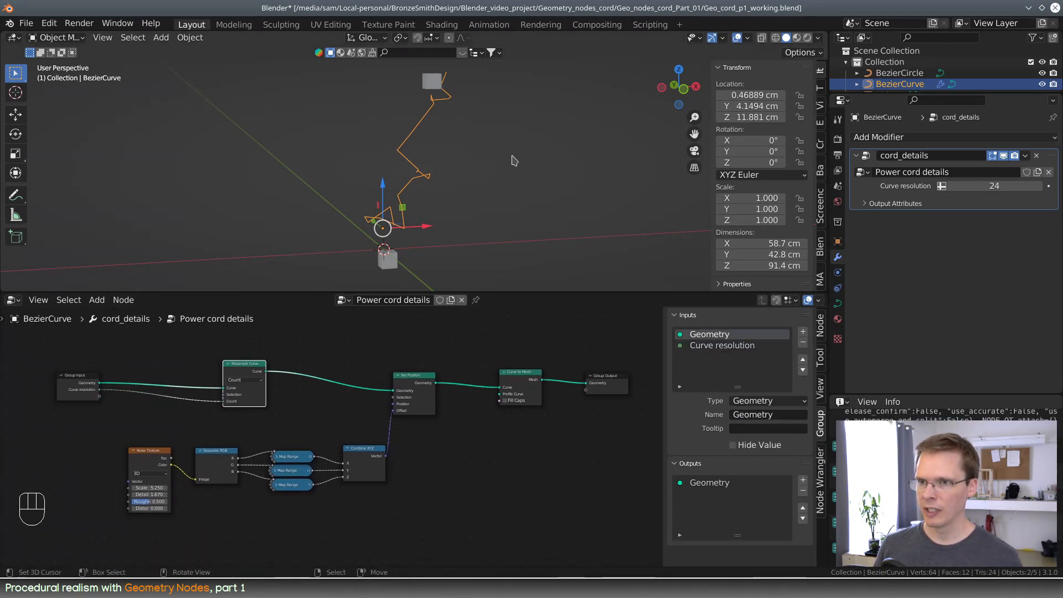
- Shift the Resample Curve node closer to Group Input and set Curve resolution to 15 in the cord_details modifier
middle_click_drag(481, 210, 434, 206)
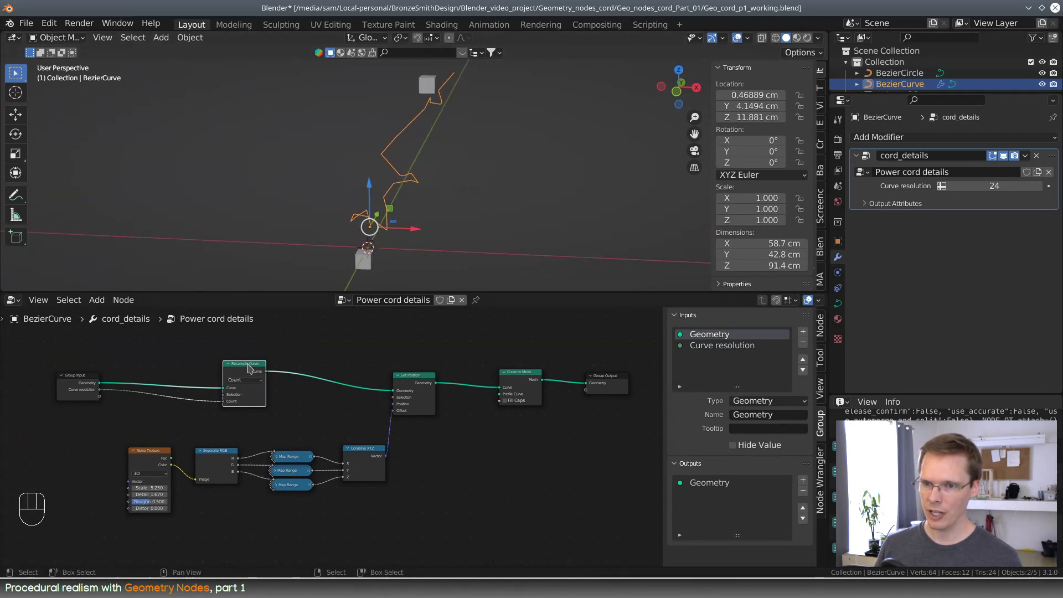
left_click_drag(248, 368, 235, 378)
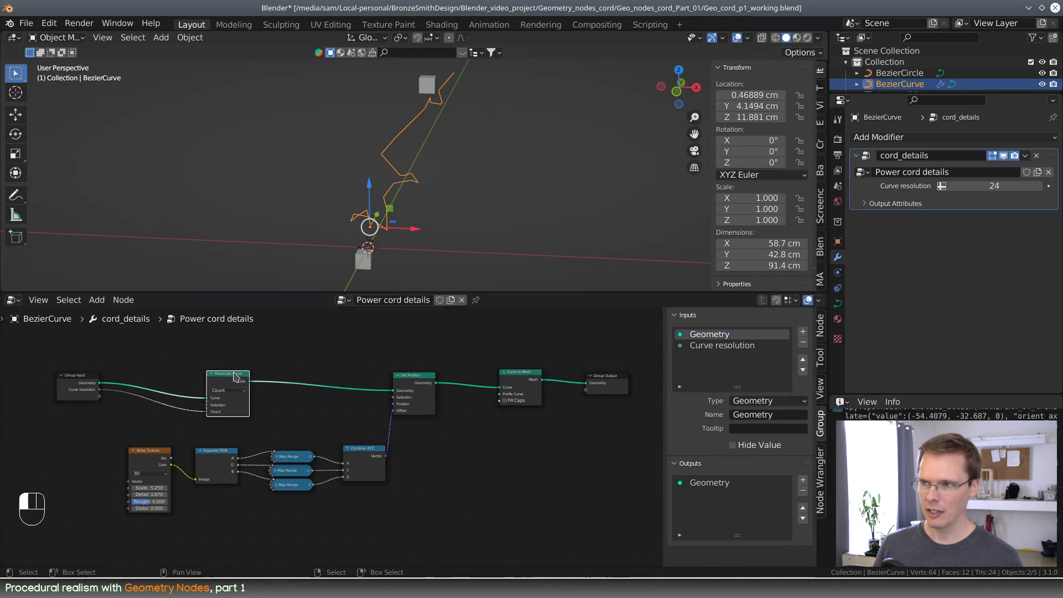
left_click_drag(990, 187, 1021, 188)
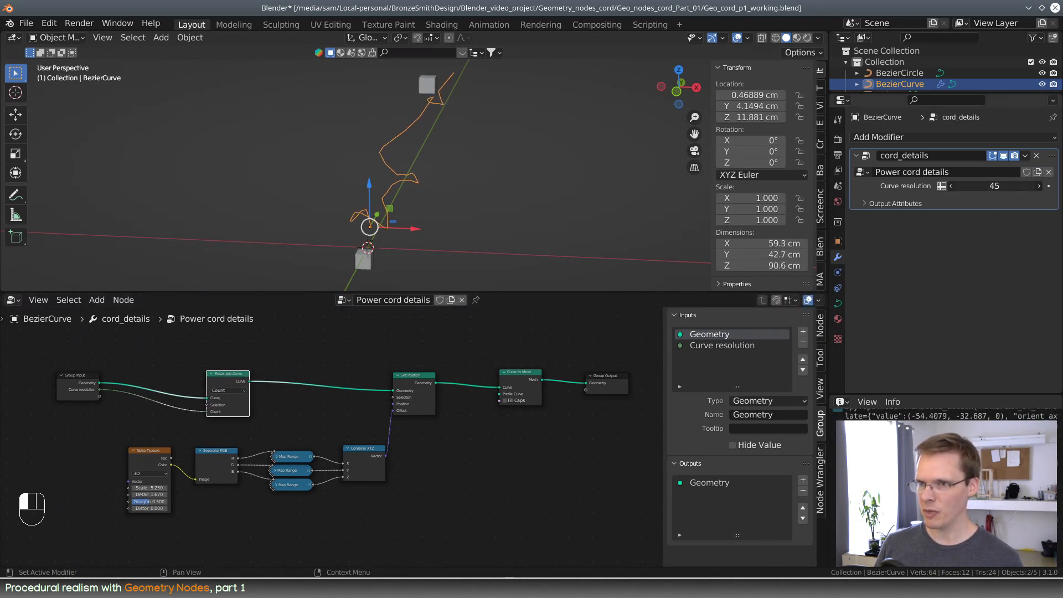
left_click_drag(994, 185, 972, 186)
left_click(992, 187)
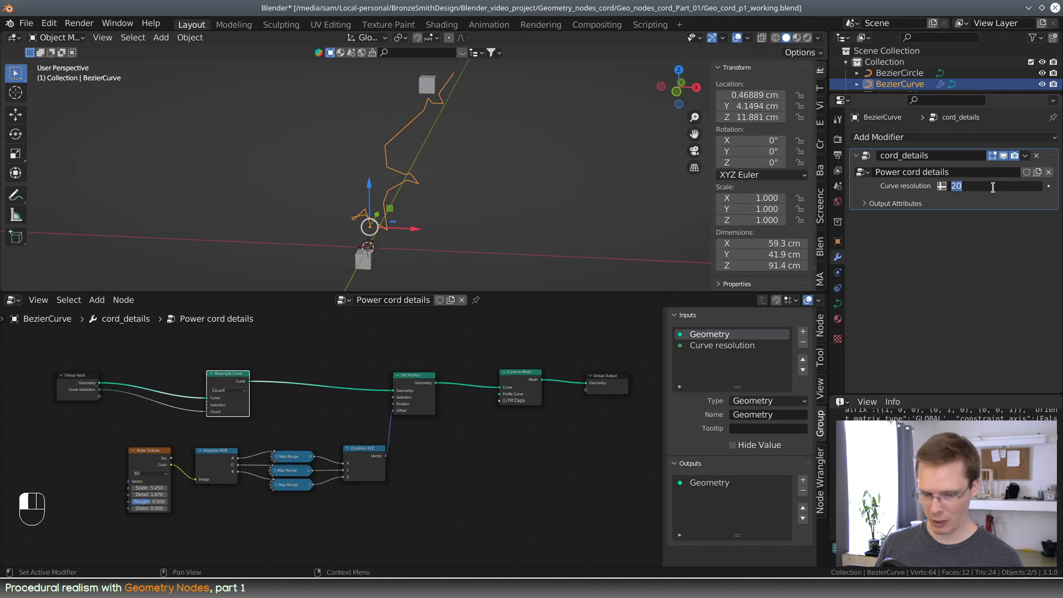
key("Return")
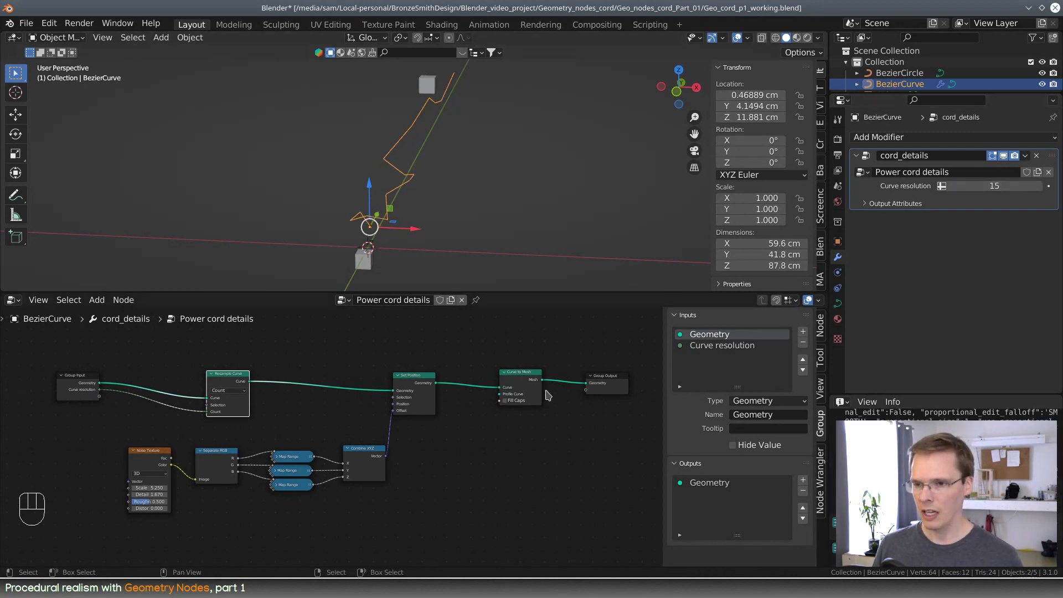
- Insert a Set Spline Type node between Resample Curve and Set Position
key("shift+a")
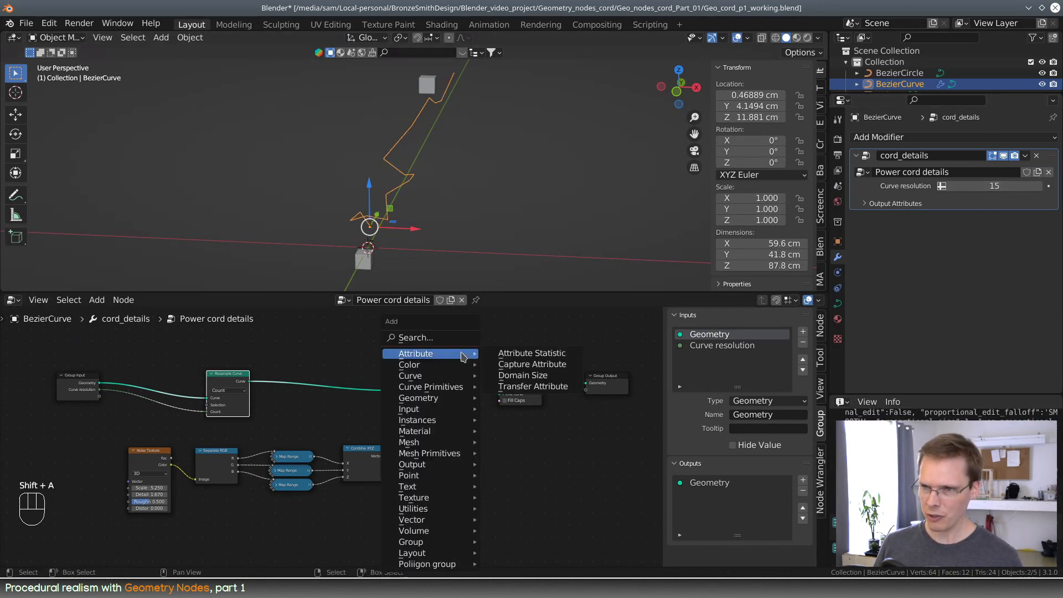
left_click(454, 338)
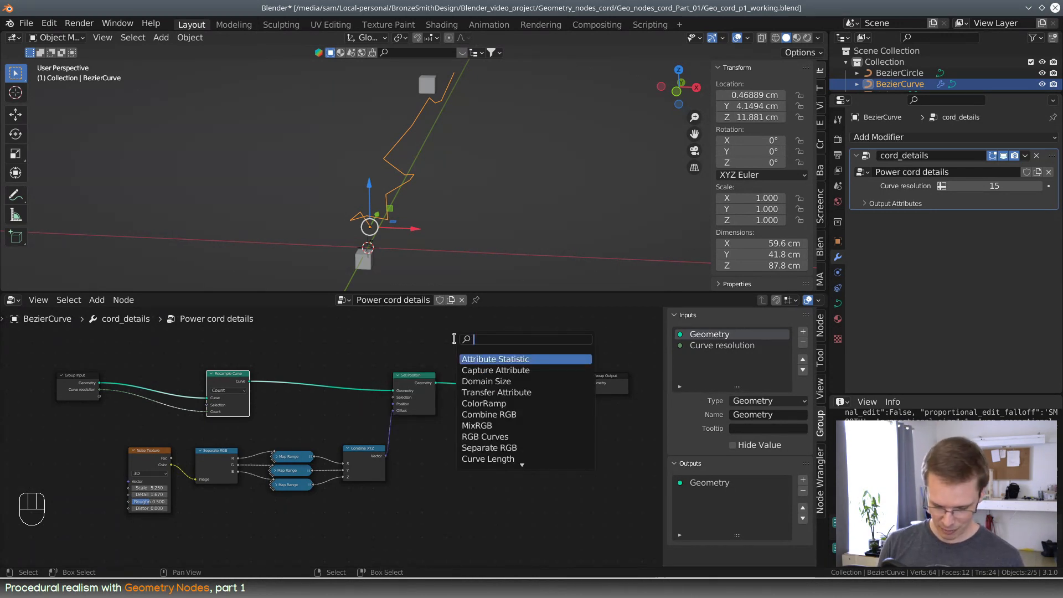
type("set")
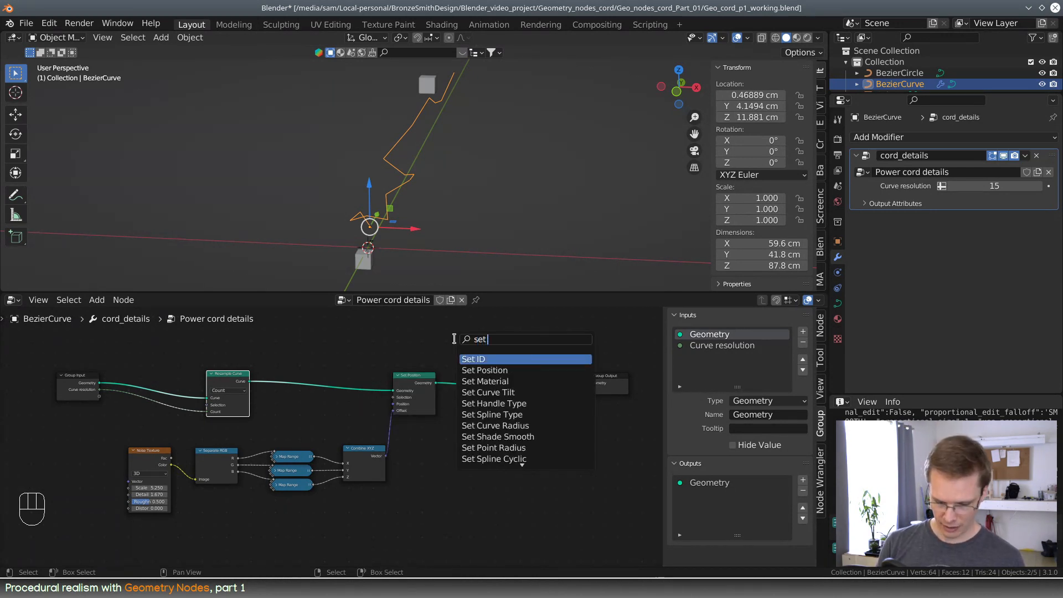
type(" spline")
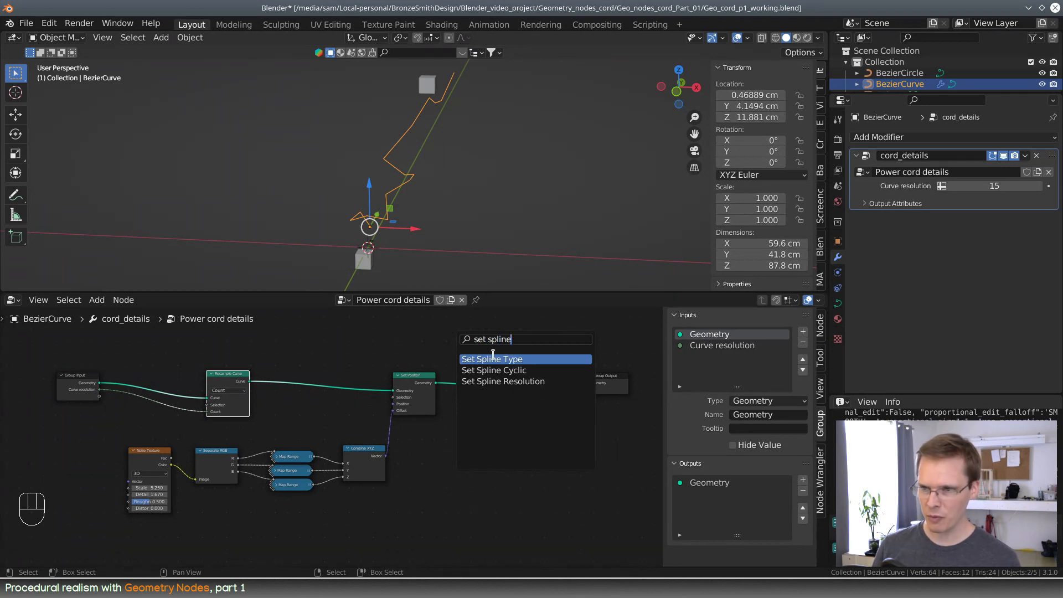
left_click(492, 358)
left_click(325, 387)
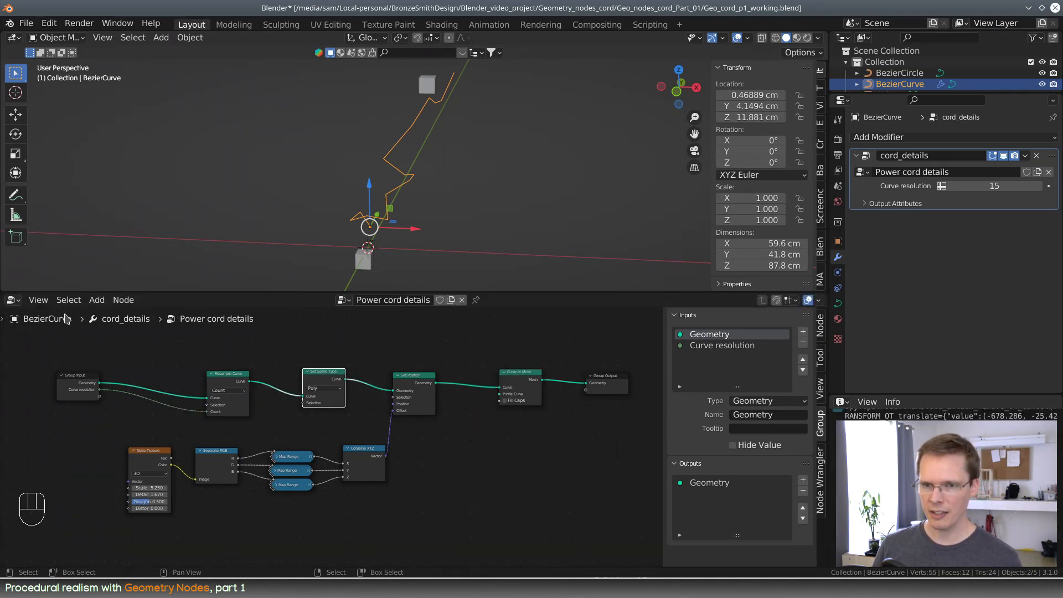
left_click(96, 299)
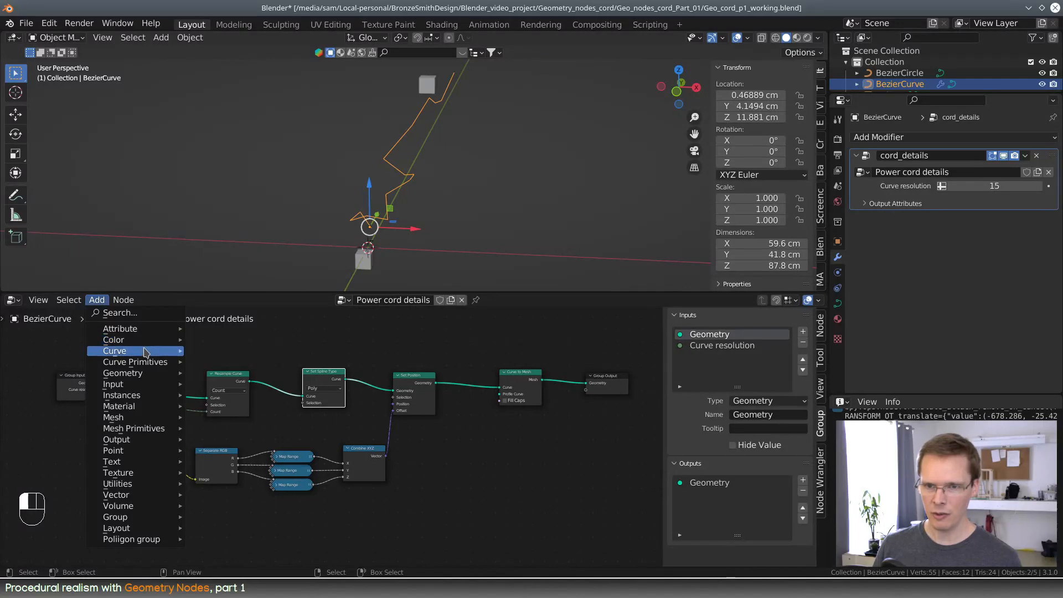
mouse_move(142, 351)
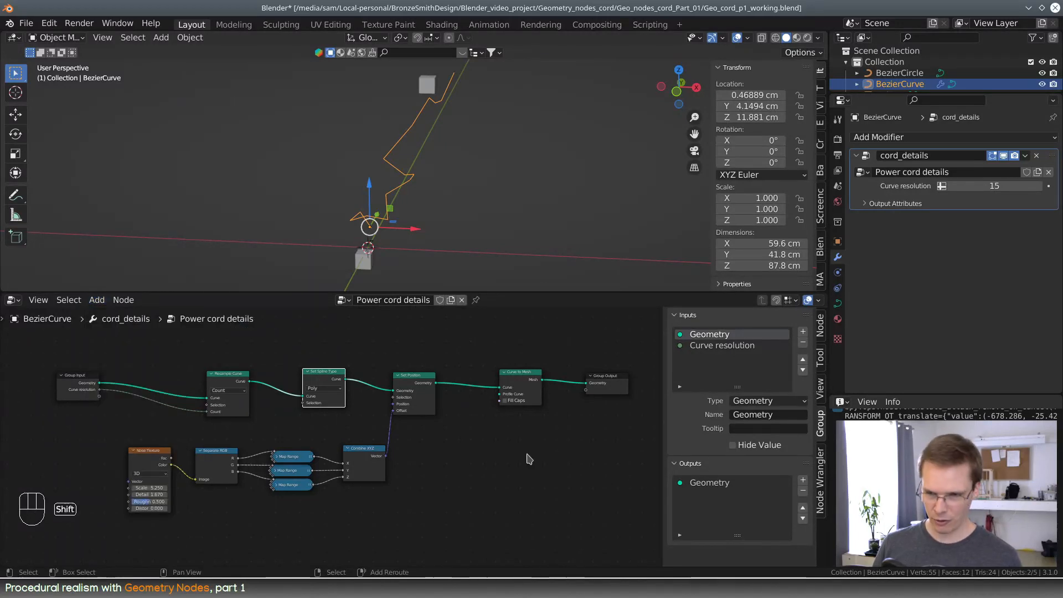
key("shift+a")
mouse_move(526, 457)
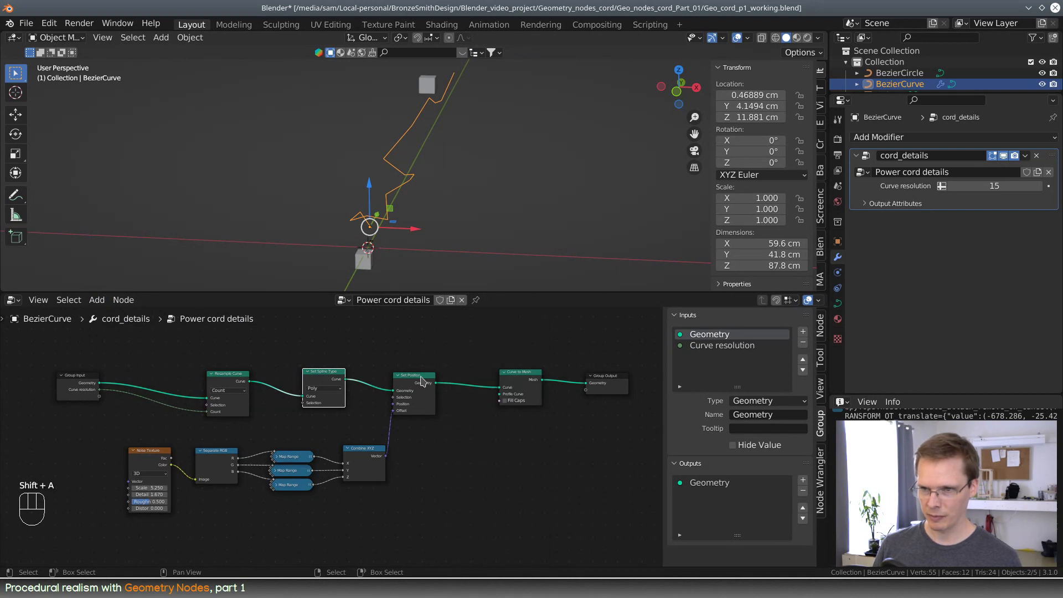
- Change Set Spline Type to Bezier and space out the neighbouring nodes to make room before Set Position
left_click_drag(422, 379, 437, 374)
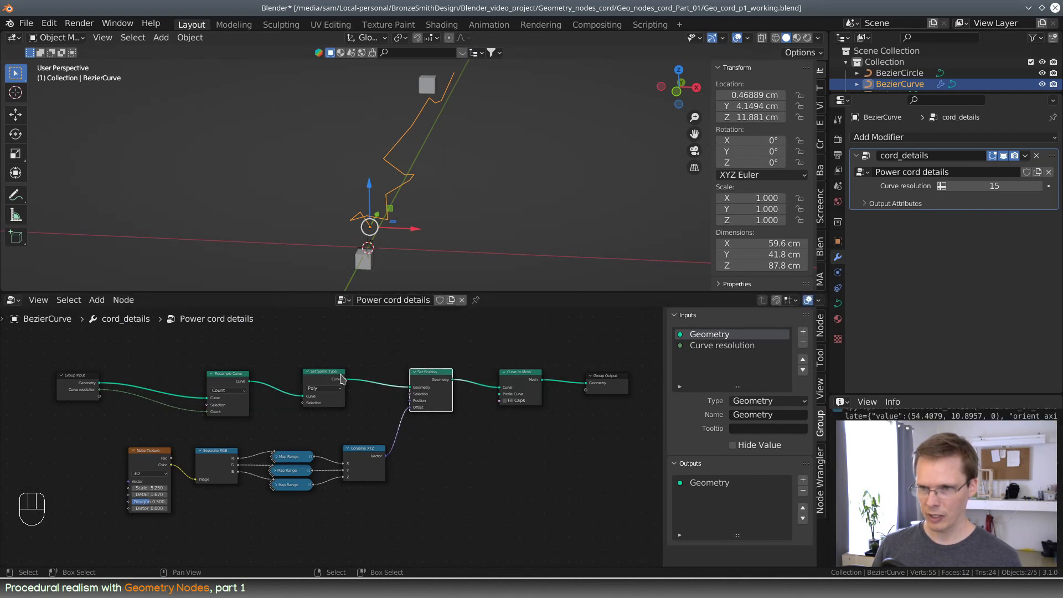
left_click_drag(303, 397, 300, 370)
left_click(327, 388)
left_click(332, 395)
left_click_drag(229, 376, 194, 372)
left_click_drag(311, 370, 289, 369)
- Insert a Set Handle Type node between Set Spline Type and Set Position
key("shift+a")
left_click(367, 338)
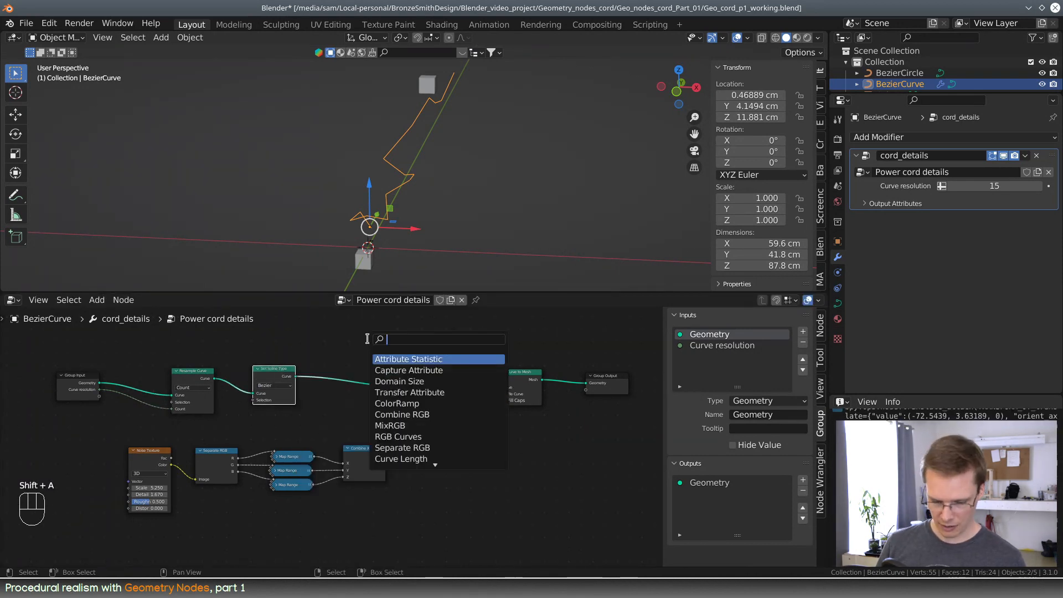
type("set")
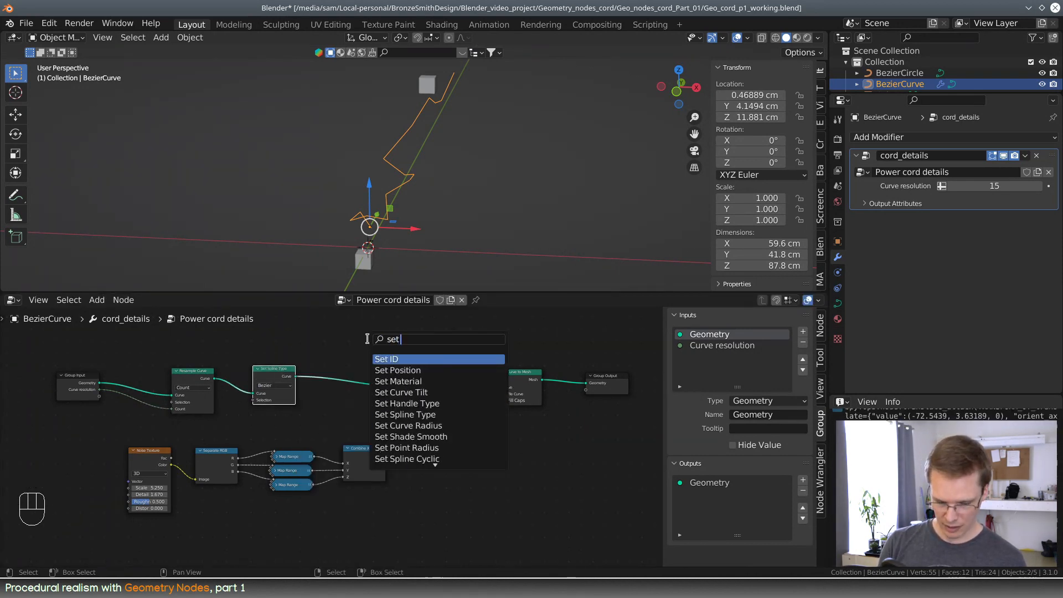
type(" han")
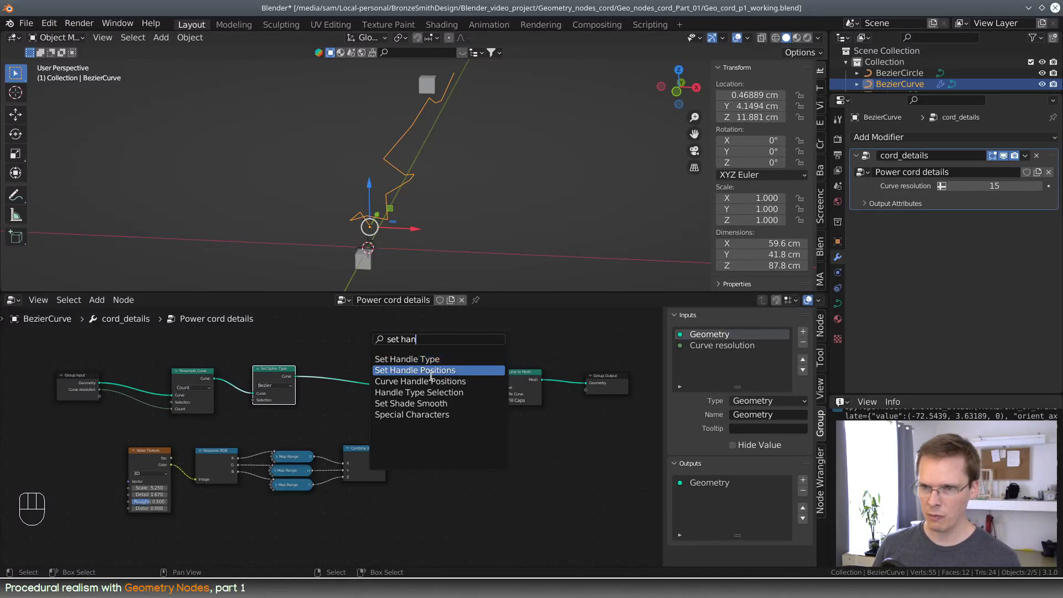
left_click(430, 359)
left_click(333, 362)
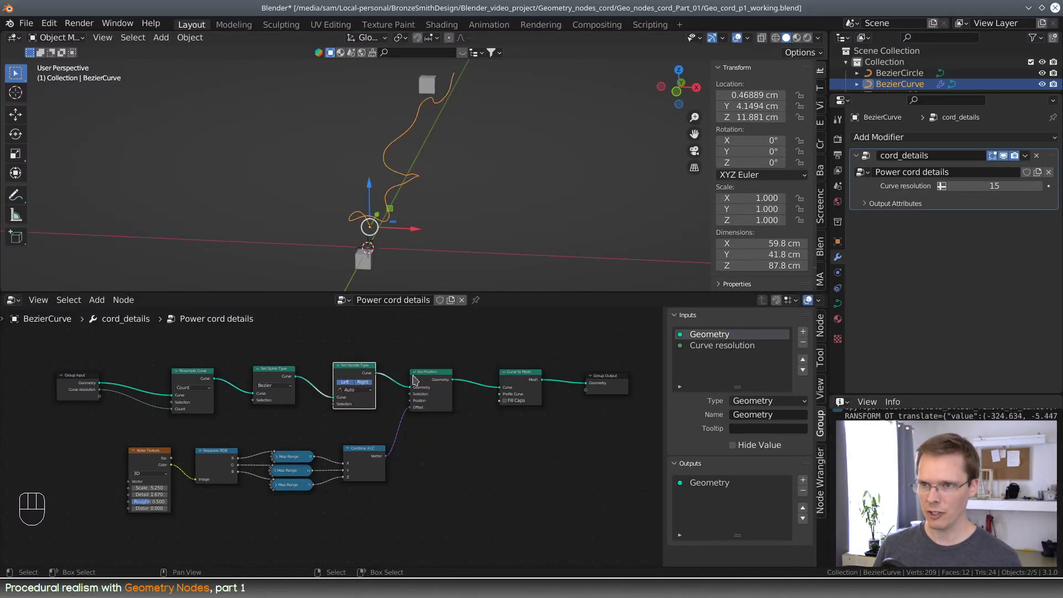
- Set Curve resolution to 20 in the cord_details modifier
mouse_move(437, 182)
middle_mouse_down()
mouse_move(434, 171)
mouse_move(480, 164)
mouse_move(408, 156)
mouse_move(447, 180)
middle_mouse_up()
scroll(455, 180, "up", 3)
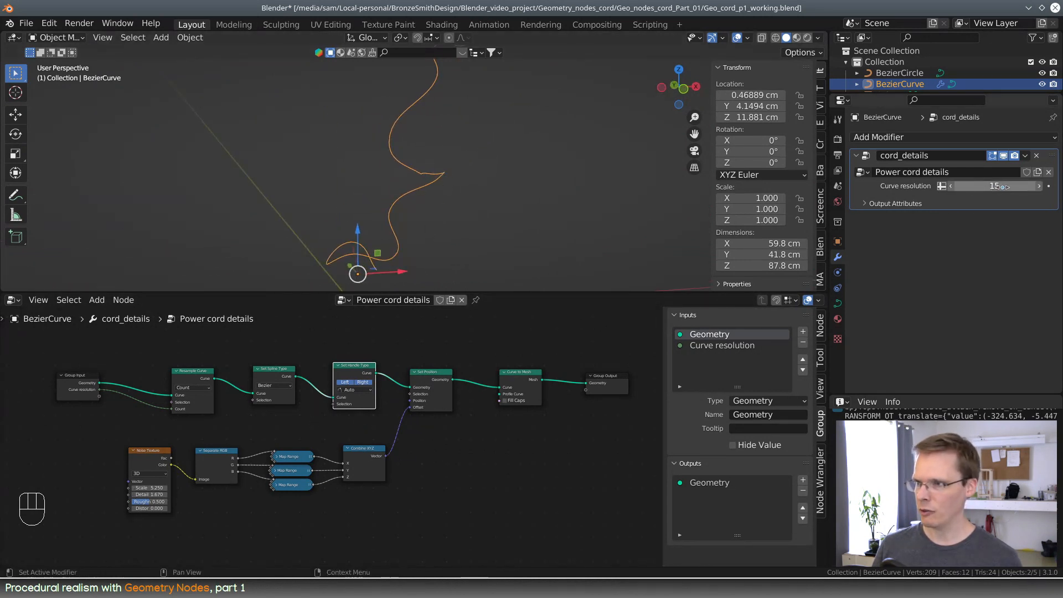
mouse_move(980, 186)
left_mouse_down("shift")
mouse_move(1013, 186)
mouse_move(972, 186)
mouse_move(994, 186)
left_mouse_up("shift")
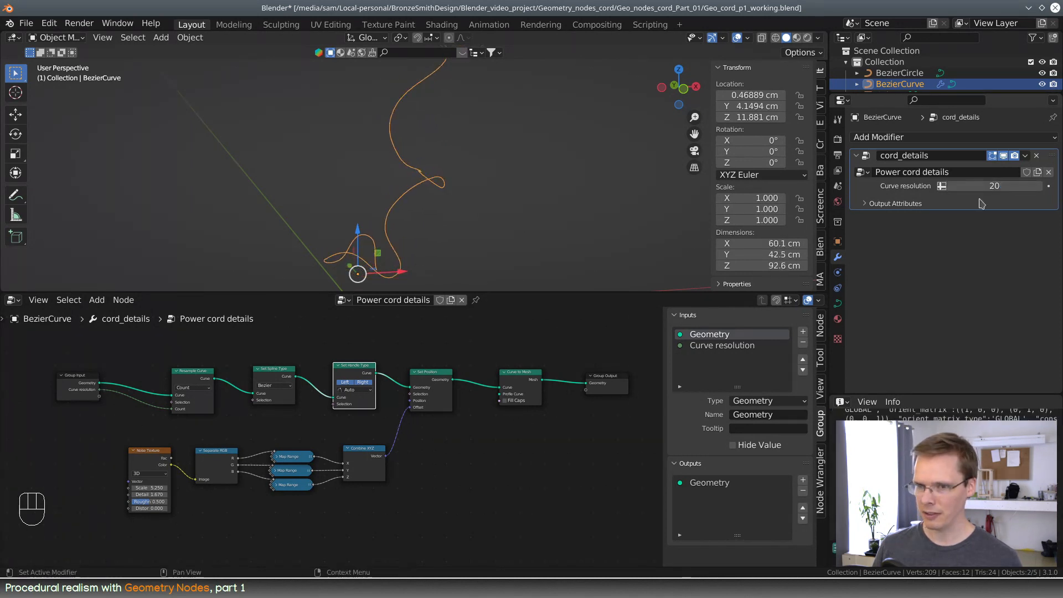
- Lower the Noise Texture's Scale to 2.760 and check the smoother curve up close
mouse_move(156, 487)
left_mouse_down("shift")
mouse_move(177, 487)
mouse_move(149, 487)
left_mouse_up("shift")
scroll(491, 184, "down", 4)
middle_click_drag(441, 194, 532, 223)
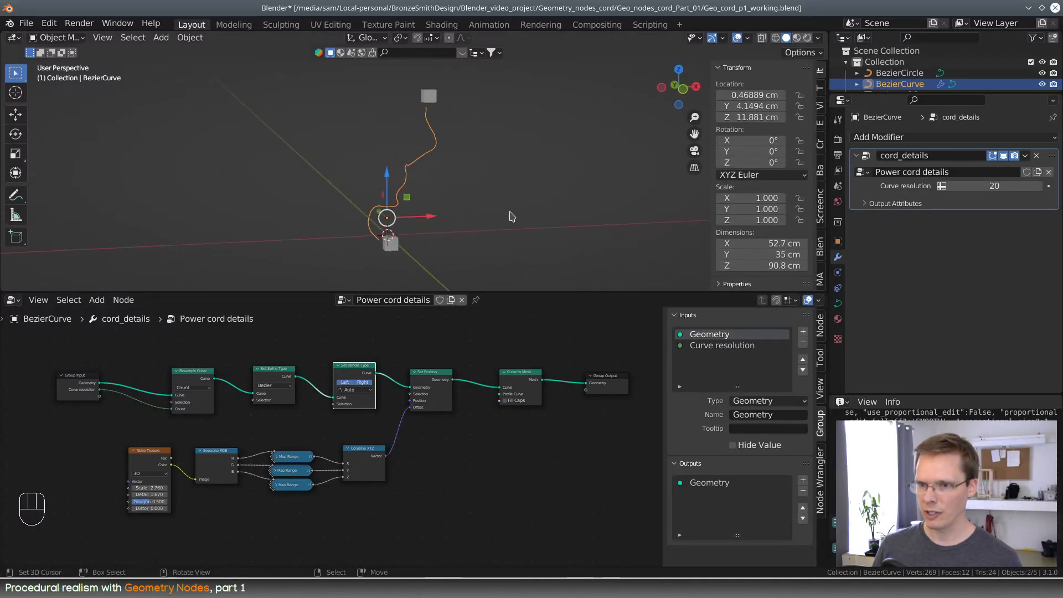
scroll(462, 279, "up", 3)
- Move Set Handle Type between Set Position and Curve to Mesh, linking Set Spline Type directly to Set Position and evening out the node spacing
left_click_drag(425, 378, 405, 377)
left_click_drag(334, 402, 389, 386)
left_click_drag(361, 366, 475, 371)
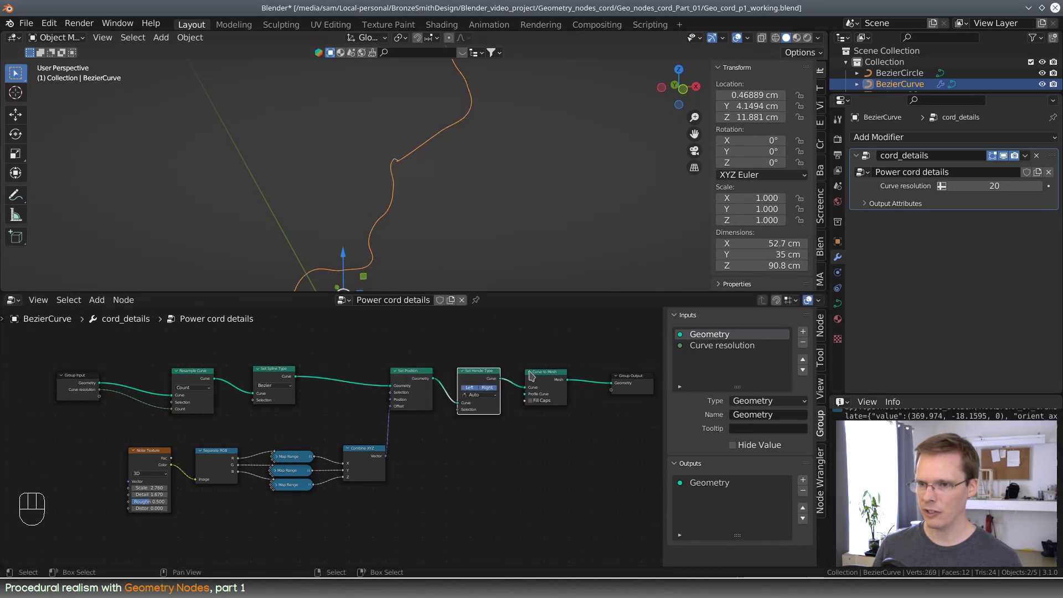
scroll(559, 368, "up", 3)
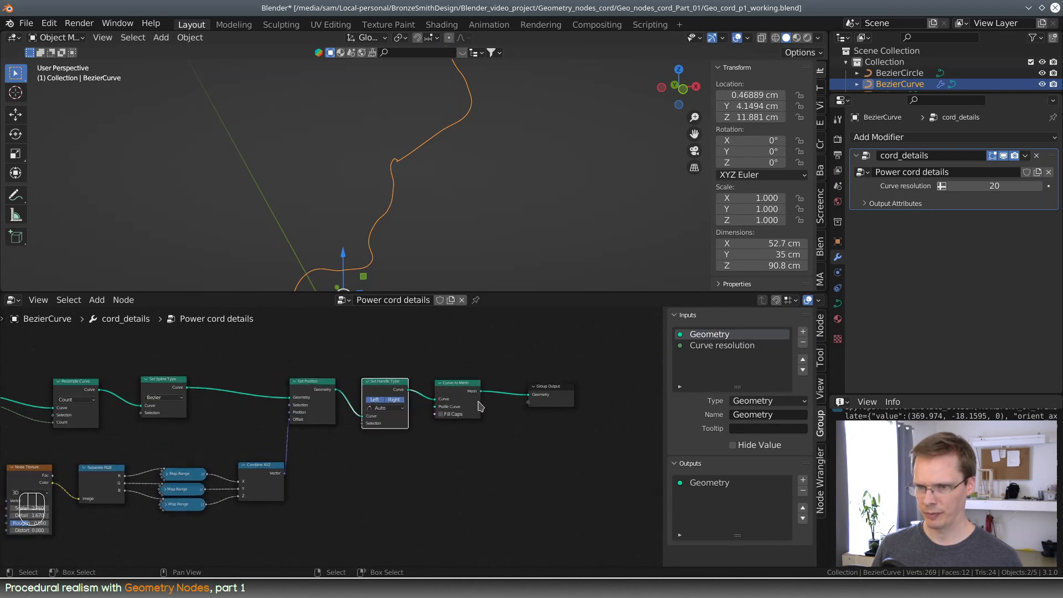
left_click_drag(479, 373, 506, 372)
left_click_drag(402, 373, 424, 371)
left_click_drag(323, 376, 350, 379)
scroll(425, 233, "down", 3)
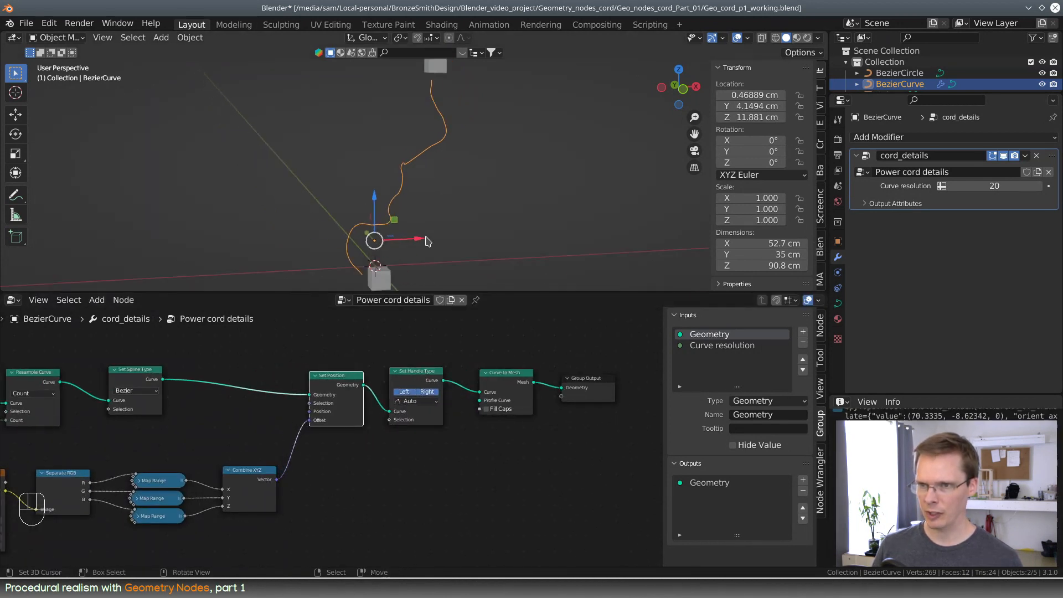
middle_click_drag(427, 212, 443, 232)
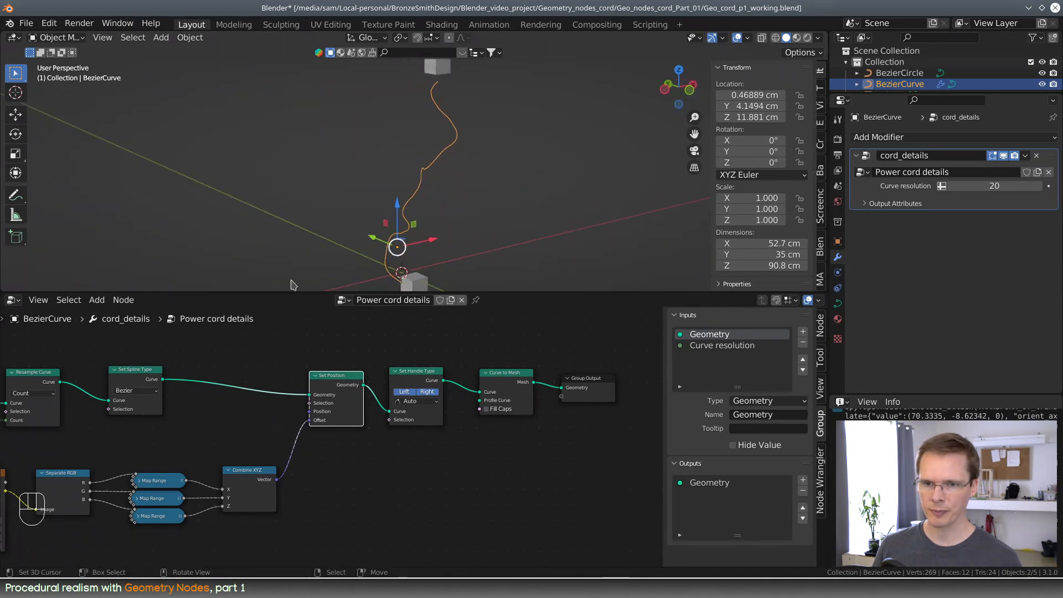
- Move Group Input farther from Resample Curve and expose the Noise Texture's Scale through it as a modifier parameter
scroll(202, 399, "down", 1)
middle_click_drag(221, 401, 414, 386)
scroll(387, 392, "down", 4)
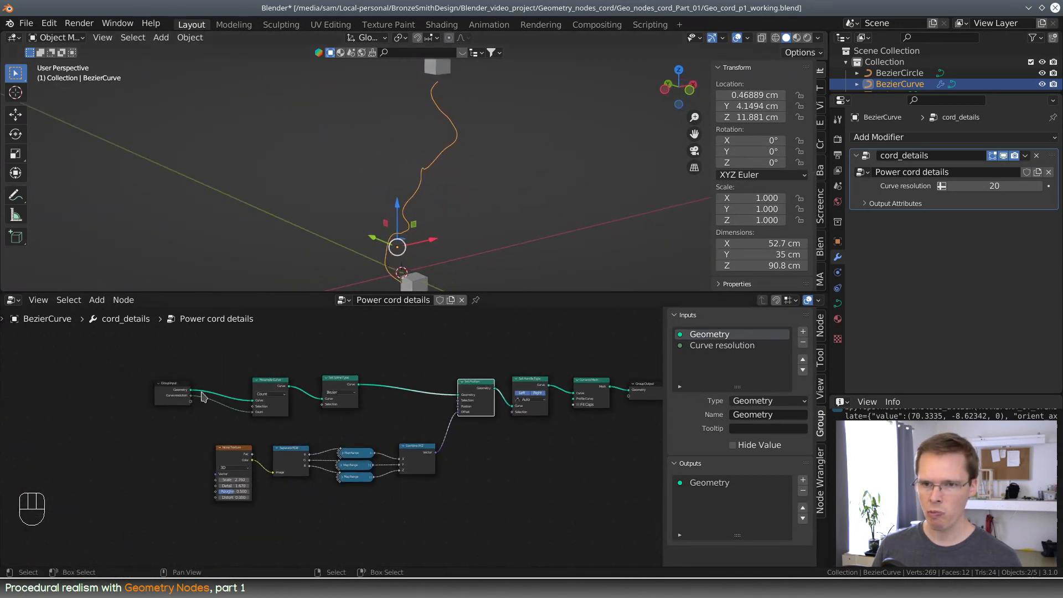
left_click_drag(168, 382, 162, 382)
scroll(221, 426, "up", 2)
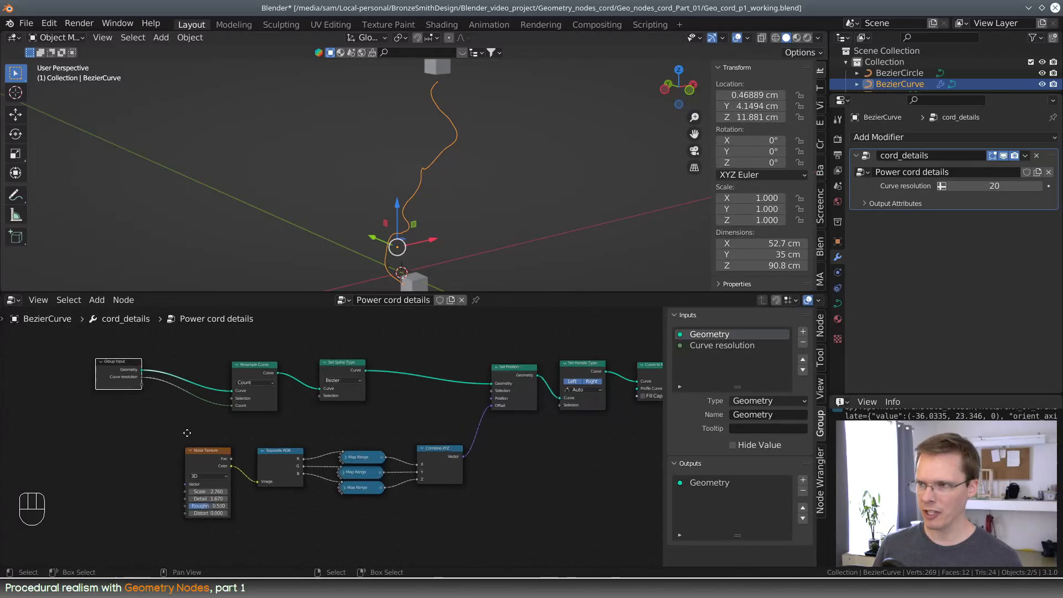
middle_click_drag(186, 435, 260, 451)
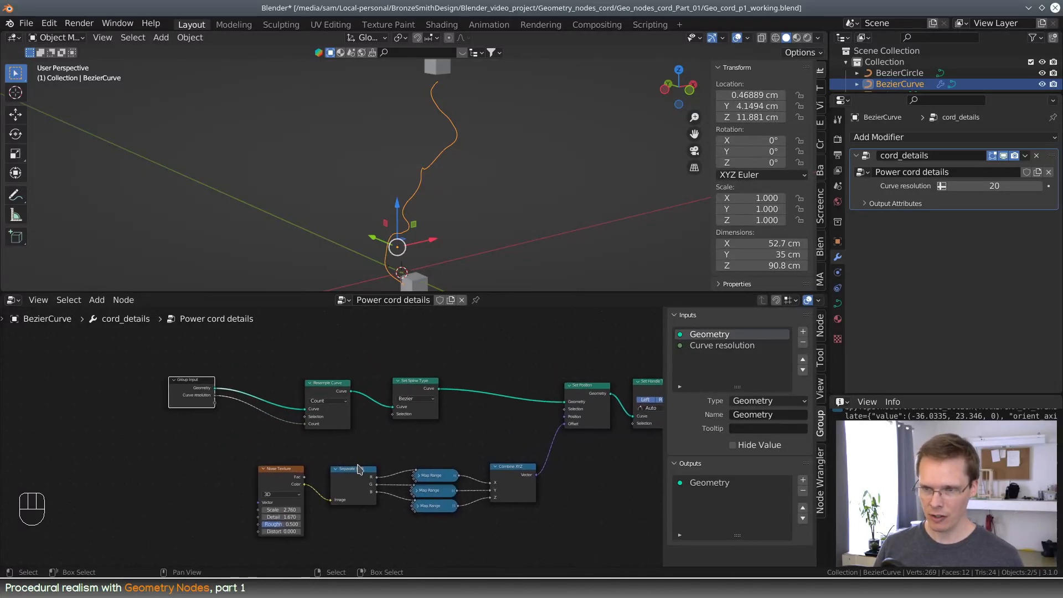
left_click_drag(258, 509, 215, 402)
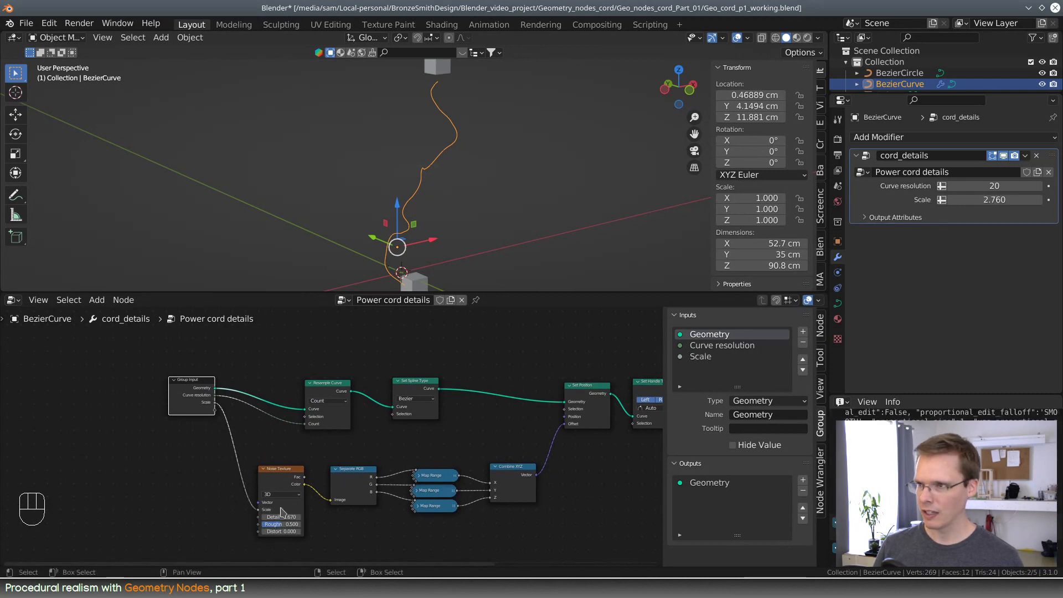
- Rename the group's Scale input to "Offset noise scale"
left_click(718, 356)
left_click(767, 415)
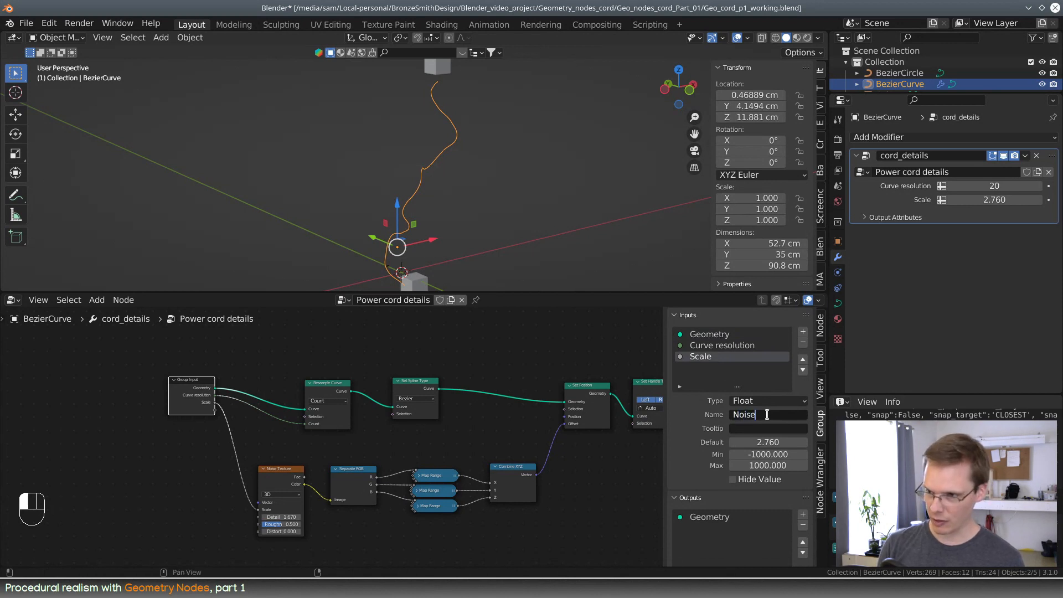
type("Noise")
key("BackSpace")
key("BackSpace")
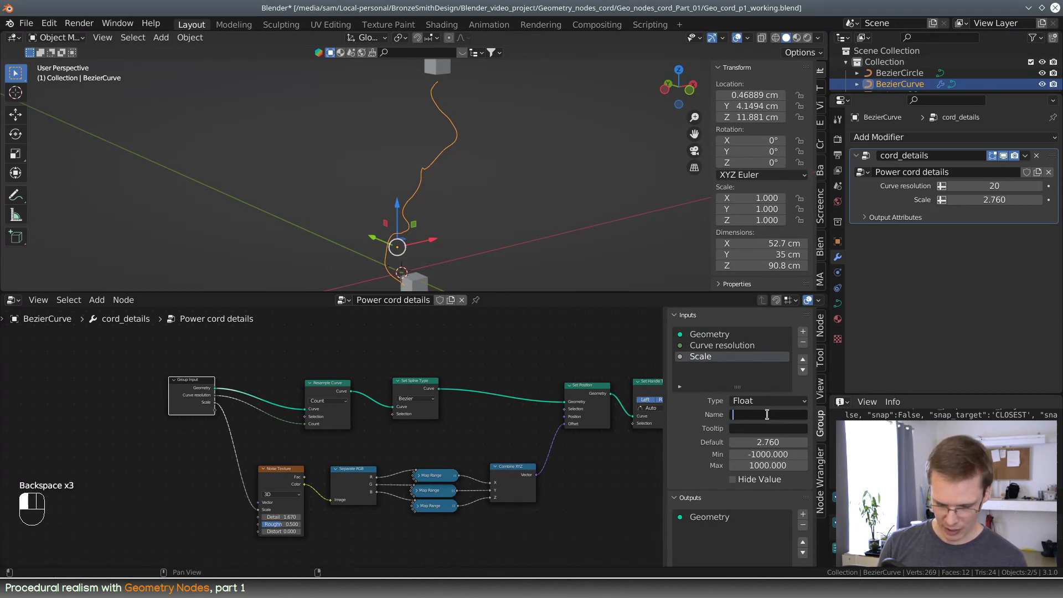
type("O")
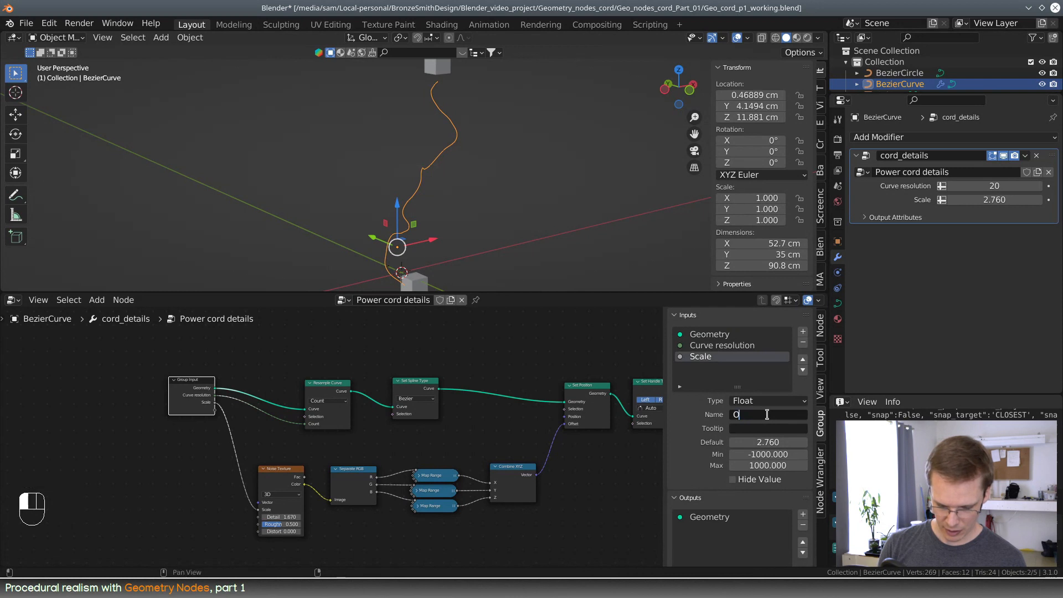
type("ffset noise s")
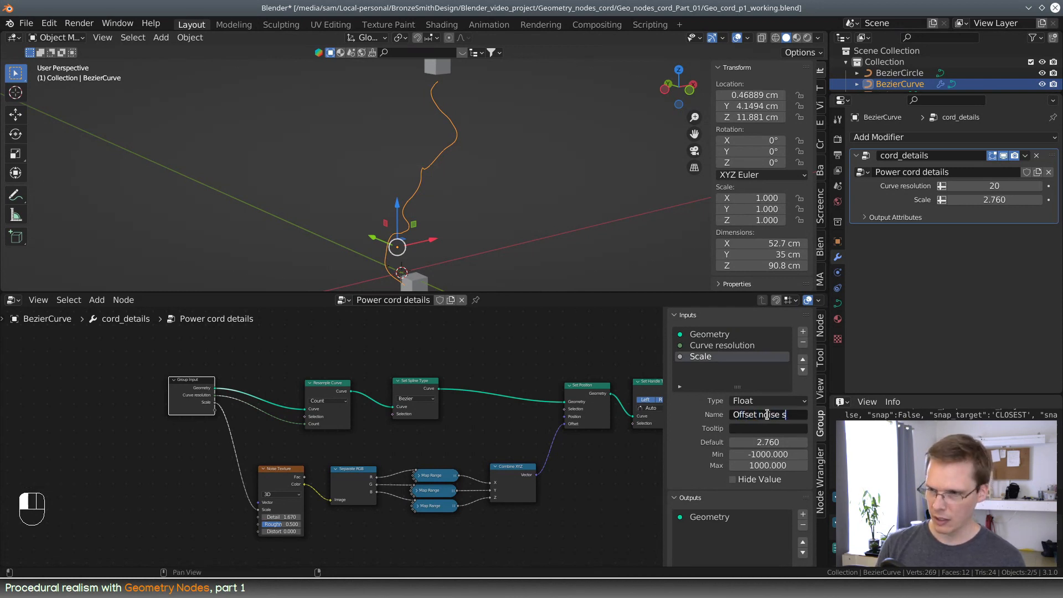
type("cale")
key("Return")
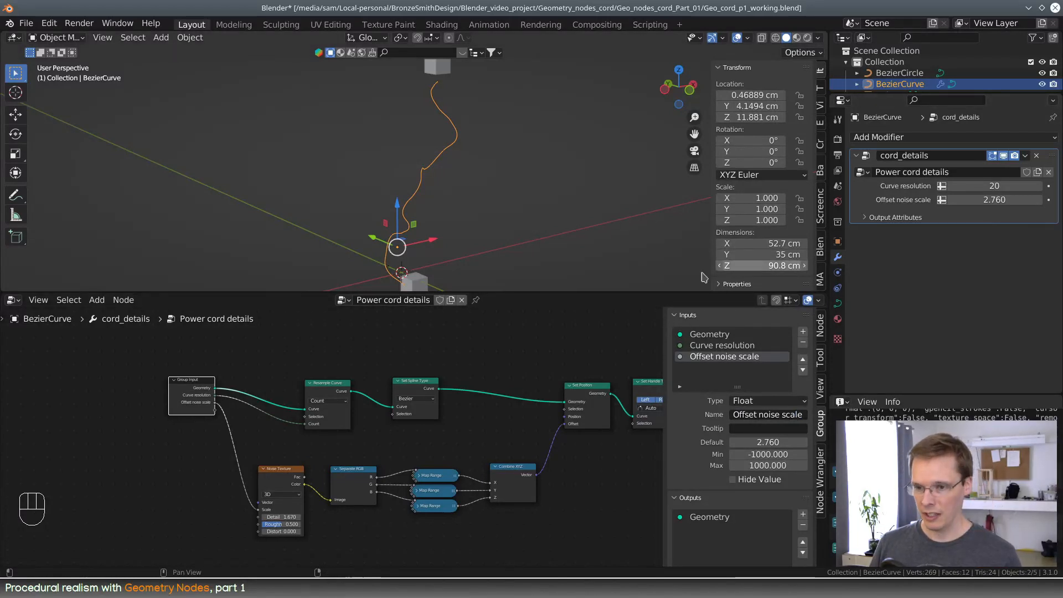
- Move Group Input farther from Resample Curve and line up the main geometry nodes through Group Output in an evenly spaced row
key("Home")
left_click_drag(354, 431, 364, 438)
scroll(381, 421, "down", 3)
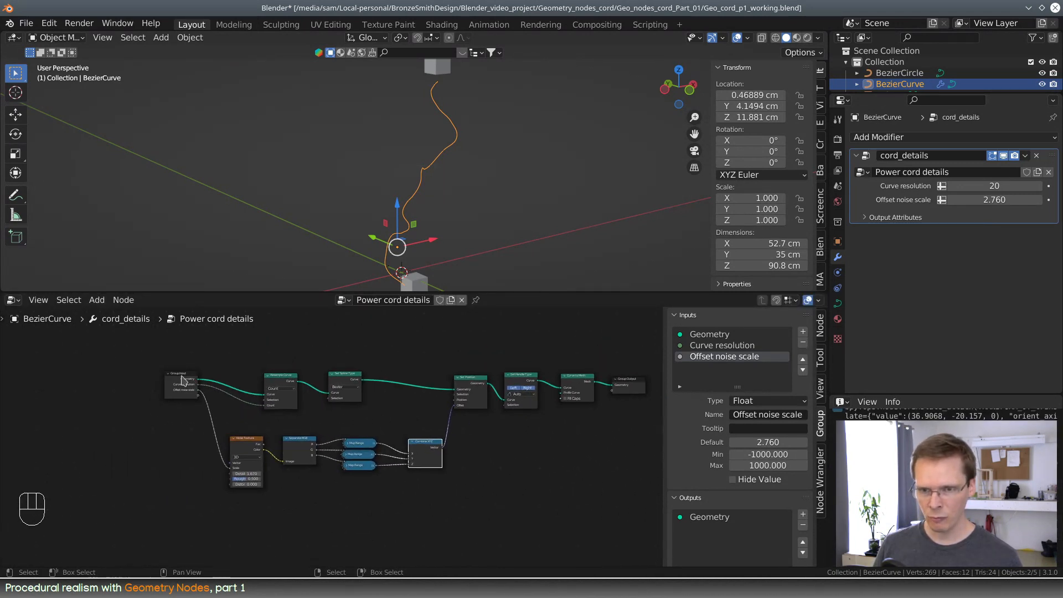
left_click_drag(183, 380, 102, 376)
left_click_drag(286, 377, 250, 369)
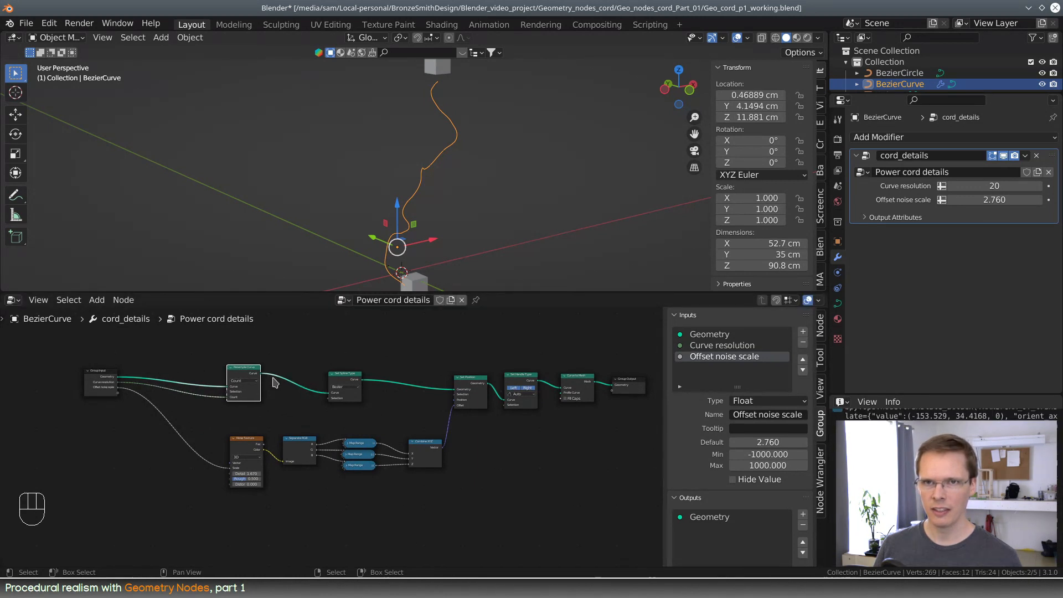
left_click_drag(341, 383, 297, 380)
left_click_drag(468, 379, 456, 365)
left_click_drag(521, 378, 614, 368)
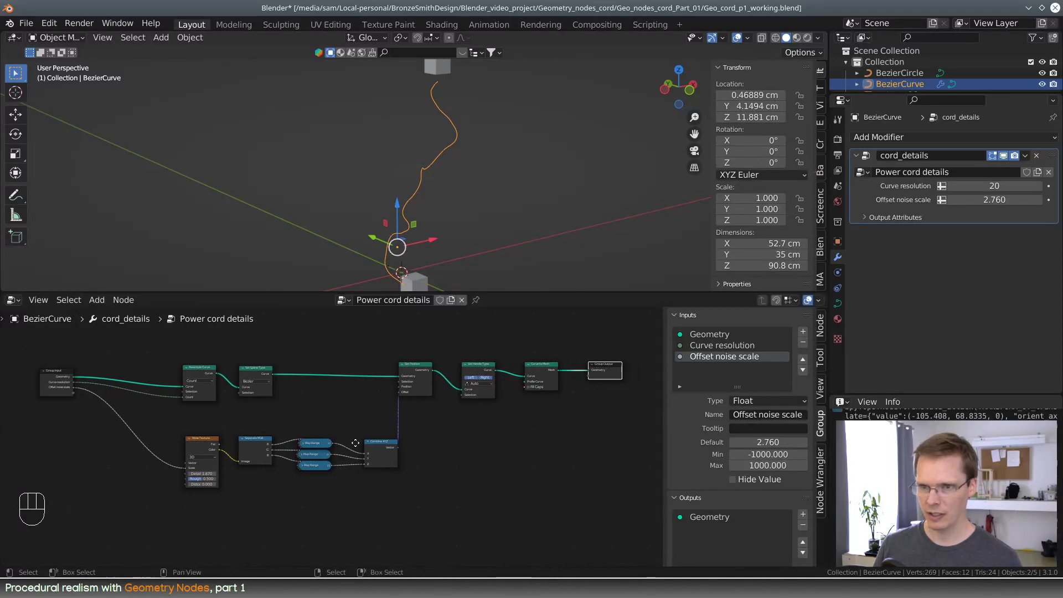
- Move the Noise Texture and Separate RGB nodes closer to the three Map Range nodes
middle_click_drag(276, 437, 382, 429)
scroll(378, 433, "up", 2)
left_click_drag(243, 398, 360, 483)
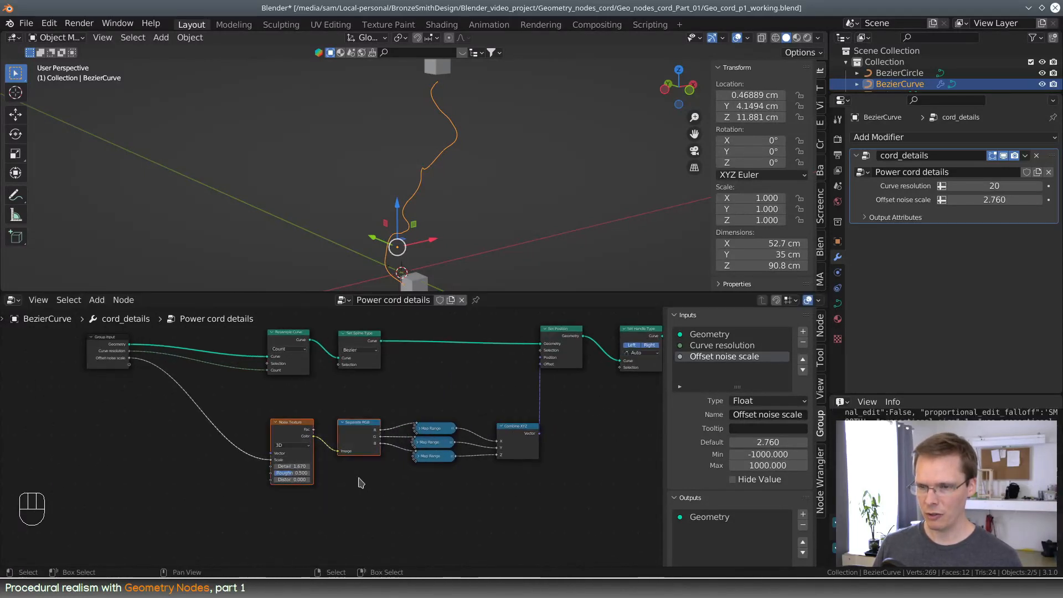
left_click_drag(241, 412, 381, 507)
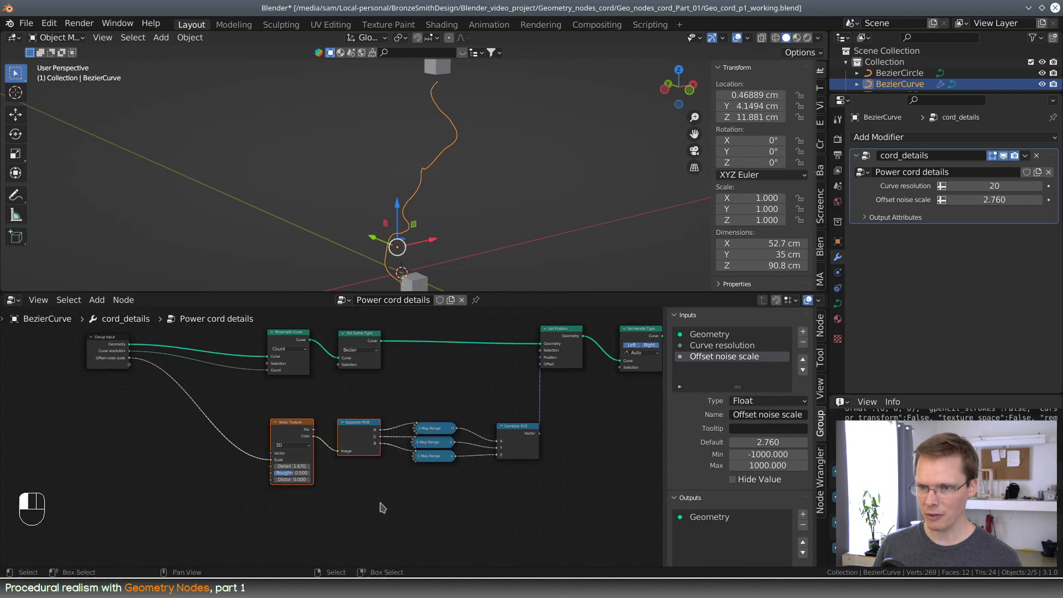
left_click_drag(267, 400, 429, 519)
left_click(346, 429)
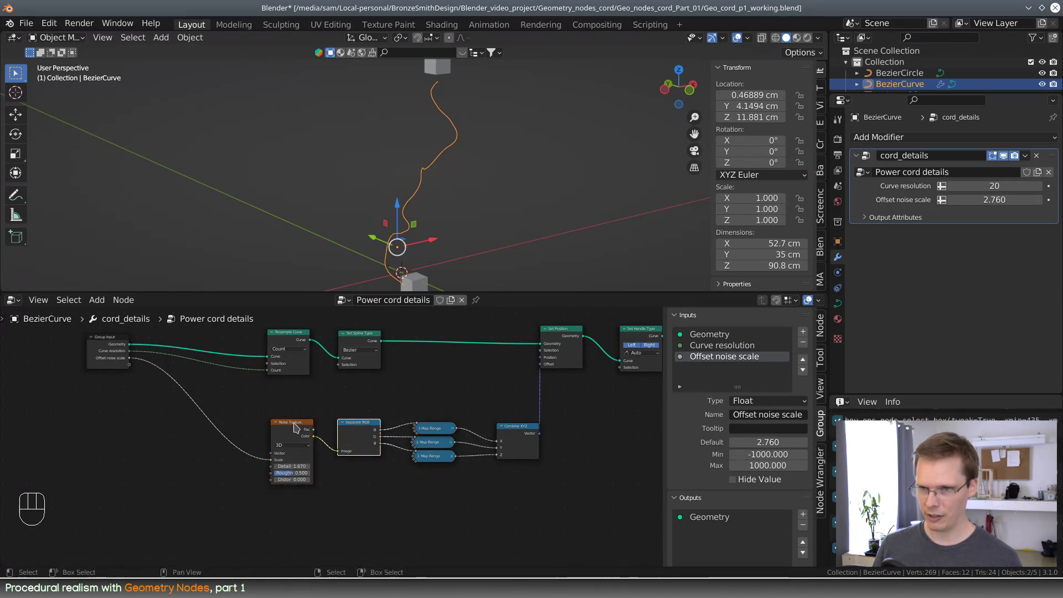
left_click_drag(296, 428, 421, 467)
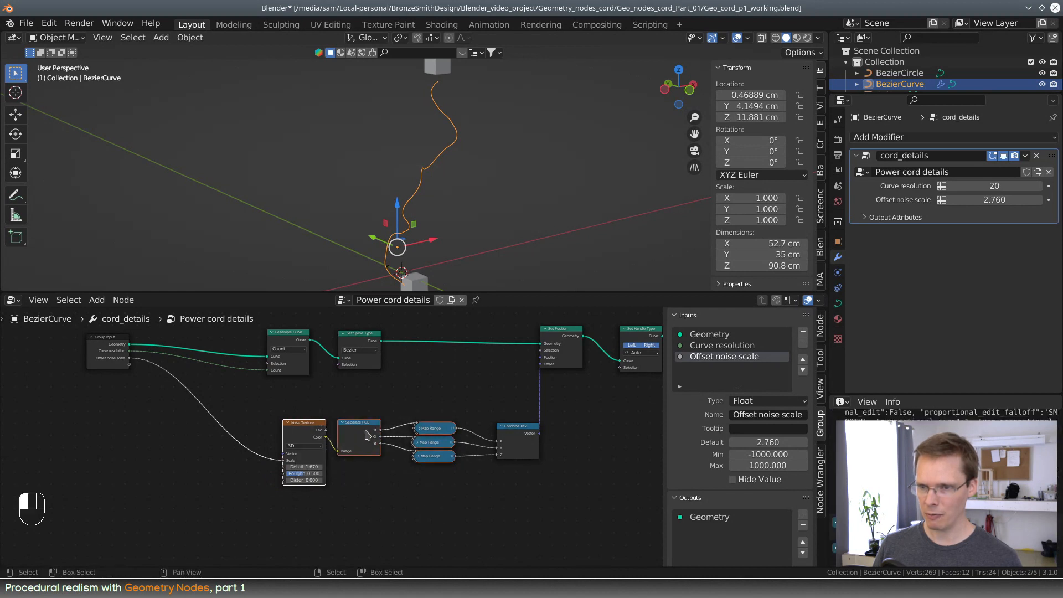
left_click_drag(356, 421, 376, 425)
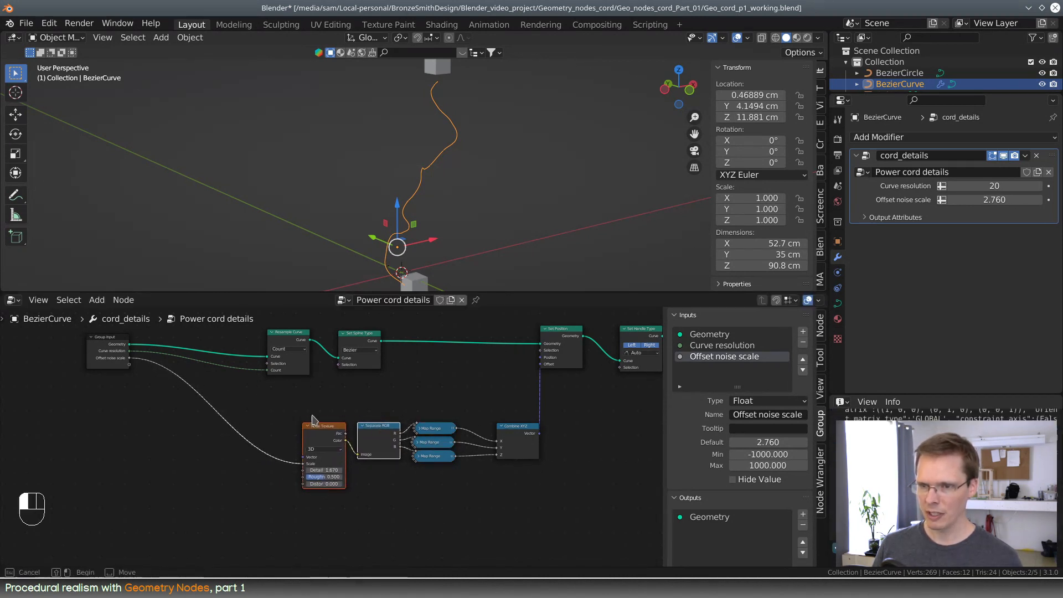
- Frame the Noise Texture, Separate RGB and Map Range nodes, label the frame "Offset noise" and move it away from Combine XYZ
left_click_drag(237, 368, 405, 489)
left_click_drag(224, 400, 465, 520)
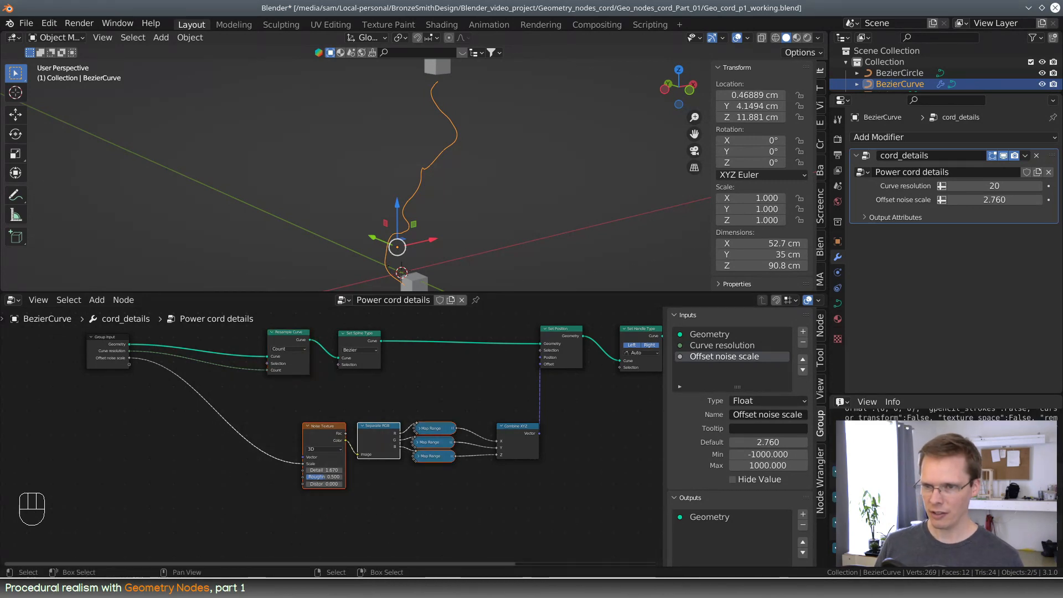
left_click(96, 300)
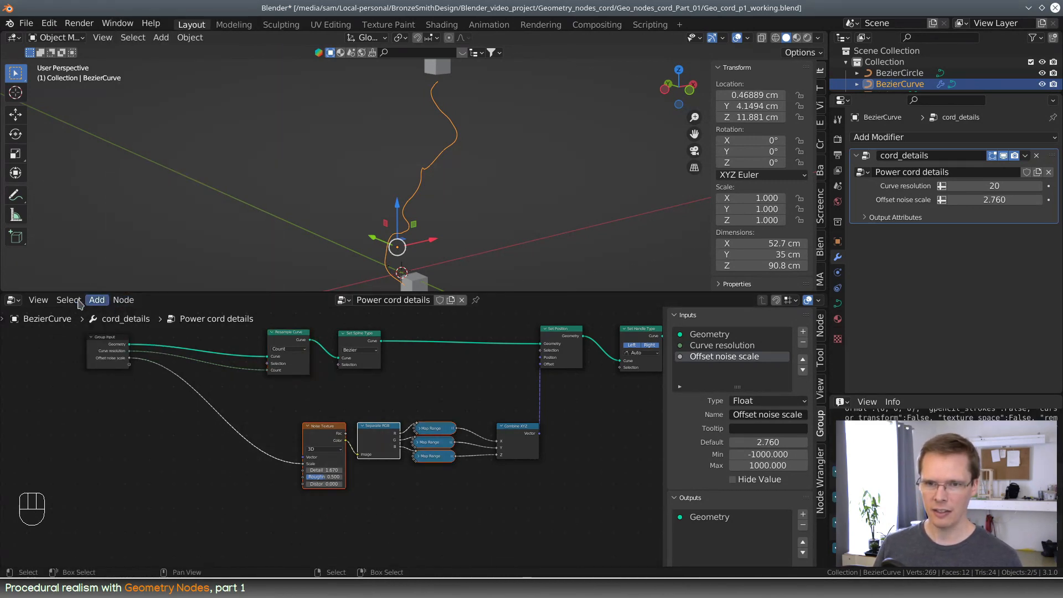
left_click(130, 302)
left_click(207, 202)
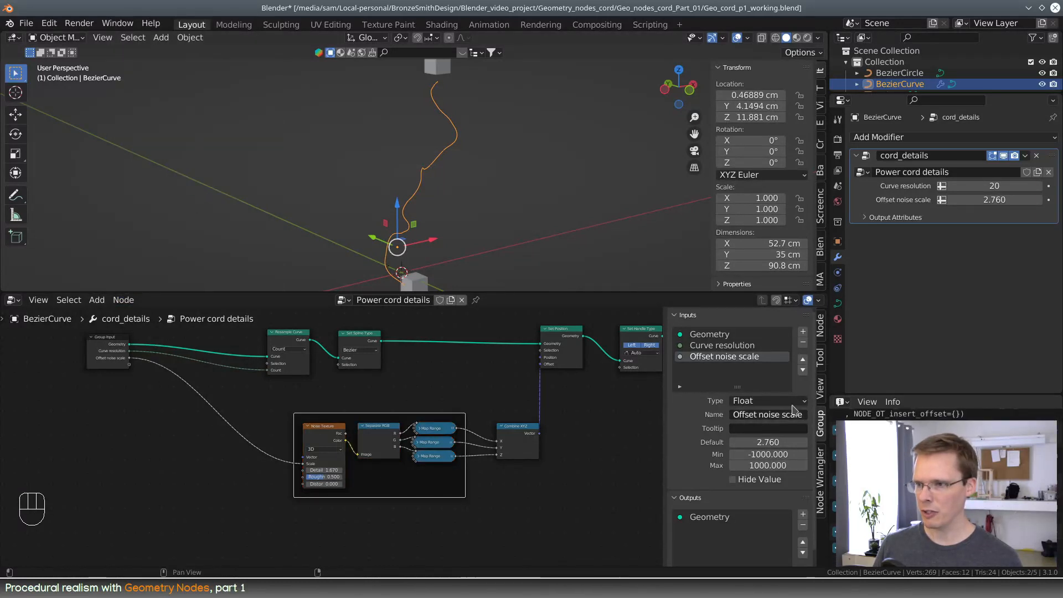
left_click(820, 326)
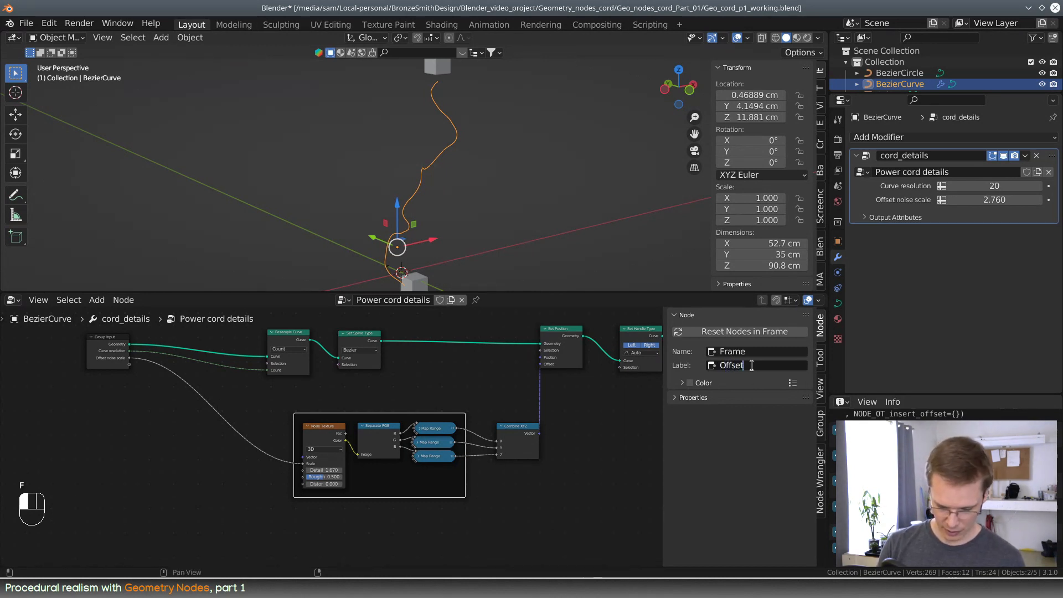
key("Return")
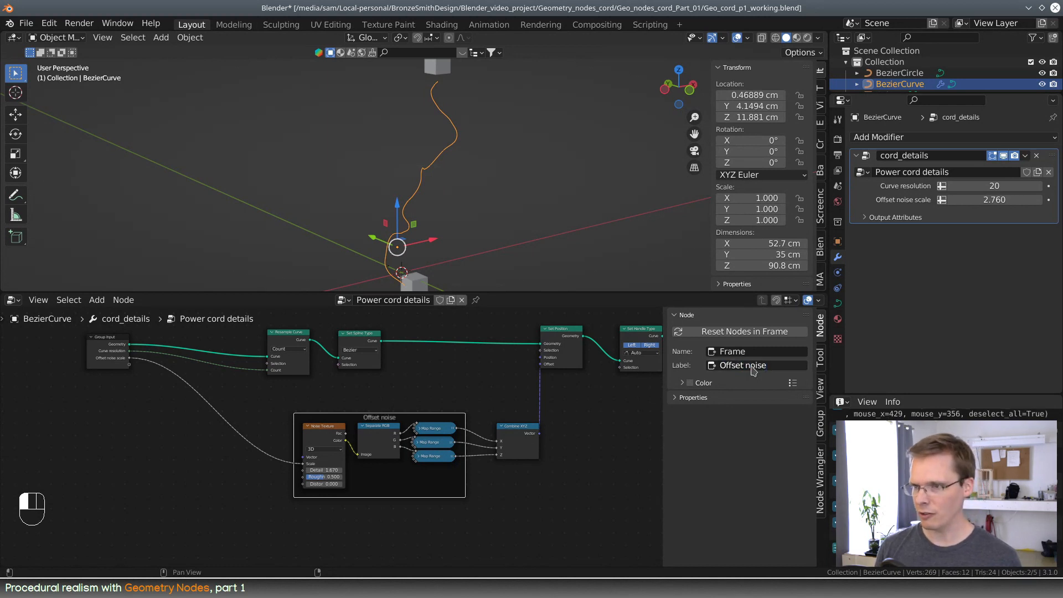
left_click_drag(350, 416, 264, 421)
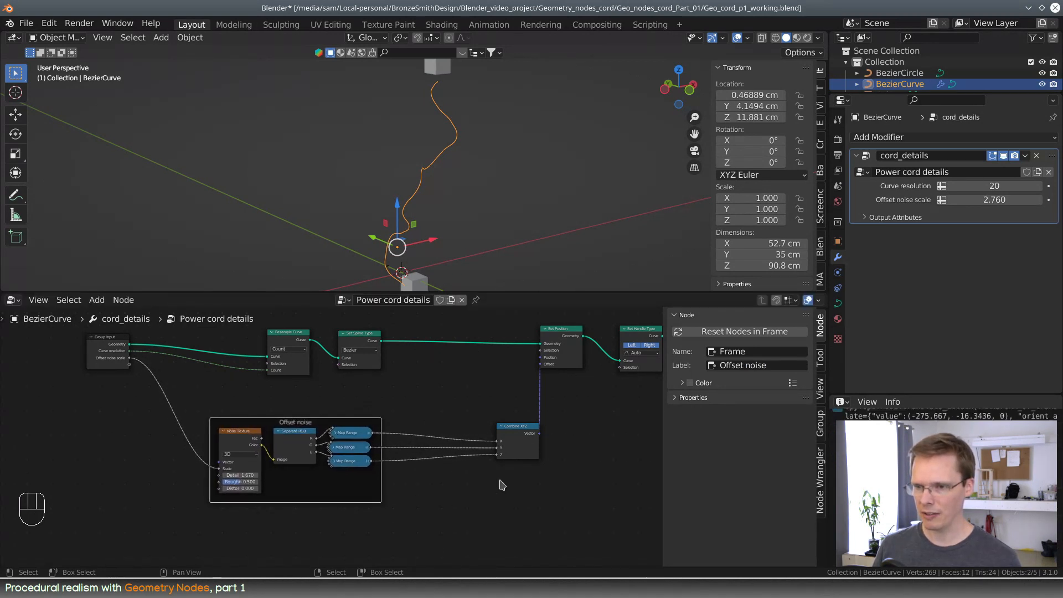
- Insert a Math node set to Multiply between the first Map Range and the X input of Combine XYZ
middle_click_drag(501, 485, 464, 448)
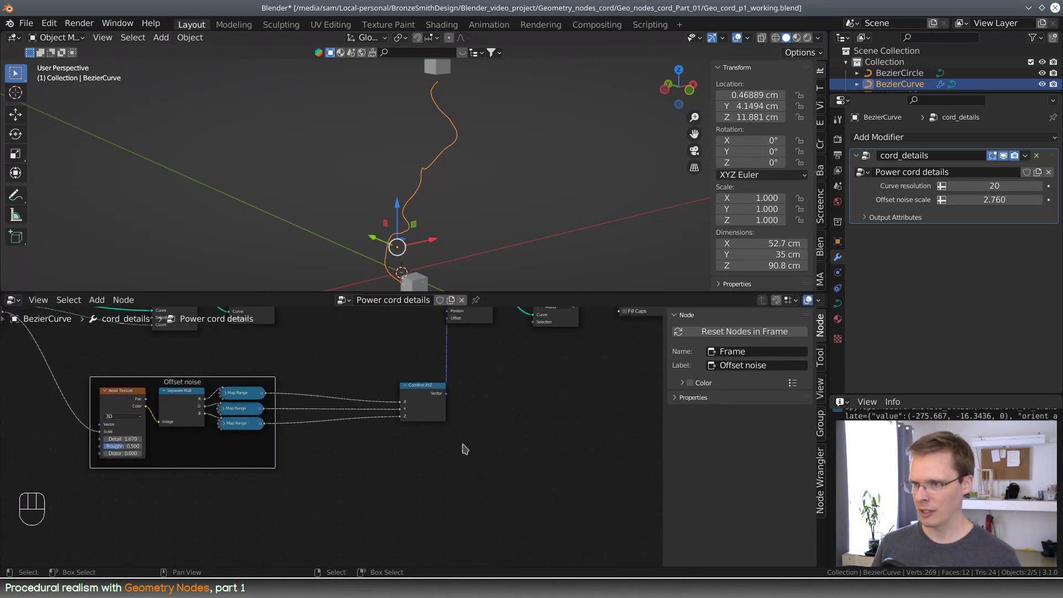
mouse_move(534, 423)
middle_mouse_down()
mouse_move(519, 420)
mouse_move(525, 432)
middle_mouse_up()
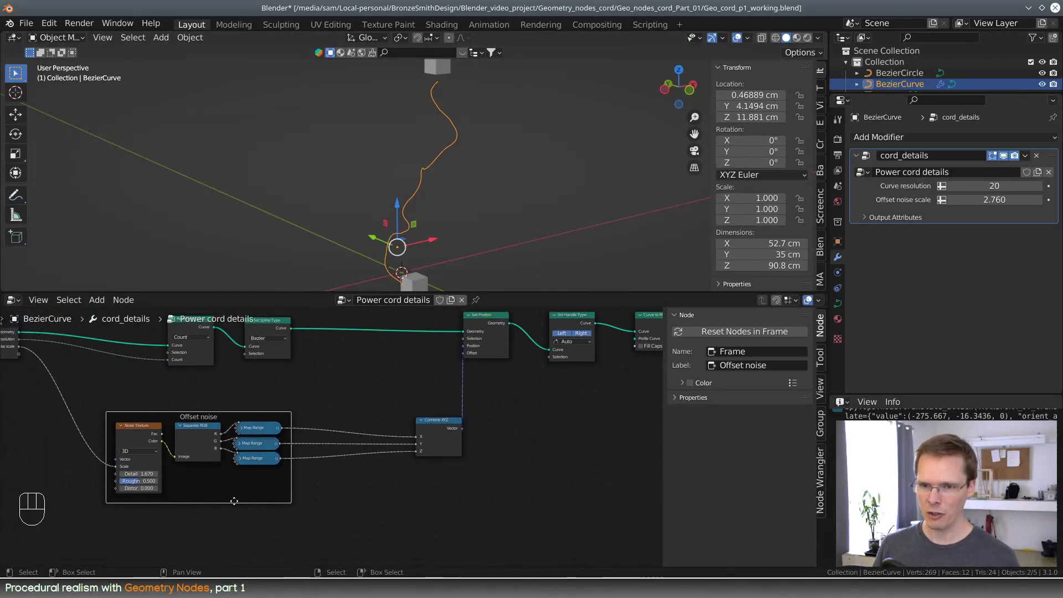
key("shift+a")
left_click(325, 332)
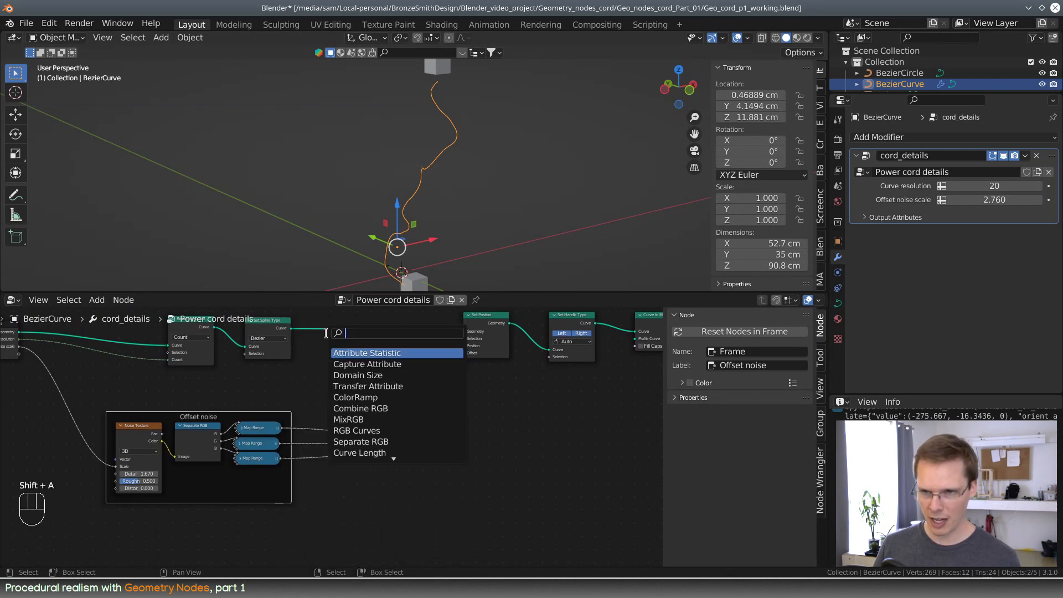
type("math")
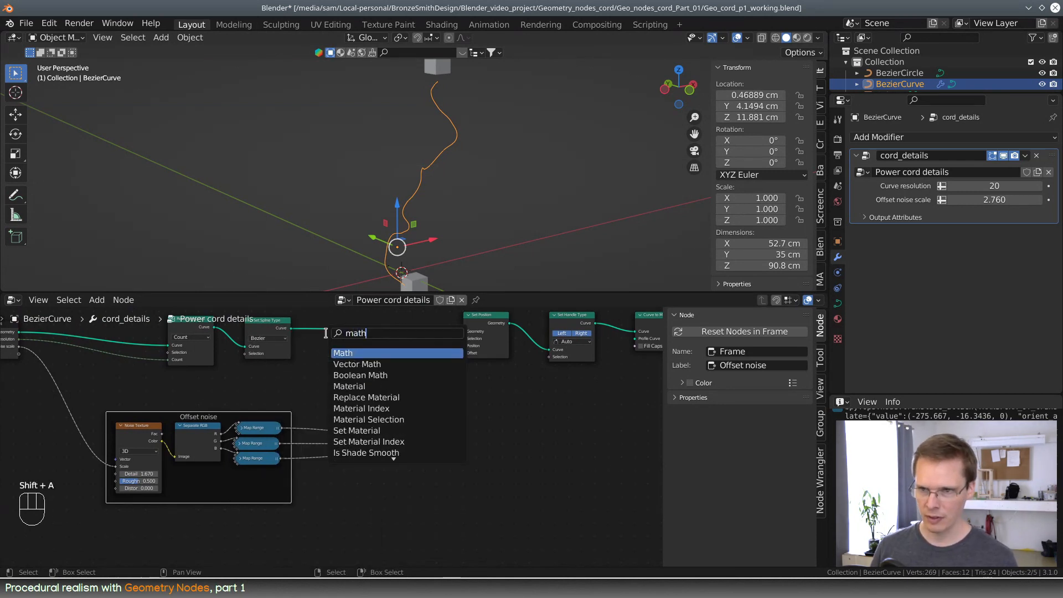
left_click(391, 351)
left_click(374, 435)
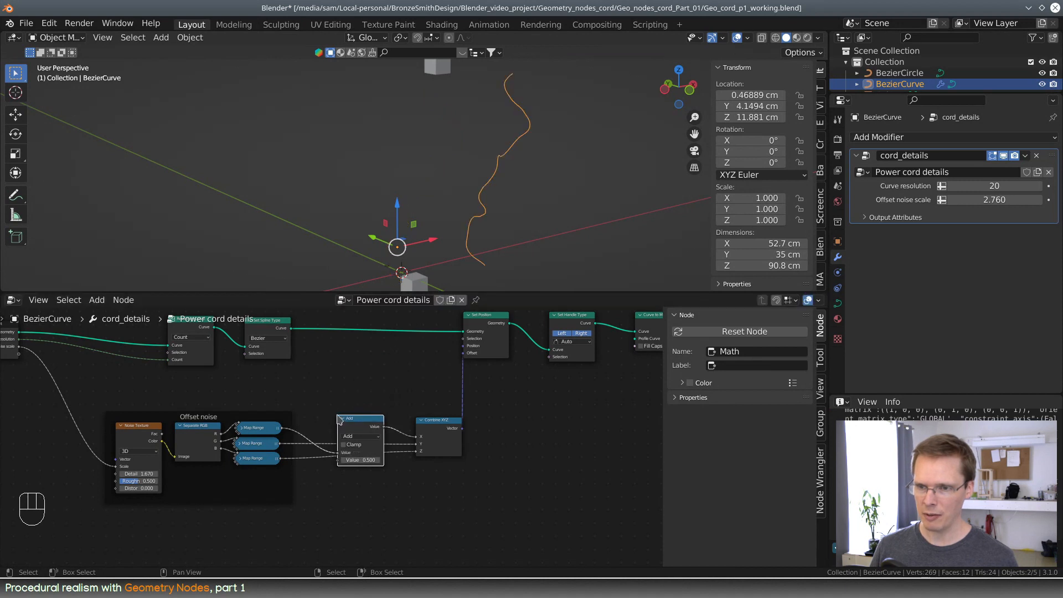
left_click(363, 436)
left_click(353, 468)
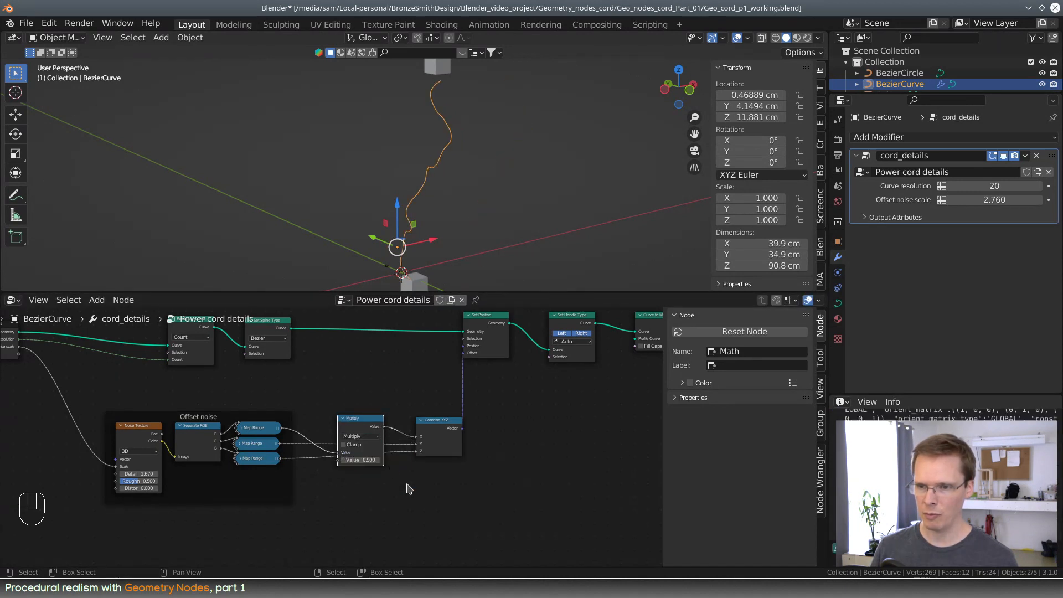
- Collapse the Multiply node, line it up with the first Map Range, and place duplicates on the Y and Z links
scroll(397, 482, "up", 2)
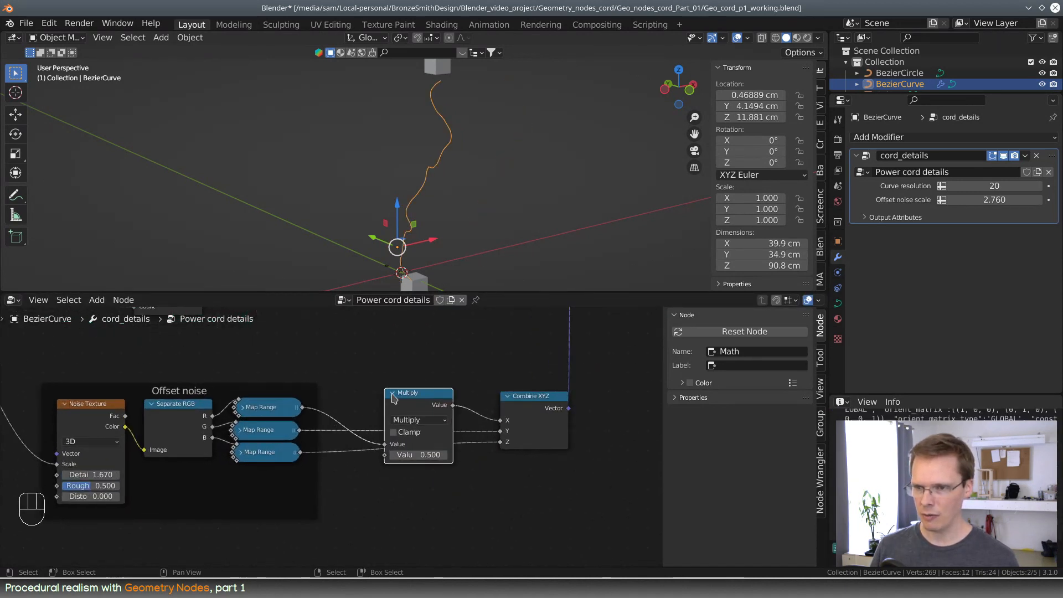
left_click(392, 393)
left_click_drag(427, 402, 415, 418)
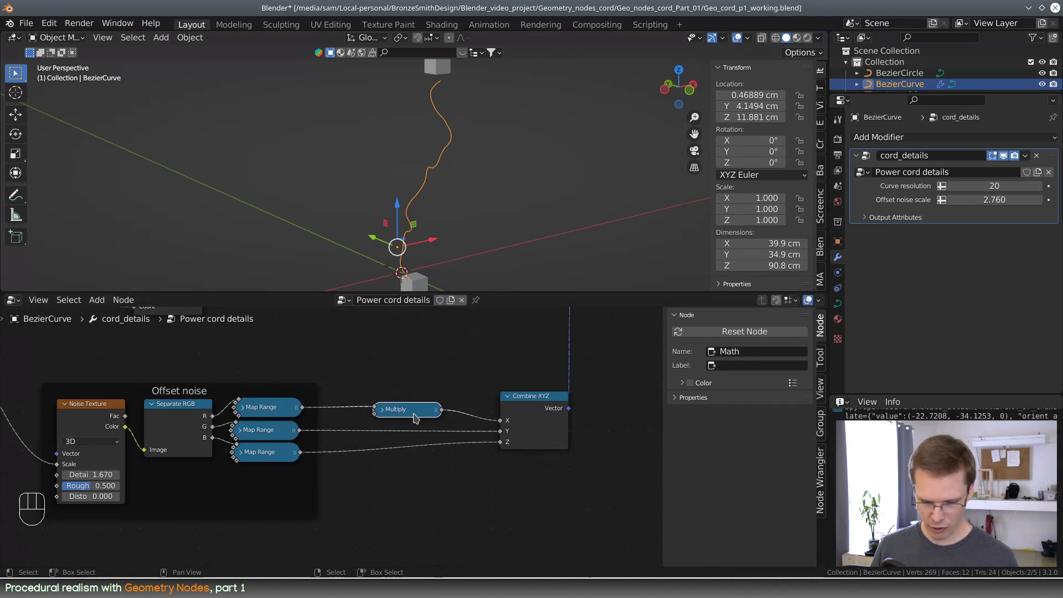
key("shift+d")
left_click(415, 438)
key("shift+d")
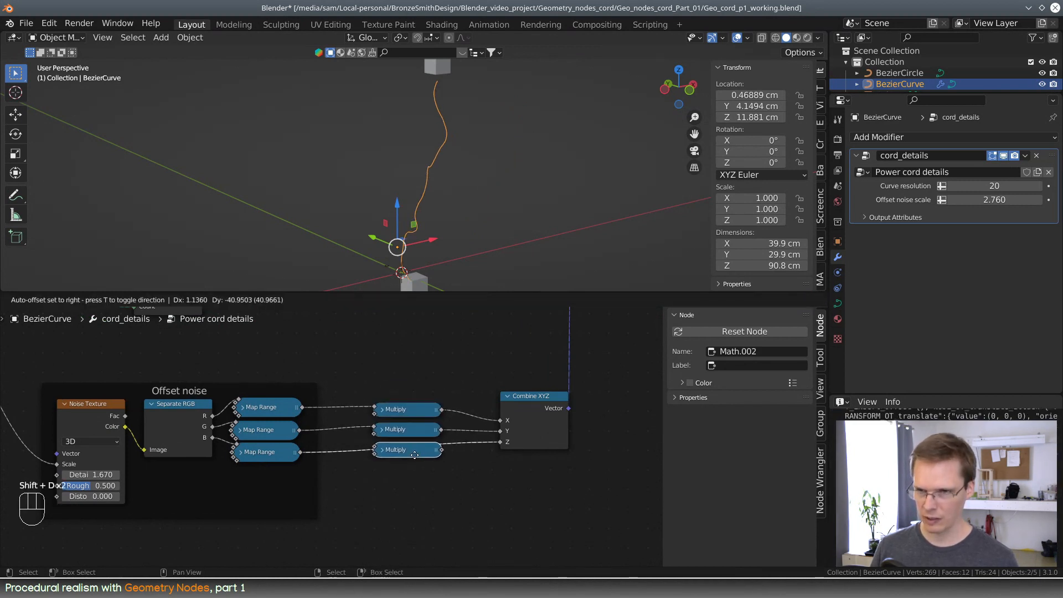
left_click(414, 459)
- Add a Value node below the Offset noise frame and link it to the second input of all three Multiply nodes
key("shift+a")
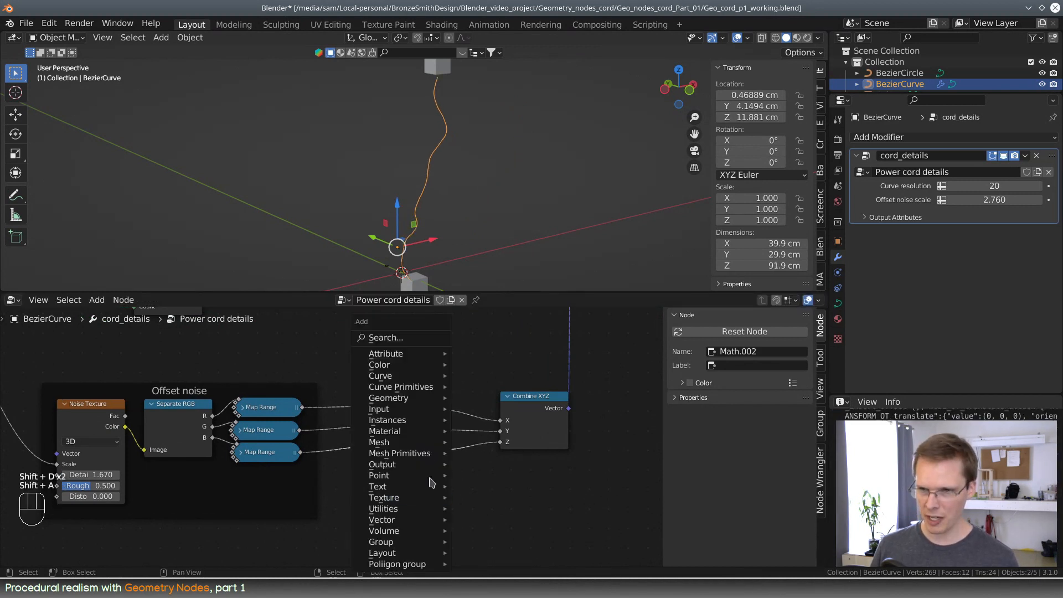
left_click(413, 338)
type("c")
key("BackSpace")
type("va")
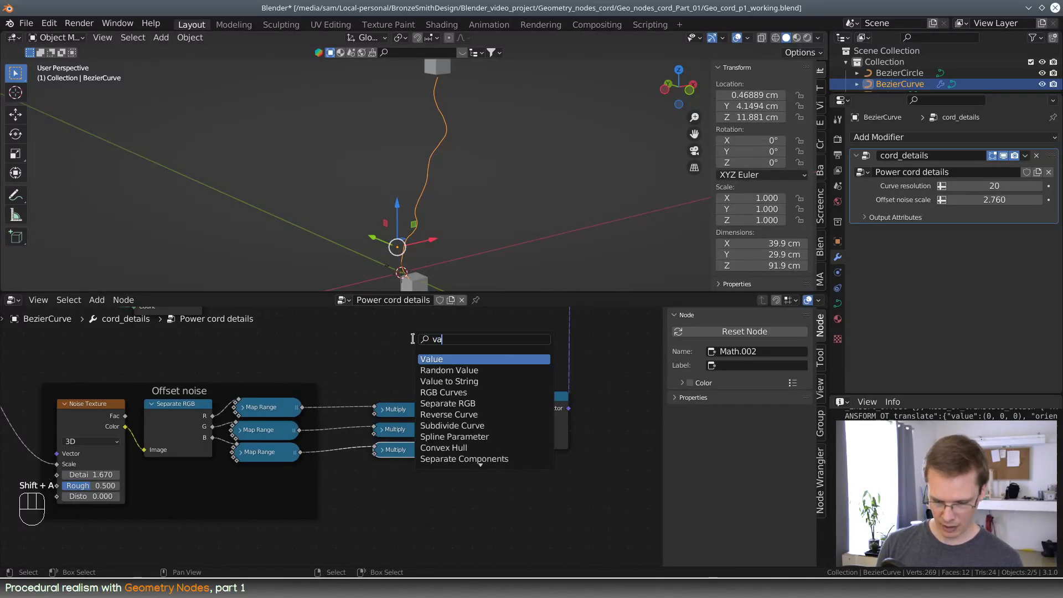
type("l")
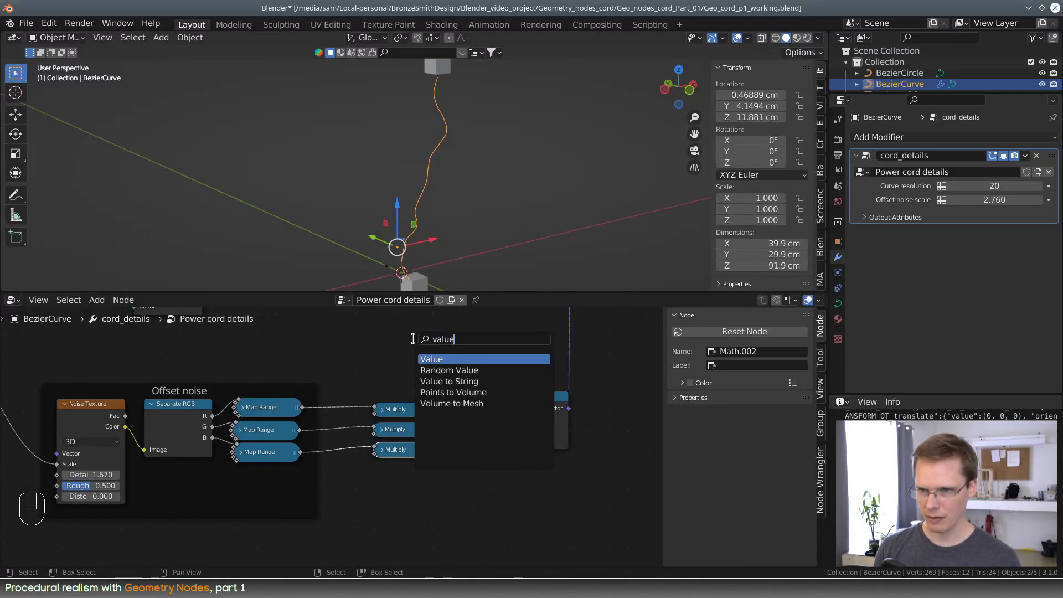
type("ue")
key("Return")
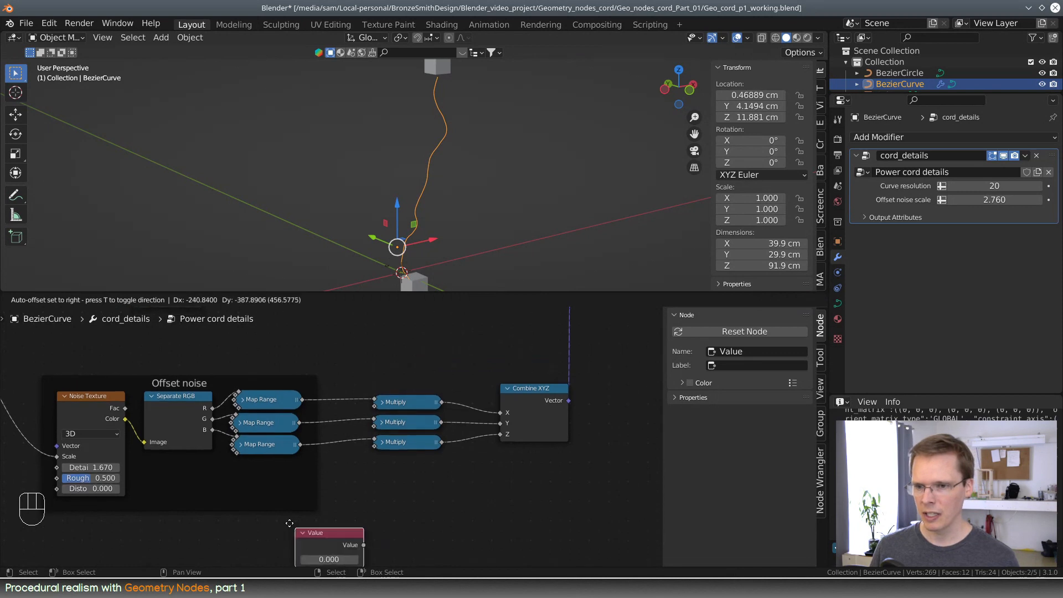
left_click(248, 529)
middle_click_drag(363, 534, 404, 509)
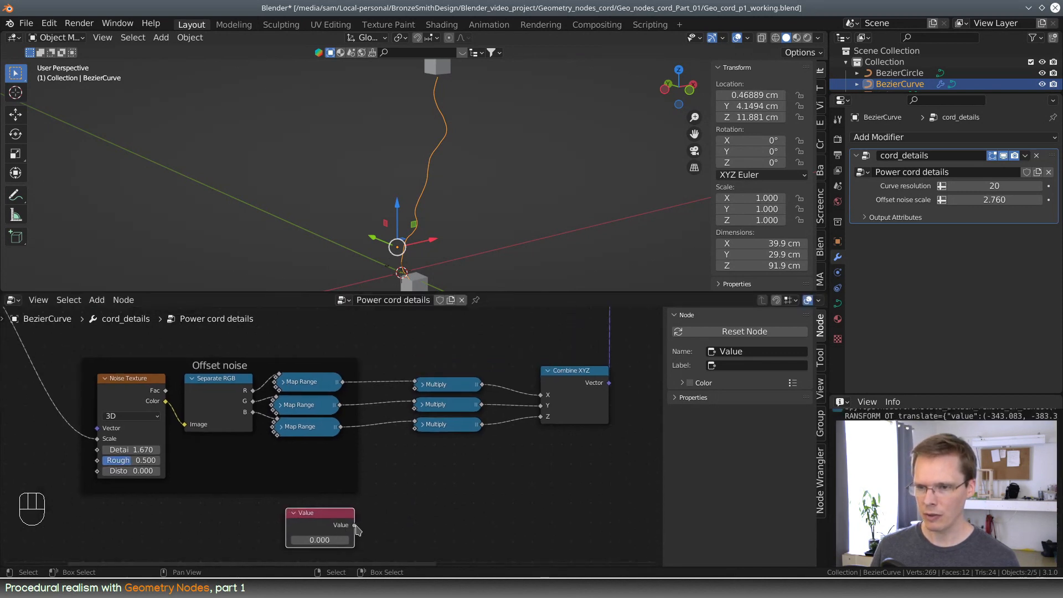
left_click_drag(355, 525, 416, 388)
left_click_drag(355, 525, 418, 428)
- Set the Value node to 0.590 and gather its links to the Multiply nodes through a reroute point
middle_click_drag(456, 448, 476, 438)
left_click(340, 529)
type("0.25")
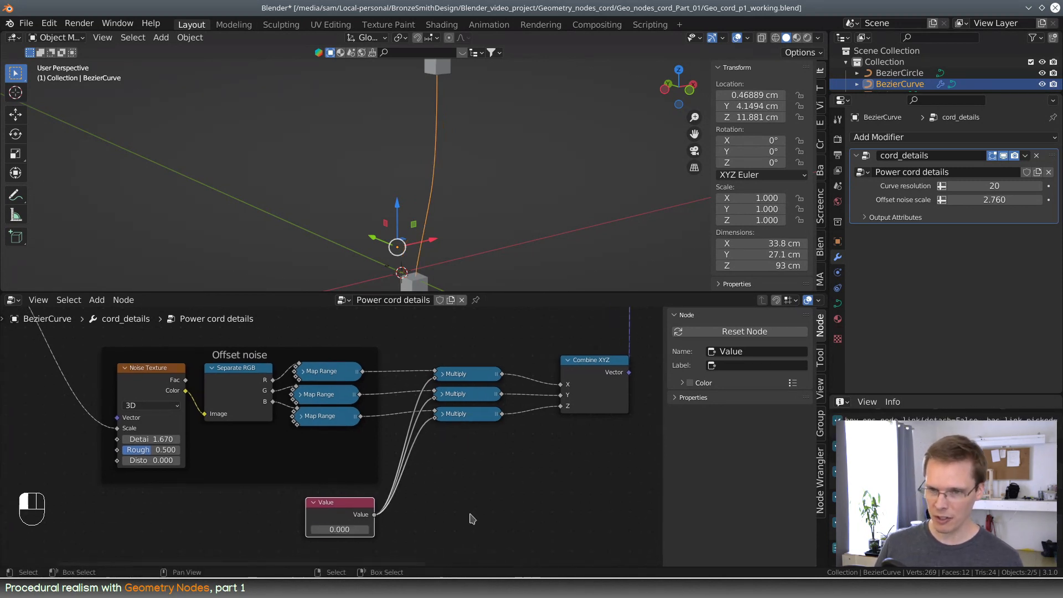
key("Return")
mouse_move(340, 530)
left_mouse_down()
mouse_move(375, 530)
mouse_move(350, 529)
mouse_move(358, 530)
left_mouse_up()
scroll(422, 469, "down", 1)
right_click_drag(390, 427, 388, 426, "shift")
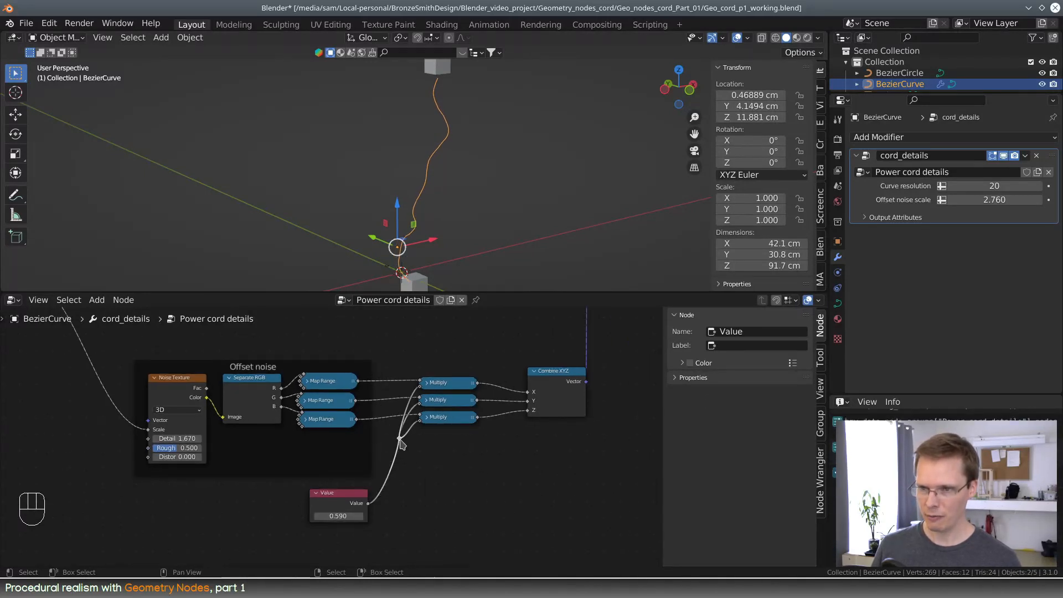
- Move the reroute point up beside the Multiply nodes and feed it from a new Group Input socket instead of the Value node
left_click_drag(402, 443, 394, 405)
middle_click_drag(380, 473, 466, 461)
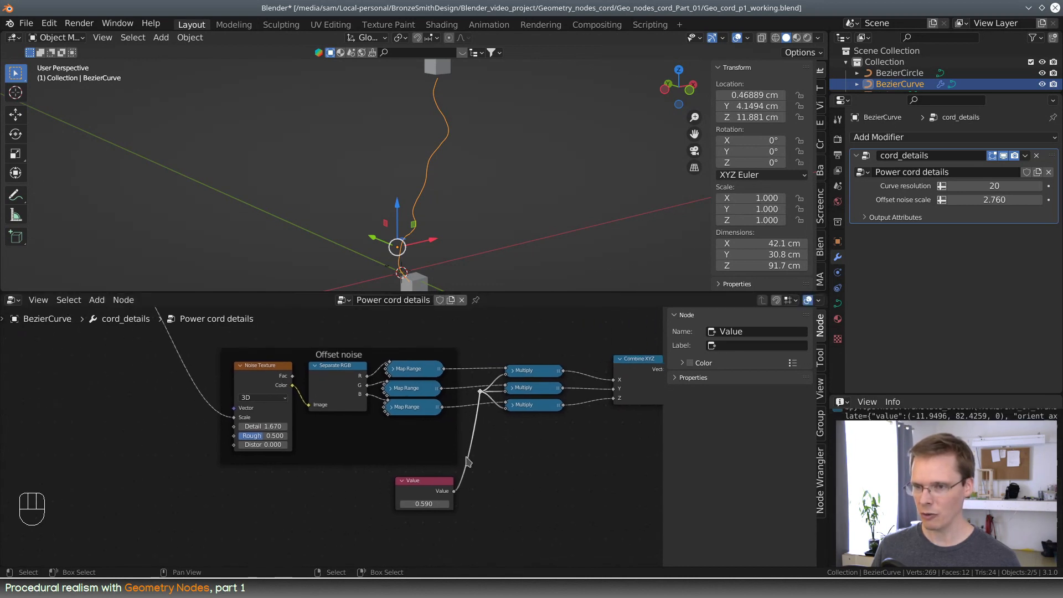
left_click_drag(443, 483, 377, 488)
scroll(414, 464, "down", 3)
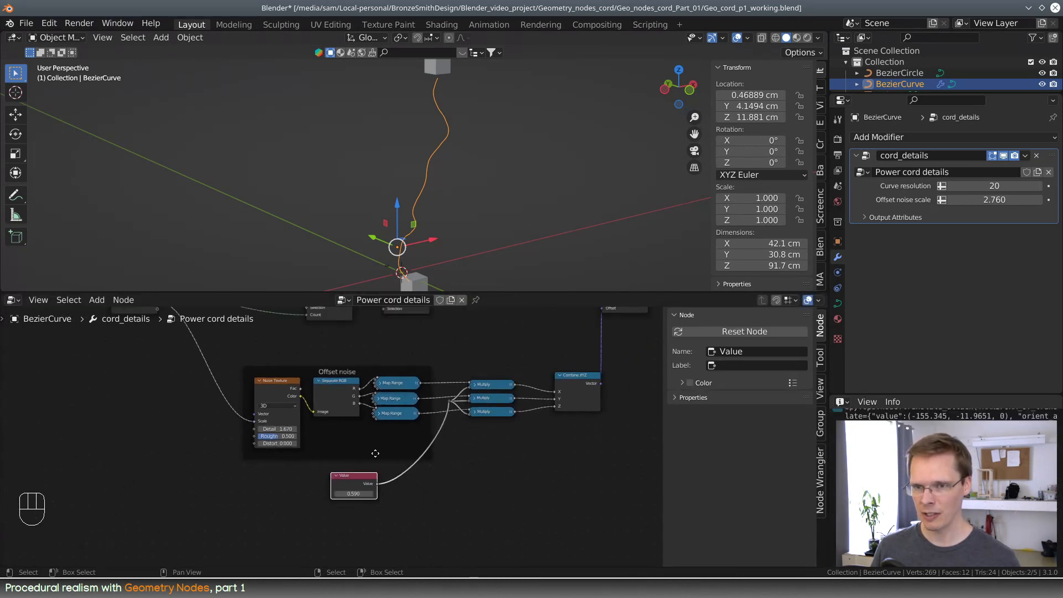
middle_click_drag(355, 454, 411, 502)
left_click_drag(213, 357, 506, 451)
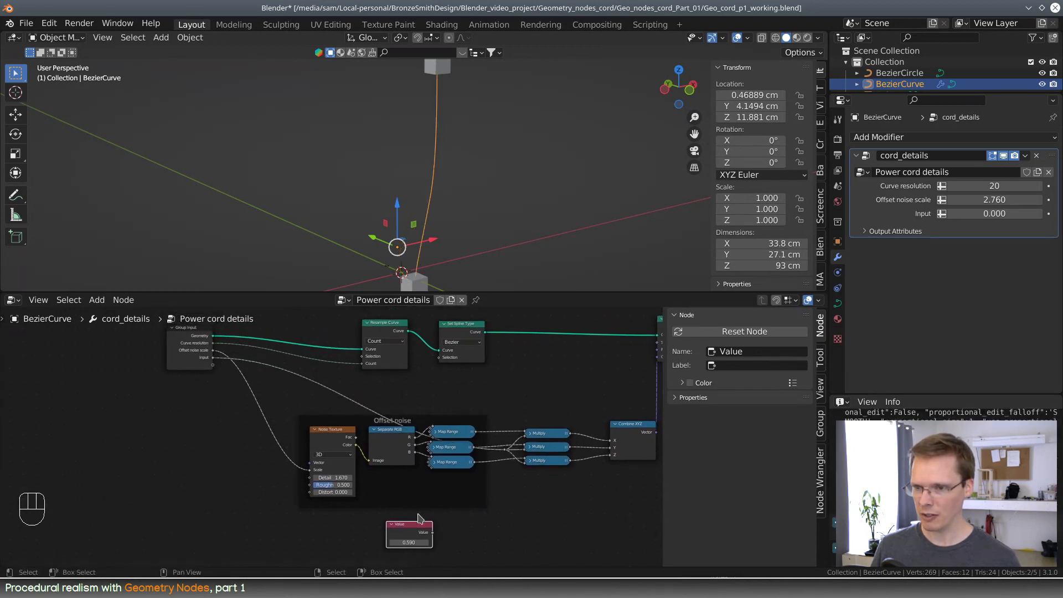
- Move the disconnected Value node further down, away from the Offset noise frame
left_click(416, 533)
middle_click_drag(443, 533, 419, 509)
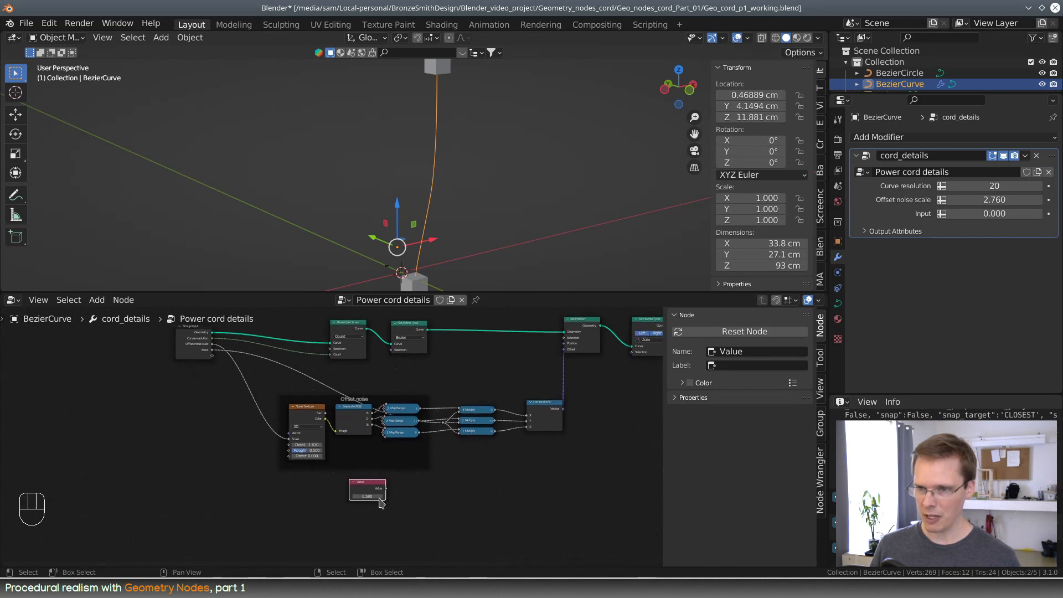
left_click_drag(366, 481, 328, 528)
- Rename the new group input to Offset amplitude and set its value to 0.340 on the cord_details modifier
middle_click_drag(542, 476, 559, 507)
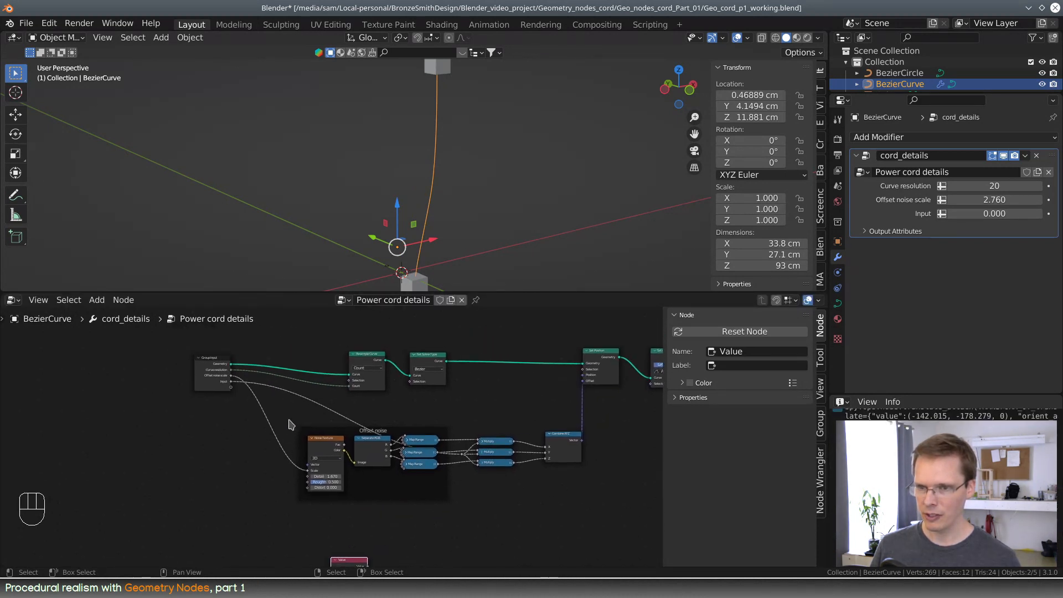
left_click(212, 370)
left_click(822, 419)
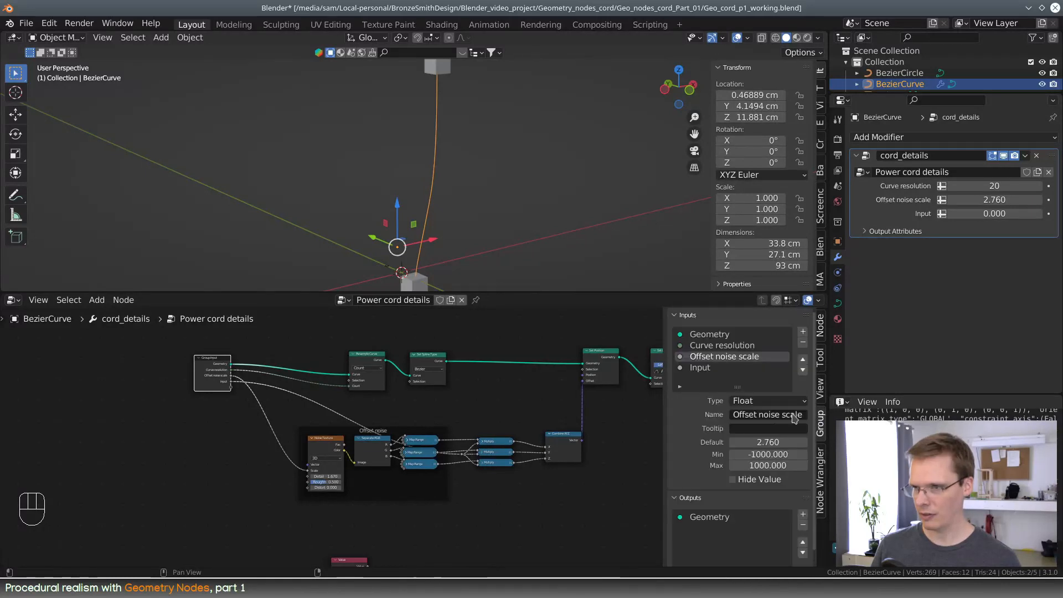
left_click(712, 369)
left_click(770, 416)
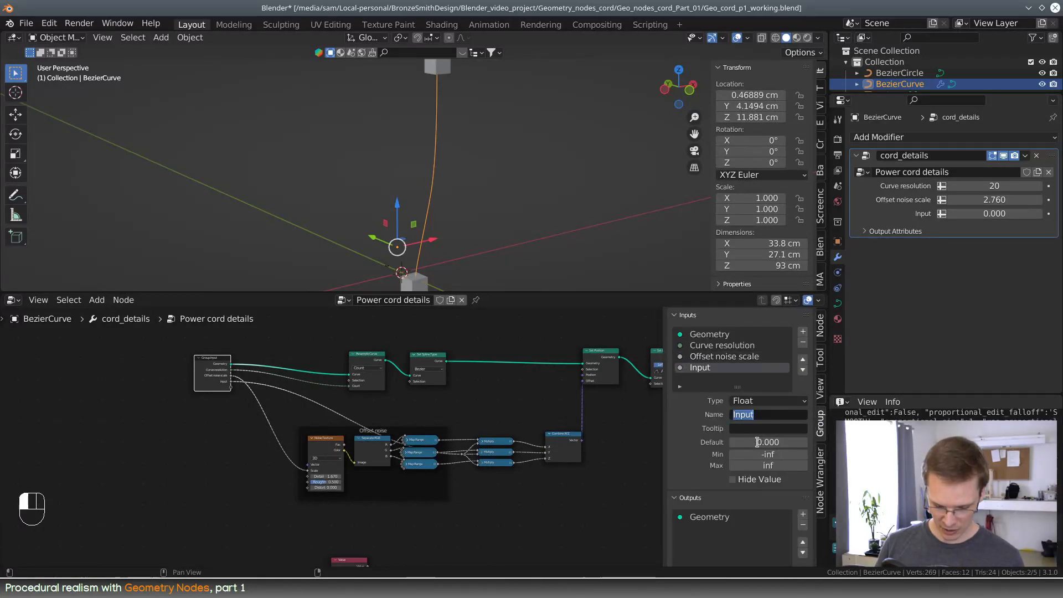
type("Offset apl")
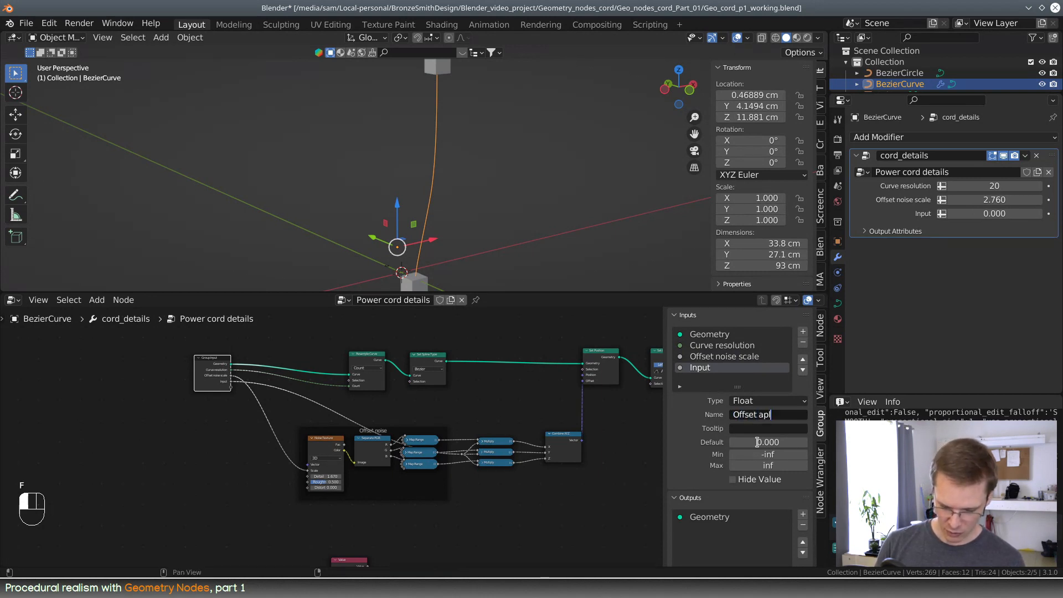
key("BackSpace")
key("BackSpace")
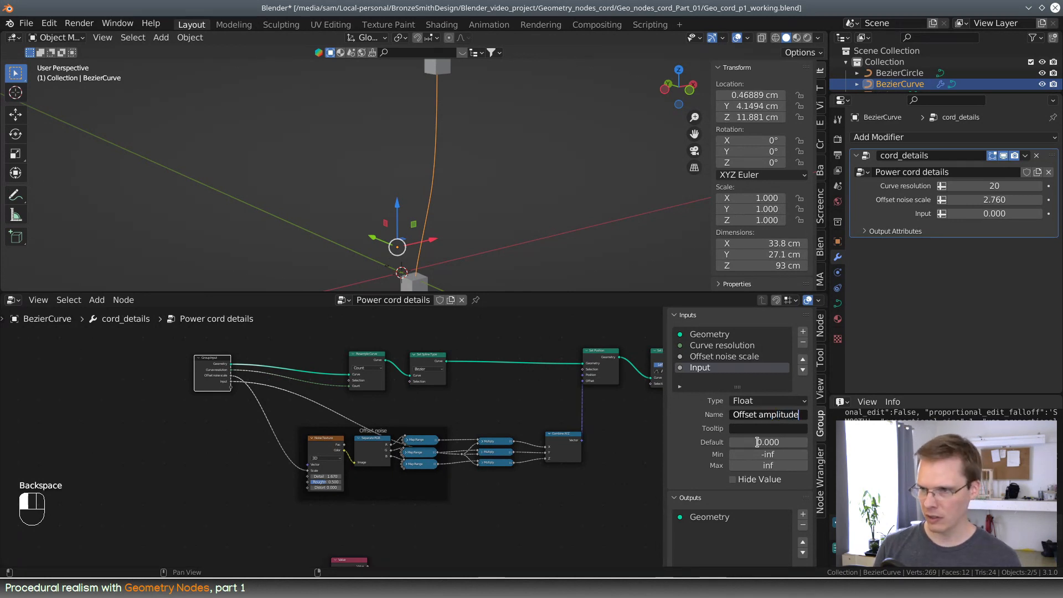
key("Return")
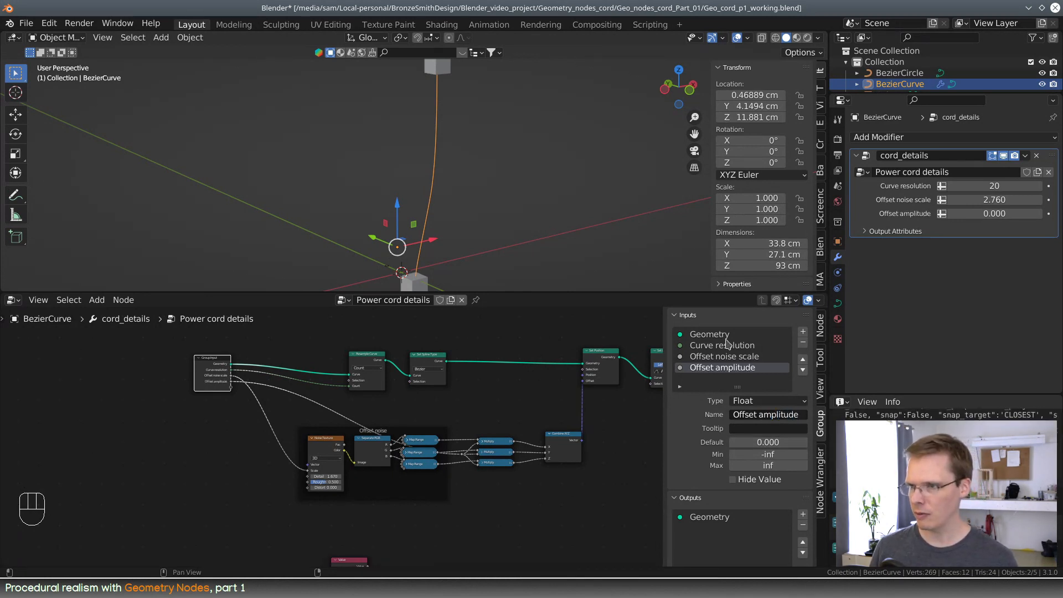
mouse_move(968, 213)
left_mouse_down()
mouse_move(1057, 214)
mouse_move(997, 214)
left_mouse_up()
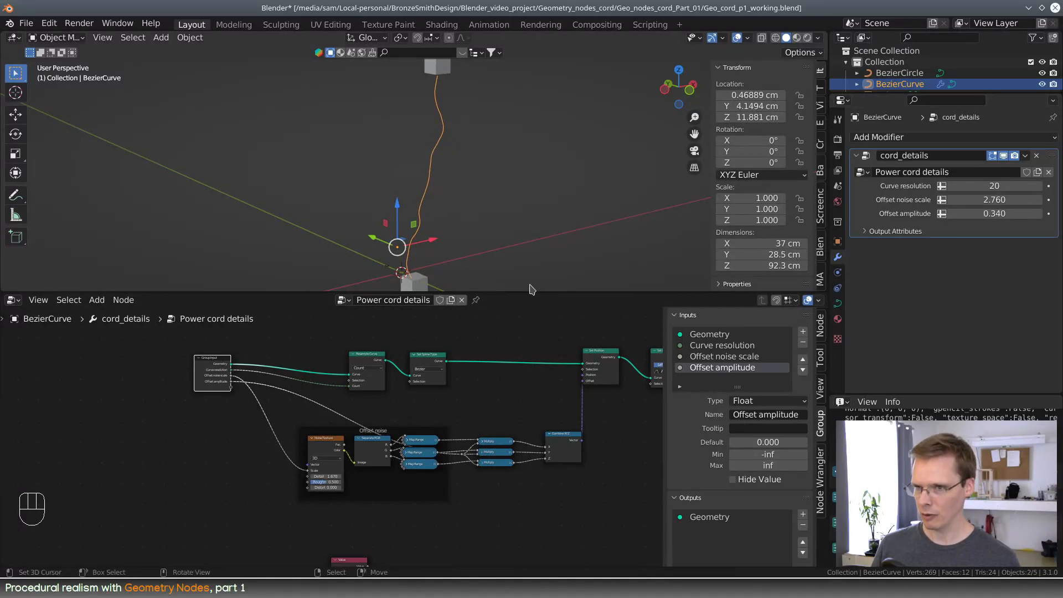
- Examine the curve's lower control point at the cube in Edit Mode and compare it with the offset curve in Object Mode
left_click_drag(533, 291, 530, 432)
middle_click_drag(486, 338, 458, 352)
scroll(482, 293, "up", 3)
key("Tab")
right_click(330, 355)
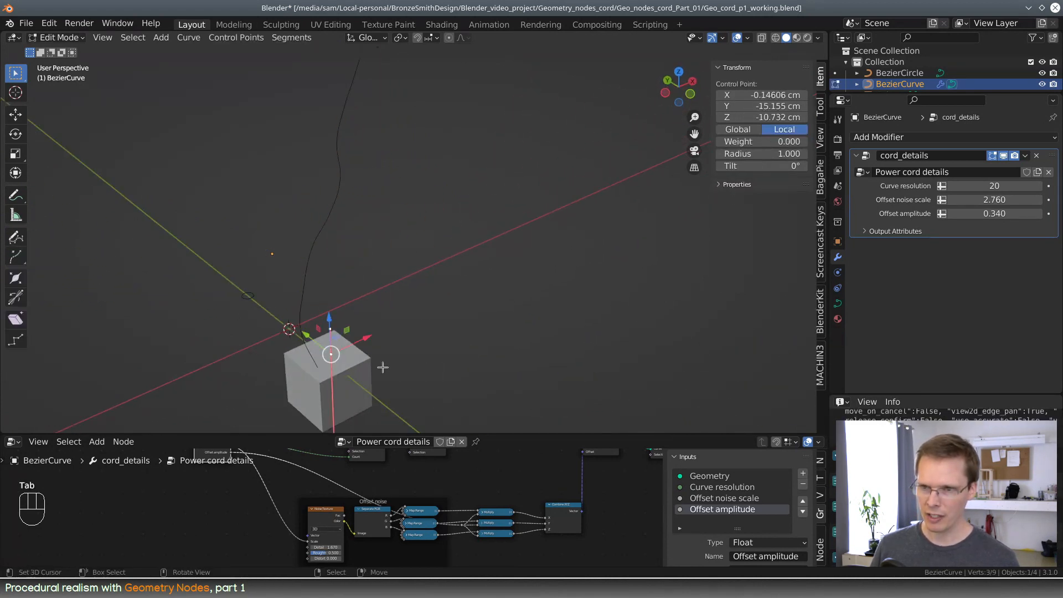
key("KP_Decimal")
middle_click_drag(564, 256, 474, 256)
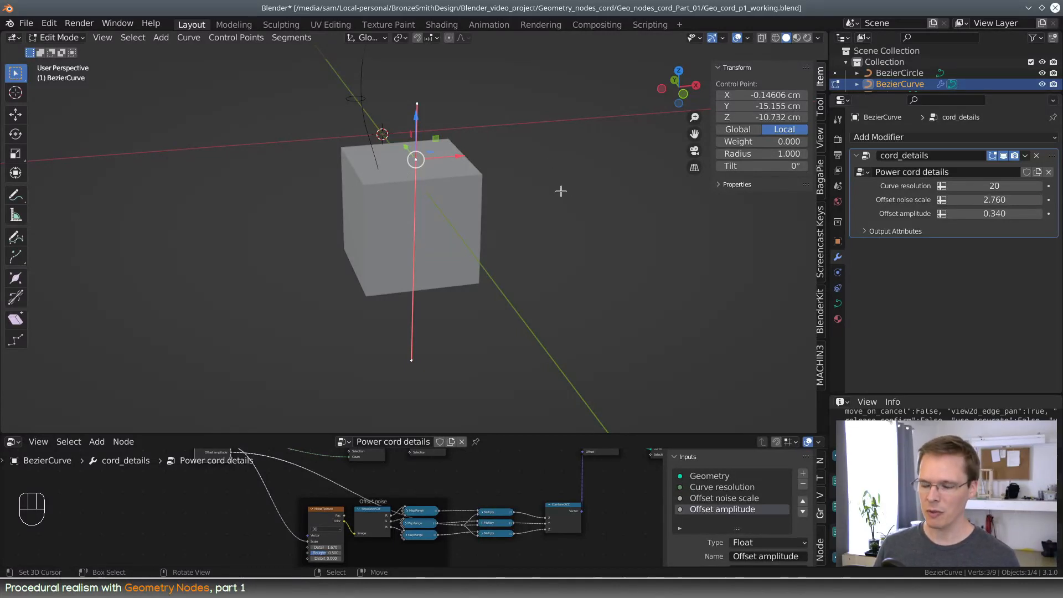
key("Tab")
scroll(493, 200, "down", 4)
middle_click_drag(493, 199, 449, 203)
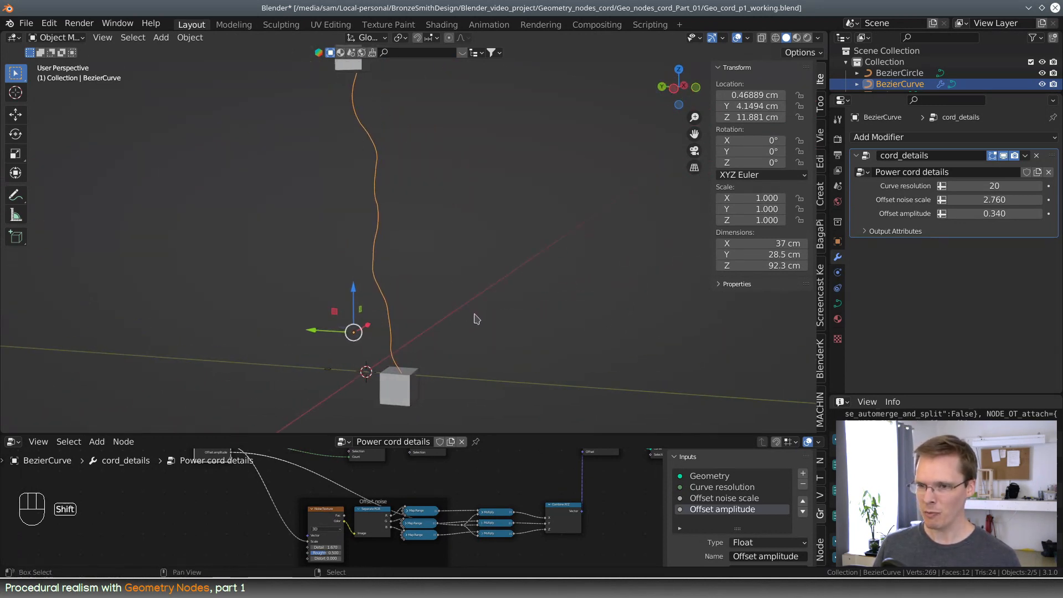
middle_click_drag(474, 316, 450, 231, "shift")
- Join the reroute point and the three Multiply nodes in a new frame and shift it toward Combine XYZ
left_click_drag(522, 431, 522, 219)
middle_click_drag(518, 448, 441, 390)
scroll(441, 391, "up", 2)
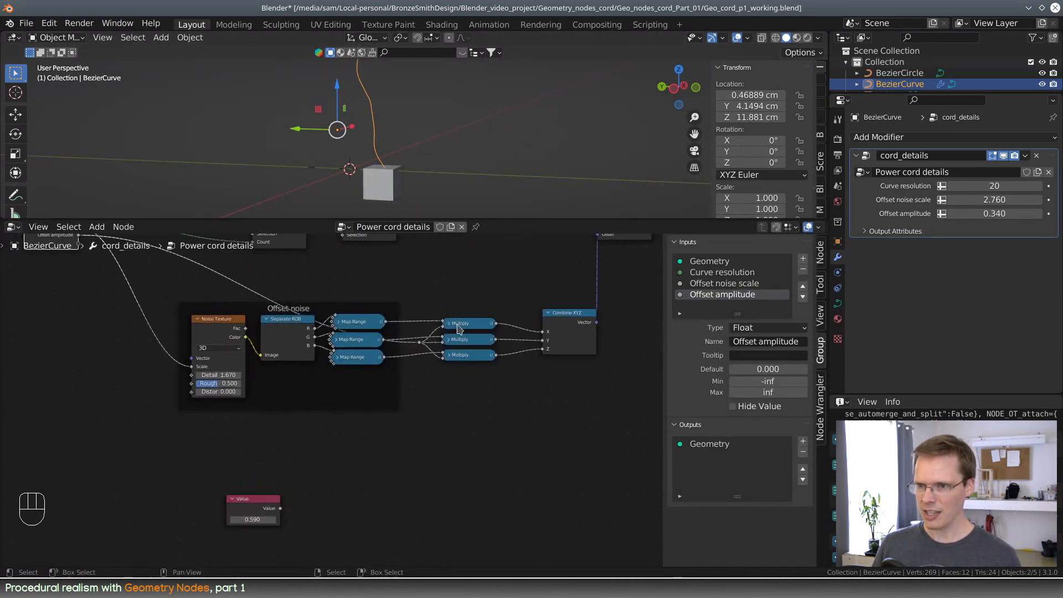
left_click_drag(419, 299, 518, 407)
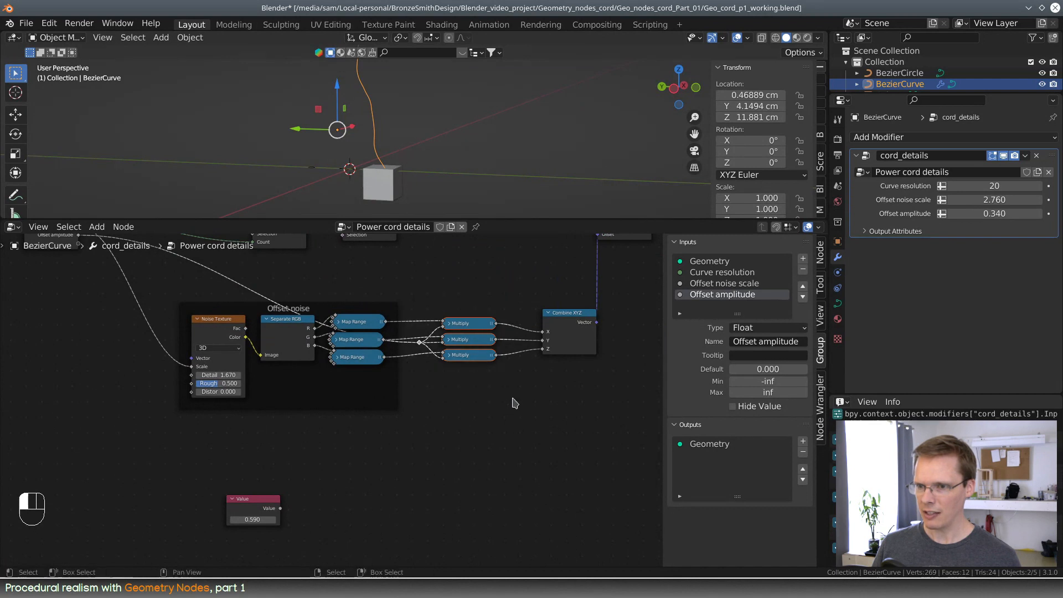
left_click(105, 229)
mouse_move(122, 229)
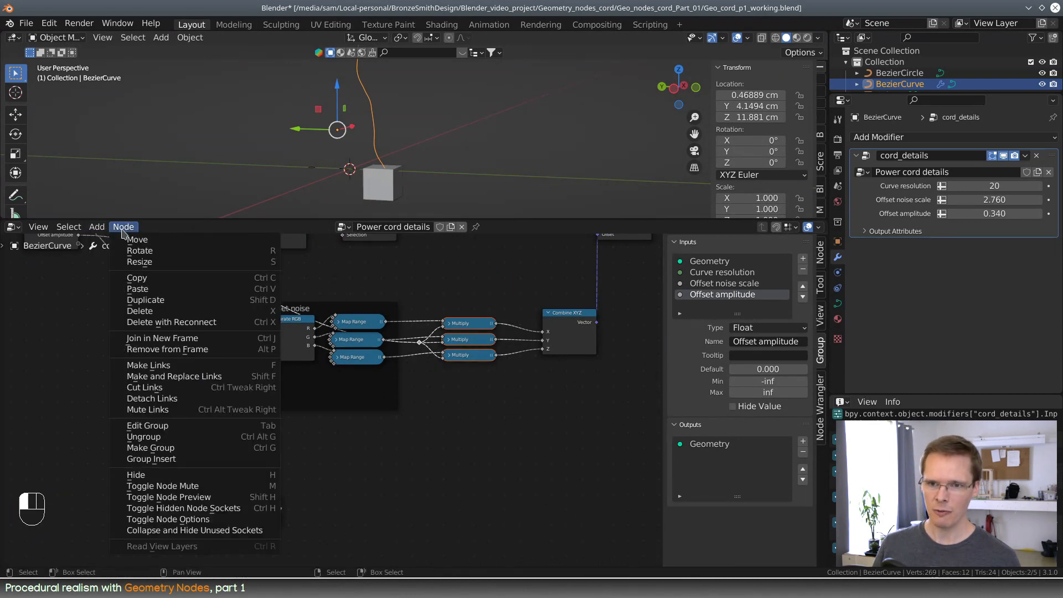
left_click(182, 340)
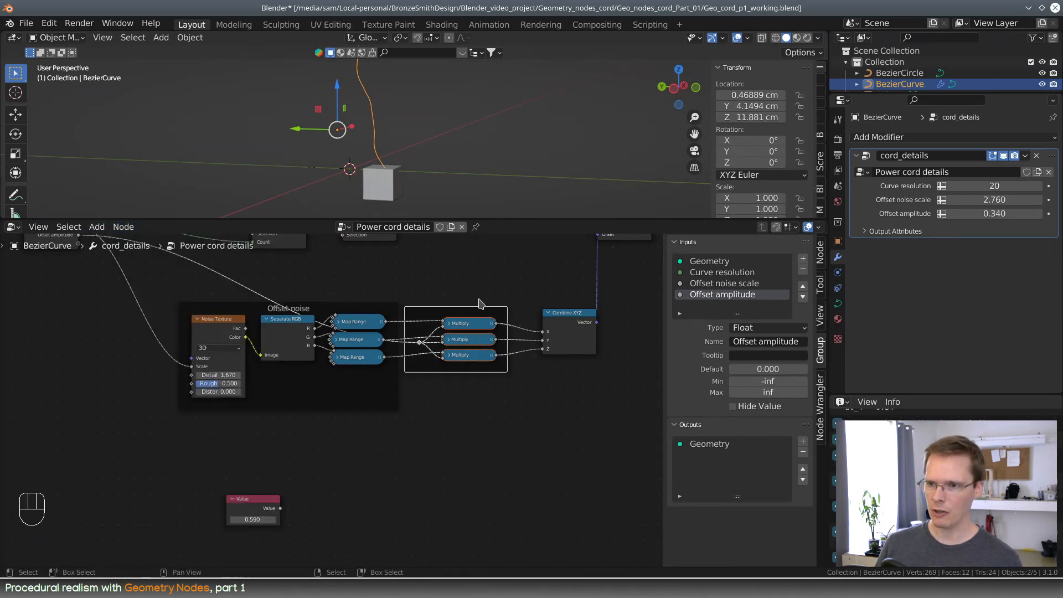
left_click_drag(486, 308, 499, 312)
- Label the frame around the Multiply nodes "gate"
left_click(821, 255)
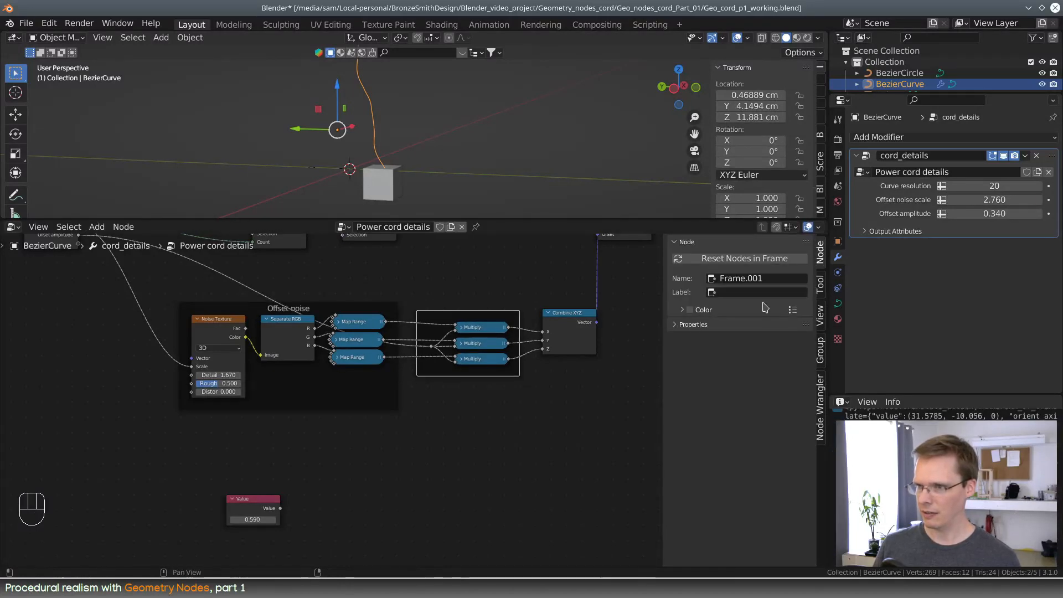
left_click(750, 291)
type("gate")
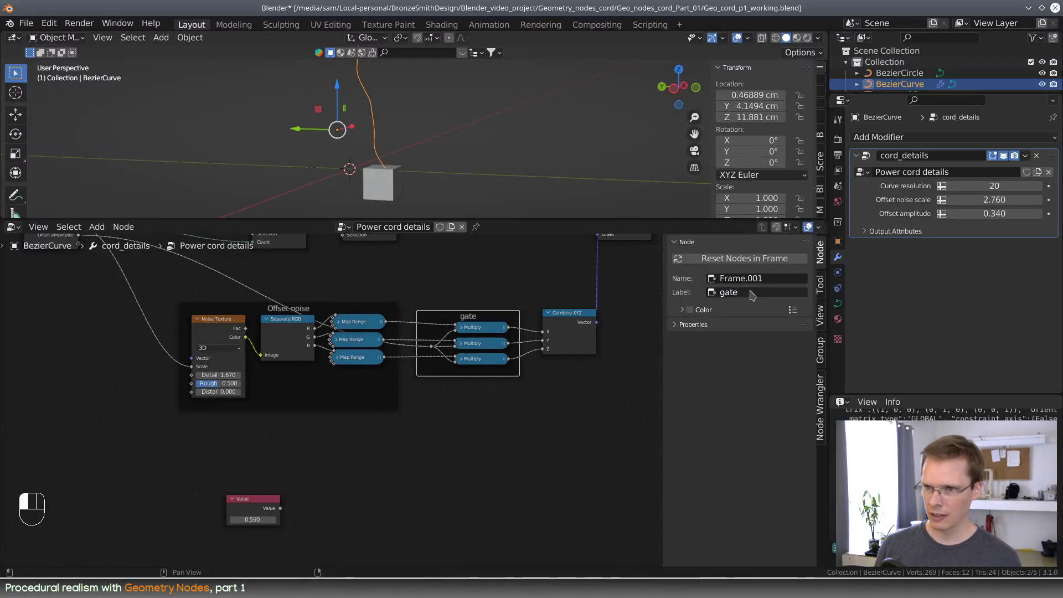
key("Return")
- Line up the reroute point inside the gate frame with the middle Multiply node
scroll(561, 384, "up", 1)
scroll(561, 384, "up", 2)
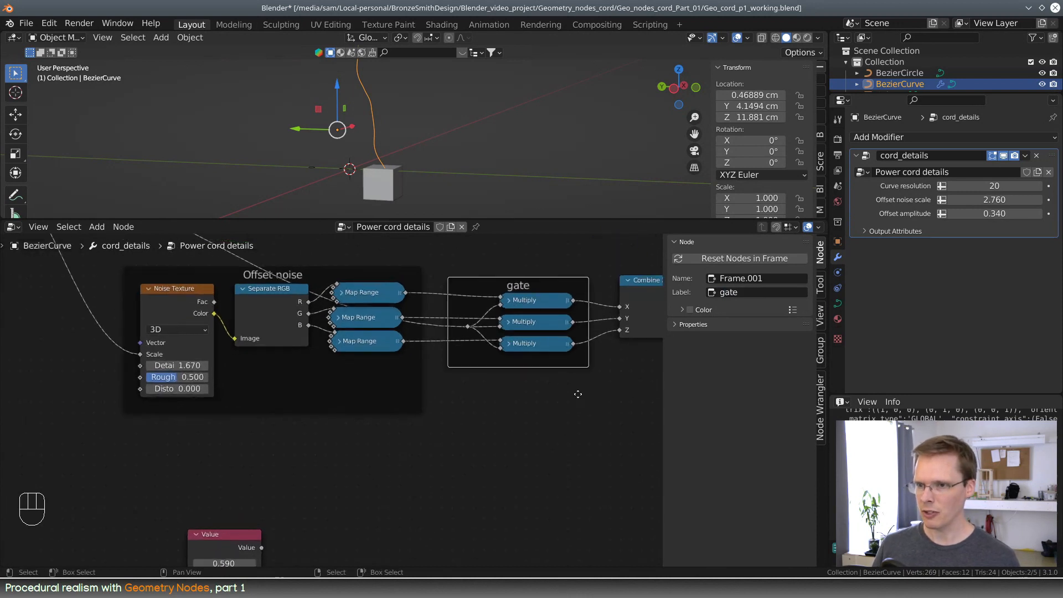
left_click_drag(409, 358, 410, 353)
left_click(447, 353)
left_click(448, 354)
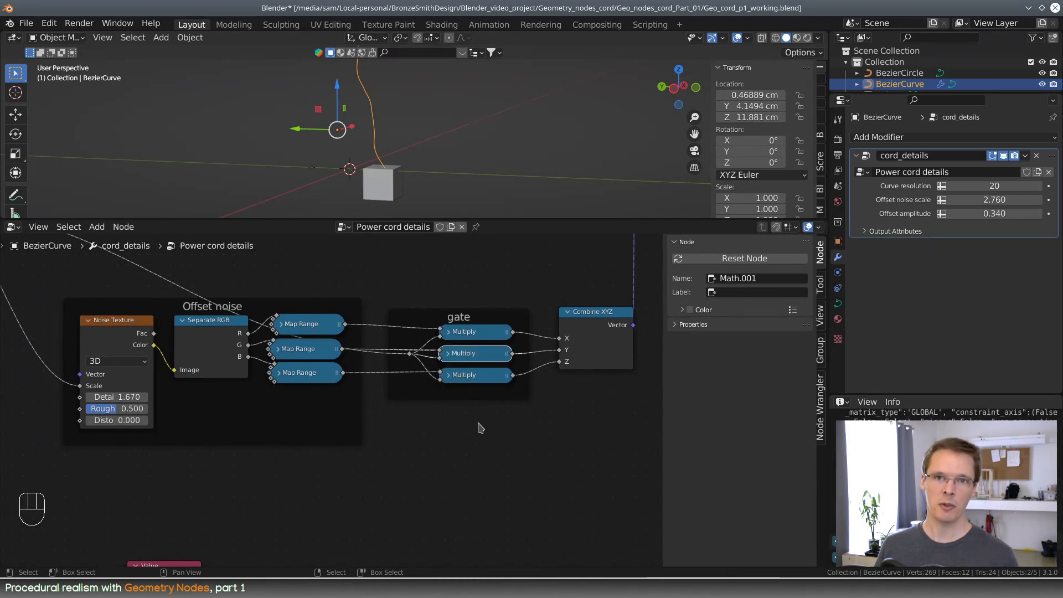
- Nudge the Offset noise frame slightly down beside the gate frame and move the unused Value node to the left of the Noise Texture
scroll(403, 464, "down", 2)
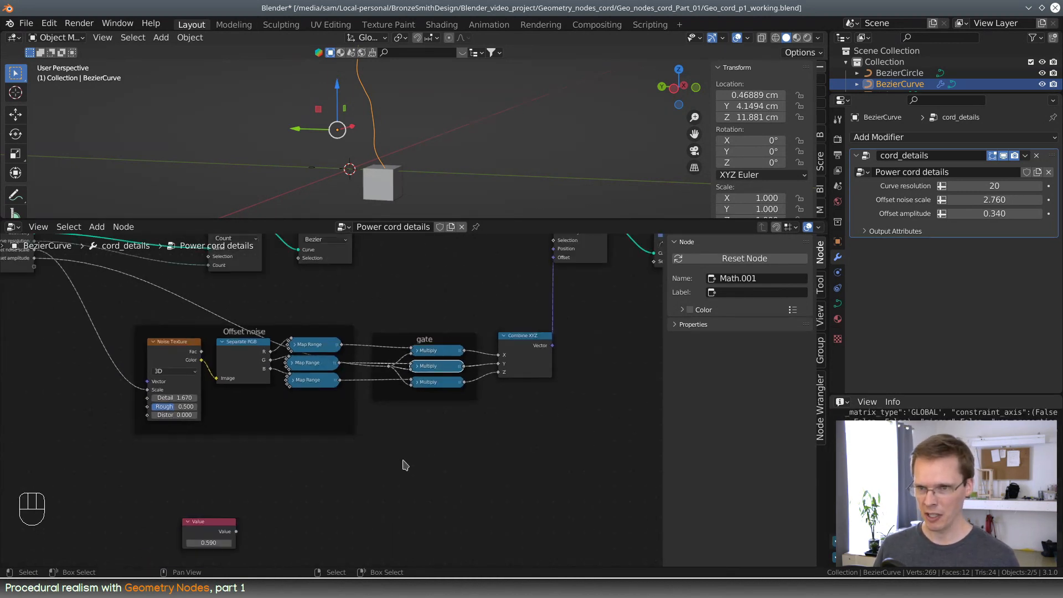
middle_click_drag(404, 463, 430, 434)
left_click_drag(364, 306, 363, 313)
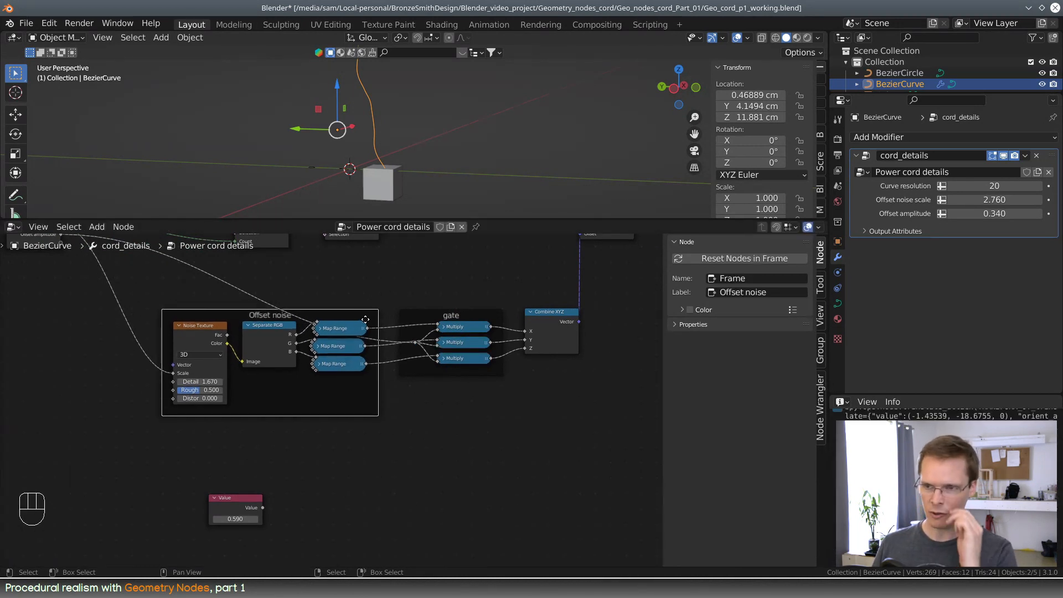
middle_click_drag(525, 431, 539, 456)
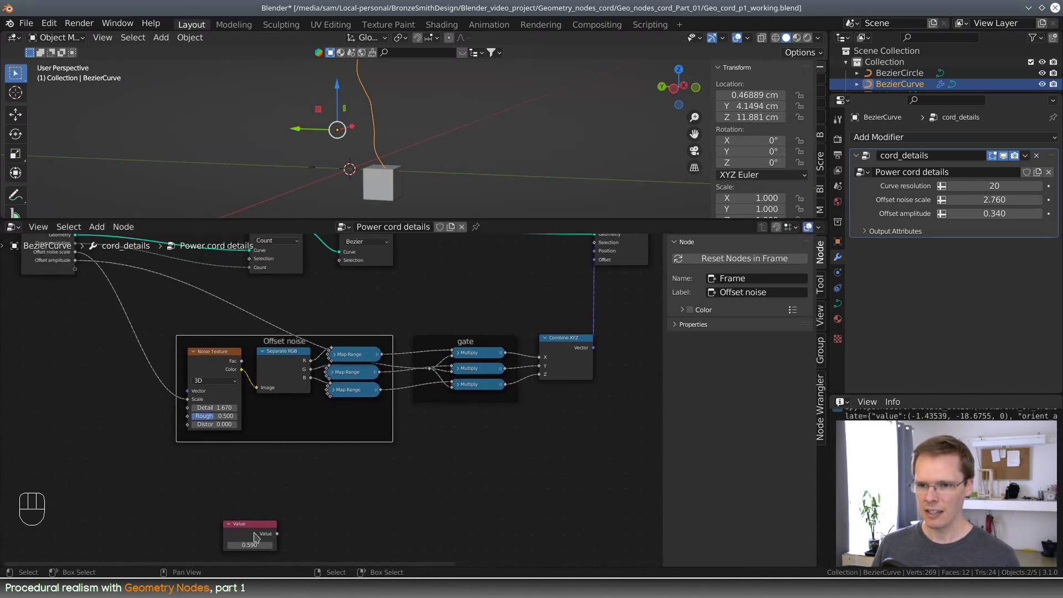
left_click_drag(250, 524, 98, 406)
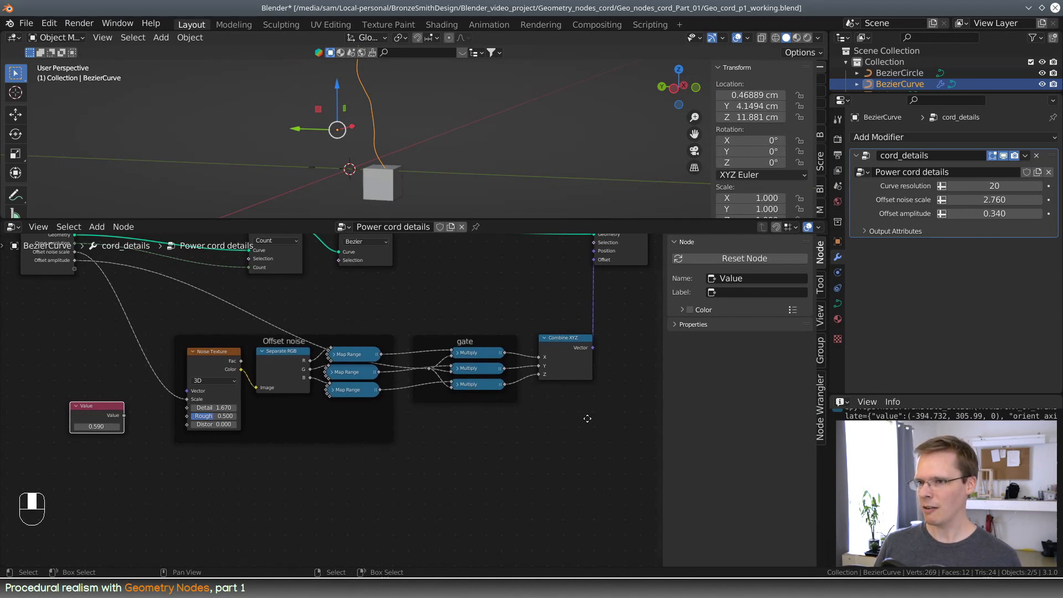
- Add a Viewer node below Combine XYZ and link the lowest Multiply node's output to its Value input
middle_click_drag(595, 424, 545, 429)
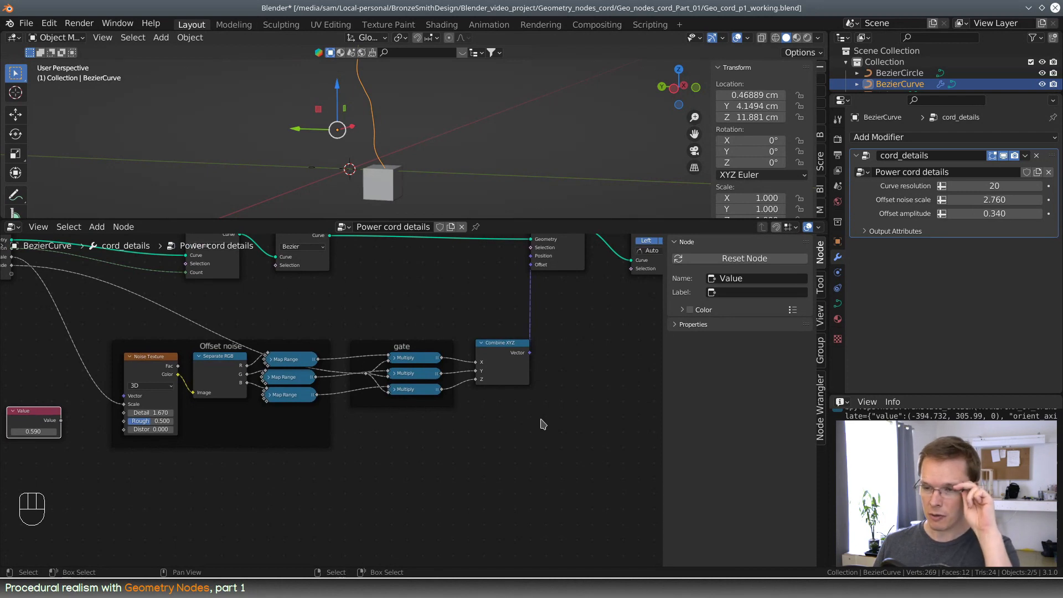
key("shift+a")
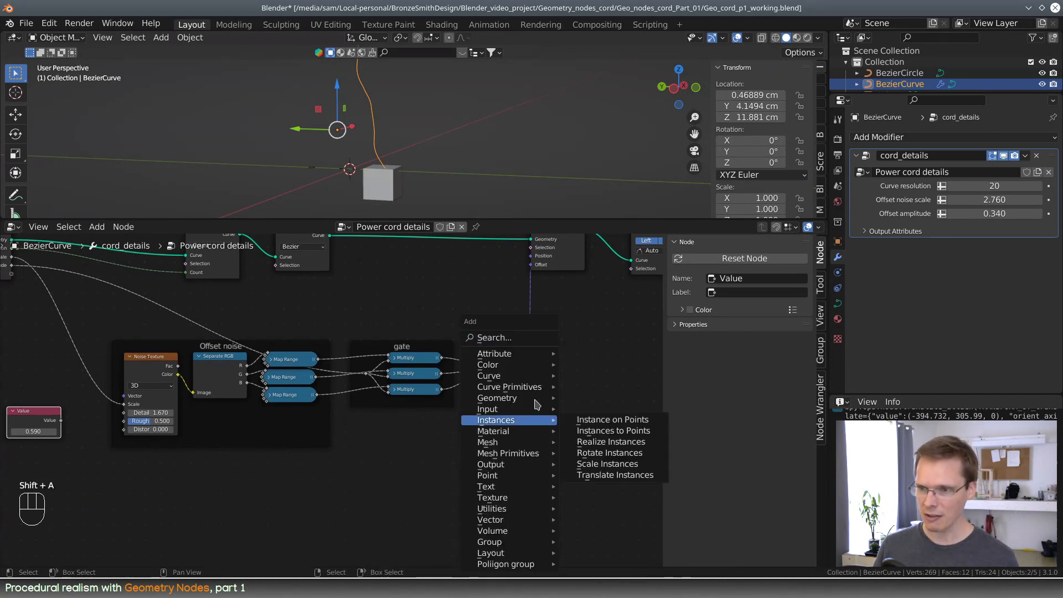
left_click(526, 339)
type("v")
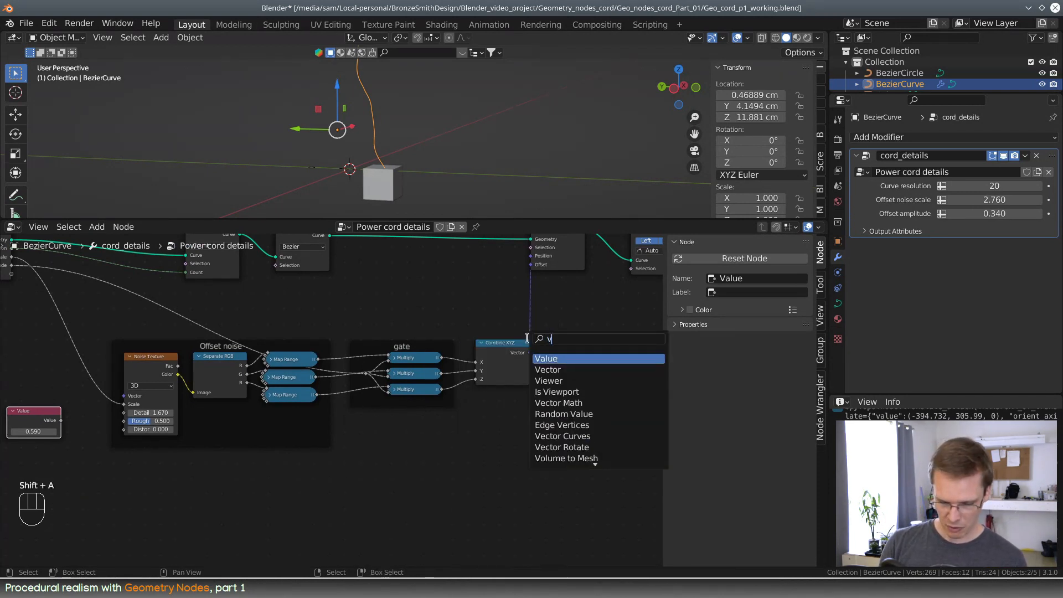
type("iew")
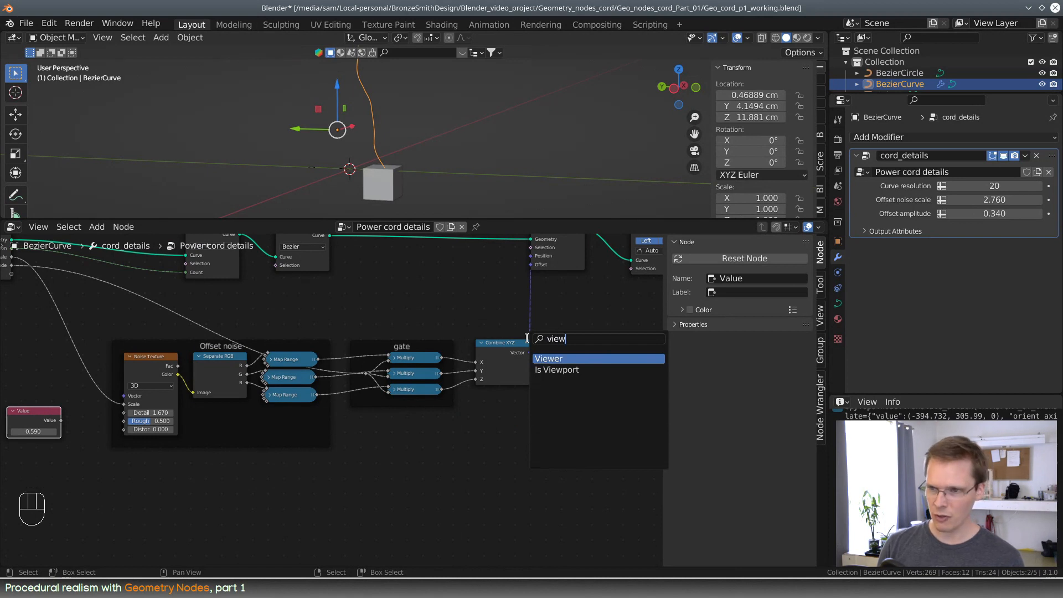
left_click(601, 358)
left_click(470, 422)
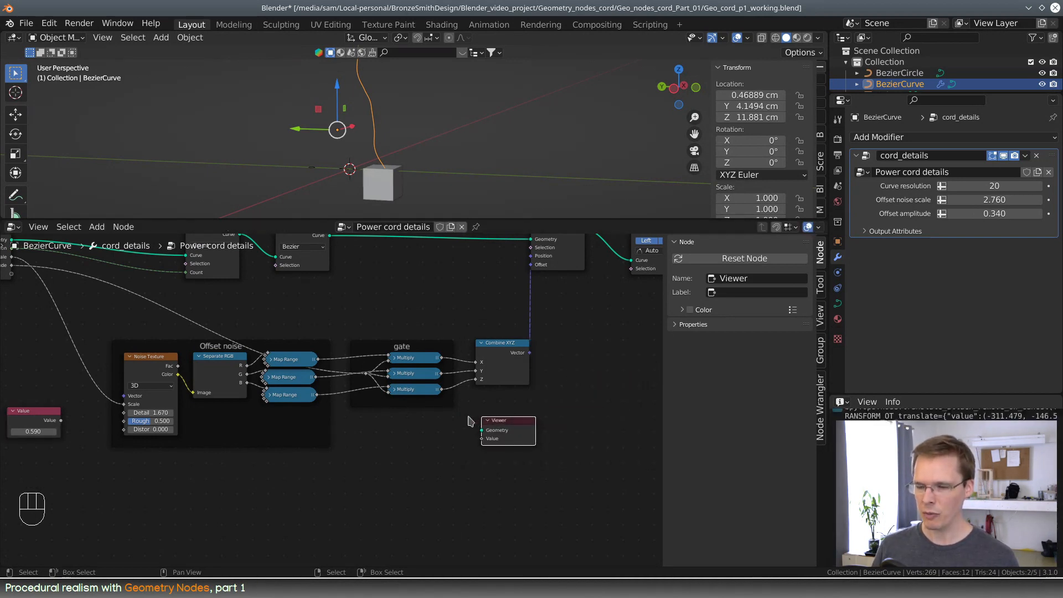
left_click_drag(445, 398, 480, 442)
- Link Set Position's Geometry output to the Viewer's Geometry input and place the Viewer below the Set Position and Set Handle Type nodes
middle_click_drag(544, 412, 414, 458)
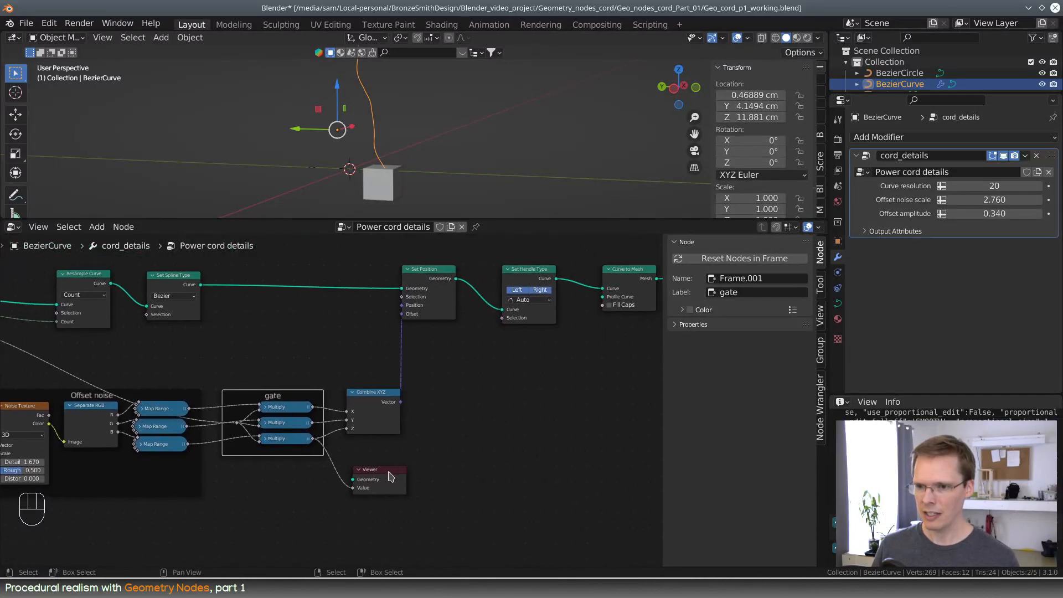
left_click_drag(389, 471, 588, 396)
middle_click_drag(588, 396, 386, 415)
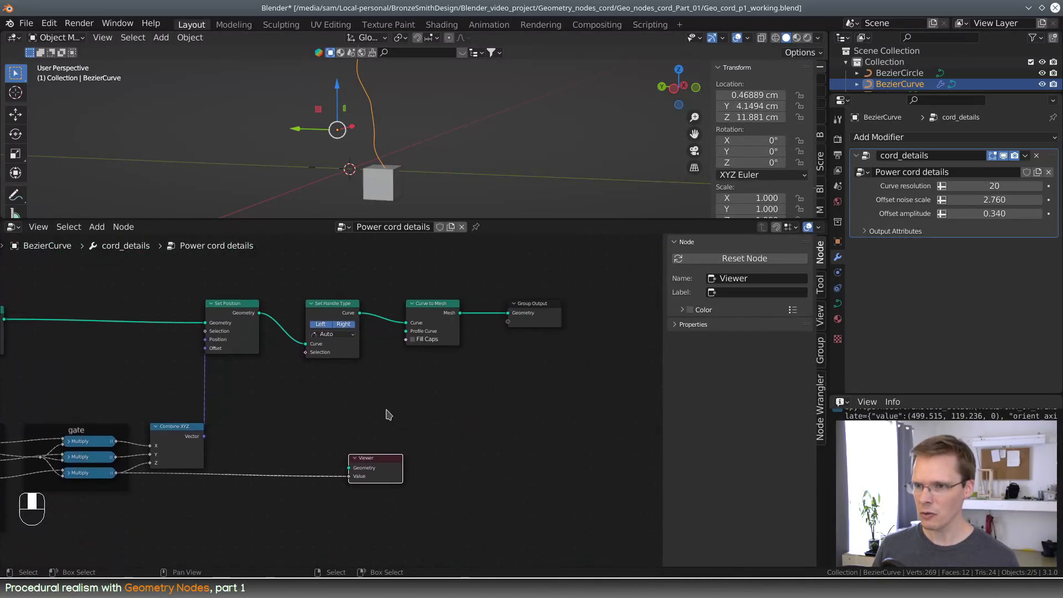
middle_click_drag(289, 365, 337, 356)
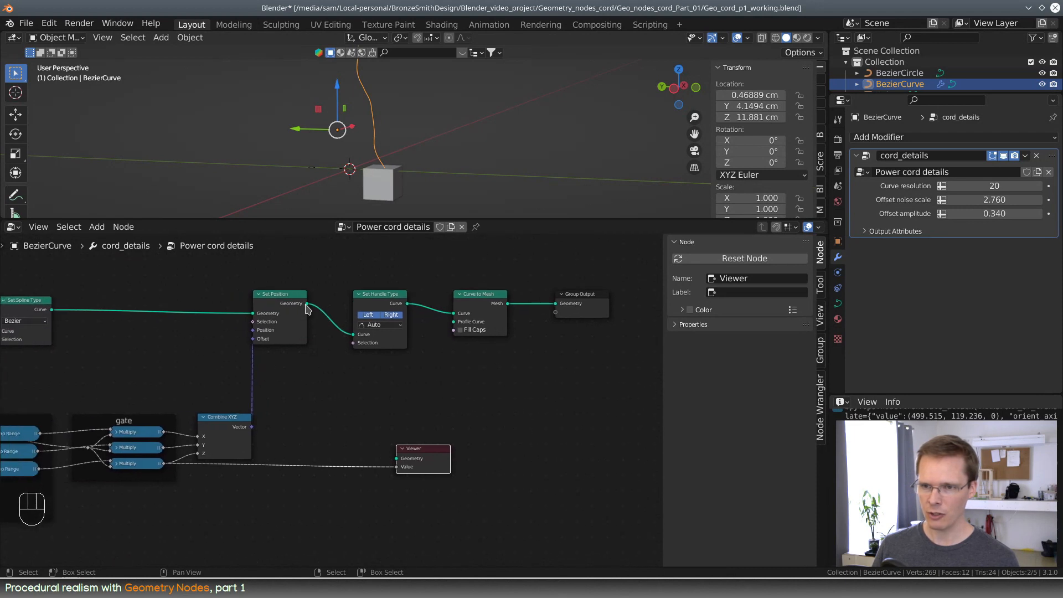
left_click_drag(306, 305, 313, 466)
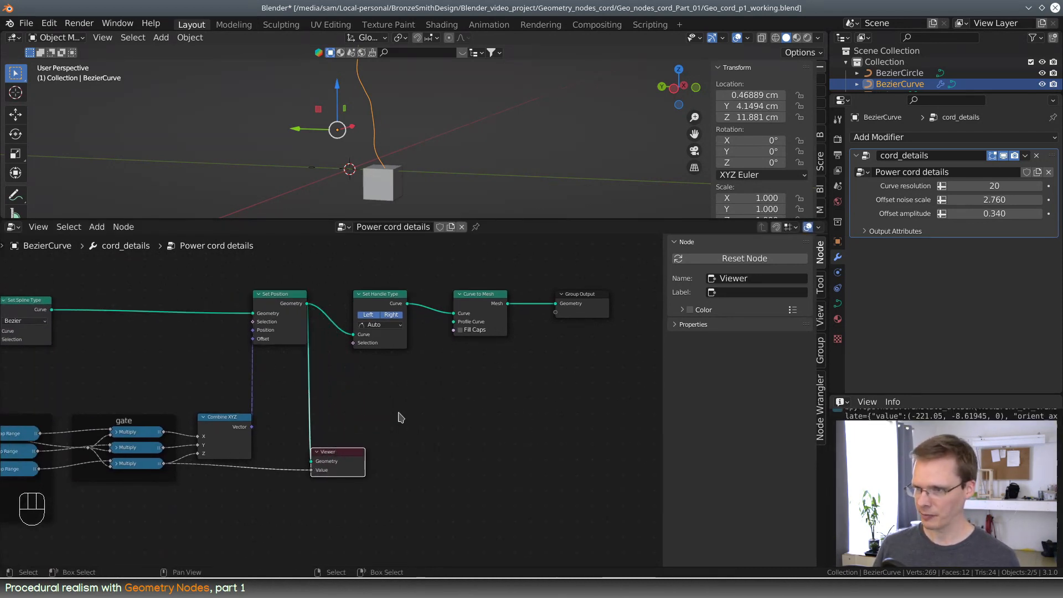
- Enlarge the Outliner area by lowering its boundary with the Properties editor, and change it into a Spreadsheet
middle_click_drag(401, 417, 439, 392)
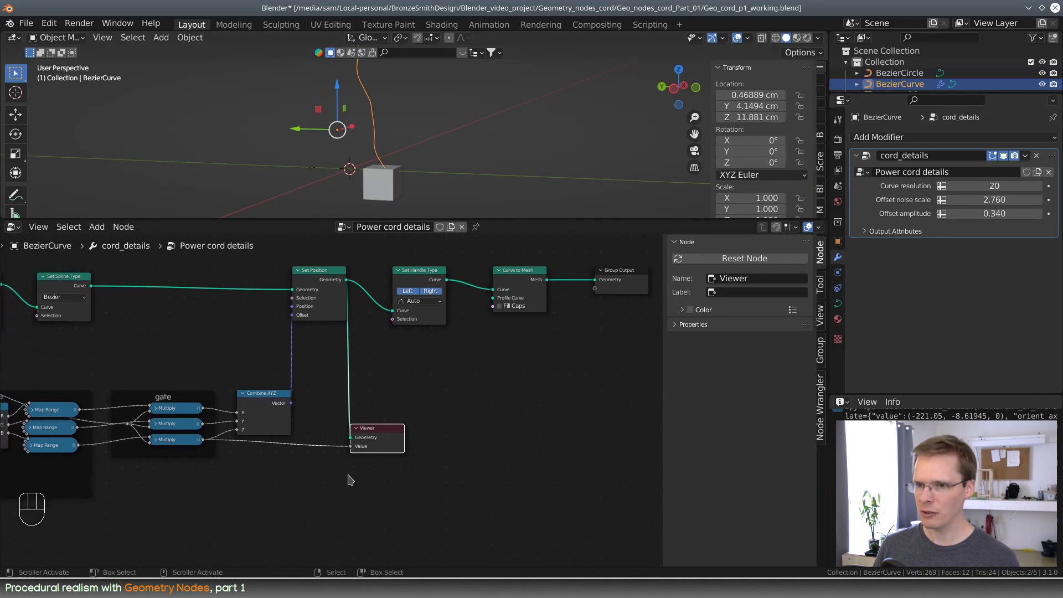
left_click(841, 100)
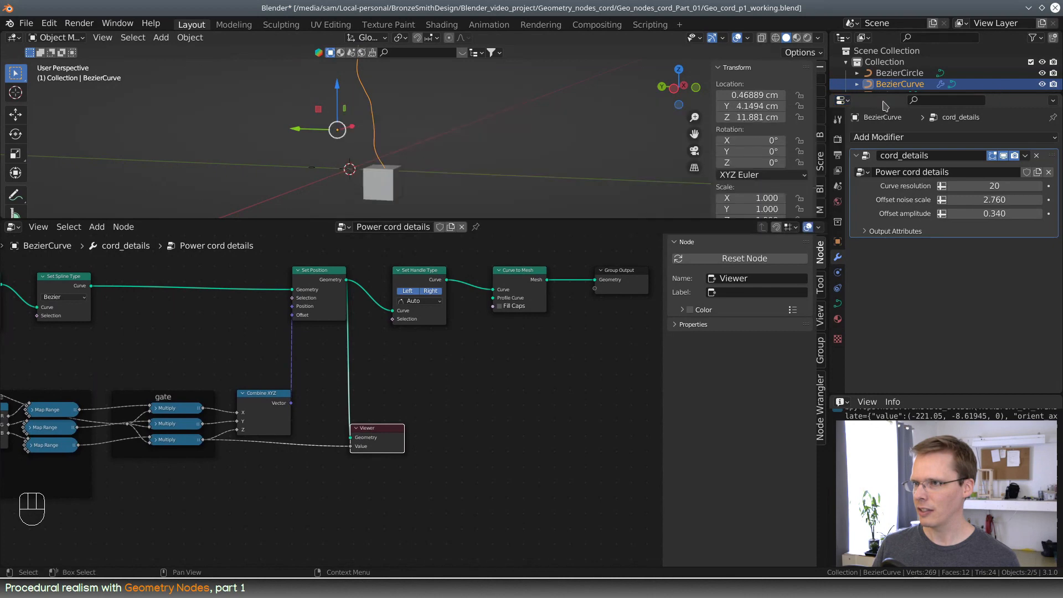
left_click_drag(879, 96, 879, 302)
left_click(841, 38)
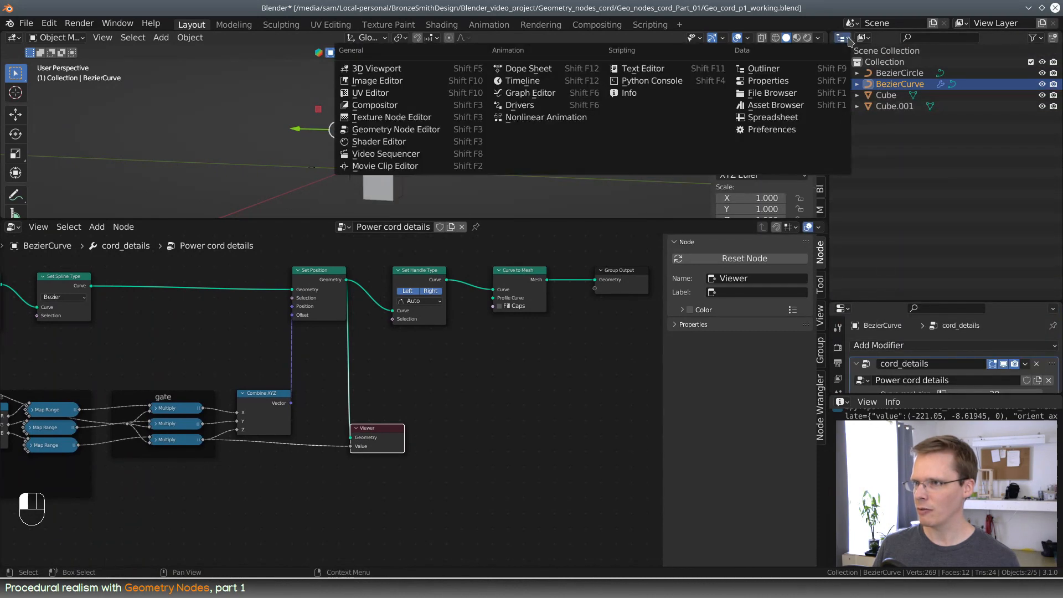
left_click(775, 116)
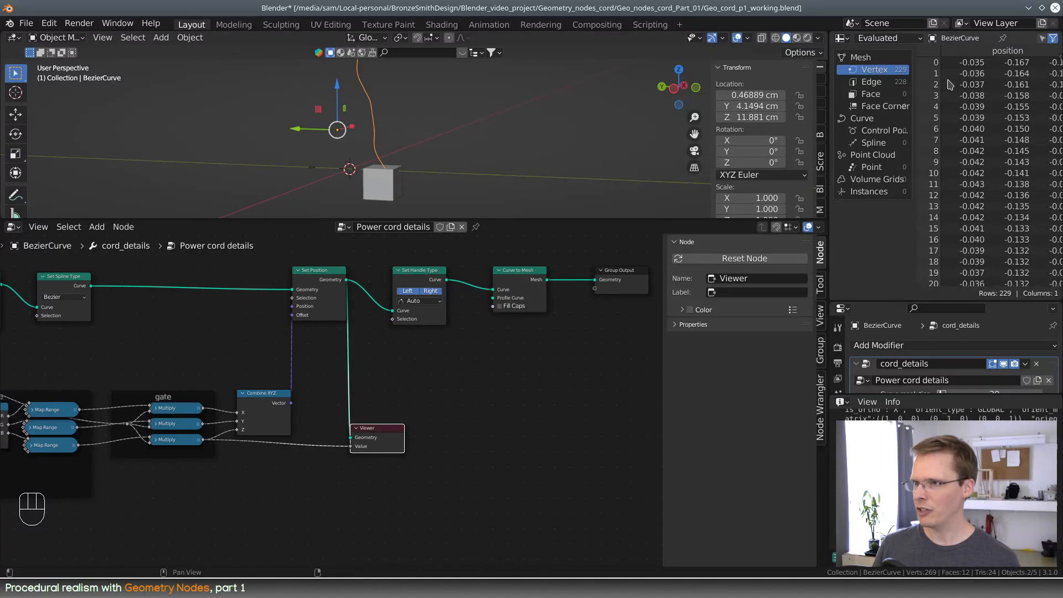
- Set the Spreadsheet to the Viewer Node's data for the curve's Control Points, and reposition the Viewer node below Set Handle Type
left_click(902, 39)
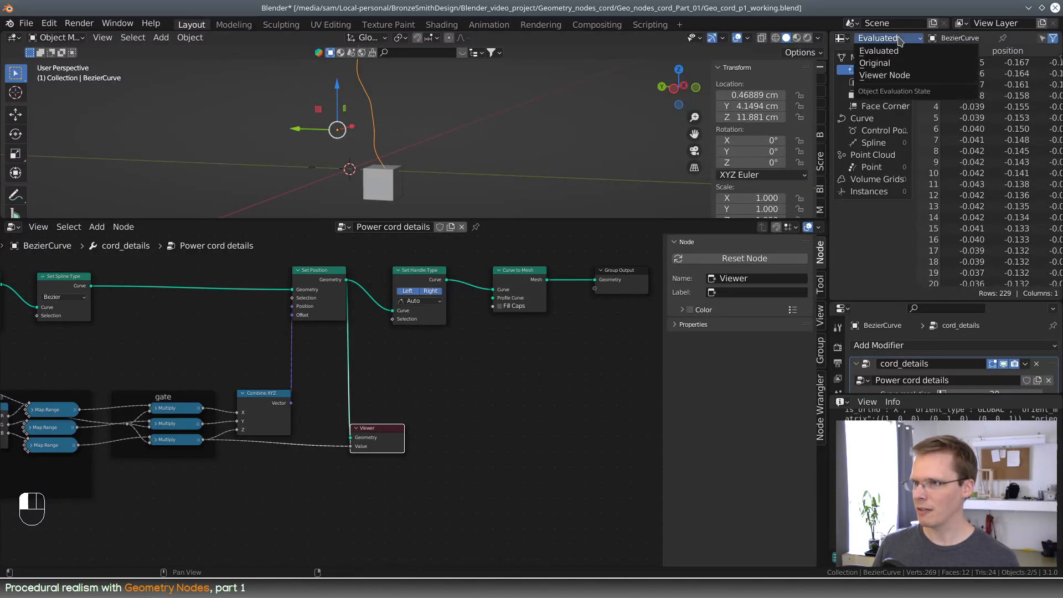
left_click(901, 75)
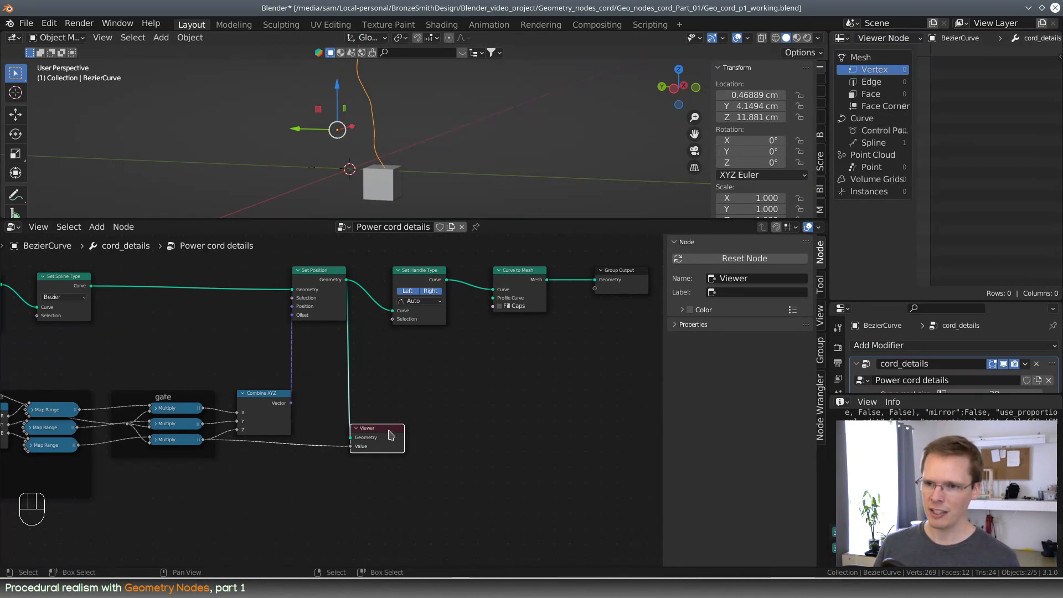
left_click_drag(390, 427, 431, 403)
middle_click_drag(328, 351, 283, 370)
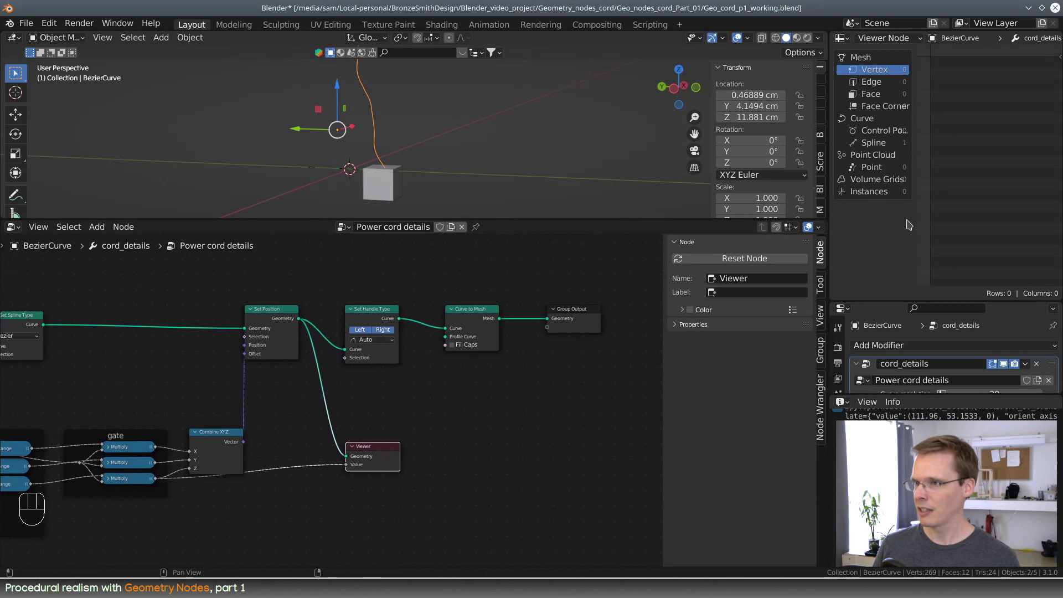
left_click(884, 131)
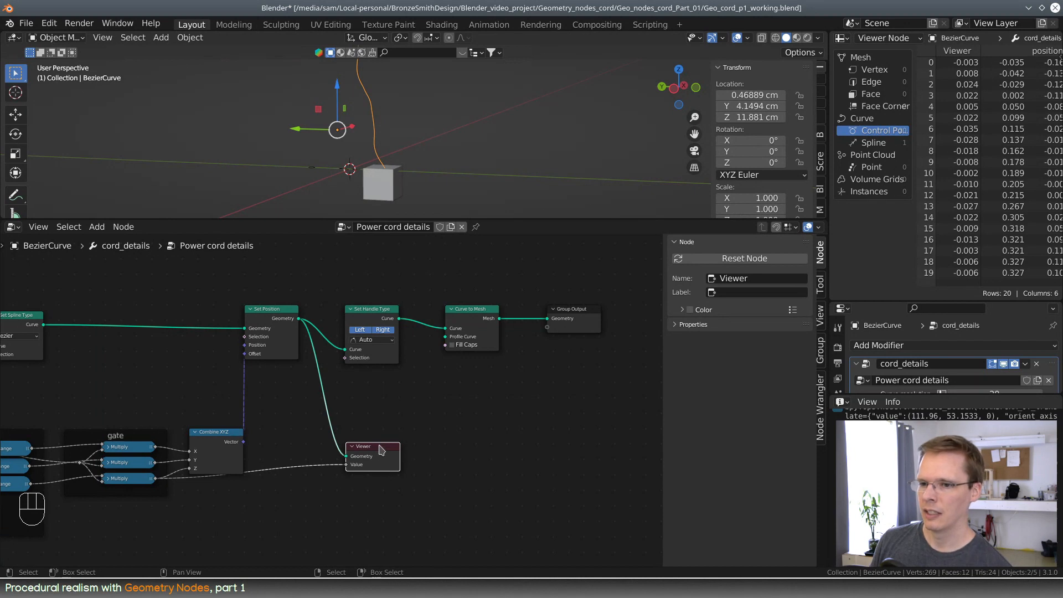
left_click_drag(380, 450, 373, 472)
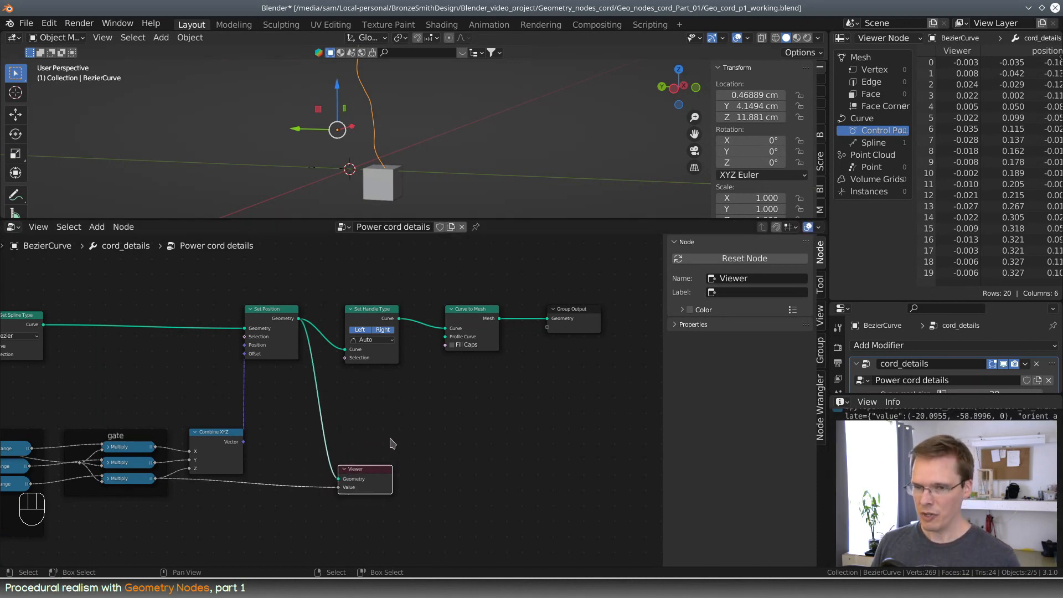
- Add a Spline Parameter node below the Combine XYZ node
middle_click_drag(392, 442, 581, 339)
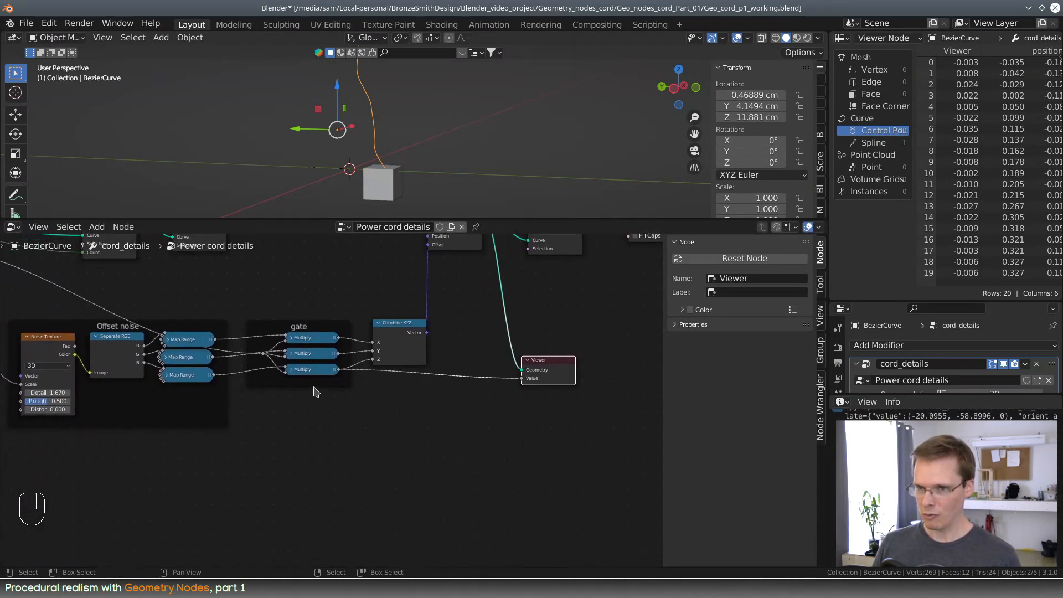
middle_click_drag(351, 417, 379, 439)
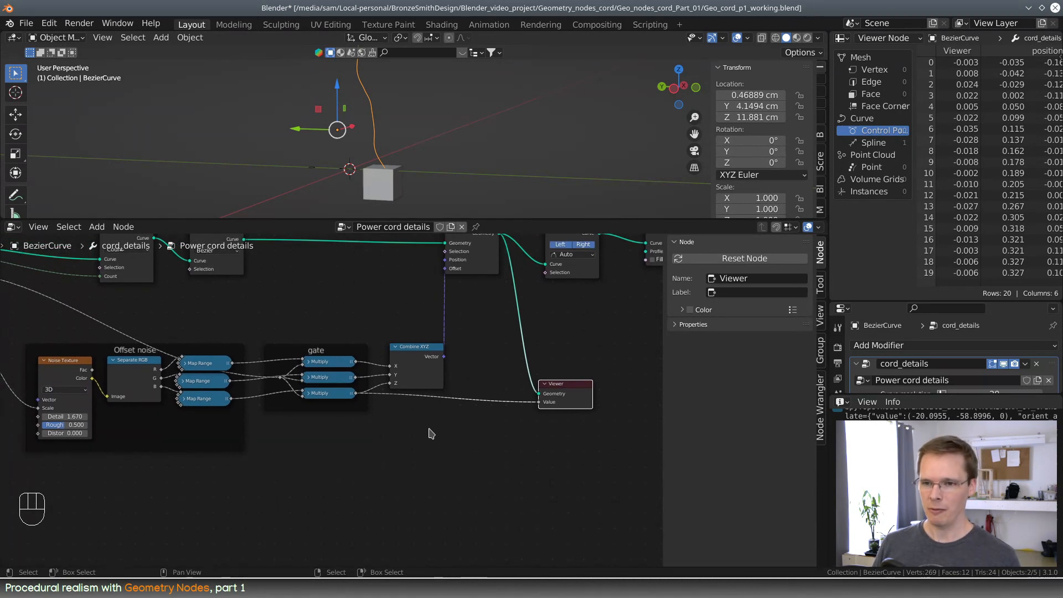
key("shift+a")
left_click(407, 338)
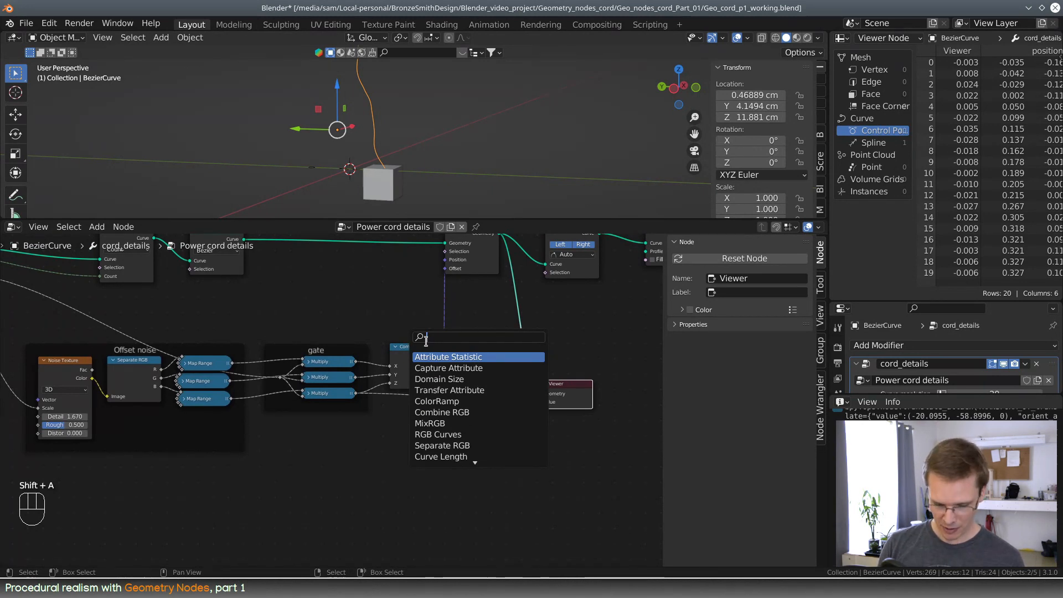
type("sp")
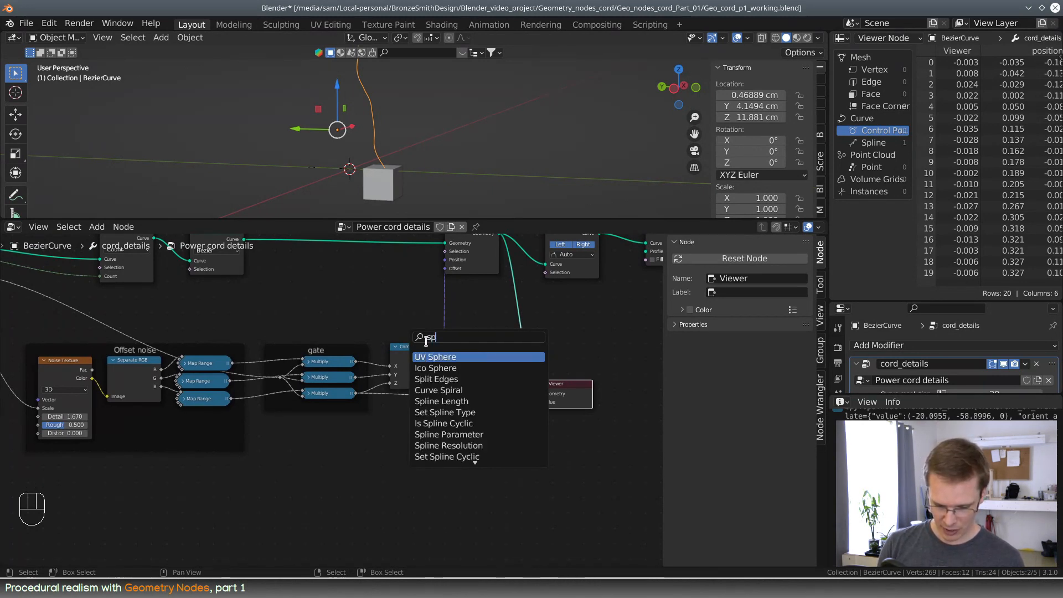
type("line")
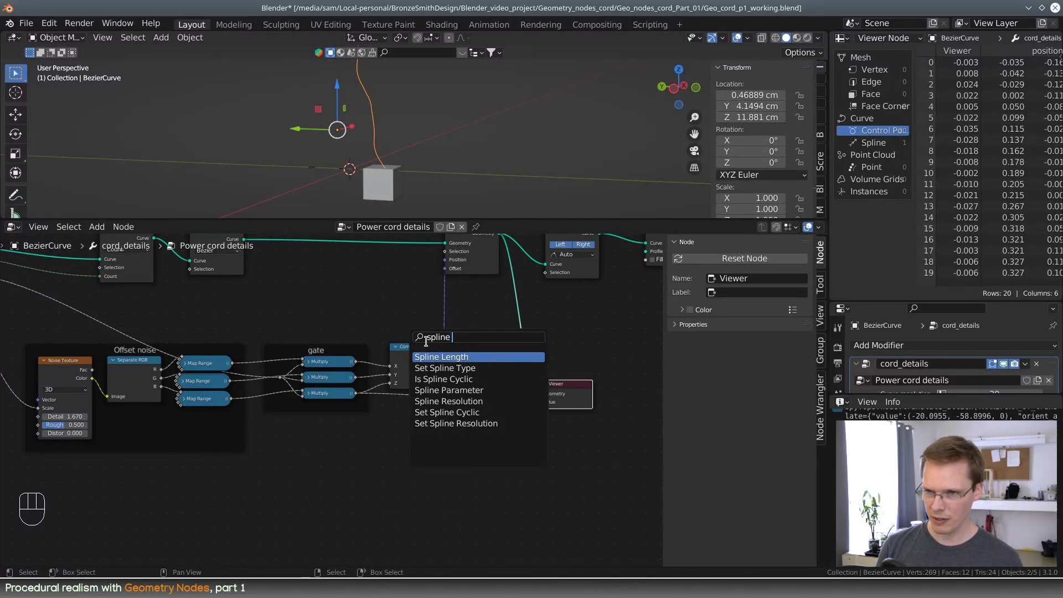
left_click(445, 390)
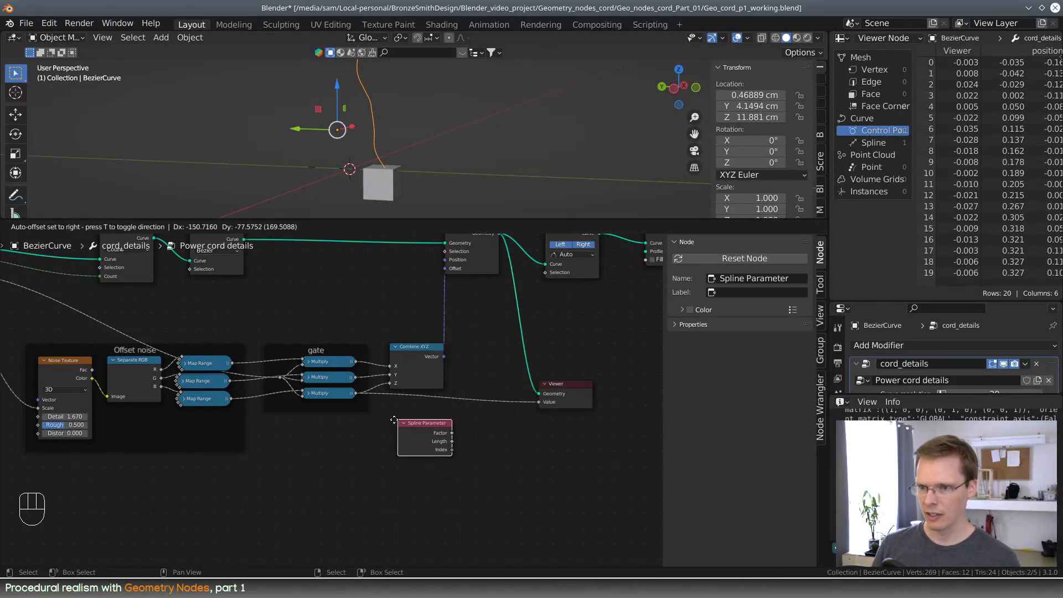
left_click(453, 436)
- Link Spline Parameter's Factor output to the Viewer's Value input and move the Spline Parameter node below the gate frame
middle_click_drag(515, 451, 407, 455)
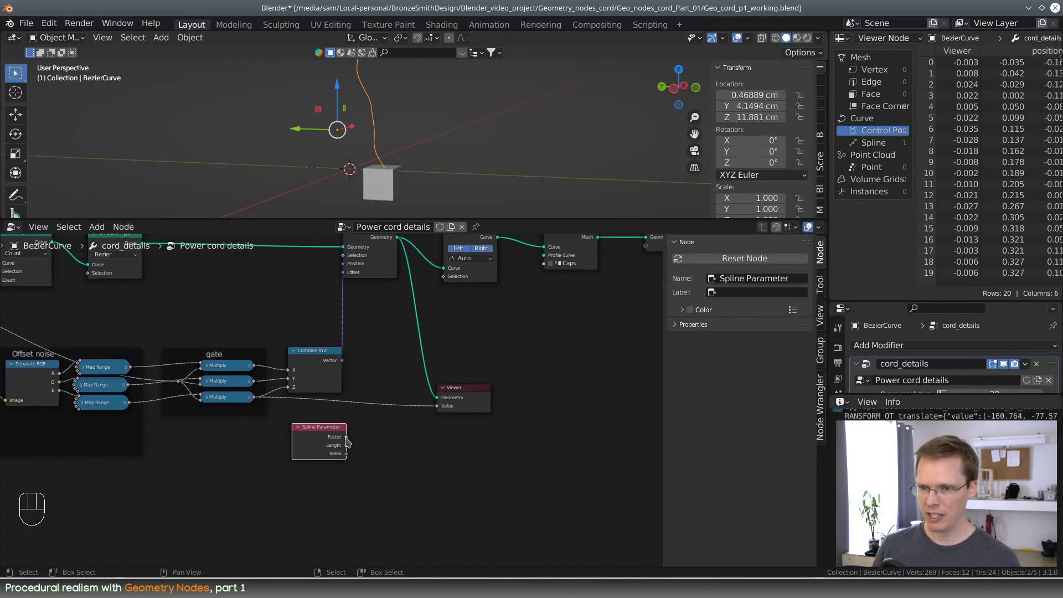
left_click_drag(346, 437, 438, 405)
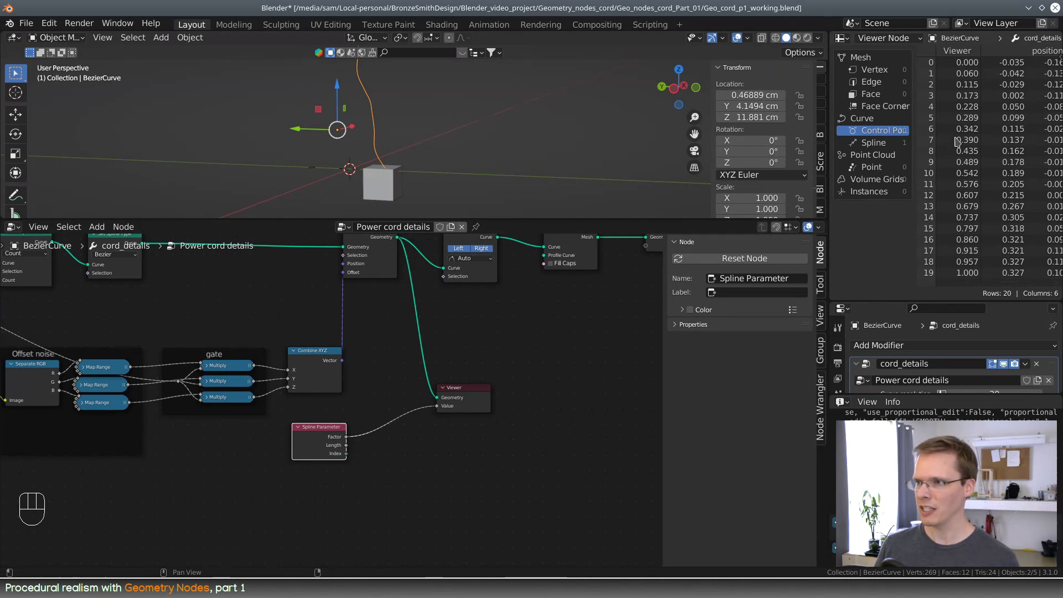
left_click_drag(324, 435, 236, 434)
scroll(337, 426, "down", 3)
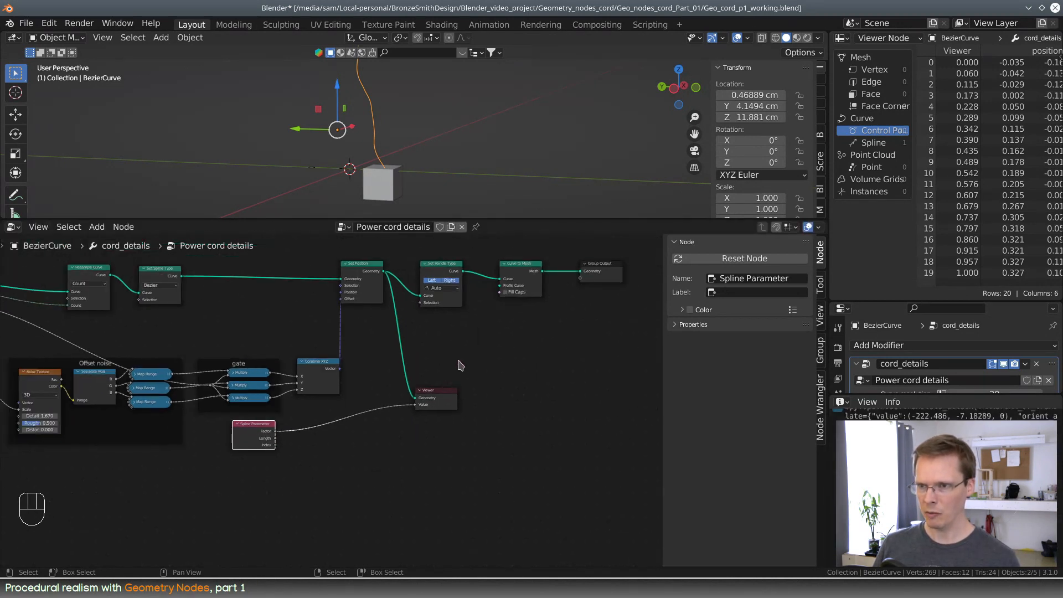
- Move the Group Output node further from Curve to Mesh and add an Object Info node below Curve to Mesh
middle_click_drag(546, 343, 281, 463, "shift")
middle_click_drag(348, 428, 482, 361, "shift")
left_click_drag(573, 318, 578, 317)
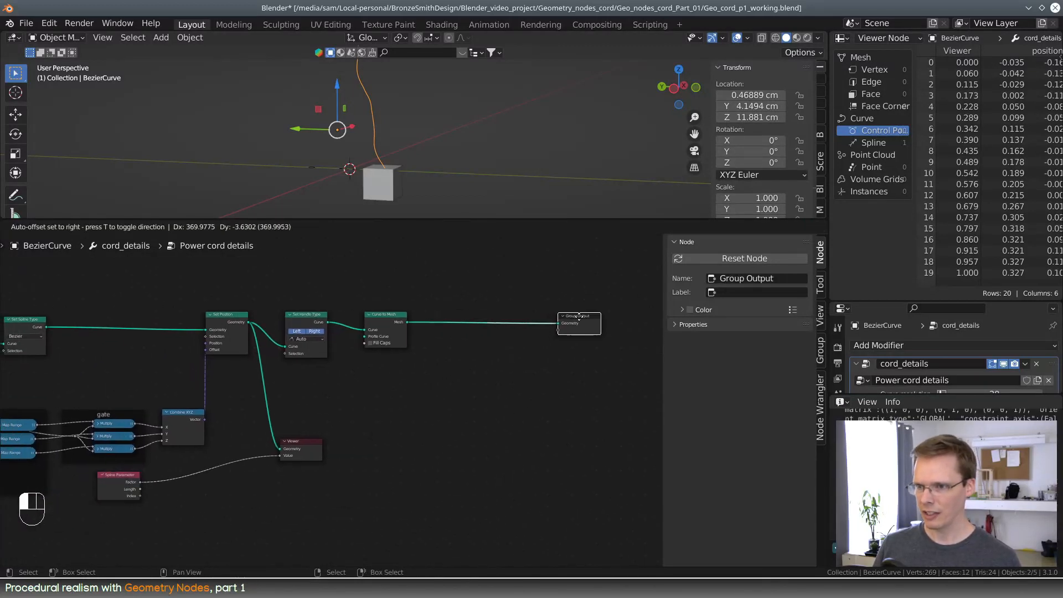
key("shift+a")
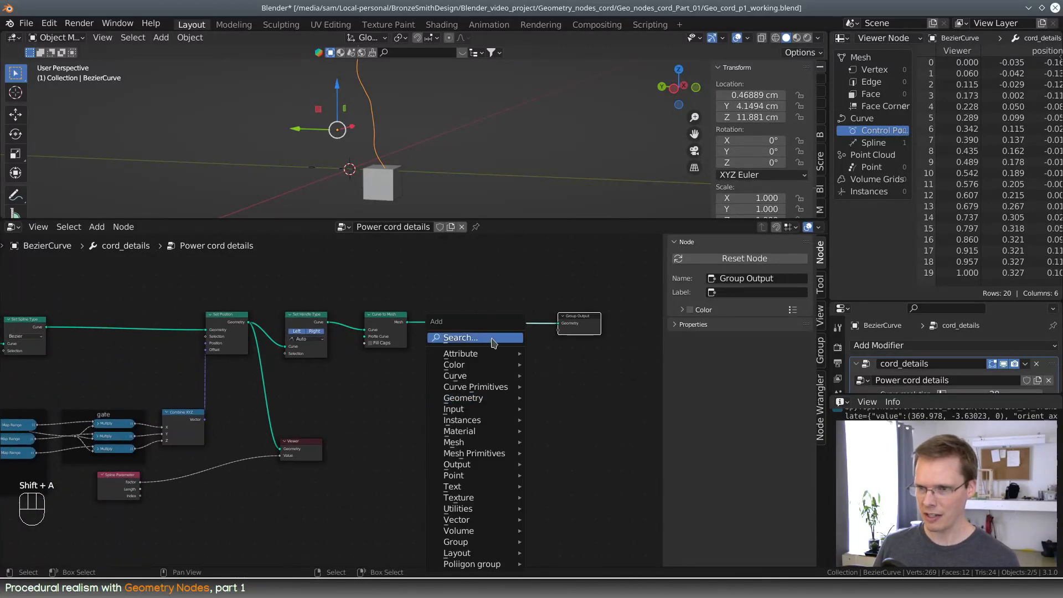
left_click(492, 340)
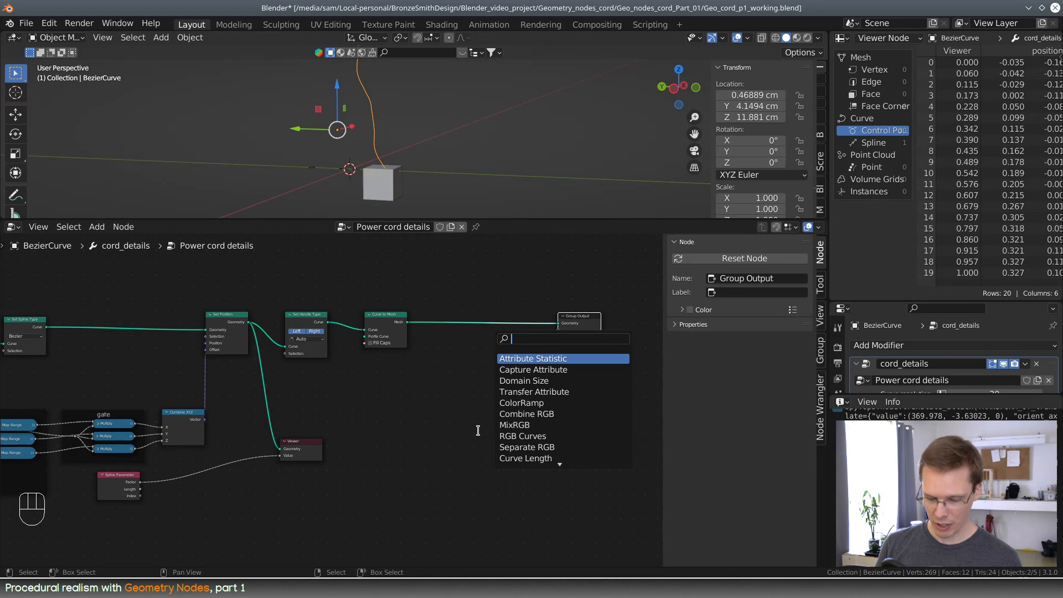
type("object")
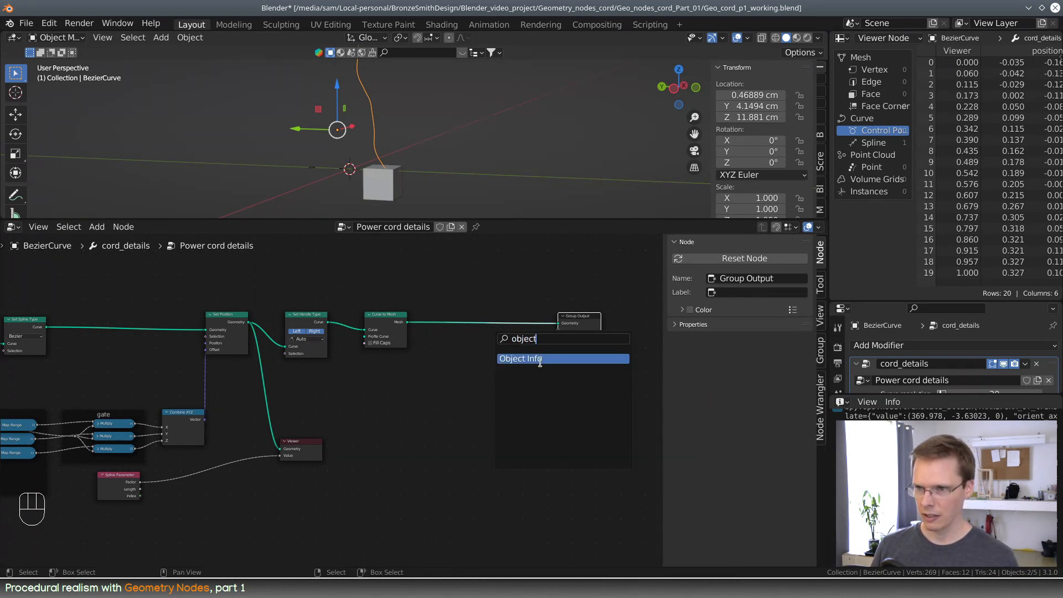
left_click(540, 359)
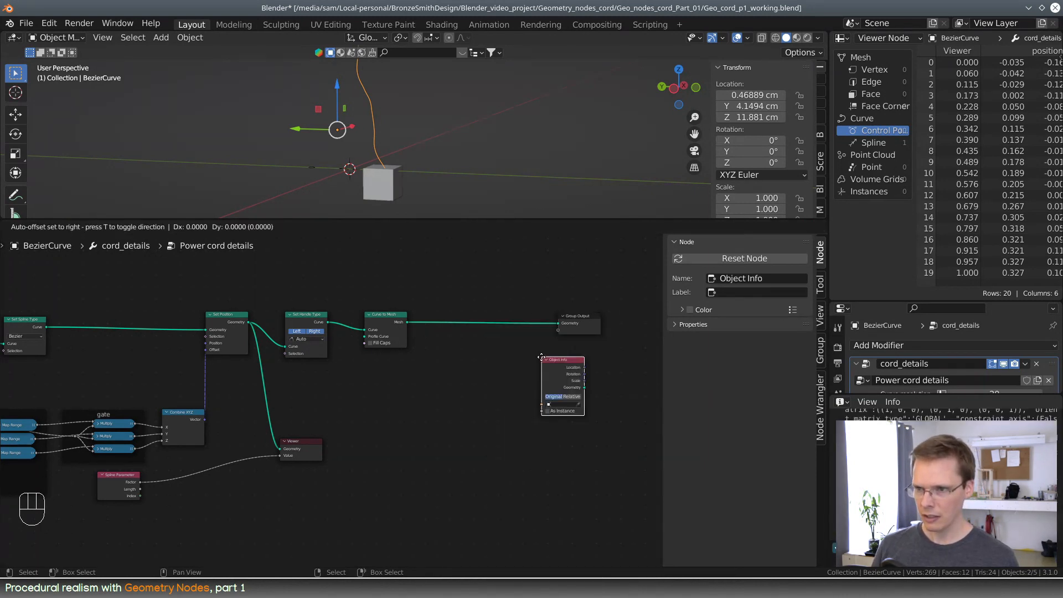
left_click(361, 377)
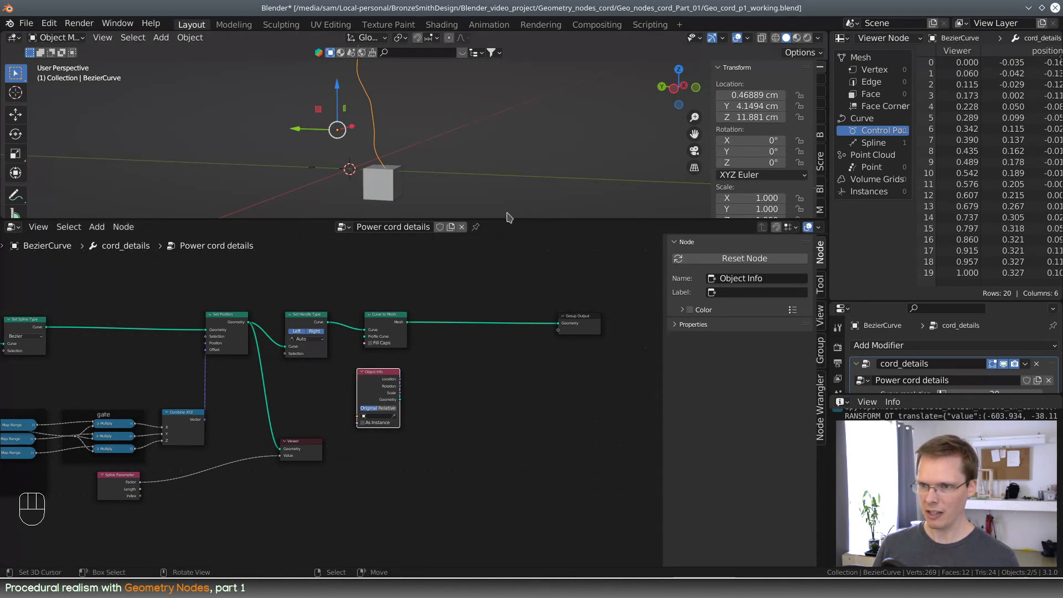
- Bypass Curve to Mesh by linking Set Handle Type's Curve output straight to Group Output, and set Curve to Mesh beside Object Info
scroll(443, 346, "up", 2)
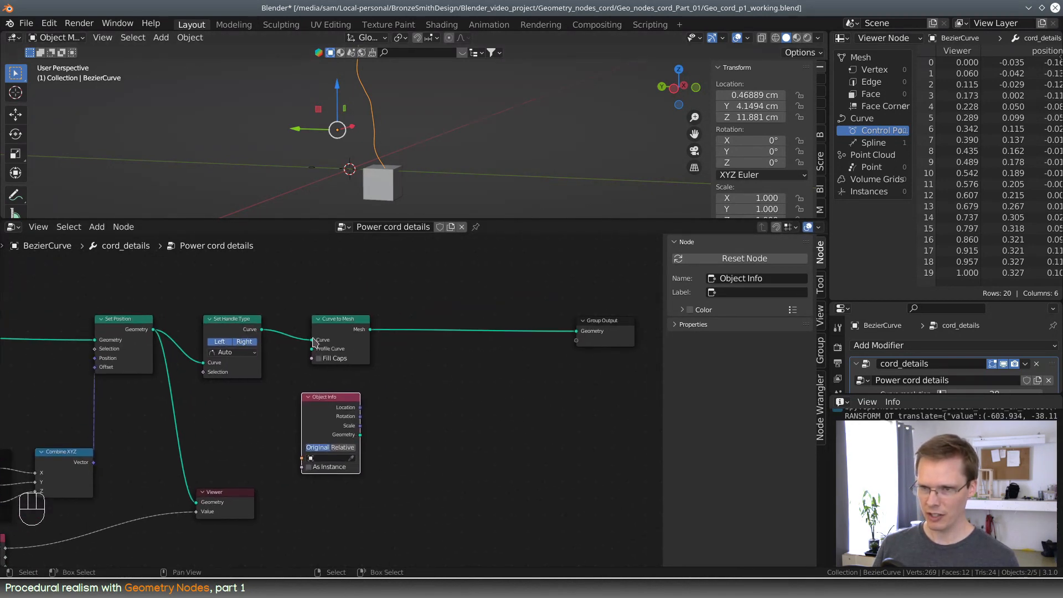
left_click_drag(313, 342, 576, 331)
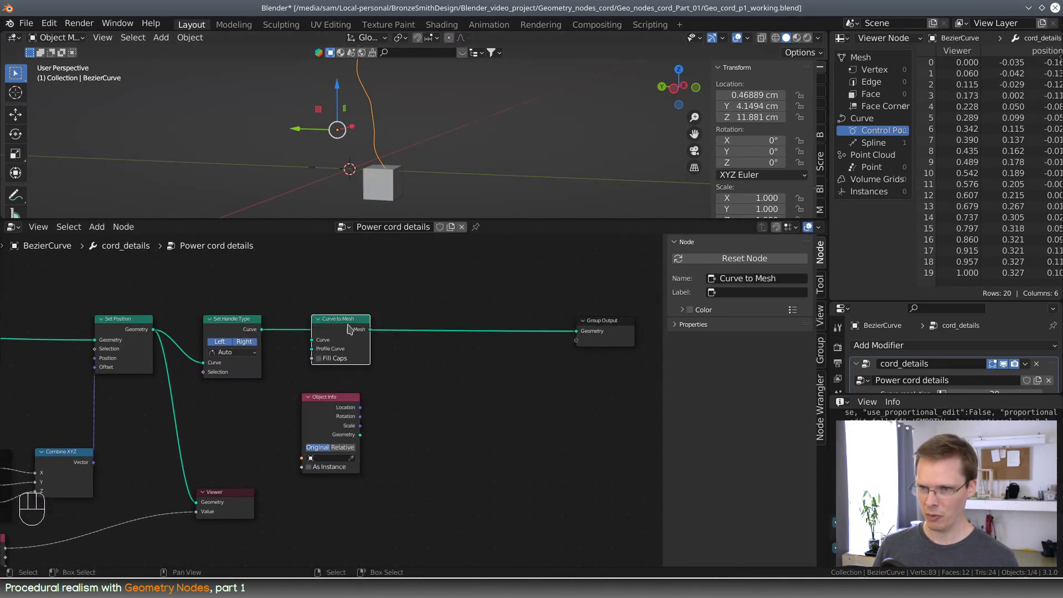
left_click_drag(349, 329, 419, 415)
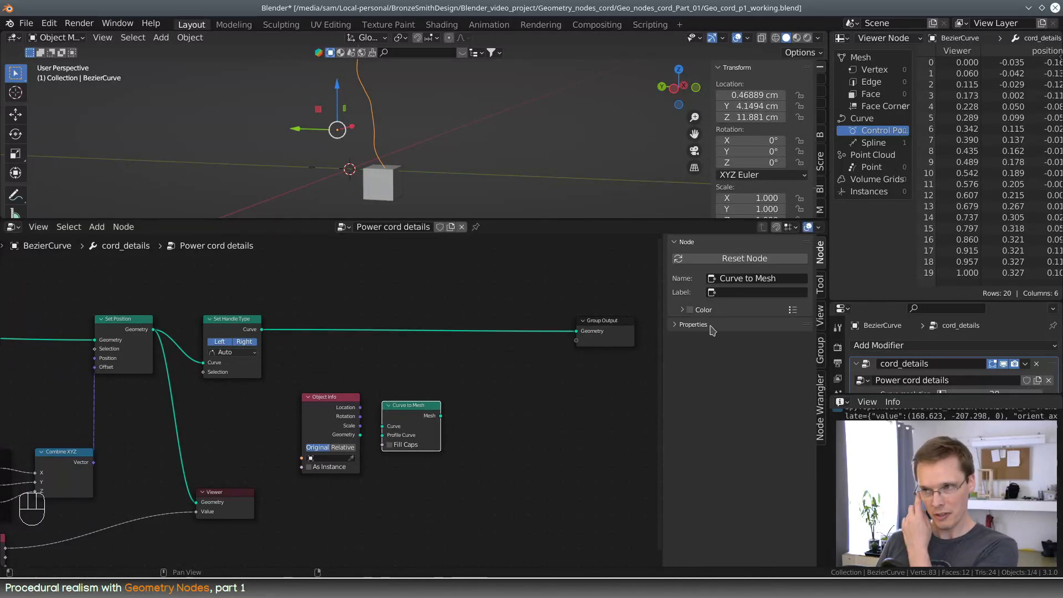
- Shrink the Spreadsheet to give the Properties editor more room and show the BezierCurve's object data properties
left_click(840, 38)
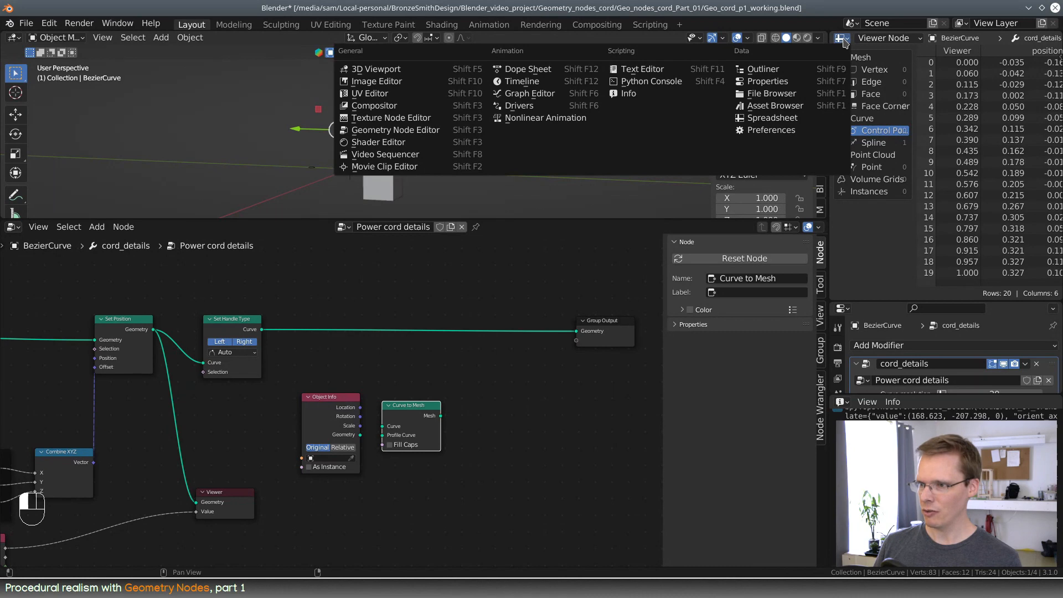
left_click_drag(868, 301, 901, 97)
left_click(844, 107)
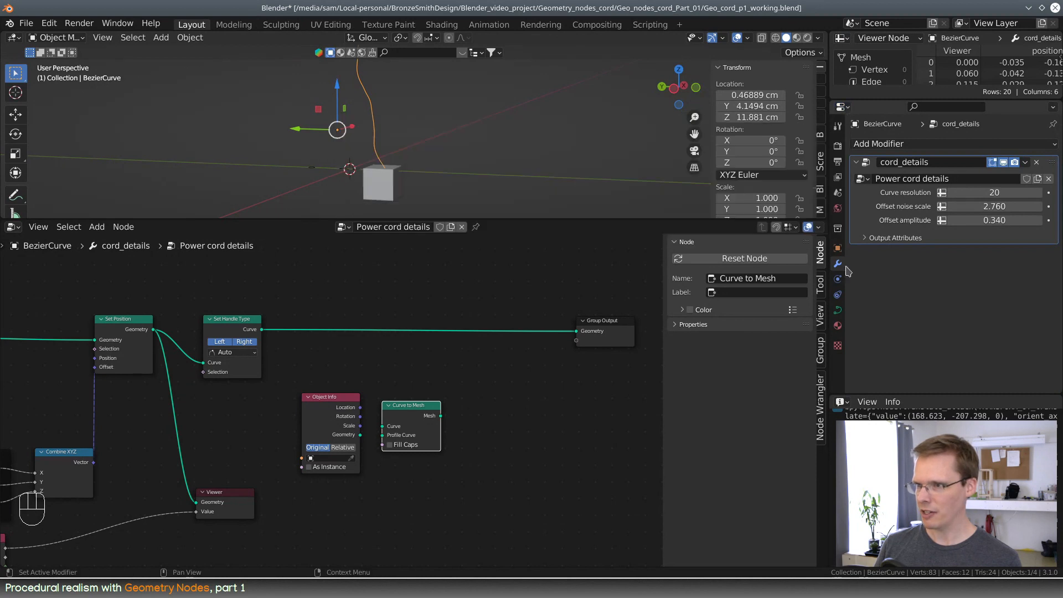
left_click(837, 310)
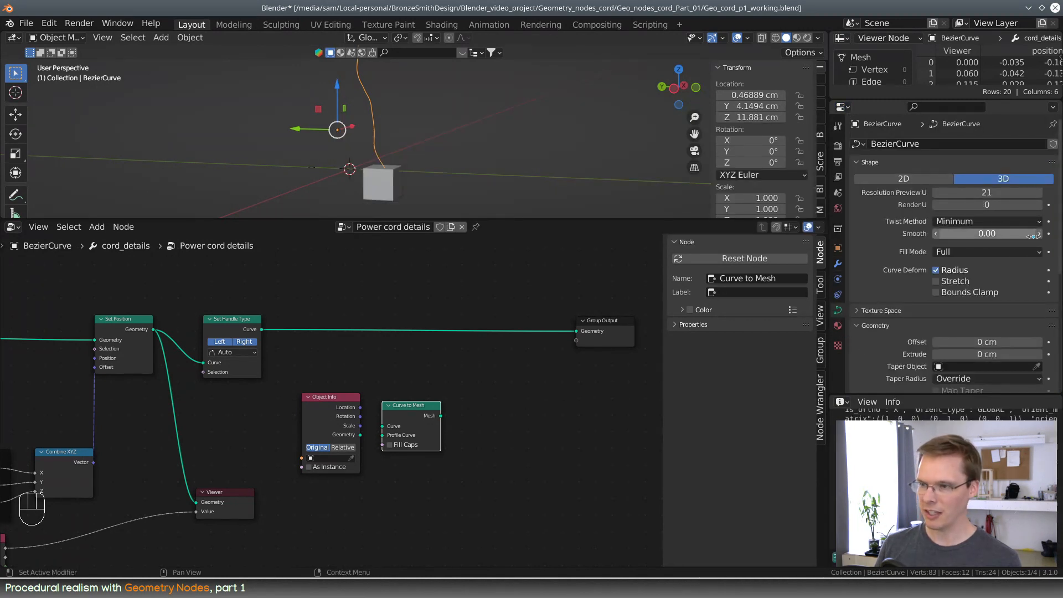
- Set the curve's Round bevel depth to 5 mm
scroll(1016, 299, "down", 2)
scroll(1018, 290, "down", 4)
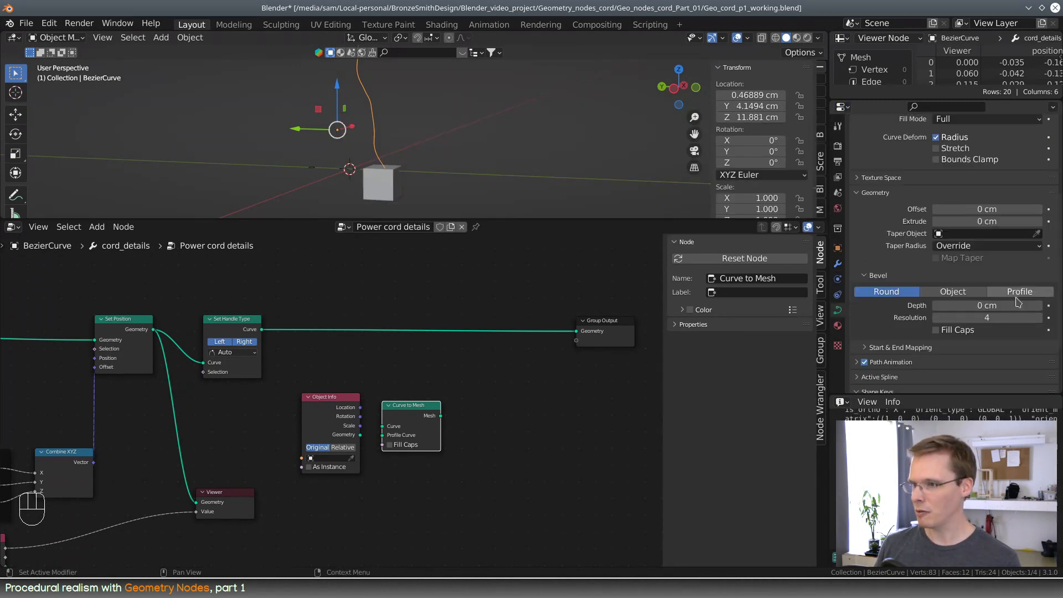
left_click(994, 305)
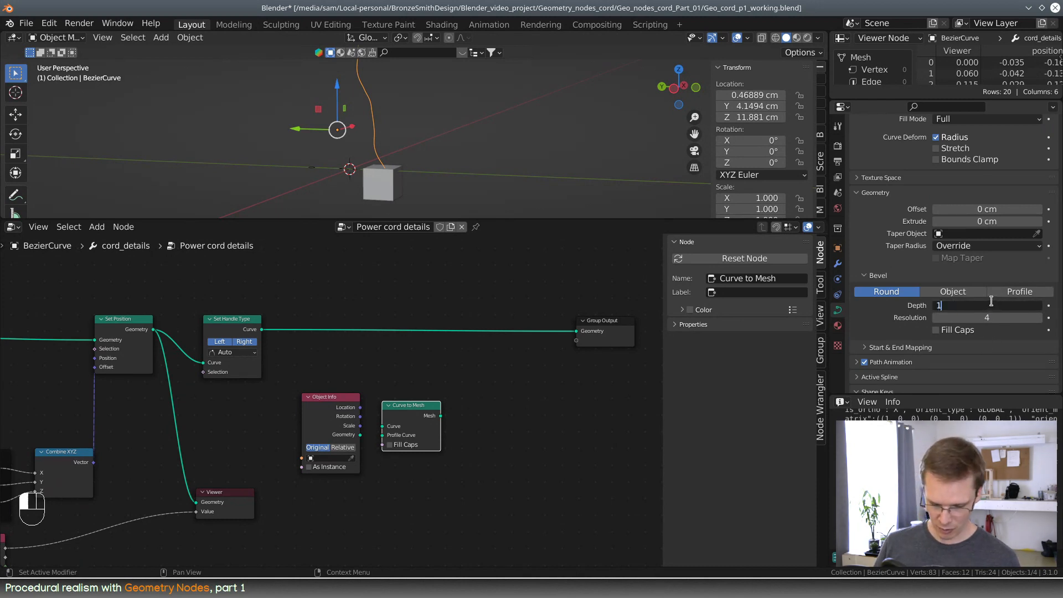
key("Return")
left_click(985, 305)
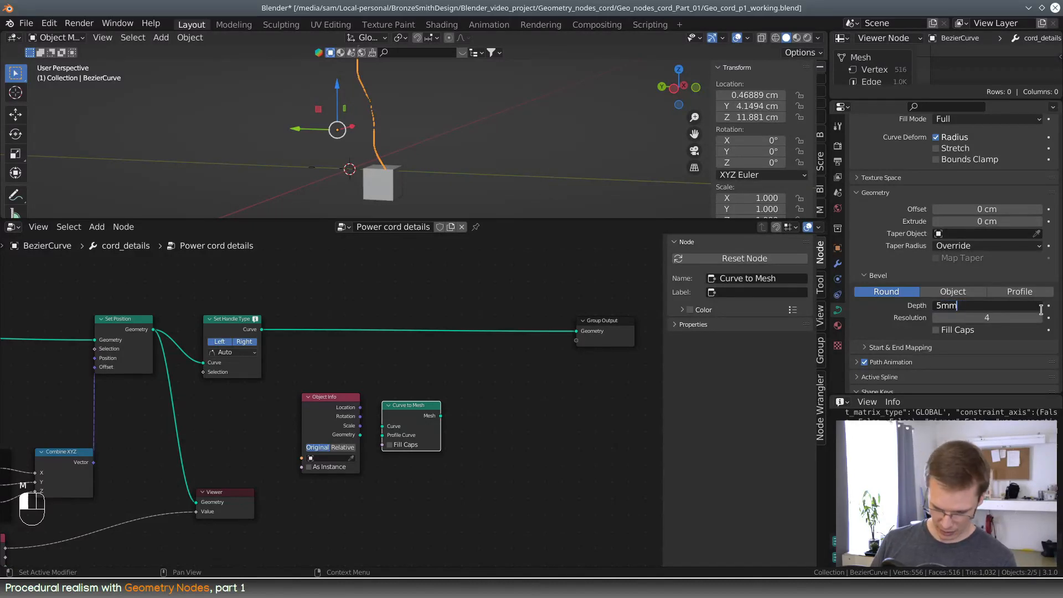
key("Return")
- Enlarge the 3D viewport into the node editor's space and examine the bevelled cord's shape up to the cube
left_click_drag(521, 220, 497, 403)
middle_click_drag(396, 141, 401, 223, "shift")
scroll(401, 224, "up", 3)
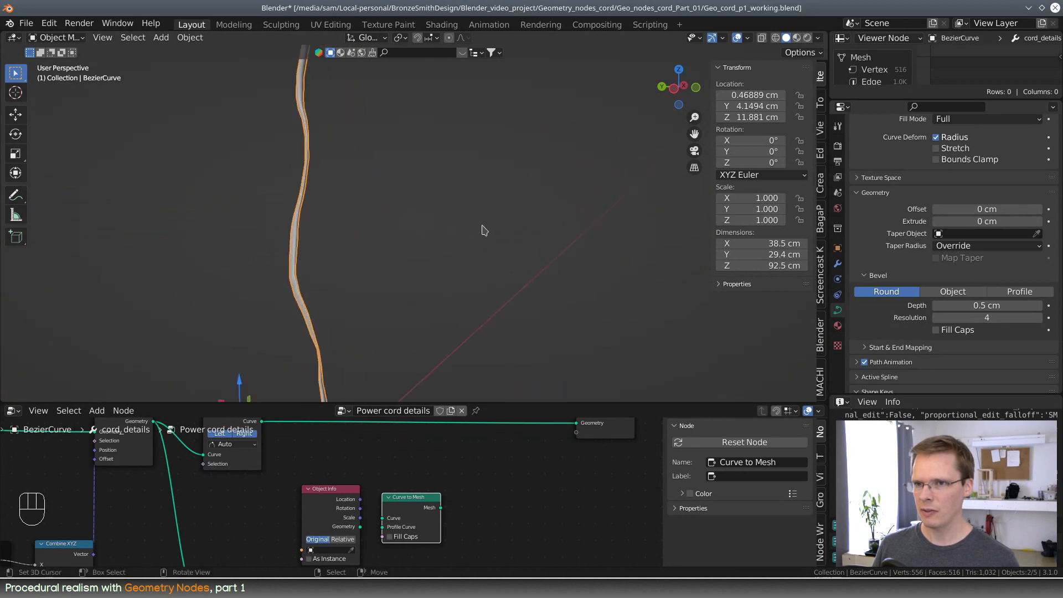
middle_click_drag(483, 226, 514, 156)
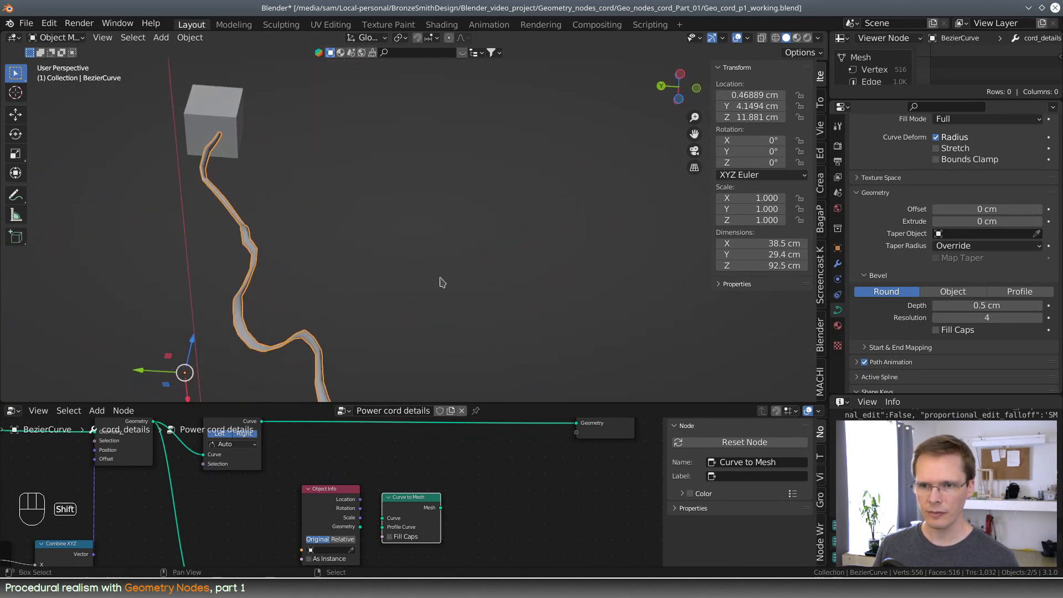
- Examine the bevelled cord between the two cubes and check the warning on the Set Handle Type node
middle_click_drag(439, 279, 519, 176, "shift")
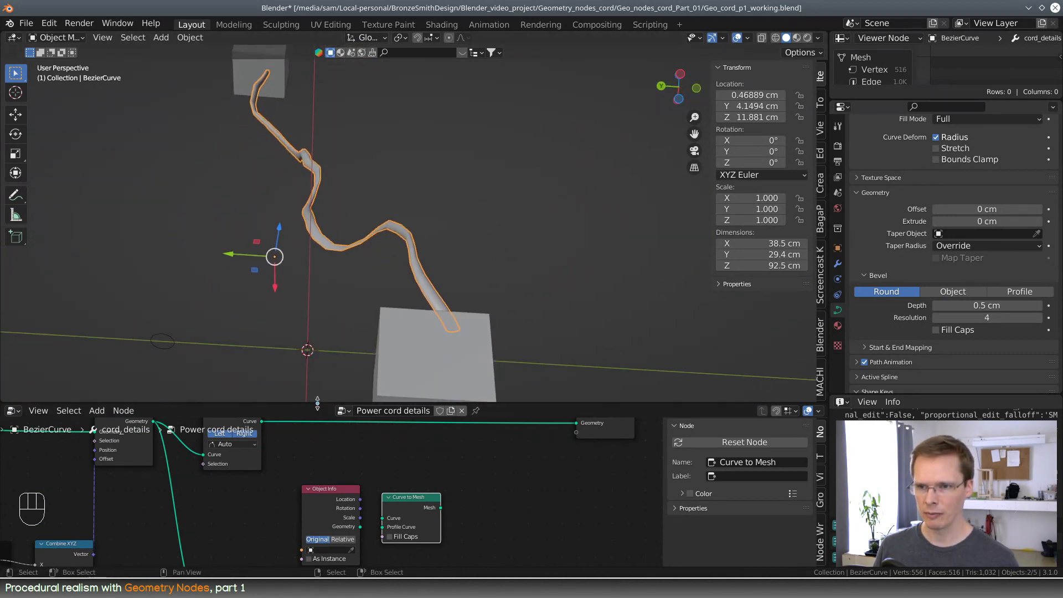
left_click_drag(317, 402, 373, 181)
middle_click_drag(302, 314, 550, 335)
left_click_drag(366, 340, 378, 325)
middle_click_drag(579, 333, 470, 335)
mouse_move(403, 326)
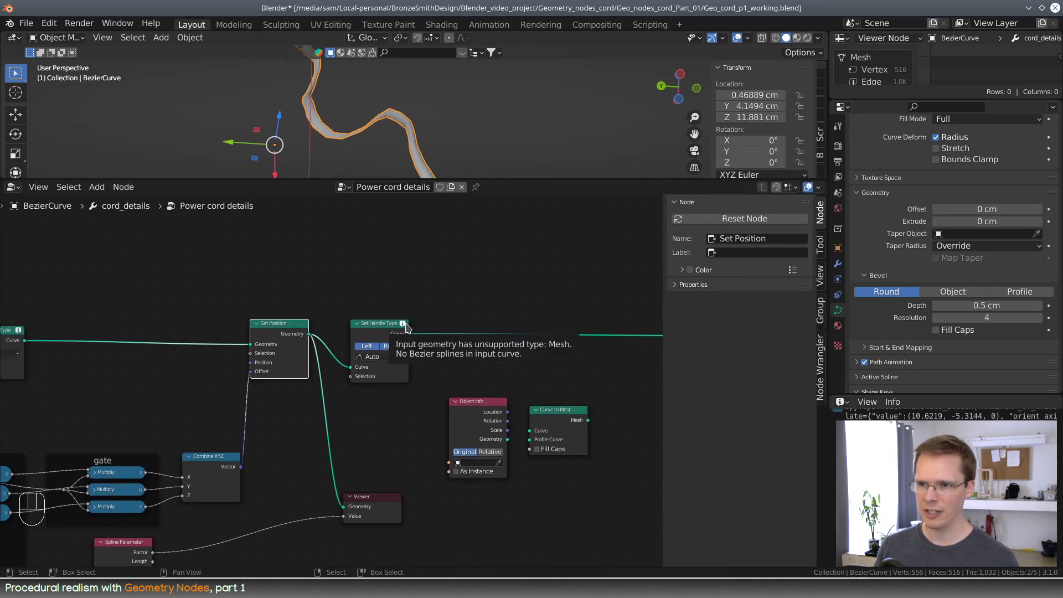
left_click_drag(574, 180, 514, 392)
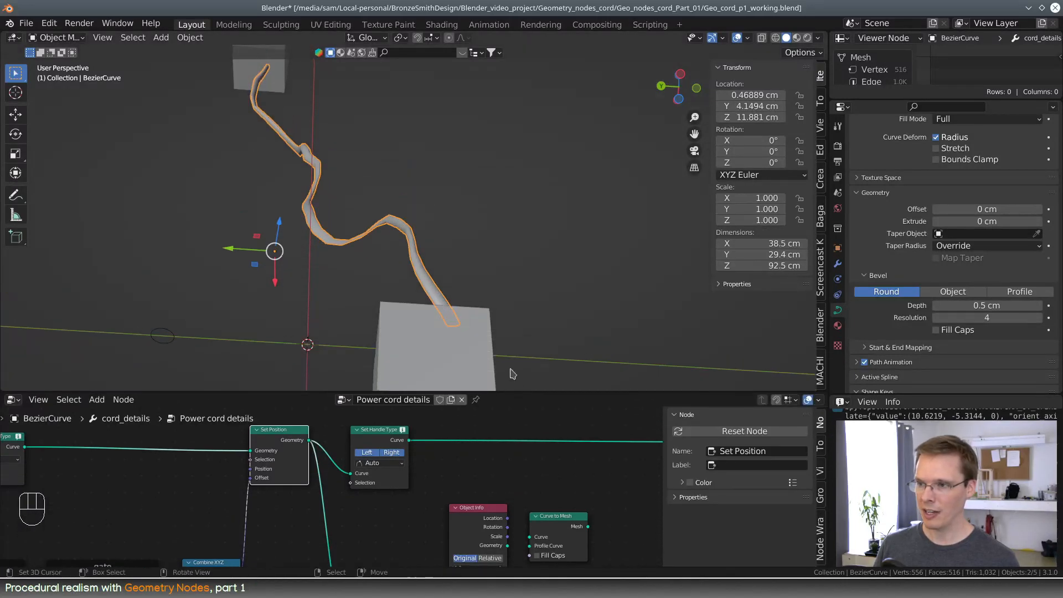
scroll(469, 251, "up", 4)
middle_click_drag(467, 280, 498, 273)
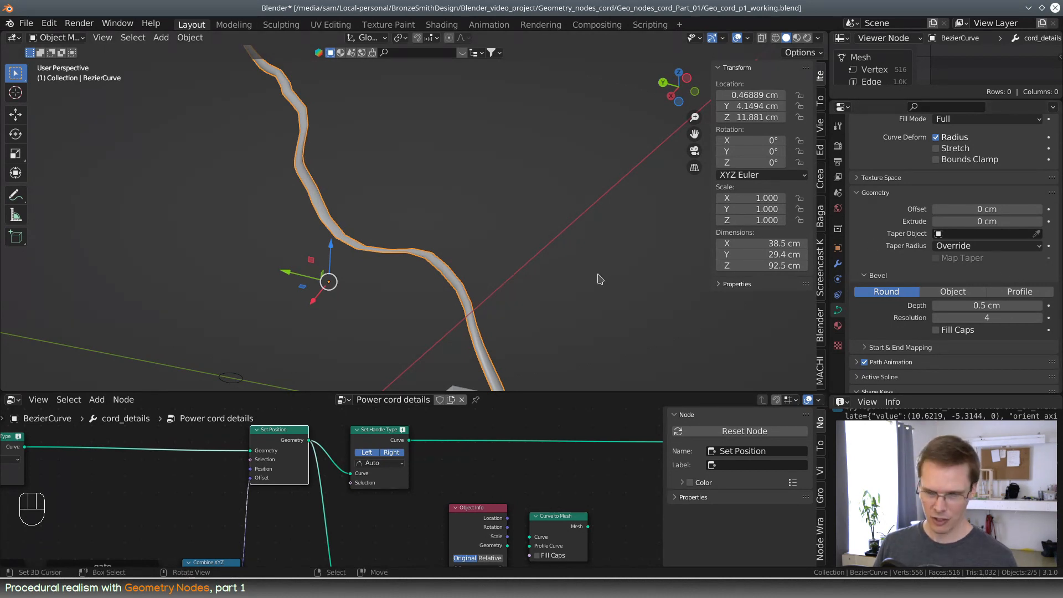
- Test how the bevelled cord deforms by moving its upper control point, cancel the move and return to Object Mode
key("Tab")
left_click(313, 175)
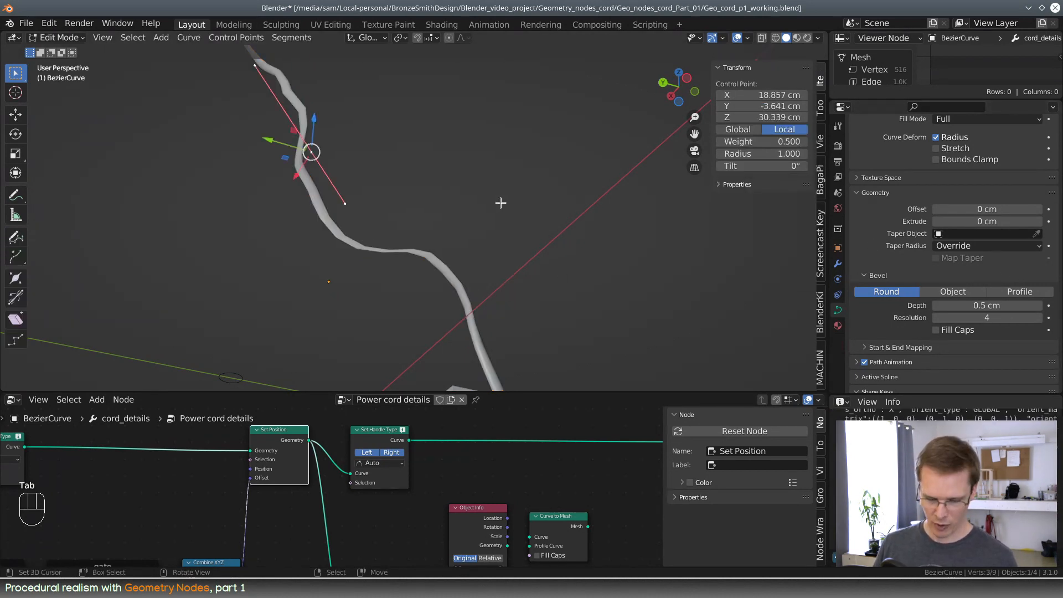
key("g")
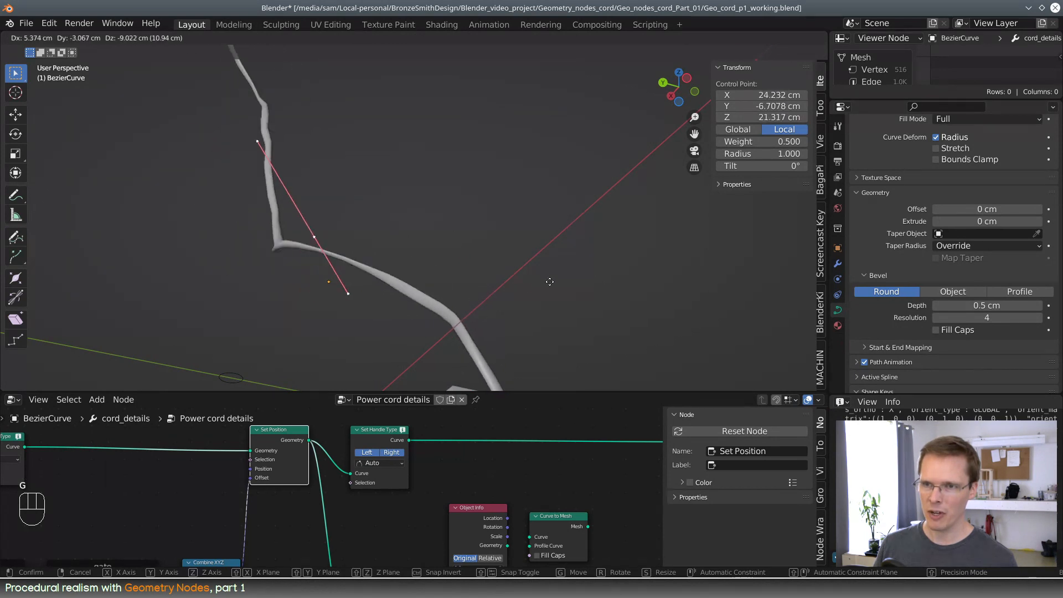
right_click(669, 290)
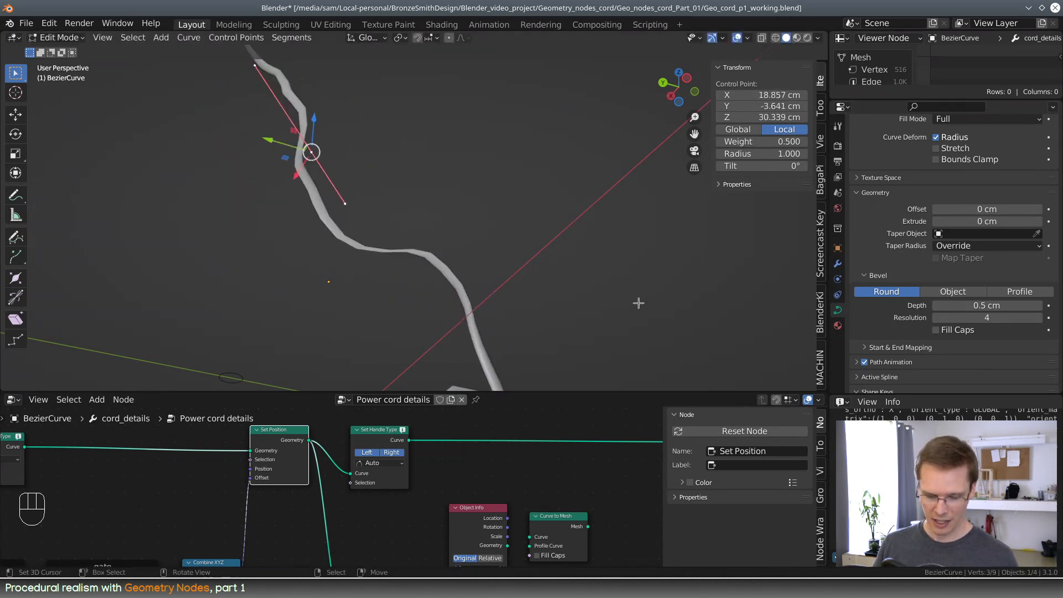
key("Tab")
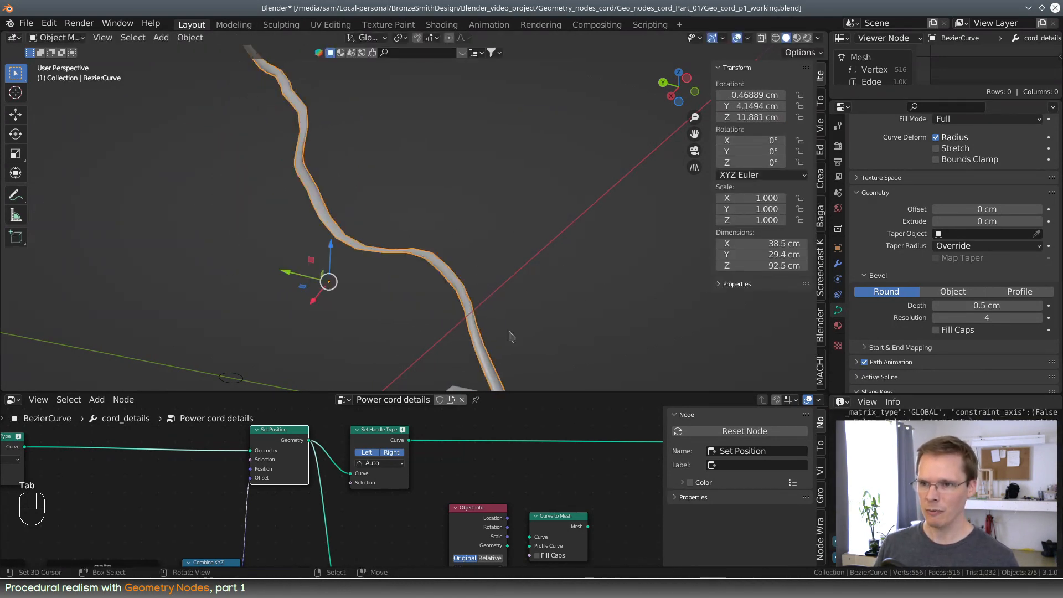
- Remove the curve's own bevel by setting its Round bevel depth to 0
left_click_drag(568, 392, 571, 257)
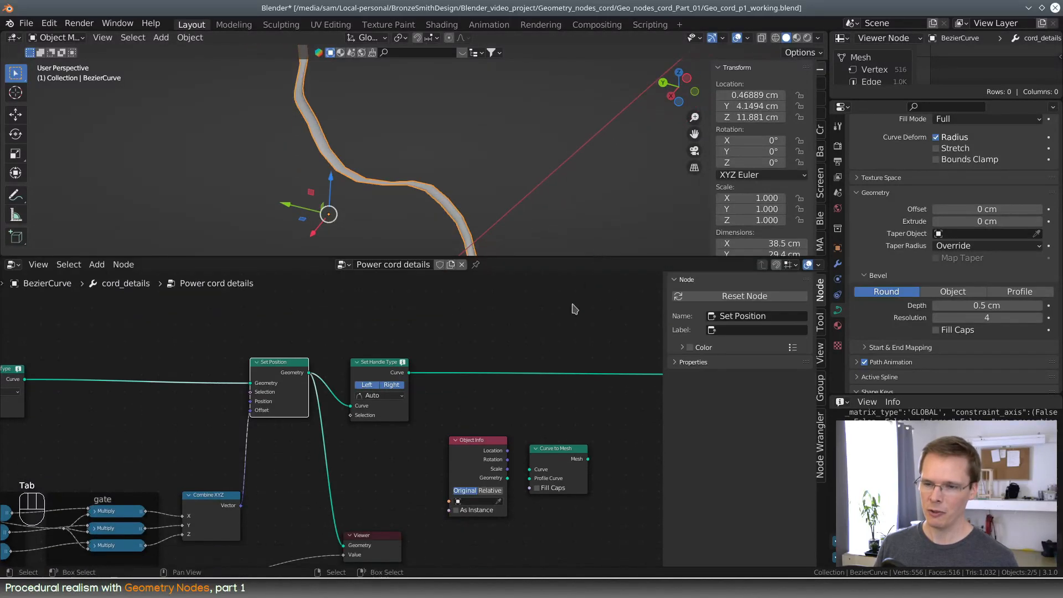
scroll(535, 354, "down", 2)
middle_click_drag(494, 392, 439, 404)
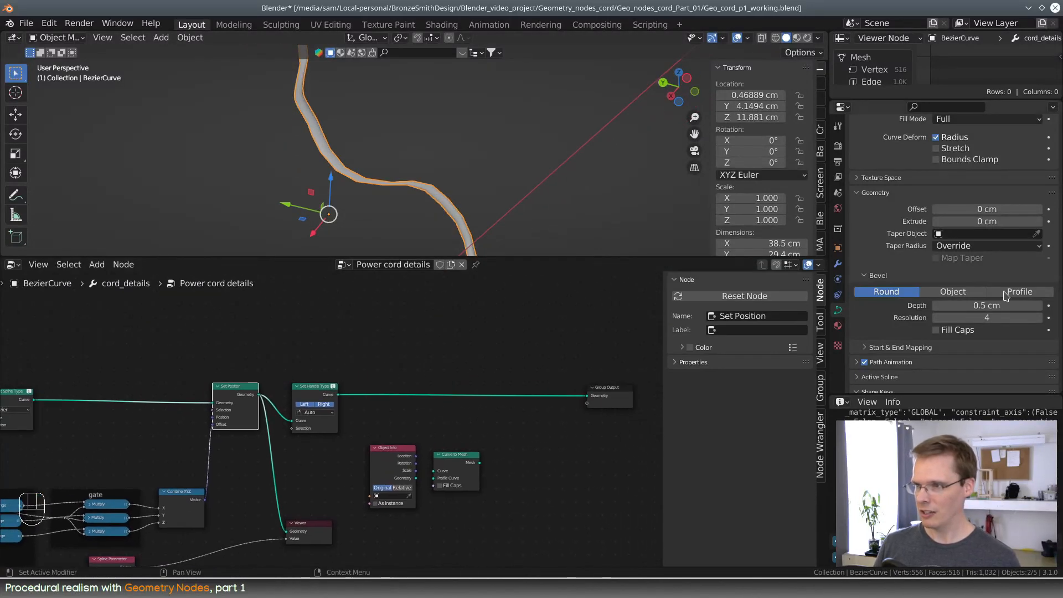
left_click(1004, 303)
type("0")
key("Return")
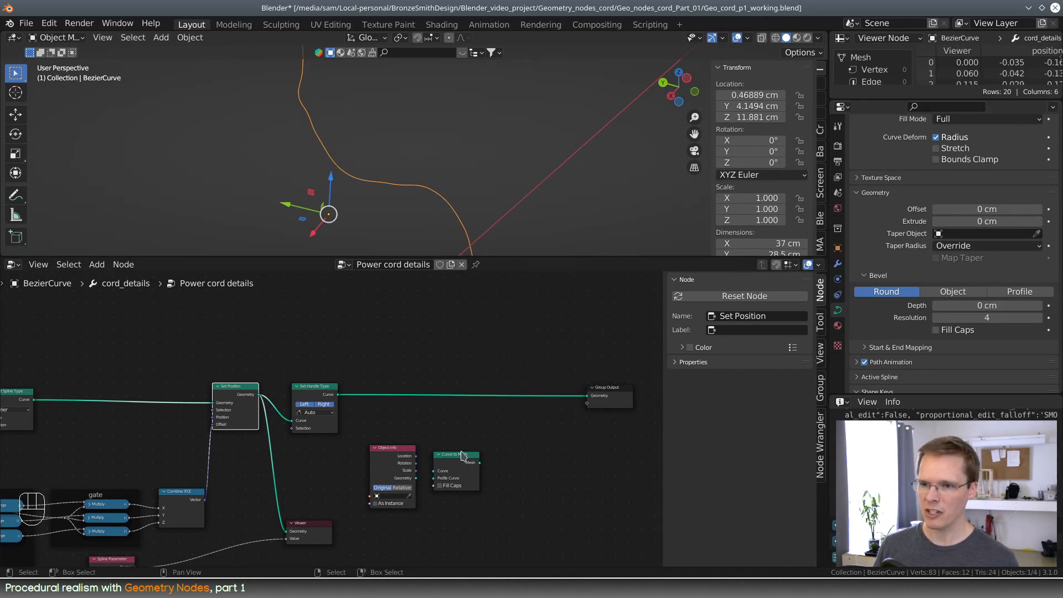
- Insert Curve to Mesh between Set Handle Type and Group Output, and link Object Info's Geometry output to its Profile Curve input
left_click_drag(465, 461, 463, 379)
scroll(561, 459, "up", 2)
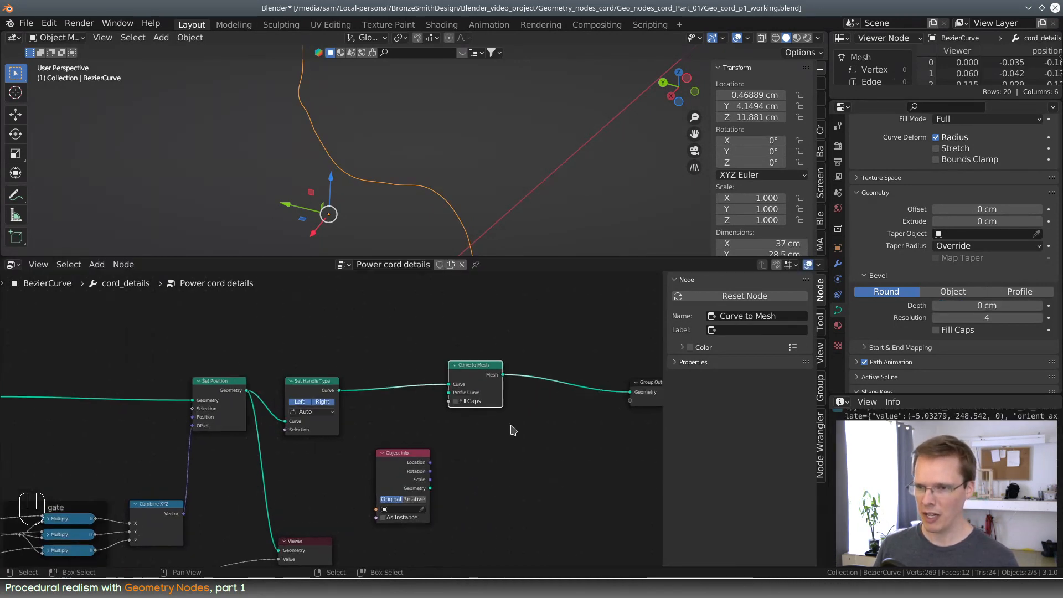
middle_click_drag(561, 460, 544, 417)
left_click_drag(499, 312, 505, 330)
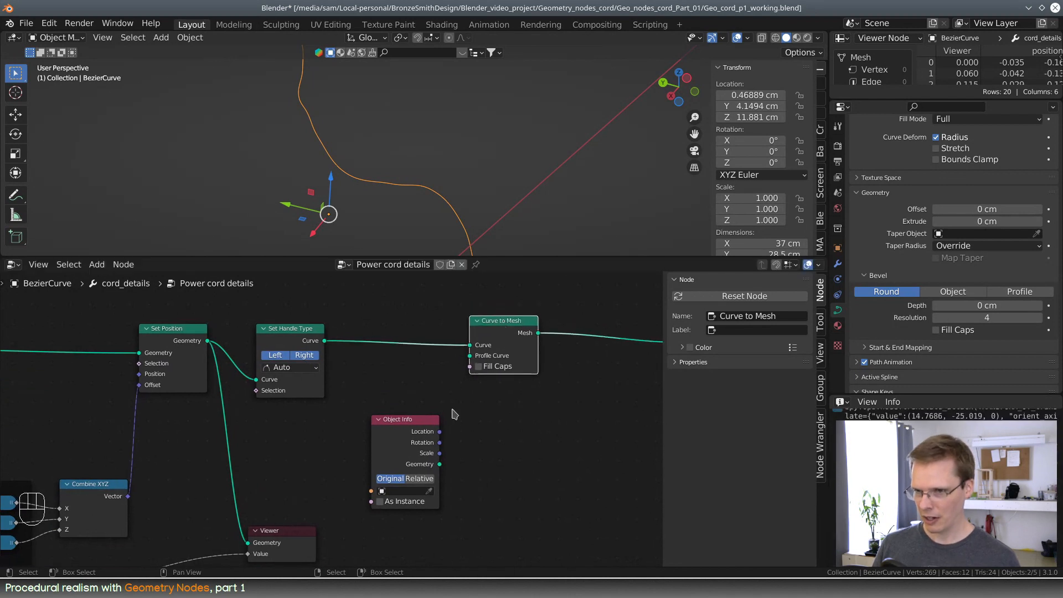
left_click_drag(407, 417, 471, 355)
left_click_drag(346, 417, 390, 405)
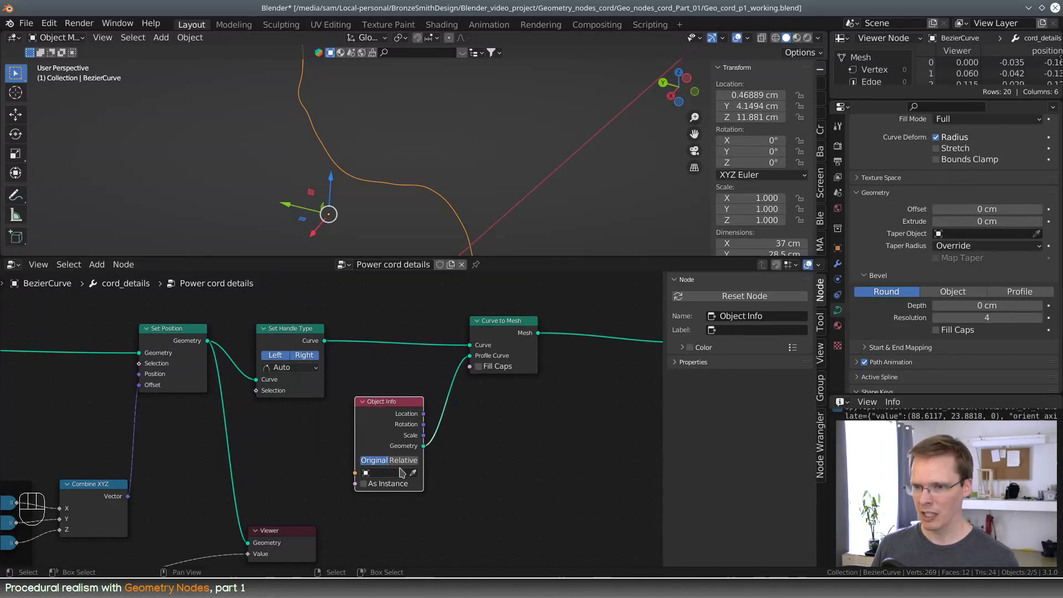
left_click(379, 471)
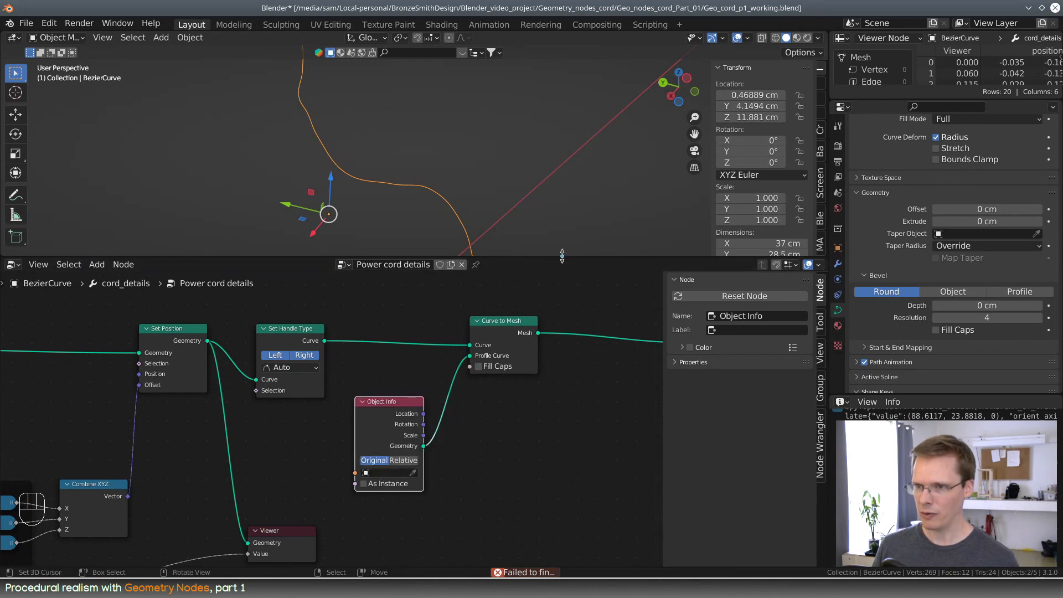
- Select the small Bezier circle near the origin, then turn the Spreadsheet area into an Outliner and enlarge it
left_click_drag(562, 256, 562, 462)
middle_click_drag(564, 337, 551, 356)
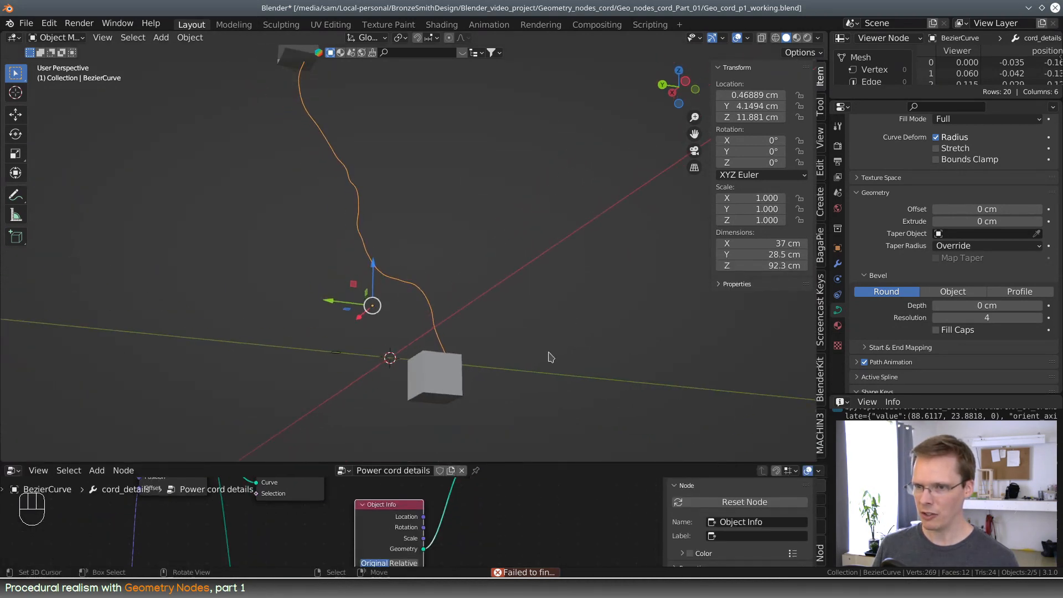
left_click(341, 355)
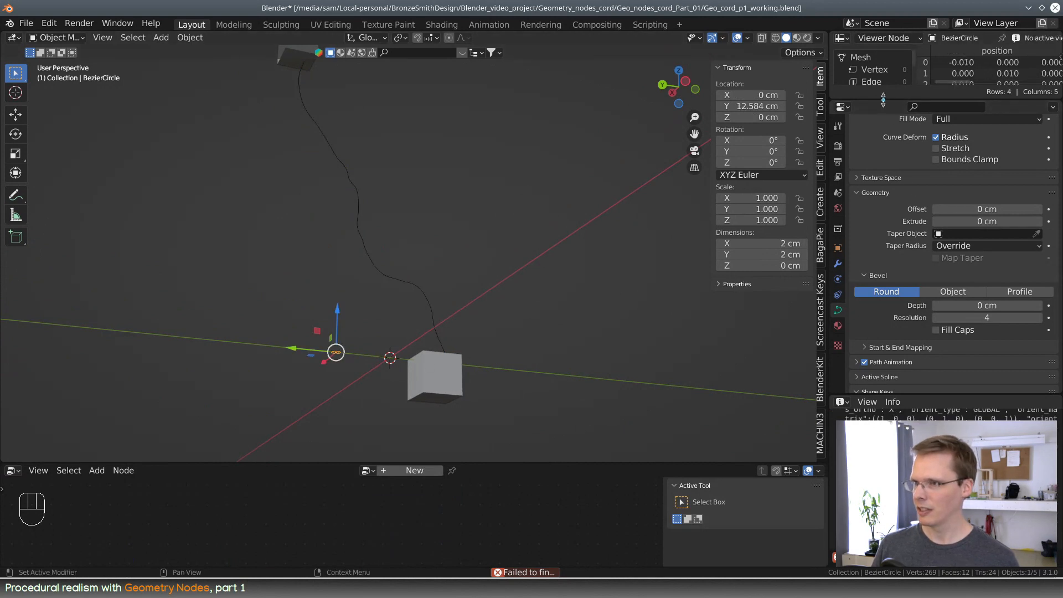
left_click(841, 38)
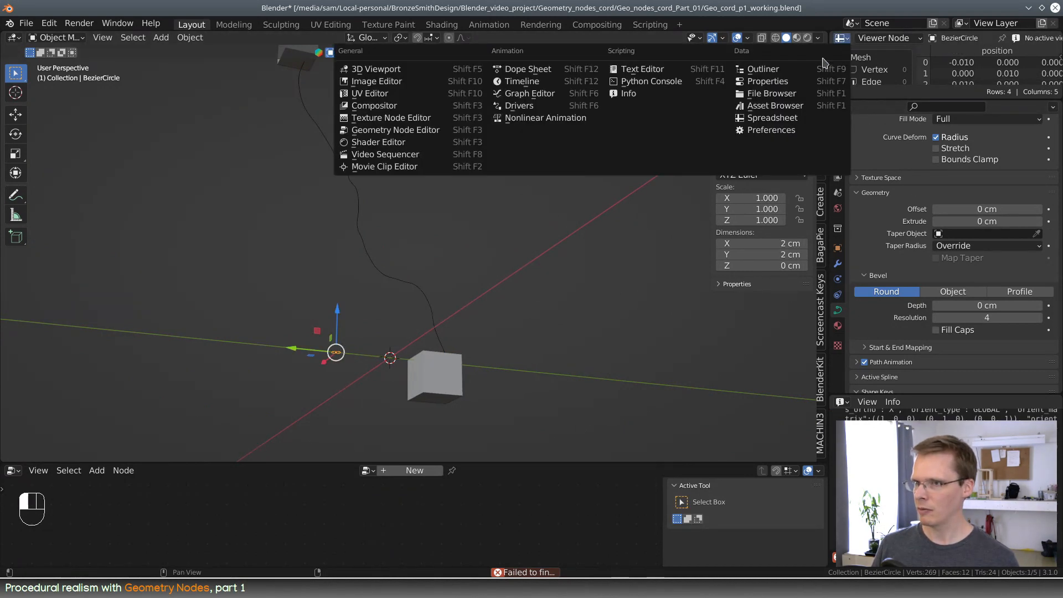
left_click(790, 65)
left_click_drag(870, 102, 870, 277)
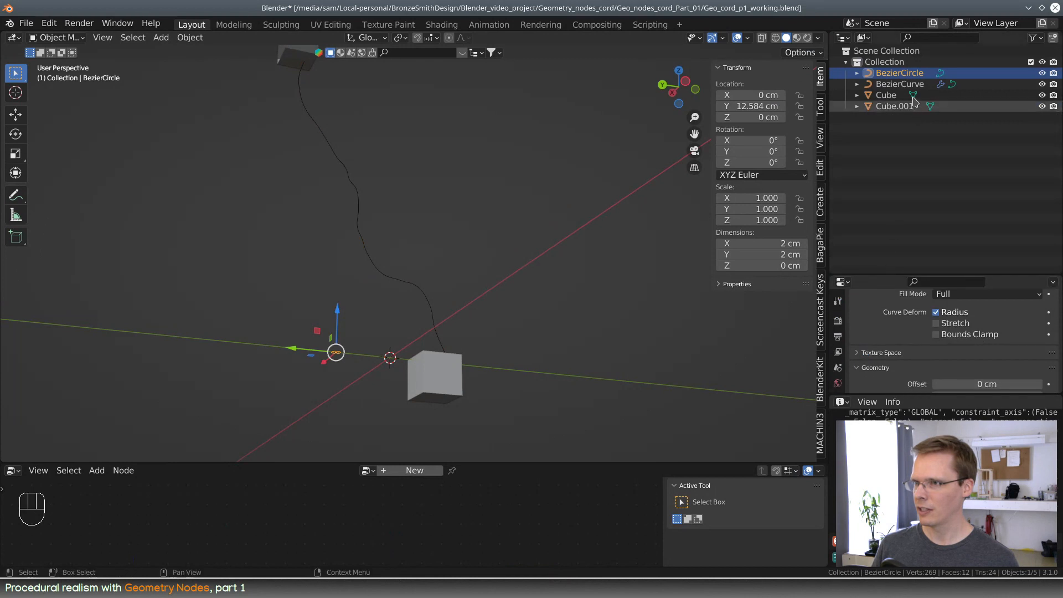
- Rename the BezierCircle object to profile and the BezierCurve object to cord_curve
double_click(904, 73)
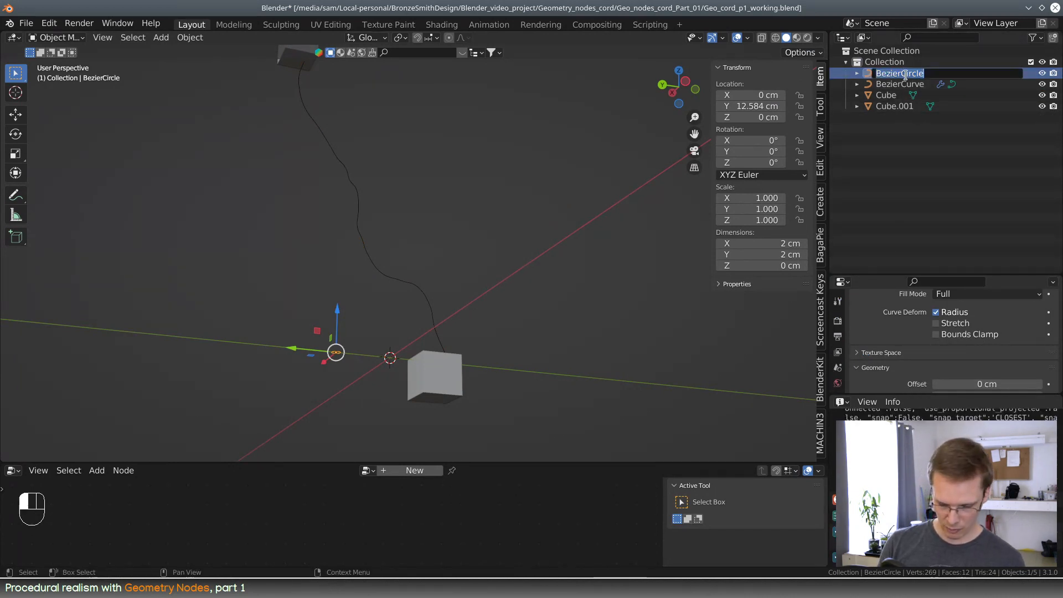
type("profile")
key("Return")
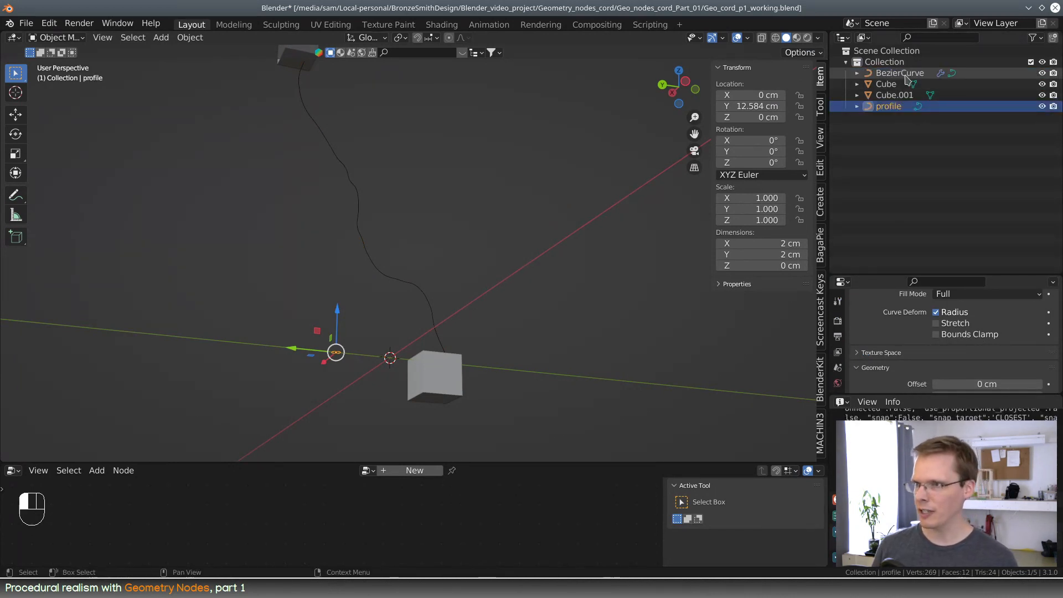
double_click(902, 73)
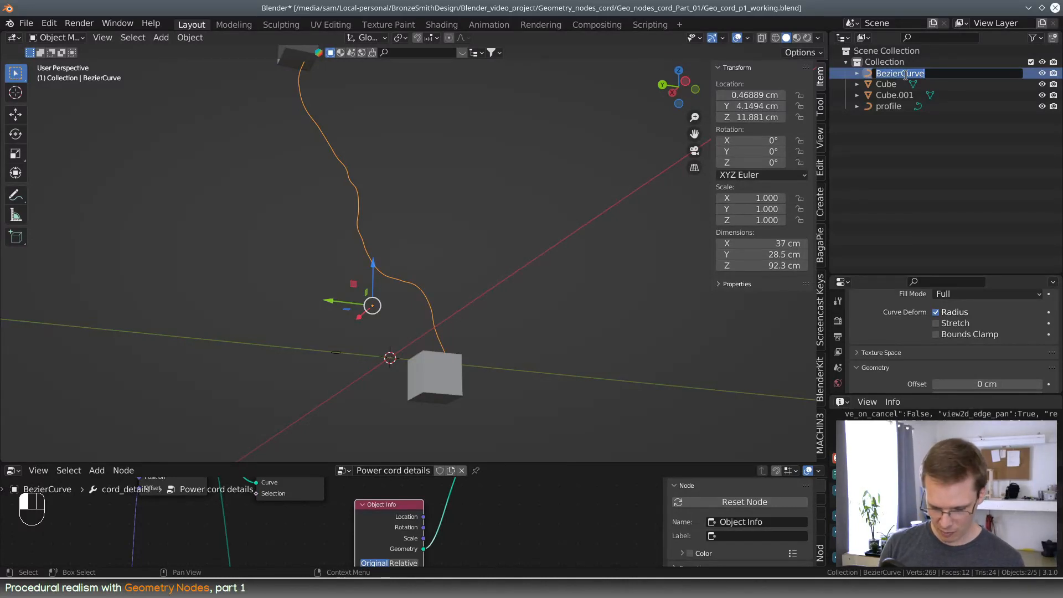
type("c")
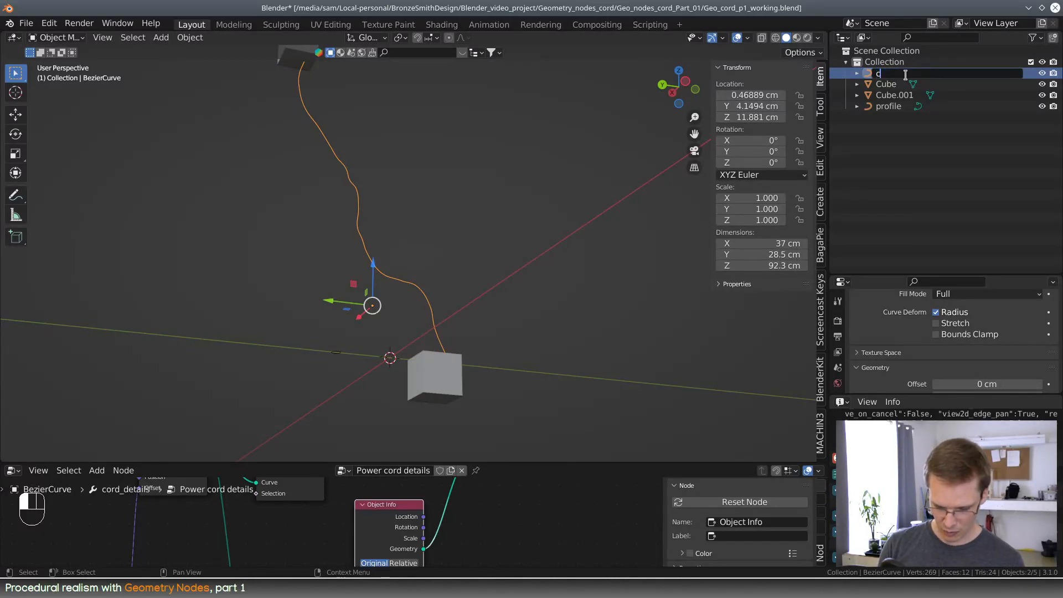
type("ord curv")
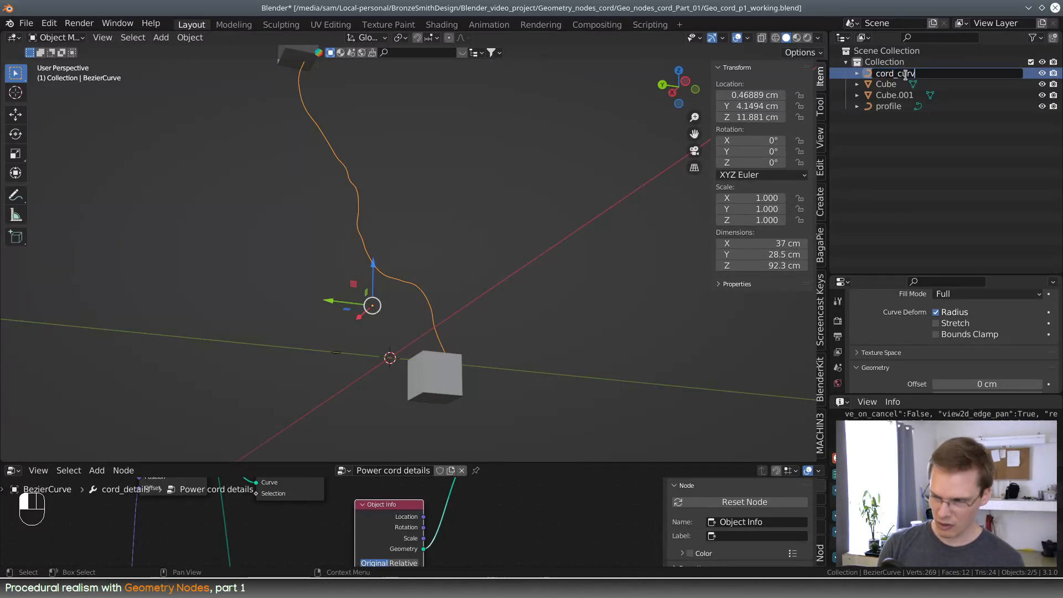
type("e")
key("Return")
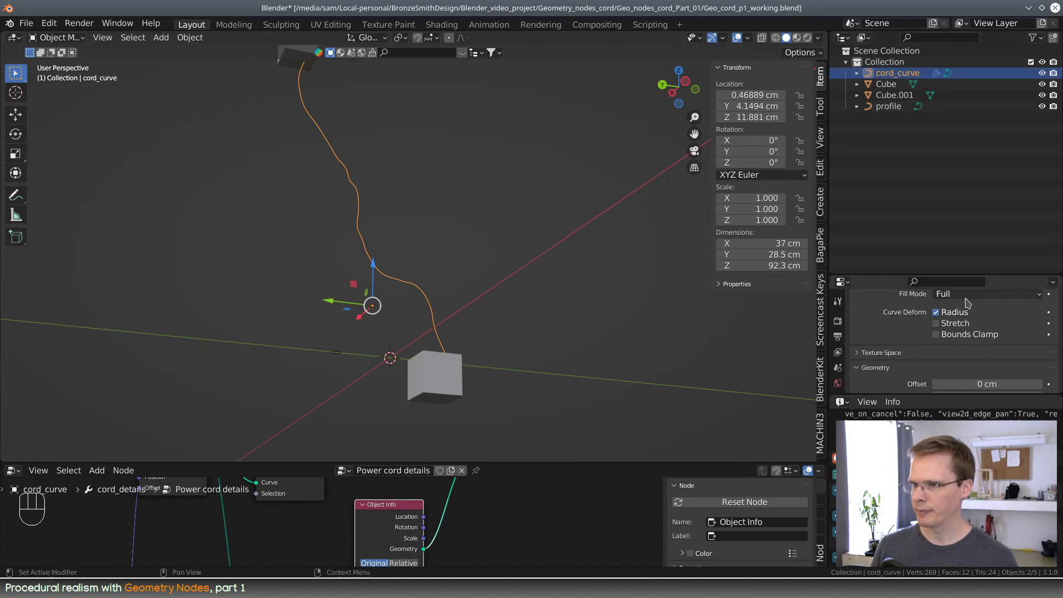
- Restore the room for the Properties and node editors, and assign the profile object to the Object Info node
left_click_drag(896, 274, 895, 109)
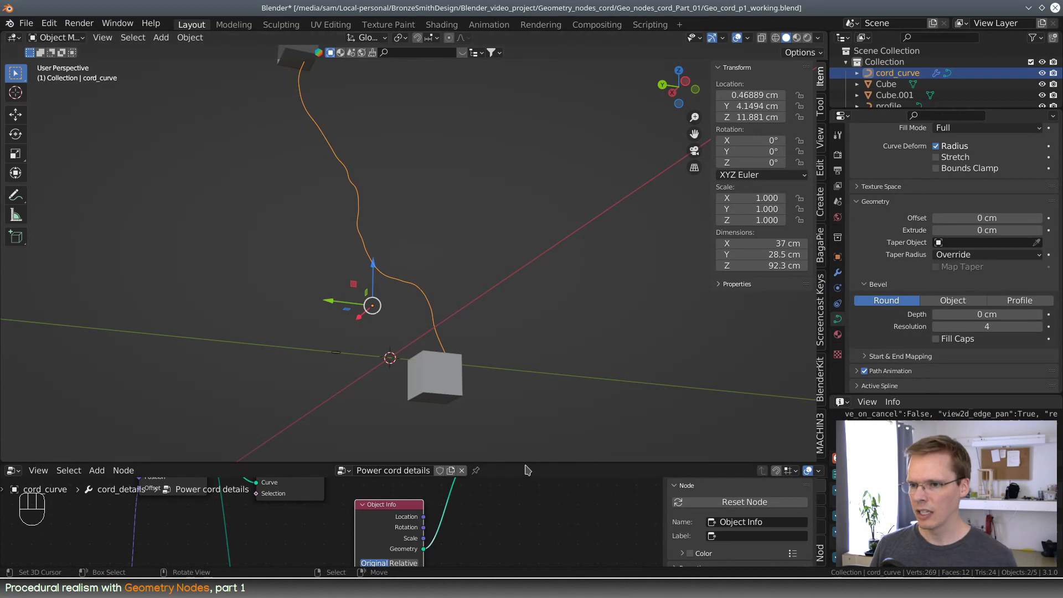
left_click_drag(526, 464, 514, 232)
left_click(397, 465)
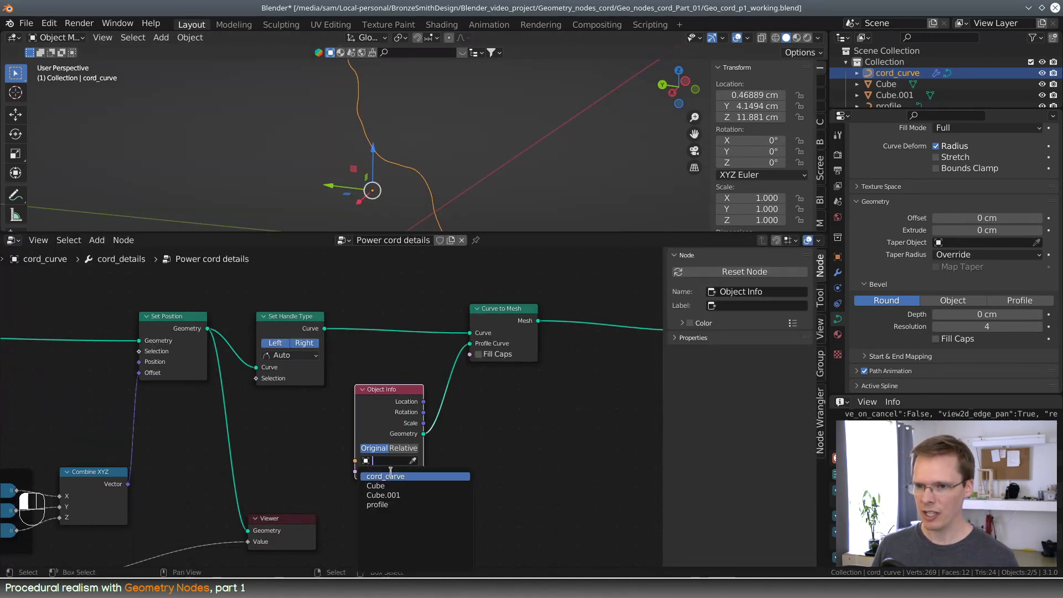
left_click(407, 504)
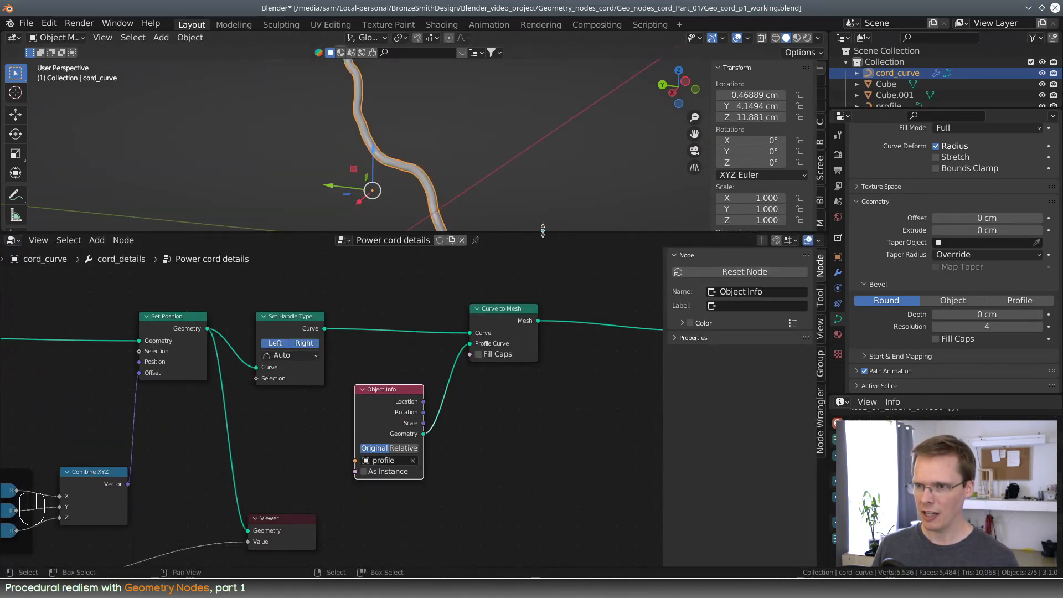
- Switch the enlarged 3D viewport to wireframe shading and inspect the cord's mesh density up close
left_click_drag(542, 230, 540, 393)
middle_click_drag(534, 297, 419, 333)
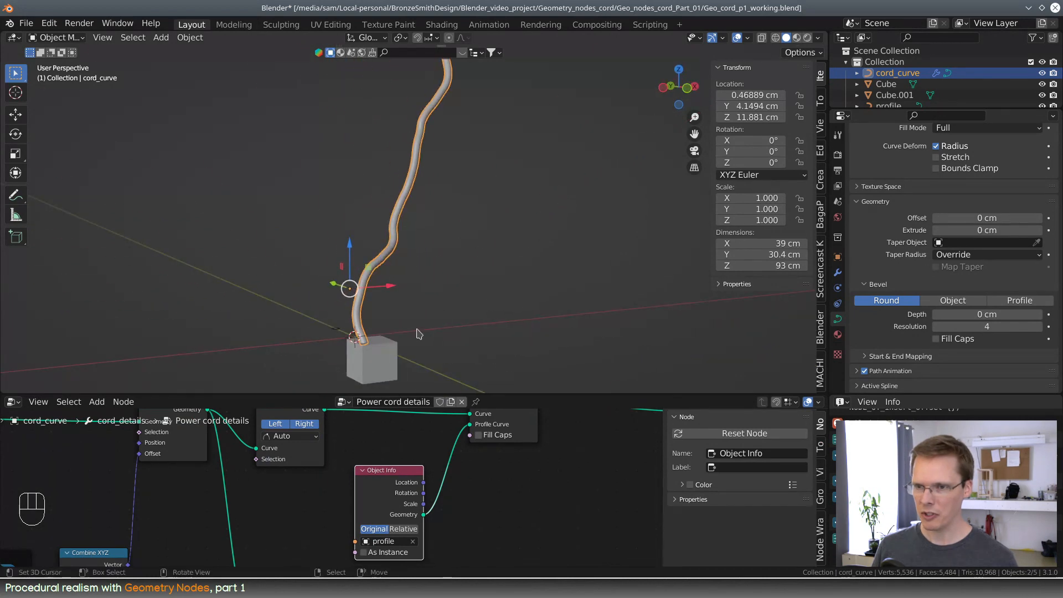
scroll(419, 333, "up", 2)
key("z")
left_click(355, 314)
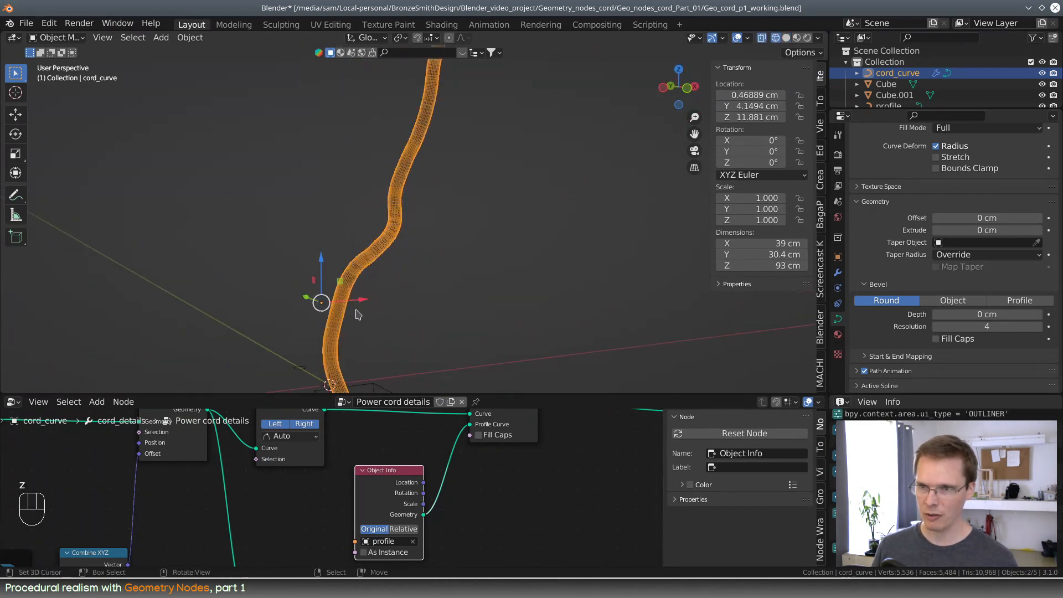
scroll(431, 298, "up", 4)
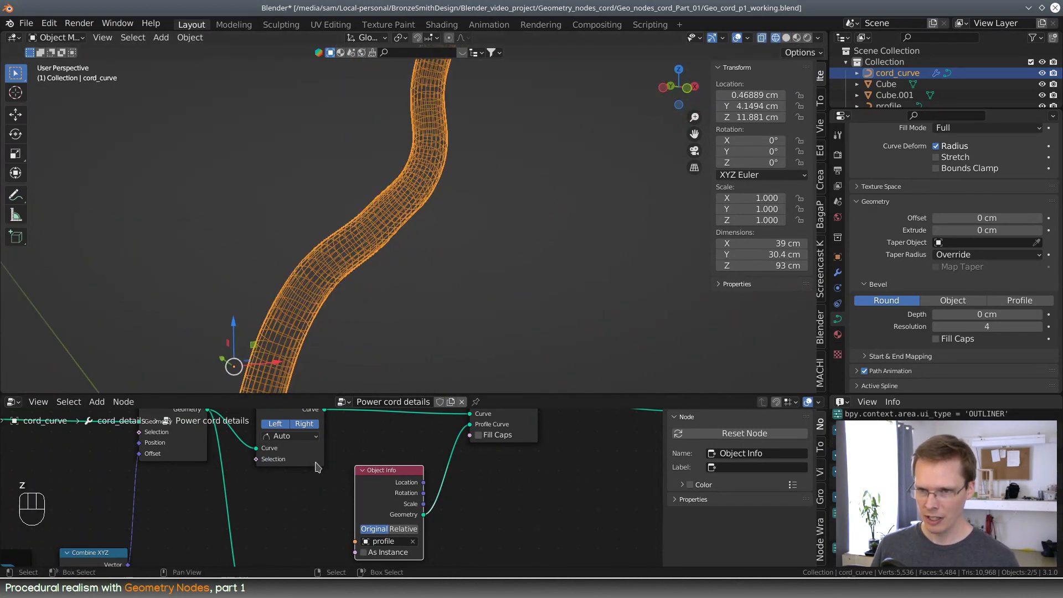
- Set the Curve resolution of the cord_details modifier to 28
scroll(305, 472, "down", 3)
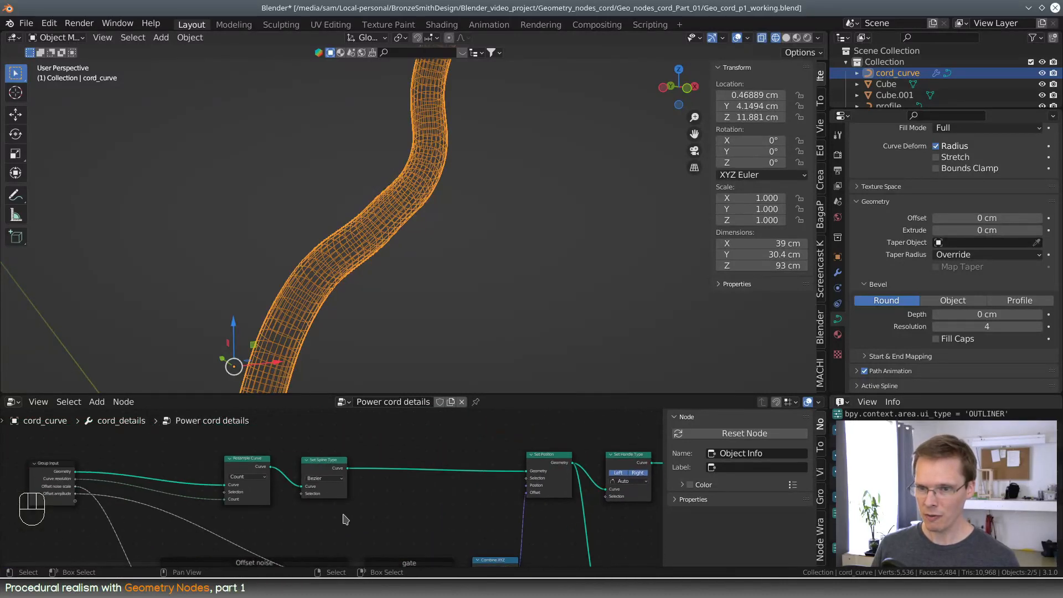
left_click(837, 272)
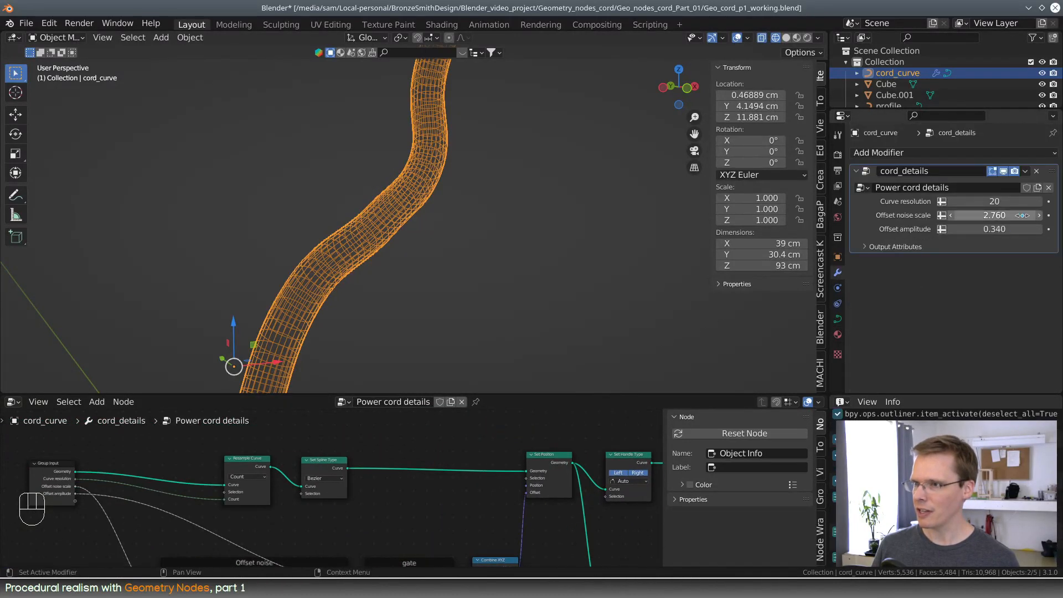
mouse_move(993, 201)
left_mouse_down()
mouse_move(1052, 201)
mouse_move(988, 201)
mouse_move(999, 201)
left_mouse_up()
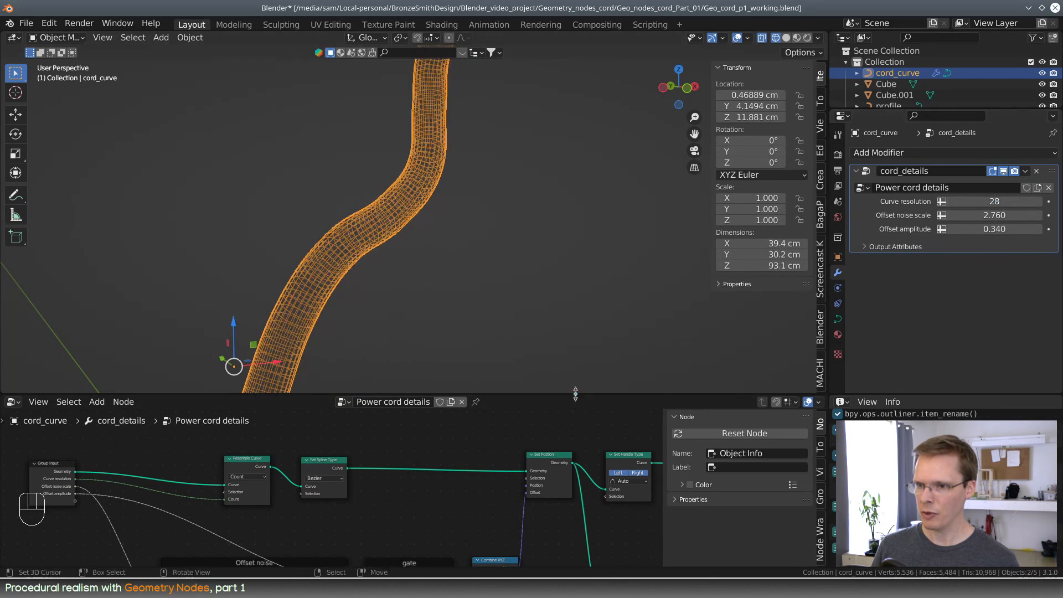
- Enlarge the node editor, duplicate the Resample Curve node and insert the copy between Object Info's Geometry and Curve to Mesh's Profile Curve
left_click_drag(575, 393, 560, 250)
scroll(453, 392, "down", 2)
middle_click_drag(480, 429, 421, 375)
scroll(310, 360, "up", 5)
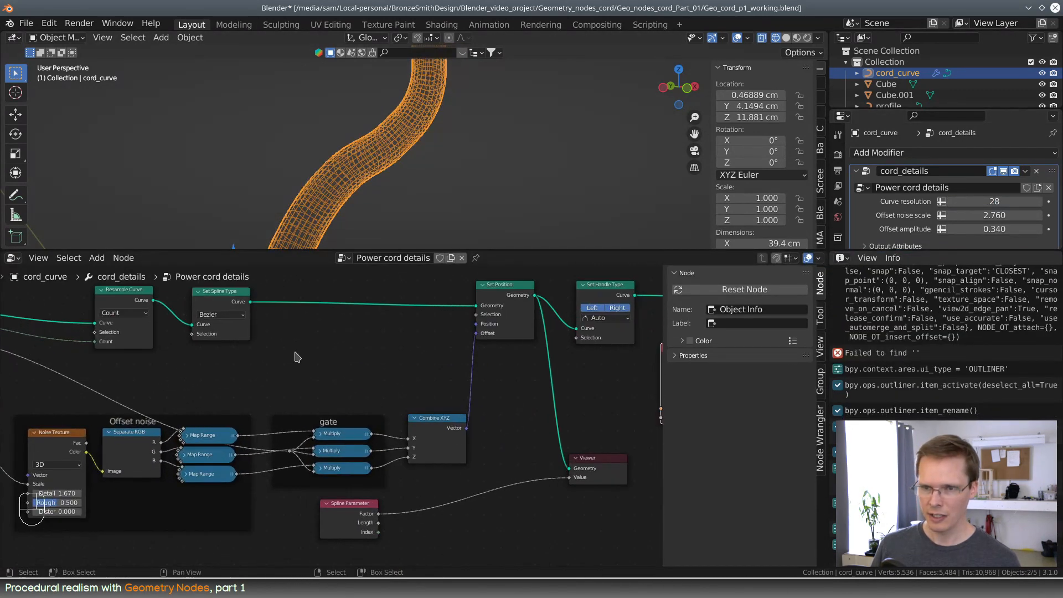
scroll(295, 357, "down", 1)
left_click(180, 321)
key("shift+d")
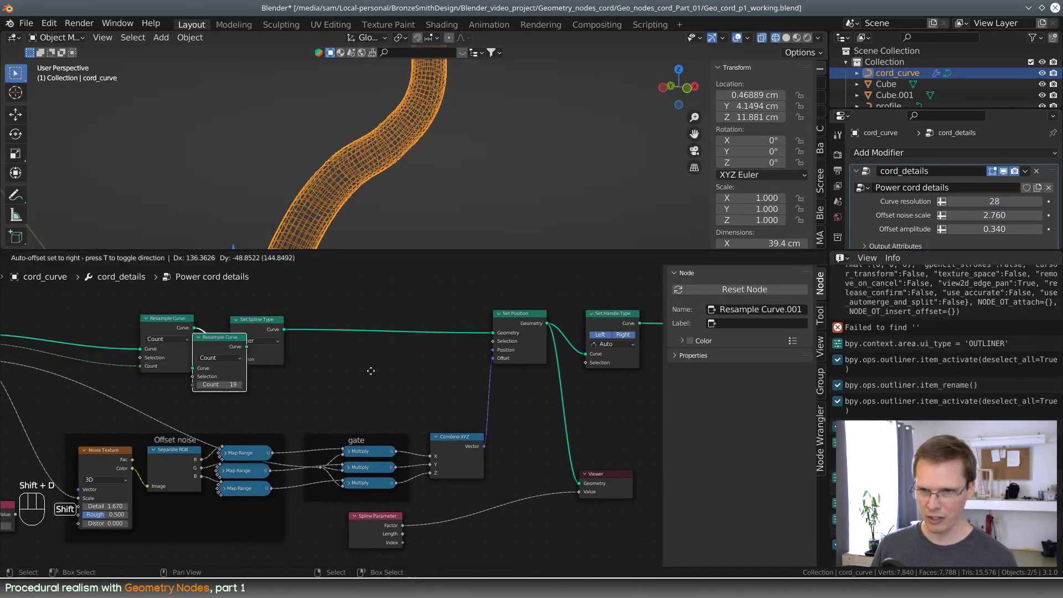
left_click(603, 408)
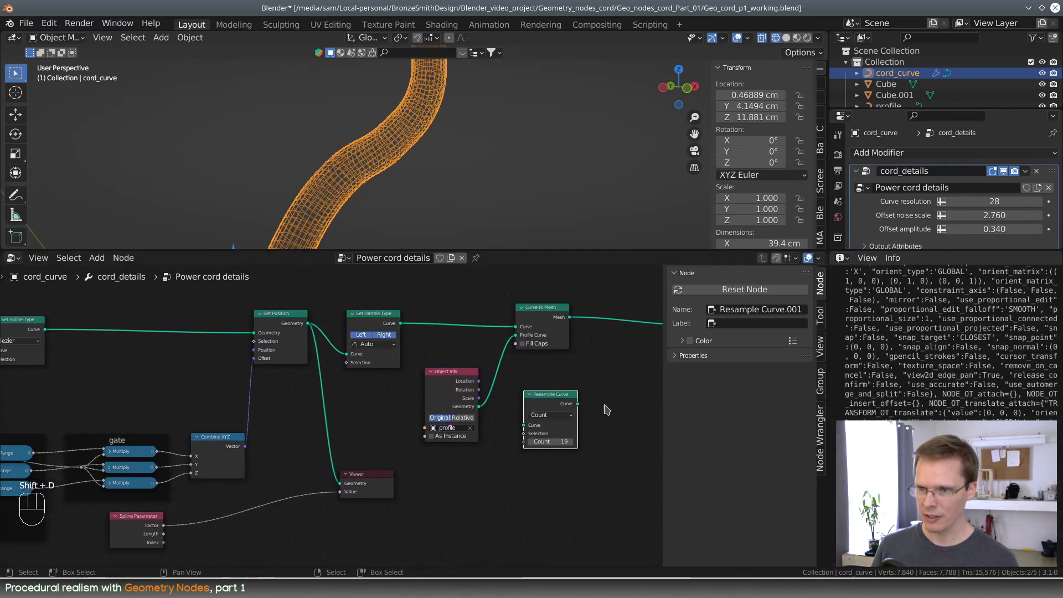
left_click_drag(465, 376, 402, 388)
left_click_drag(562, 394, 485, 366)
scroll(531, 441, "up", 1)
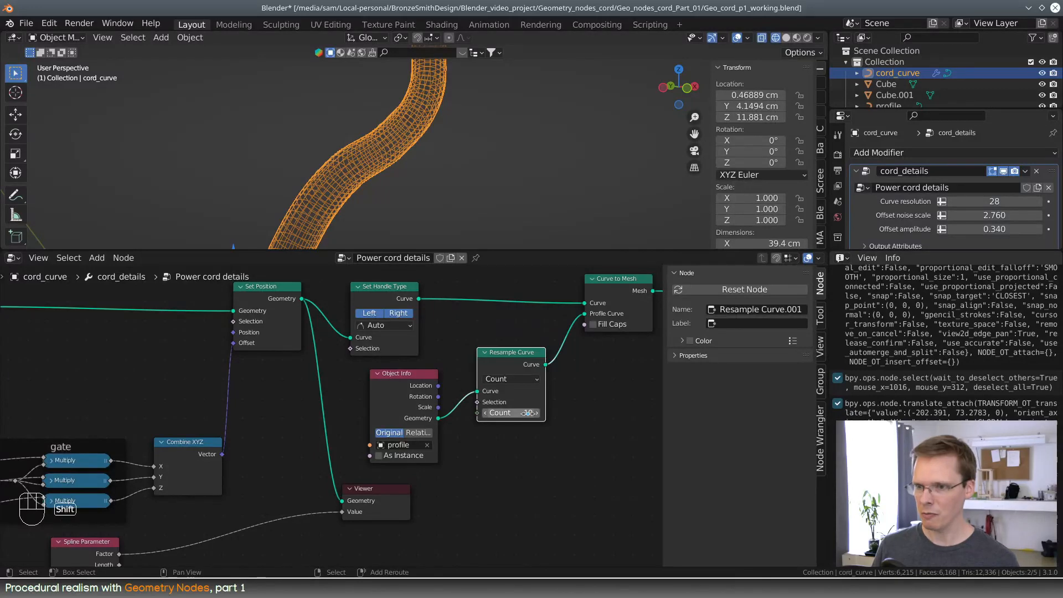
- Test Count values of 70, 41 and 15 on the profile's Resample Curve node, and settle on 30
left_click_drag(509, 412, 572, 412)
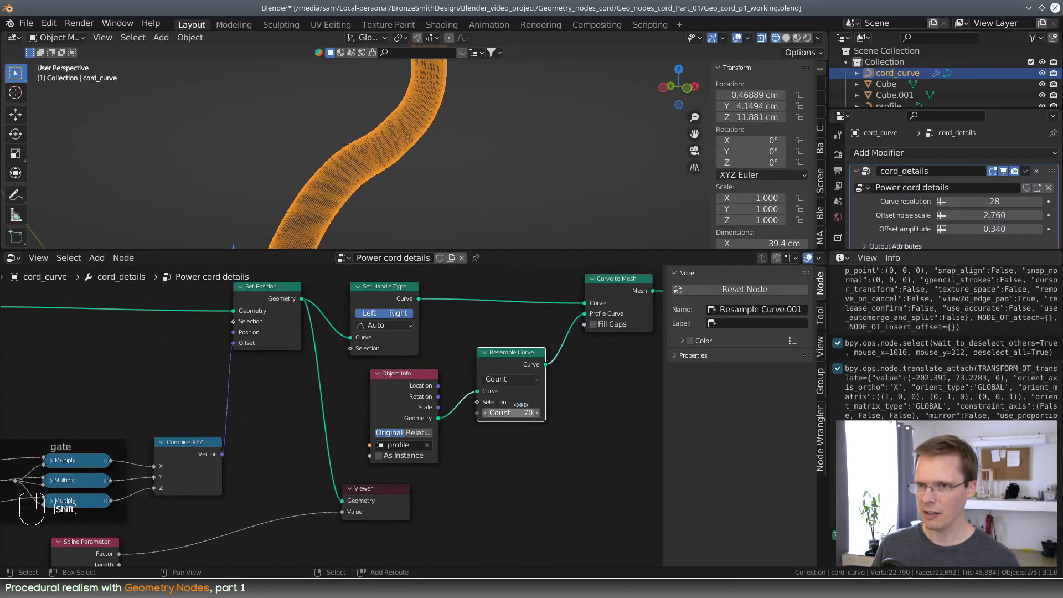
middle_click_drag(363, 197, 378, 172)
scroll(379, 172, "up", 3)
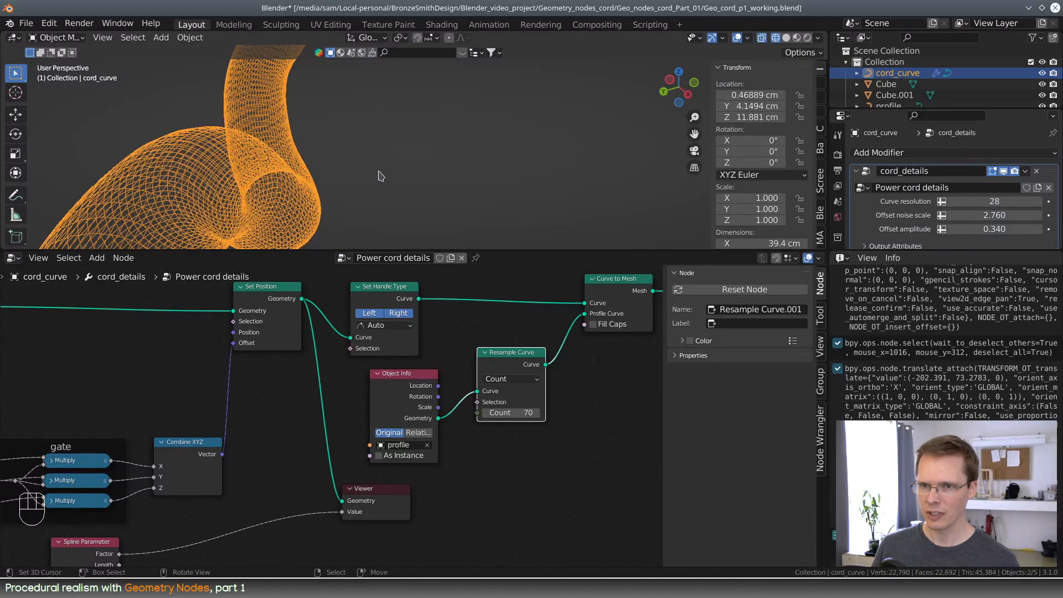
left_click_drag(509, 412, 487, 412)
scroll(559, 415, "down", 2)
left_click(466, 414)
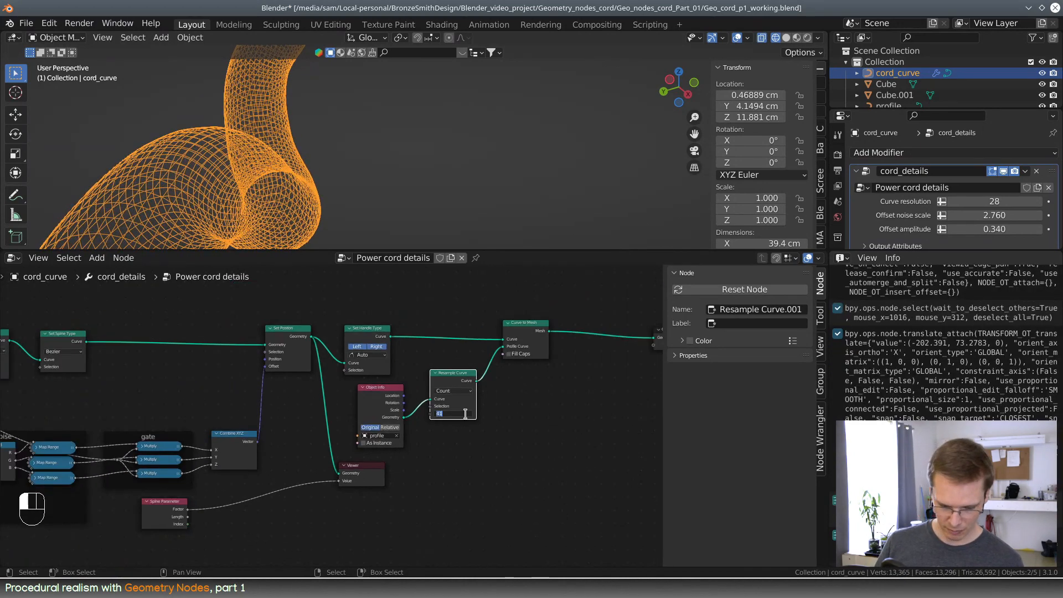
key("Return")
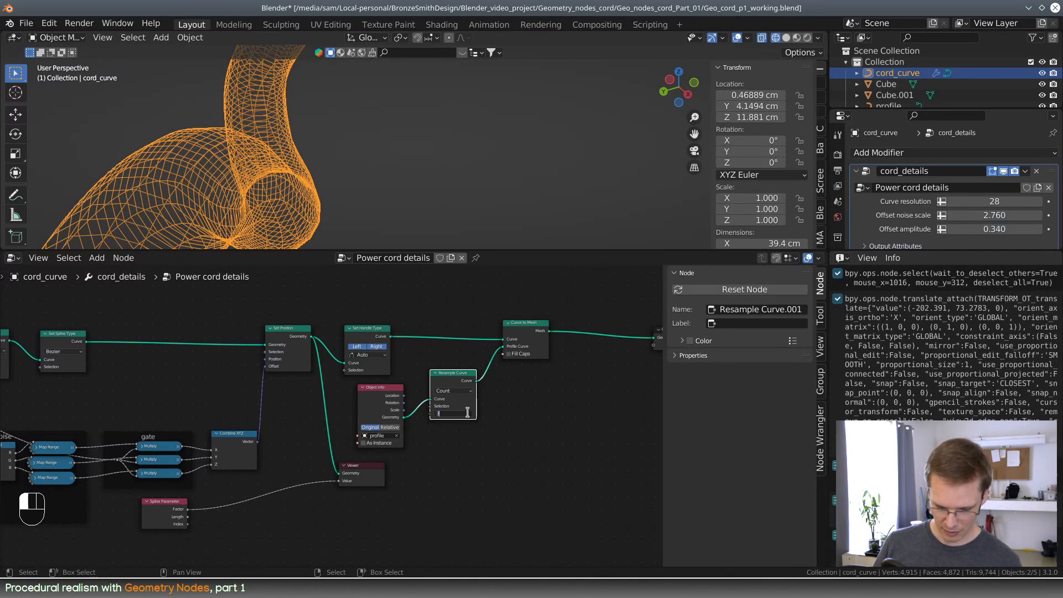
key("Return")
- Expose Object Info's Object socket as a new Group Input, and enlarge the Properties editor to show all cord_details inputs
scroll(343, 425, "down", 5)
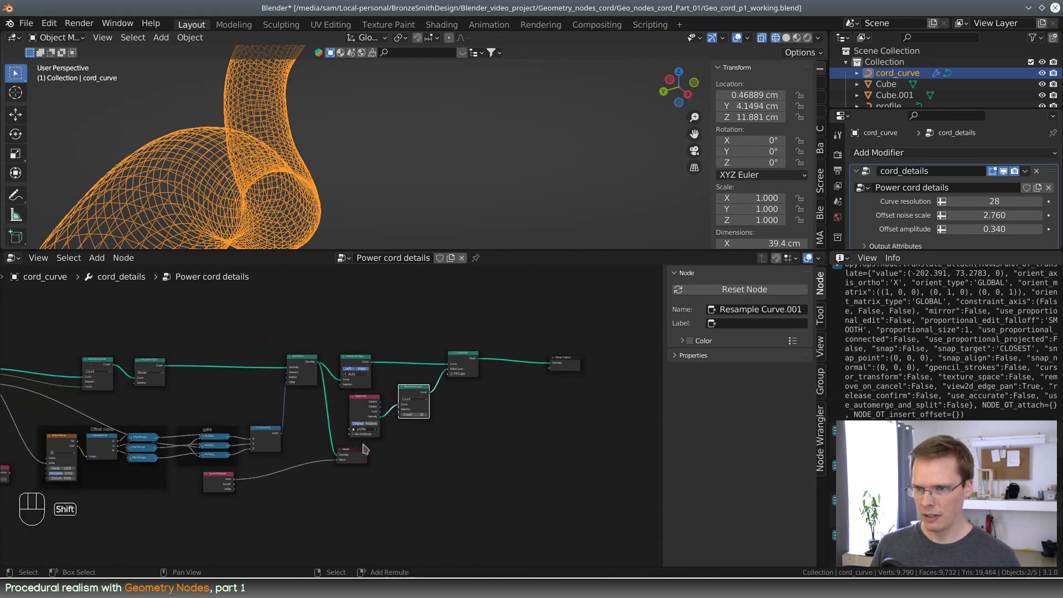
middle_click_drag(382, 443, 540, 445, "shift")
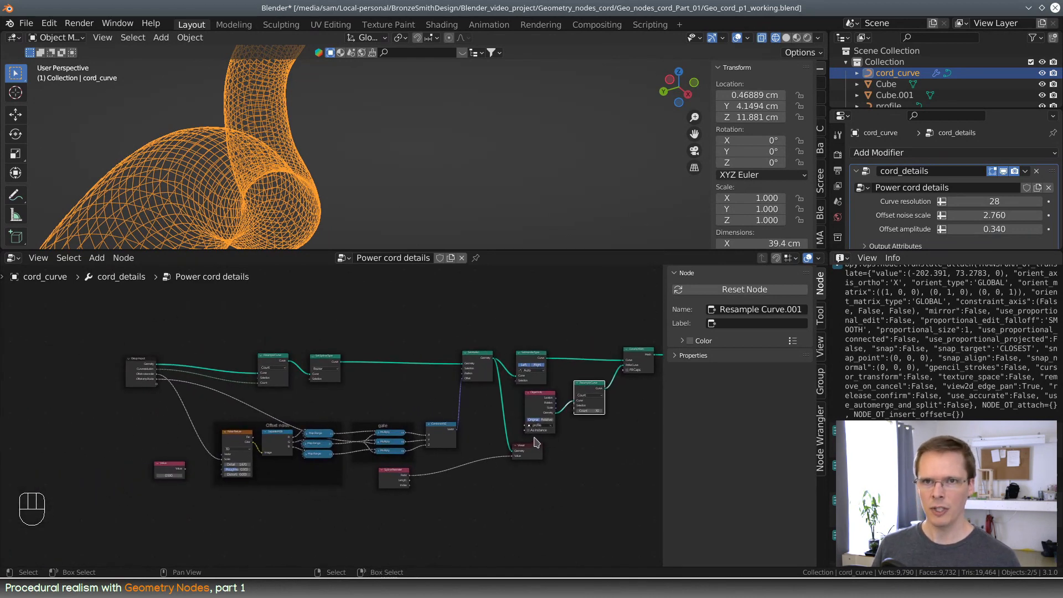
left_click_drag(547, 398, 536, 399)
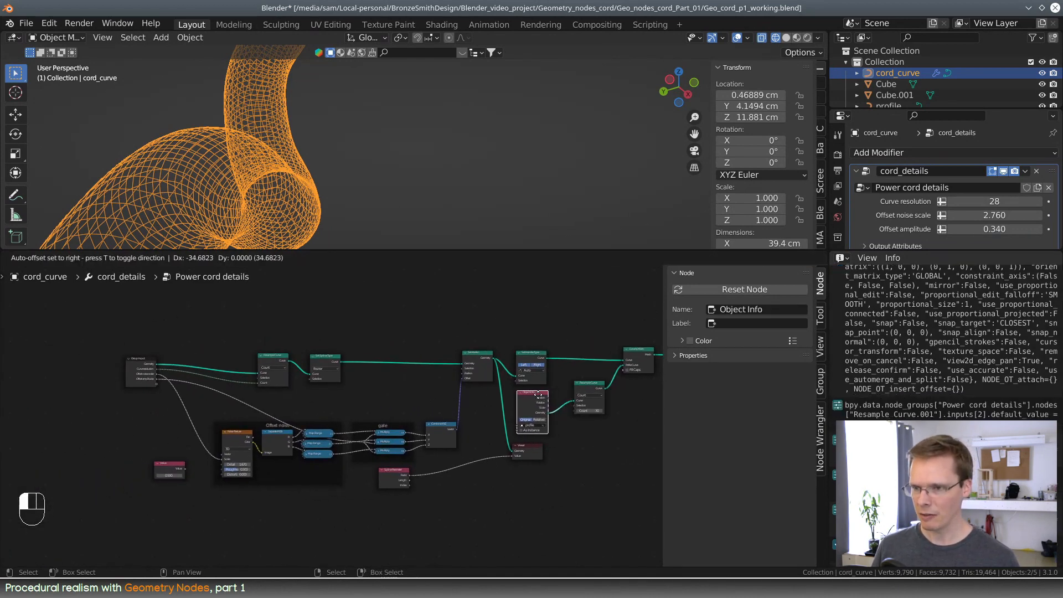
scroll(190, 428, "up", 2)
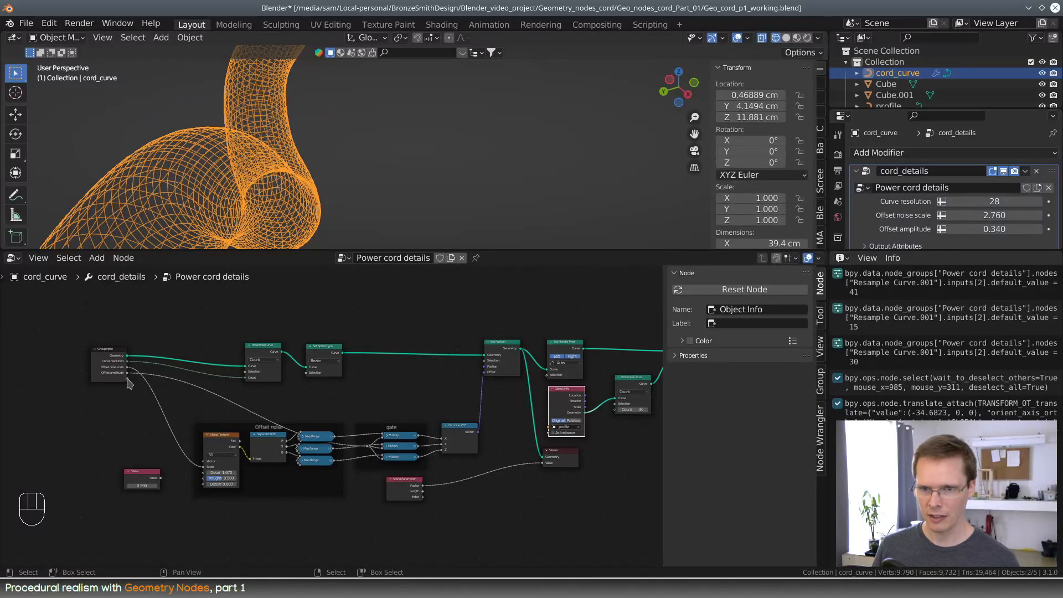
left_click_drag(128, 379, 549, 427)
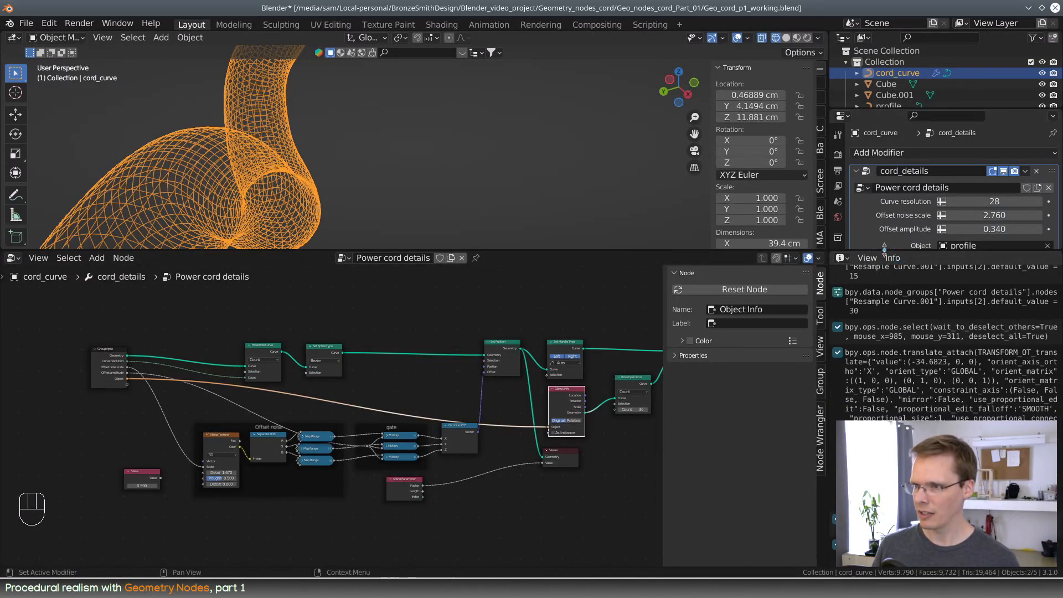
left_click_drag(884, 248, 860, 275)
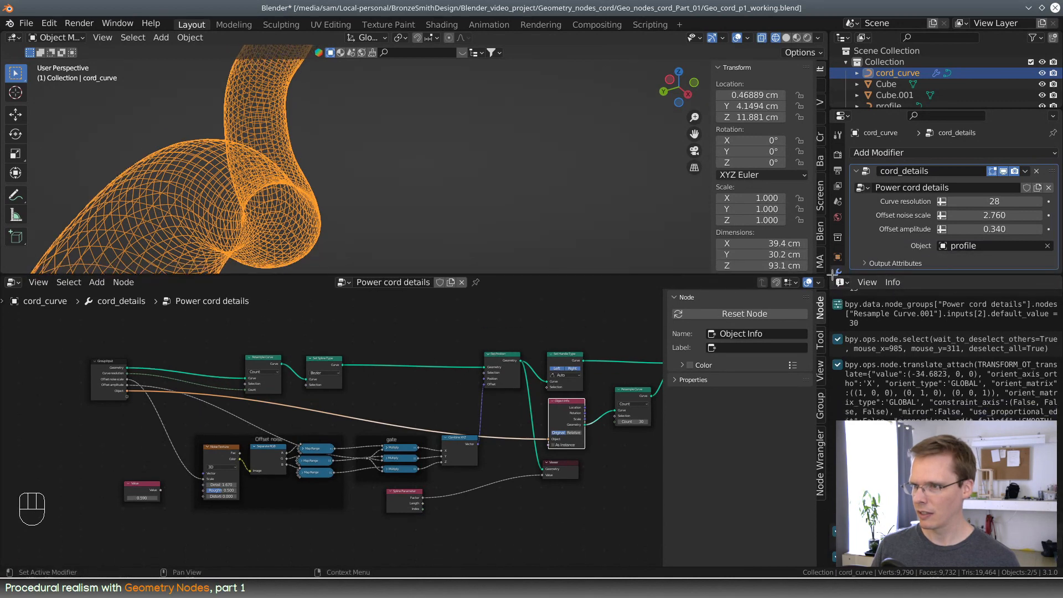
left_click_drag(878, 271, 878, 283)
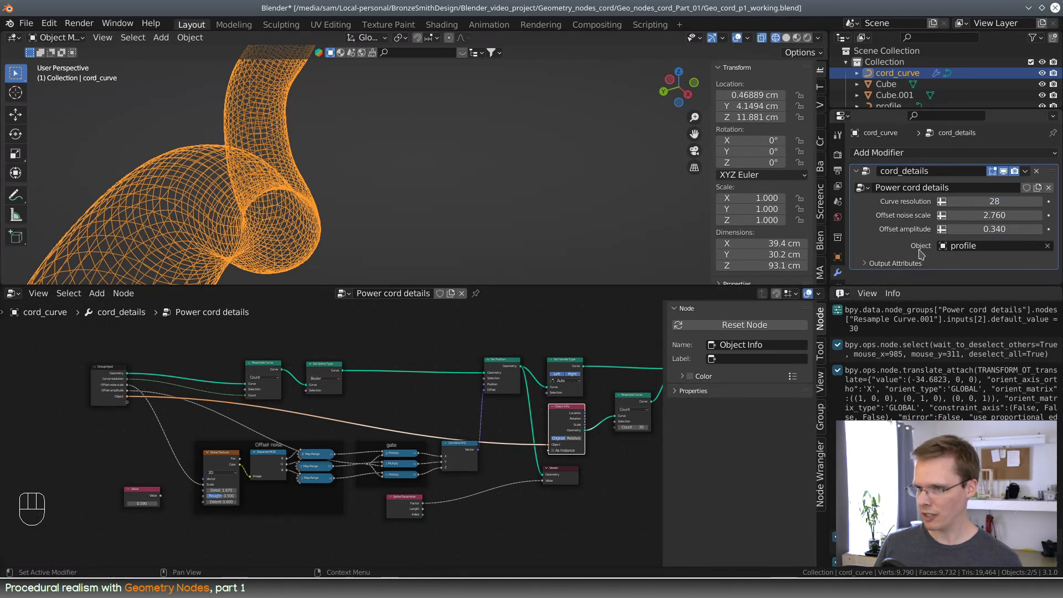
- Rename the node group's Object input to "Profile curve"
left_click(820, 416)
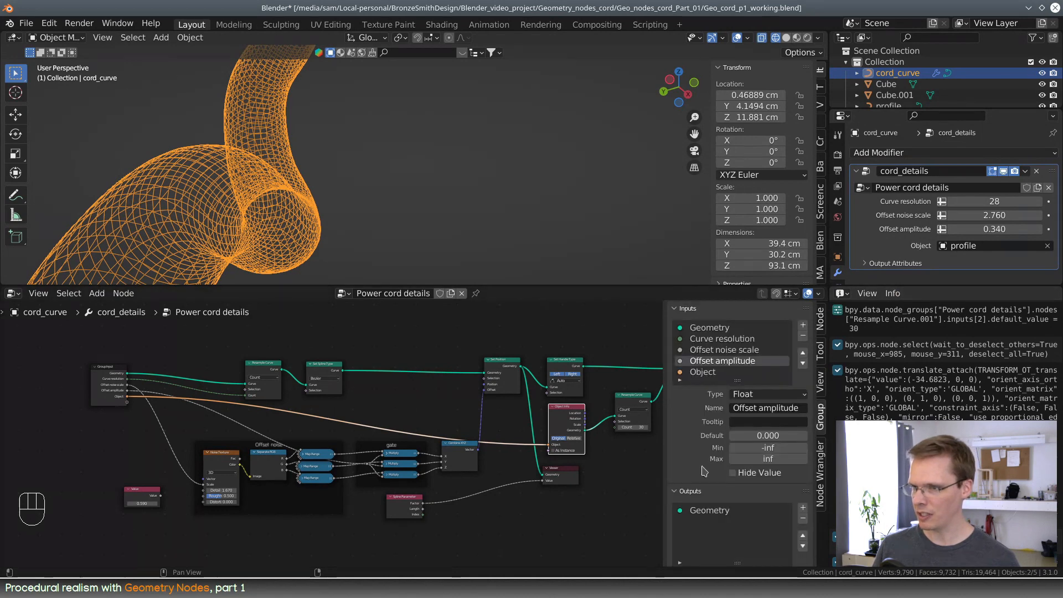
scroll(704, 470, "down", 1)
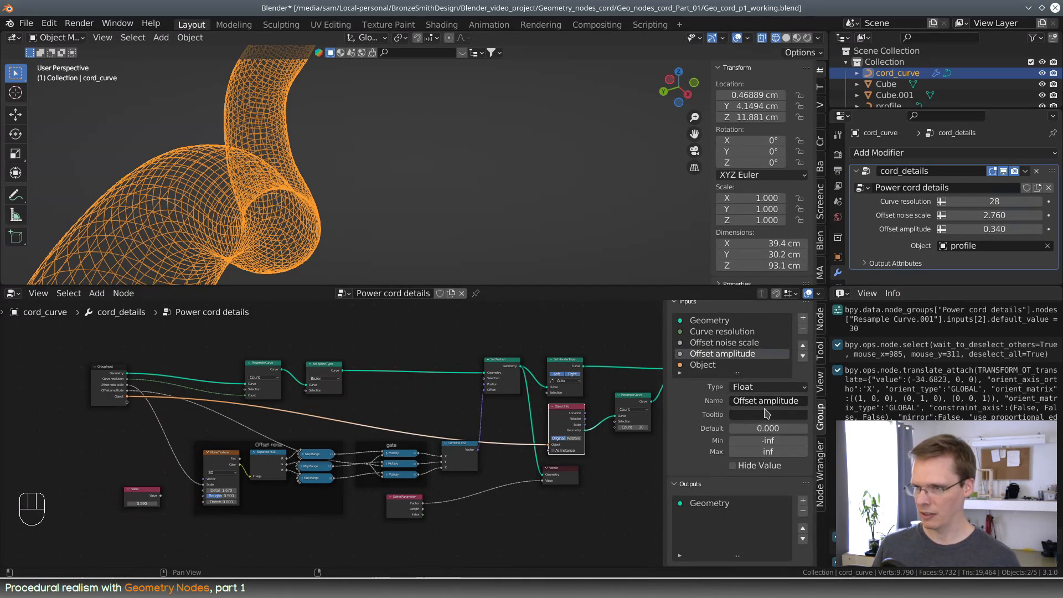
left_click(718, 366)
left_click(768, 407)
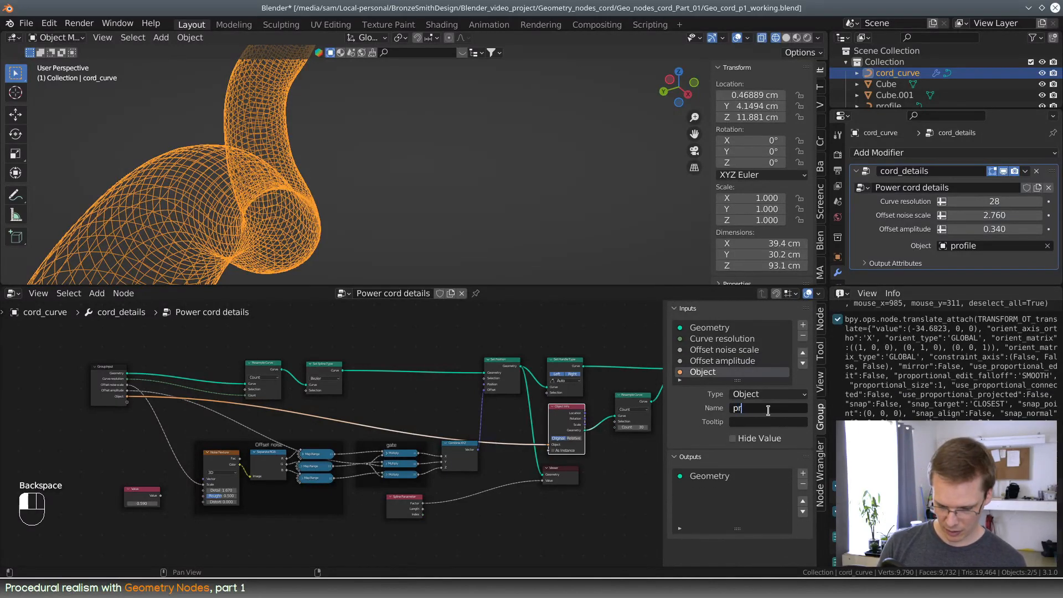
type("profile cu")
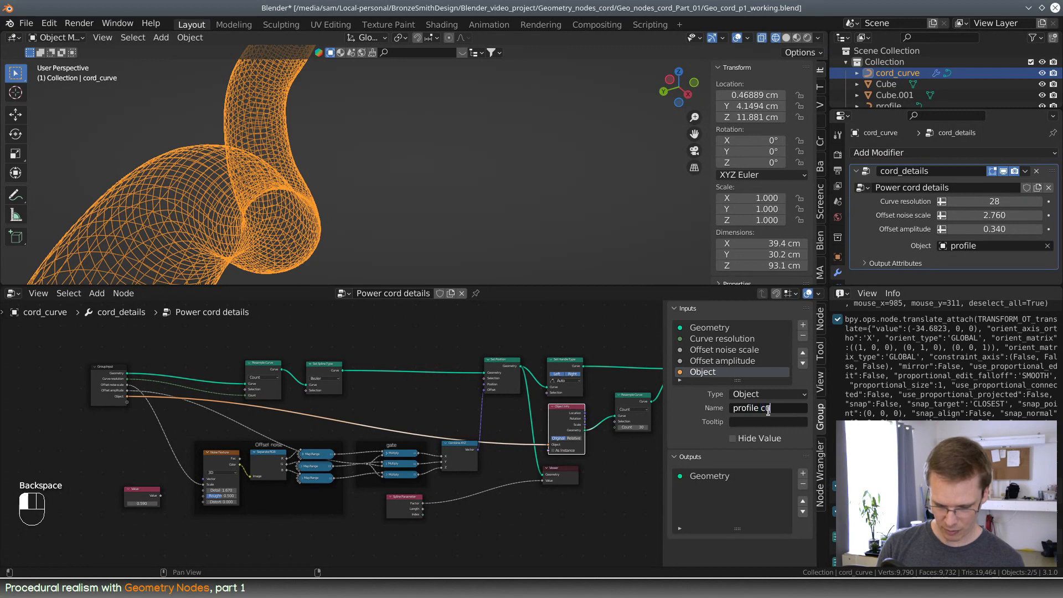
type("rve")
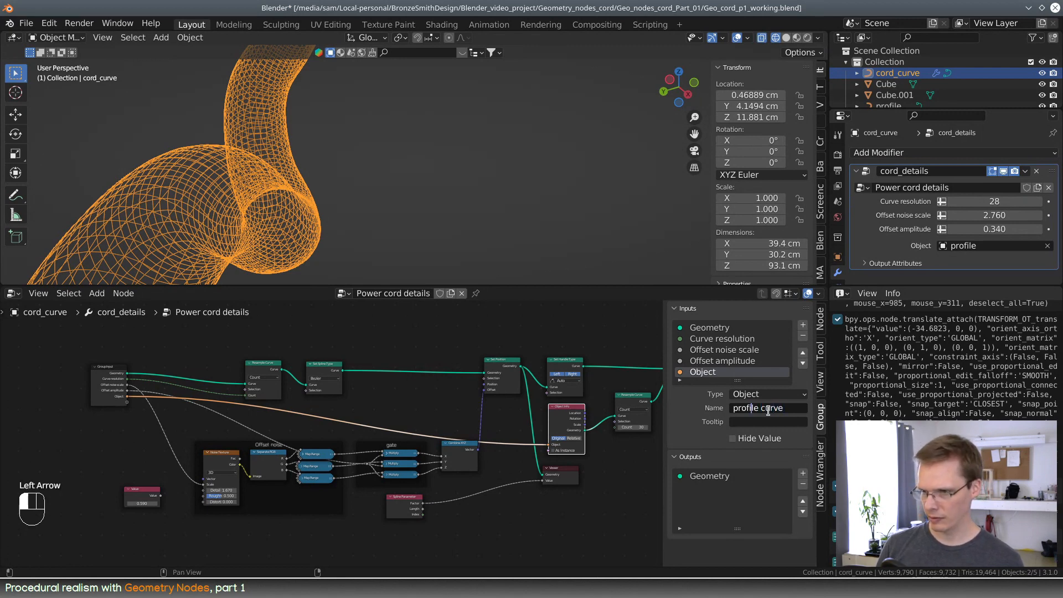
type("P")
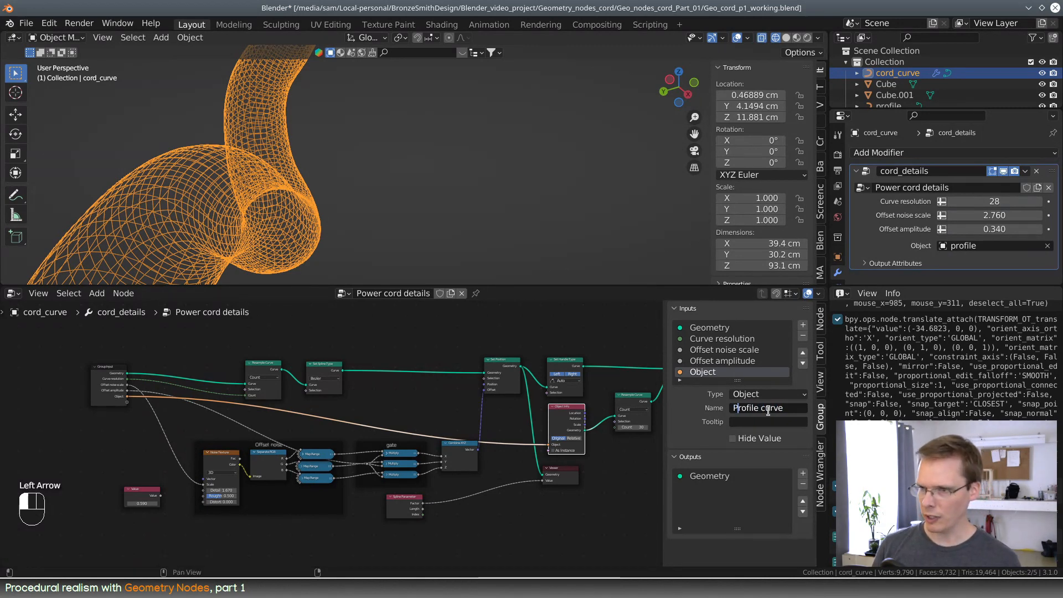
key("Return")
- Expose the Count of the profile's Resample Curve node as a Group Input and name it "Profile resolution"
middle_click_drag(149, 447, 138, 443)
left_click_drag(116, 403, 605, 422)
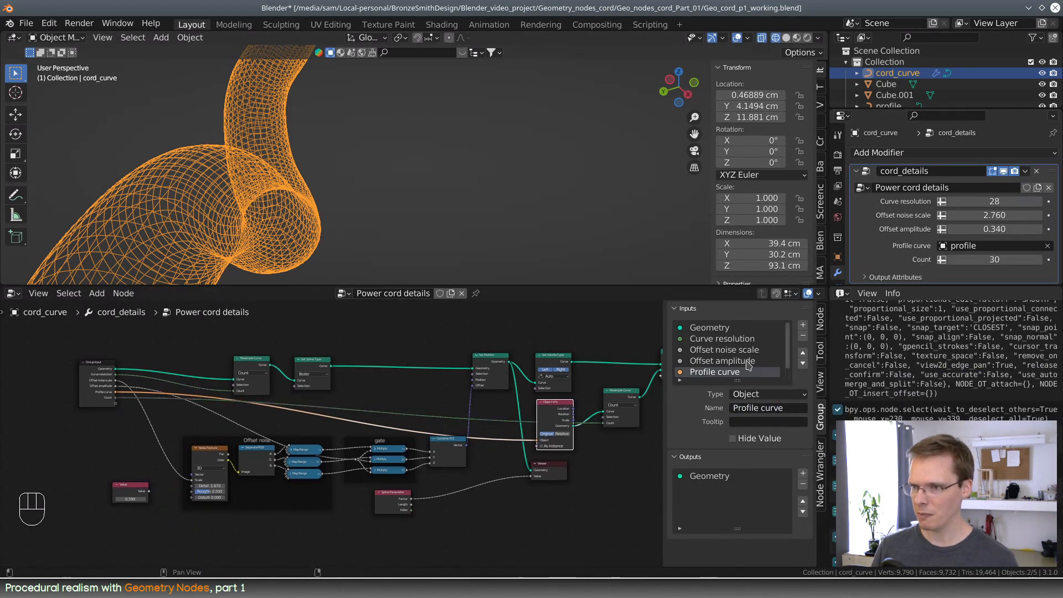
left_click(772, 408)
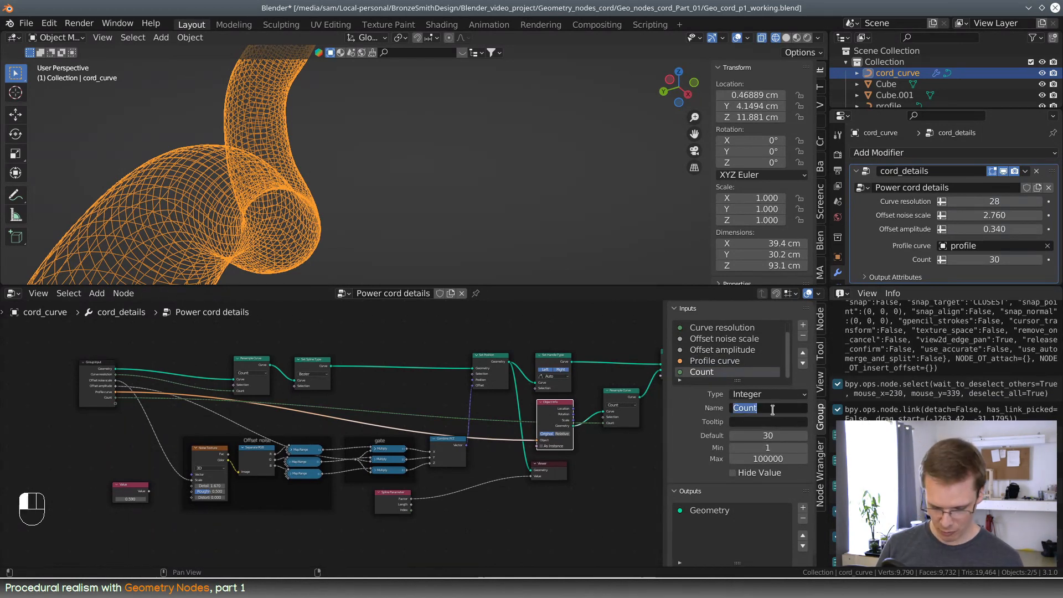
type("Pro")
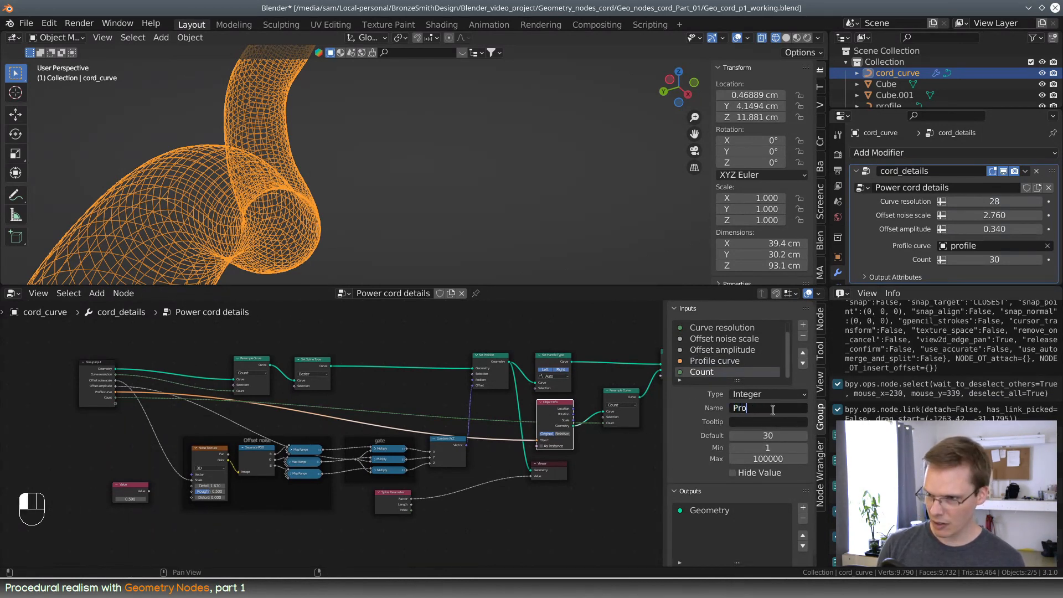
type("file Resolution")
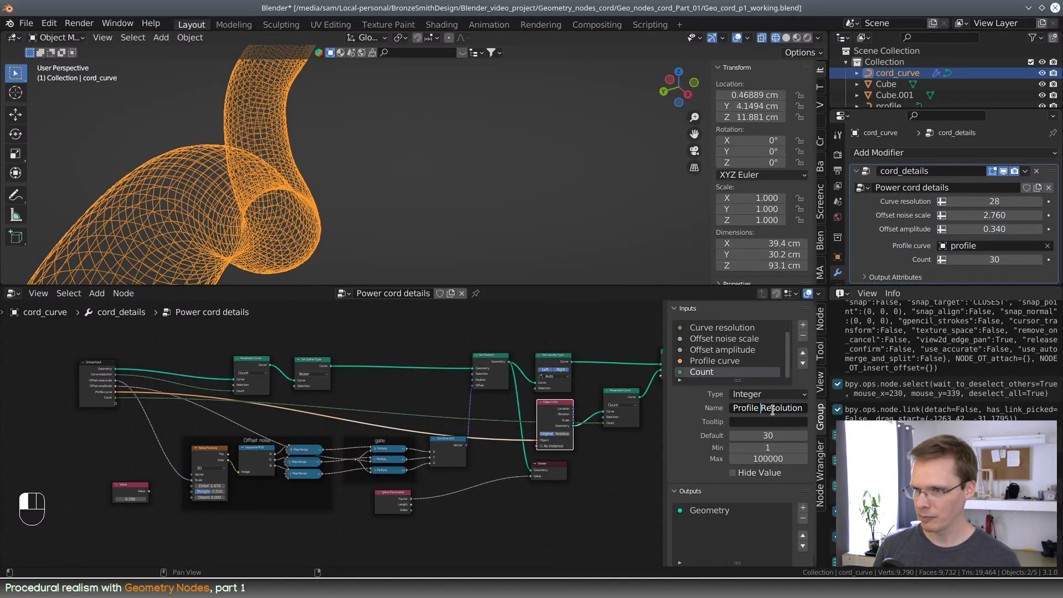
type("r")
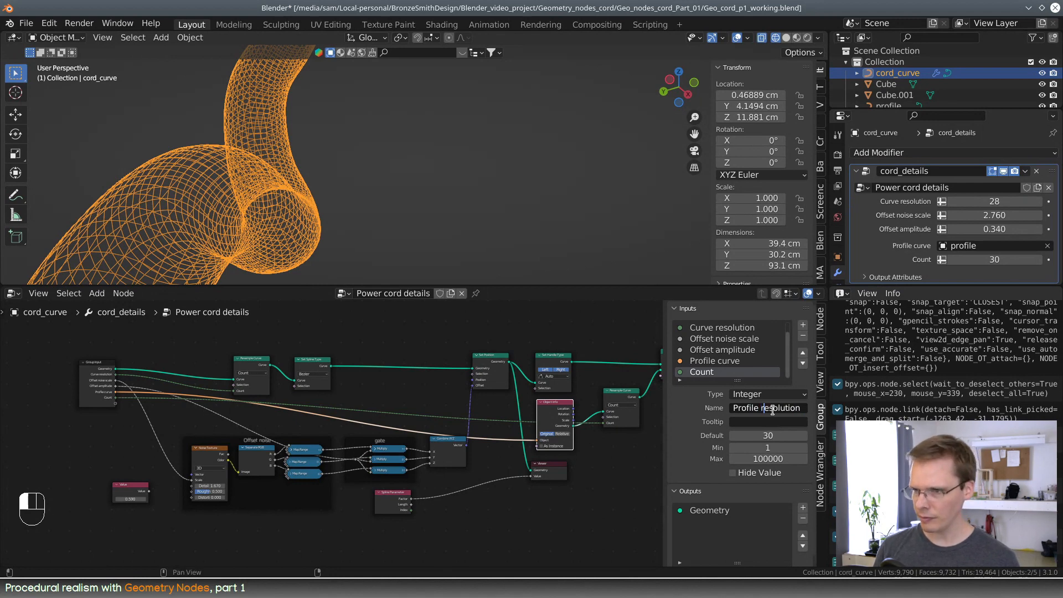
key("Return")
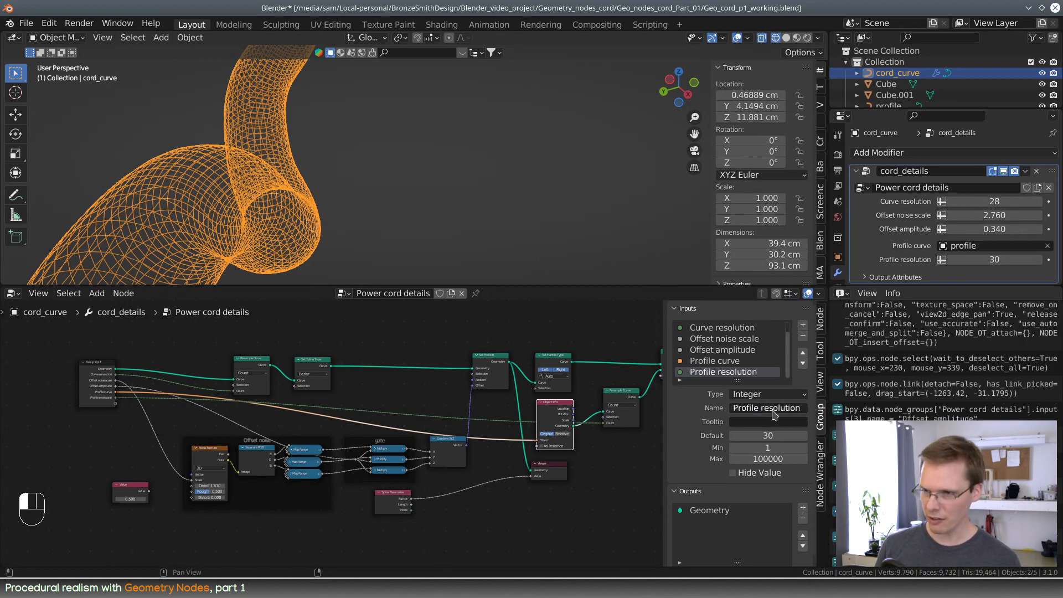
- Reorder the group inputs so Profile resolution follows Curve resolution, with Profile curve directly after it
left_click(803, 353)
left_click(803, 353)
left_click(803, 353)
left_click(756, 372)
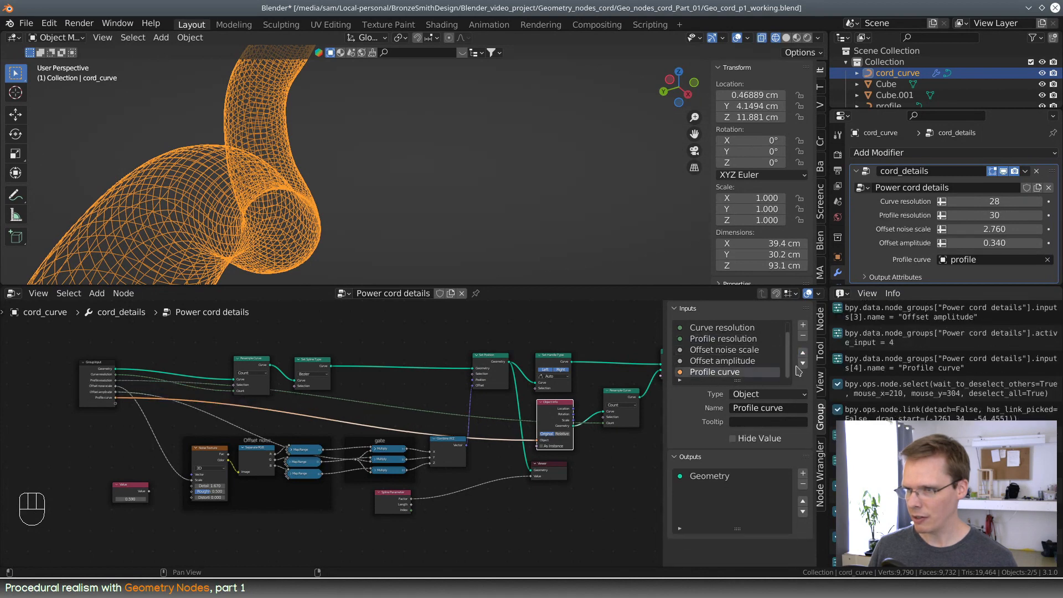
left_click(803, 354)
left_click(803, 354)
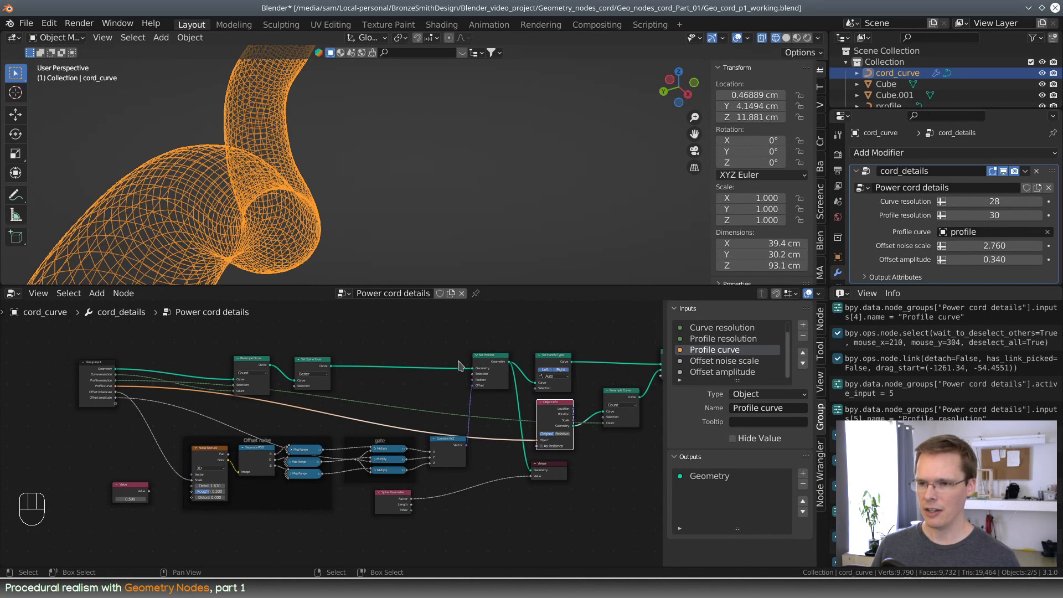
- Narrow the node editor's sidebar, nudge the Group Output node, and move the unused Value node away from the Offset noise frame
scroll(458, 362, "down", 1)
middle_click_drag(573, 370, 485, 371, "shift")
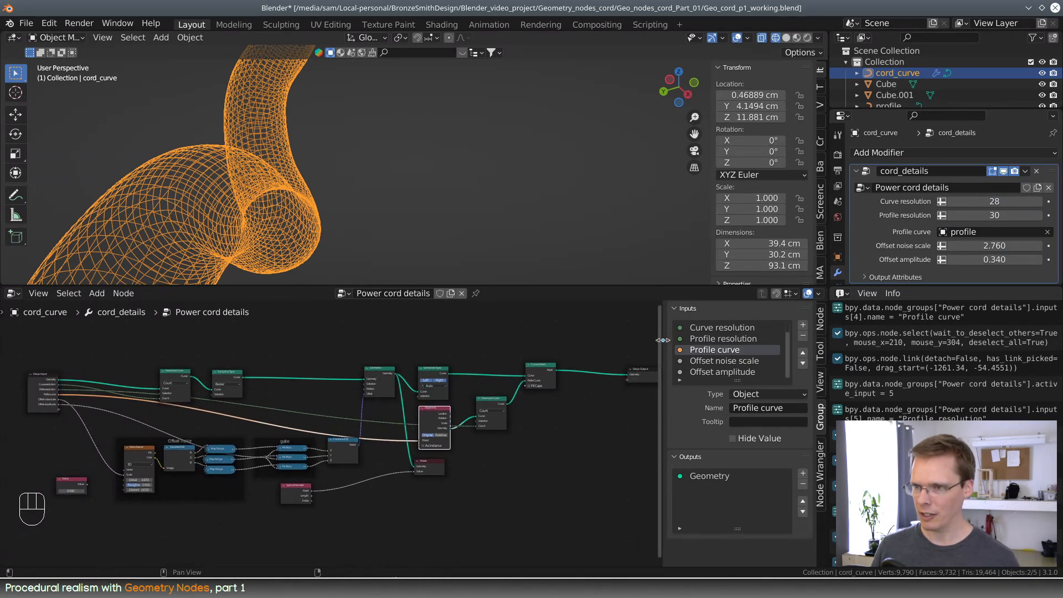
left_click_drag(662, 340, 720, 340)
left_click_drag(681, 370, 686, 363)
scroll(464, 438, "up", 1)
middle_click_drag(384, 430, 523, 412, "shift")
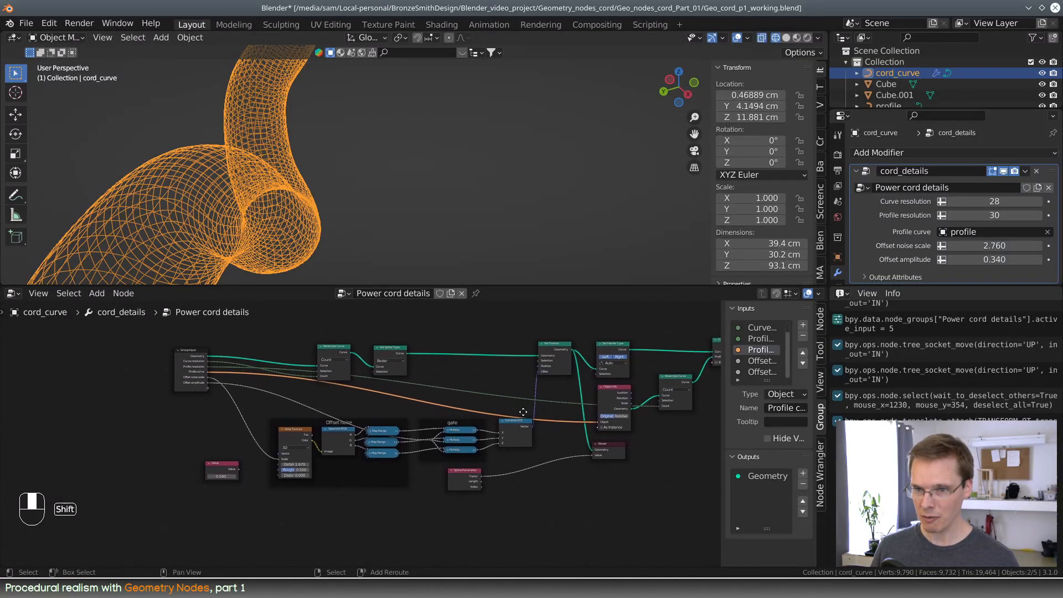
left_click_drag(229, 465, 123, 469)
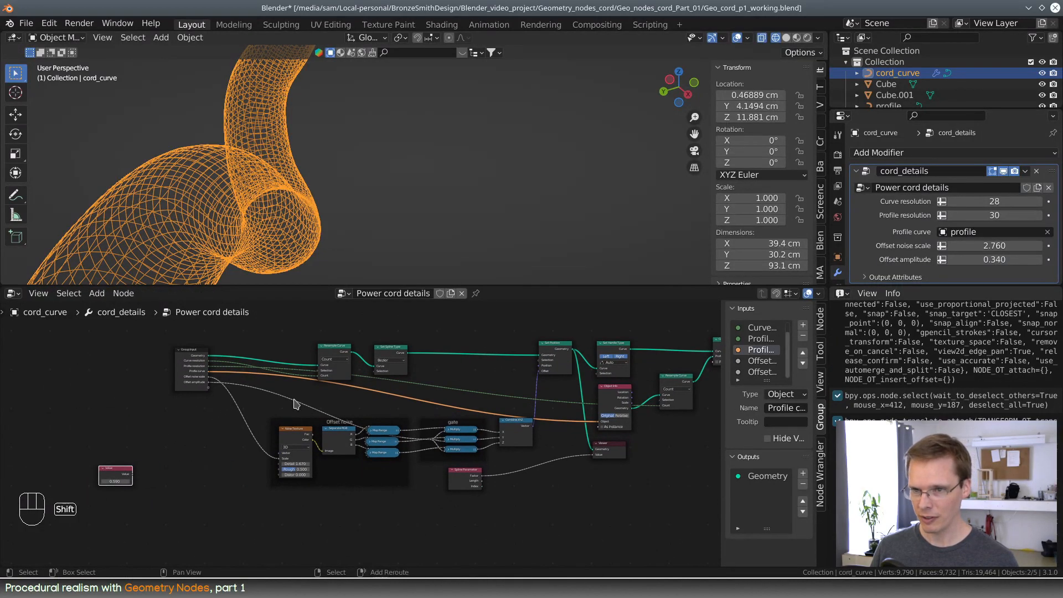
- Add reroutes to the Offset noise scale and Offset amplitude links so they run neatly around the Offset noise frame
mouse_move(274, 415)
right_mouse_down("shift")
mouse_move(289, 394)
mouse_move(258, 500)
mouse_move(239, 500)
mouse_move(272, 514)
mouse_move(264, 495)
mouse_move(418, 515)
mouse_move(417, 494)
right_mouse_up("shift")
mouse_move(197, 464)
right_mouse_down("shift")
mouse_move(229, 448)
mouse_move(250, 382)
mouse_move(233, 385)
right_mouse_up("shift")
mouse_move(252, 402)
right_mouse_down("shift")
mouse_move(234, 450)
mouse_move(241, 380)
mouse_move(254, 441)
mouse_move(253, 430)
mouse_move(243, 456)
right_mouse_up("shift")
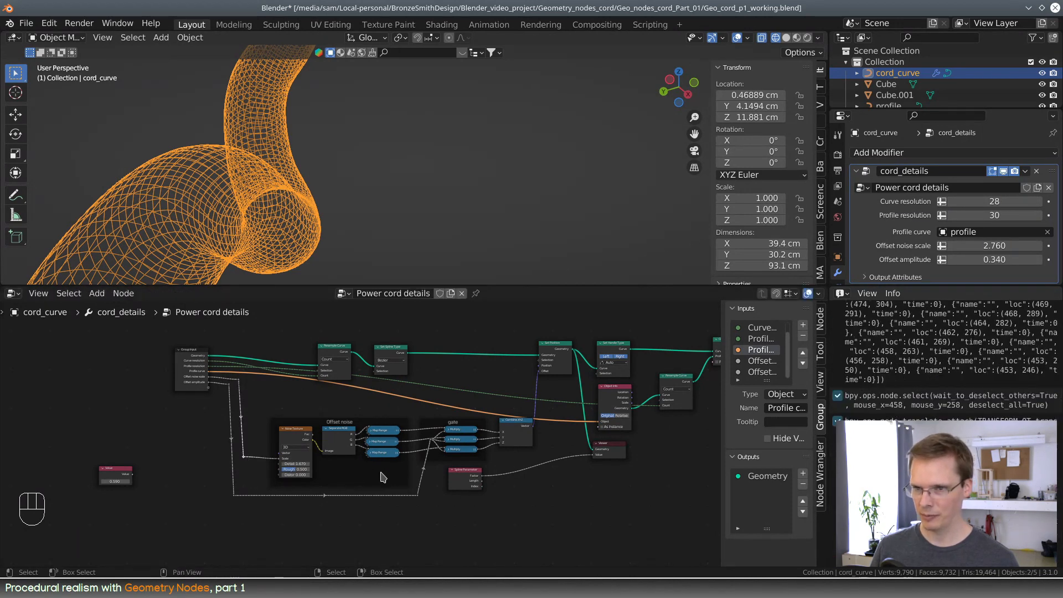
- Add reroutes to the Profile curve and Profile resolution links and align them beneath the main geometry link
right_click_drag(370, 383, 274, 375, "shift")
left_click_drag(274, 375, 500, 375, "ctrl")
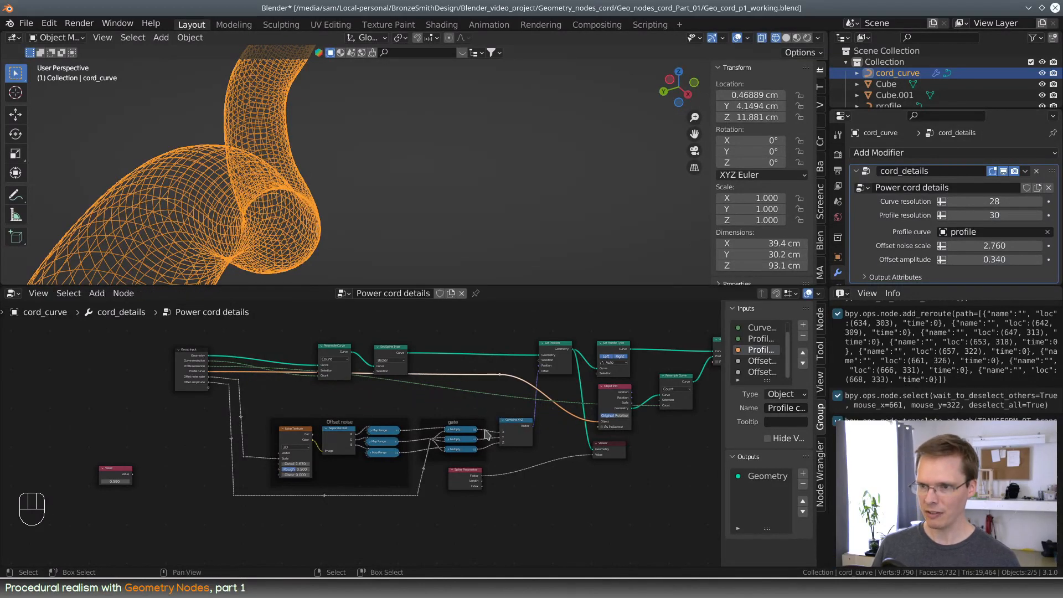
right_click_drag(460, 388, 458, 394, "shift")
left_click_drag(459, 389, 500, 369)
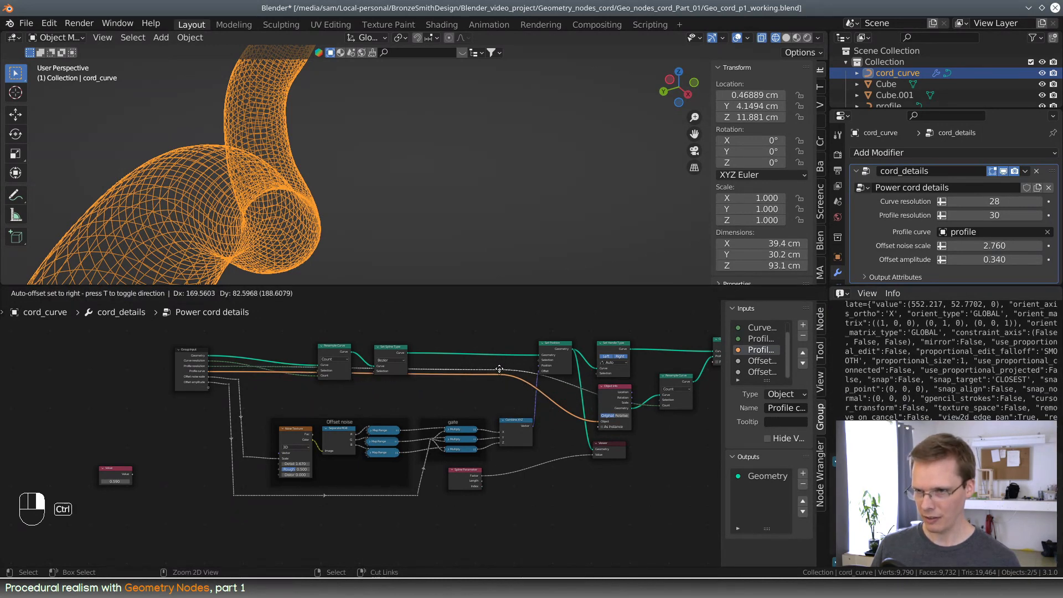
mouse_move(573, 380)
right_mouse_down("shift")
mouse_move(570, 396)
mouse_move(564, 387)
mouse_move(572, 405)
mouse_move(574, 388)
right_mouse_up("shift")
left_click_drag(574, 388, 577, 392)
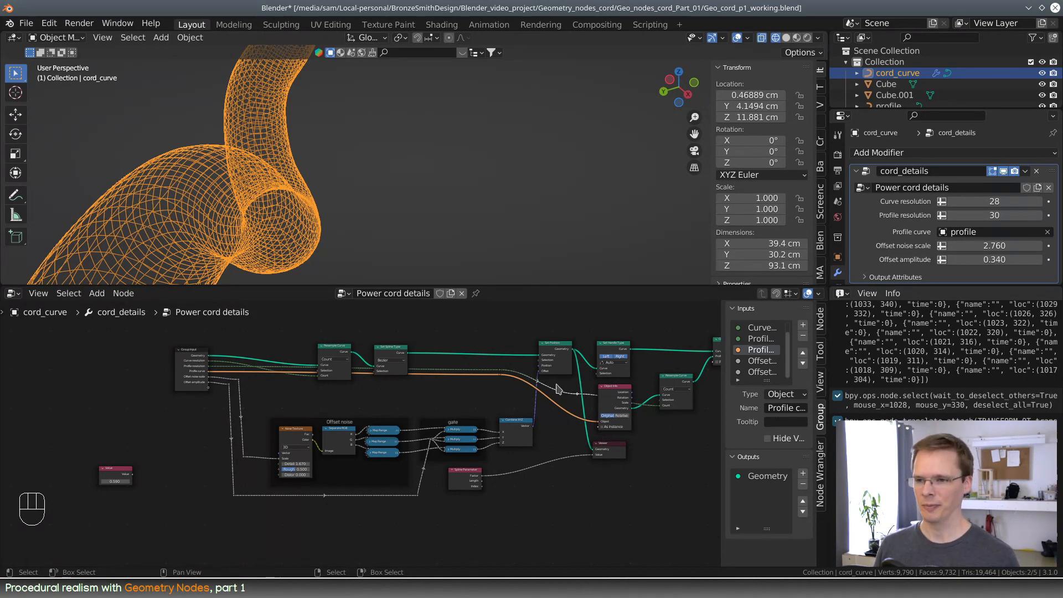
scroll(586, 403, "down", 1)
middle_click_drag(612, 432, 504, 425)
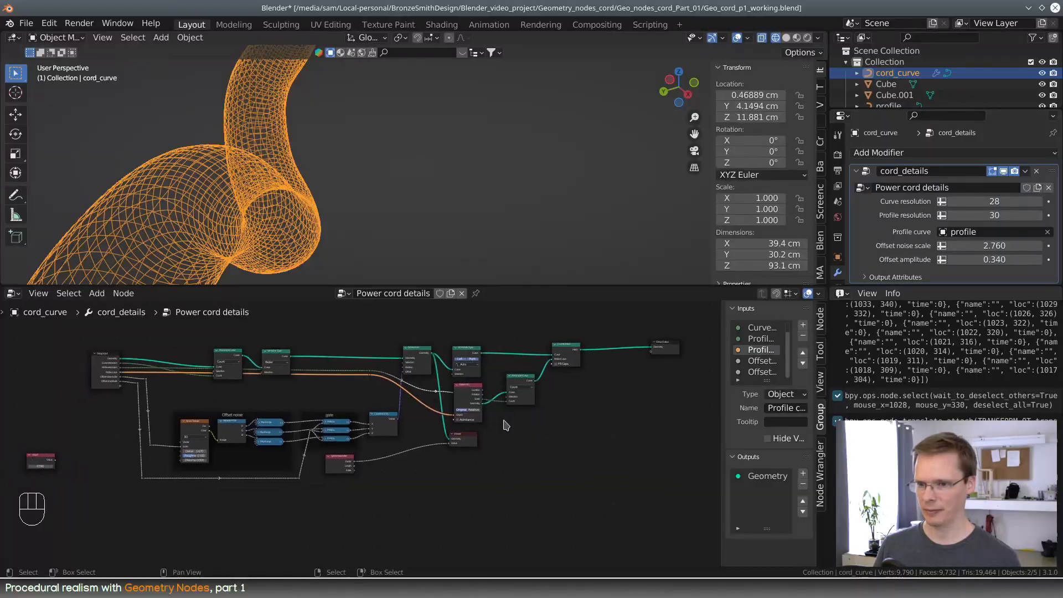